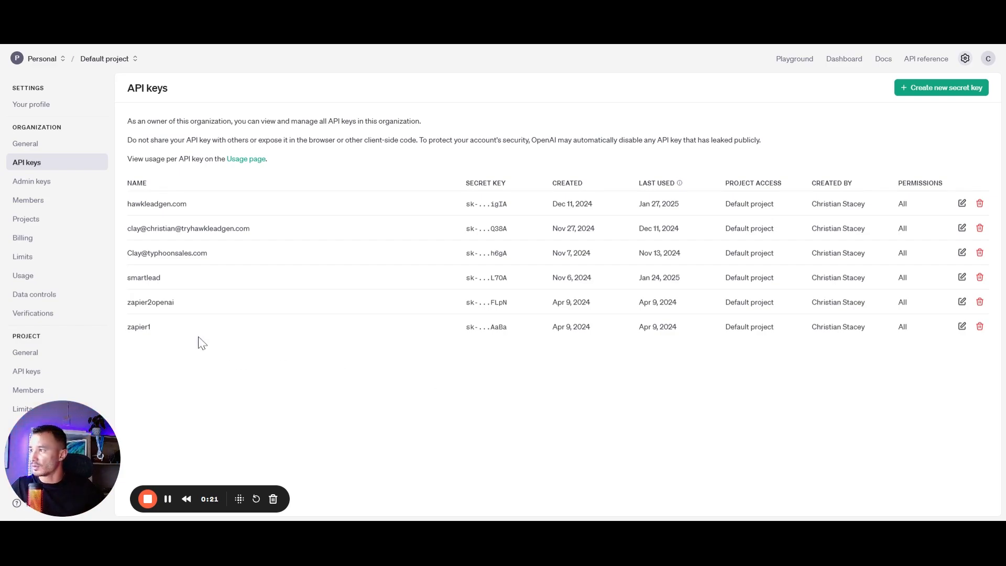
View the organization's billing overview and start creating a new secret key on the project's API keys page
click(23, 238)
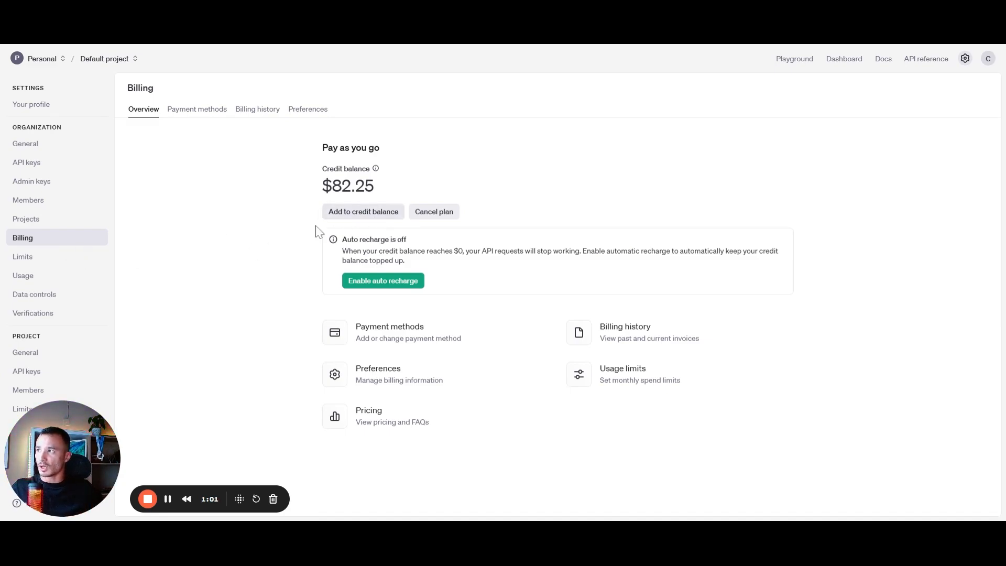
click(29, 370)
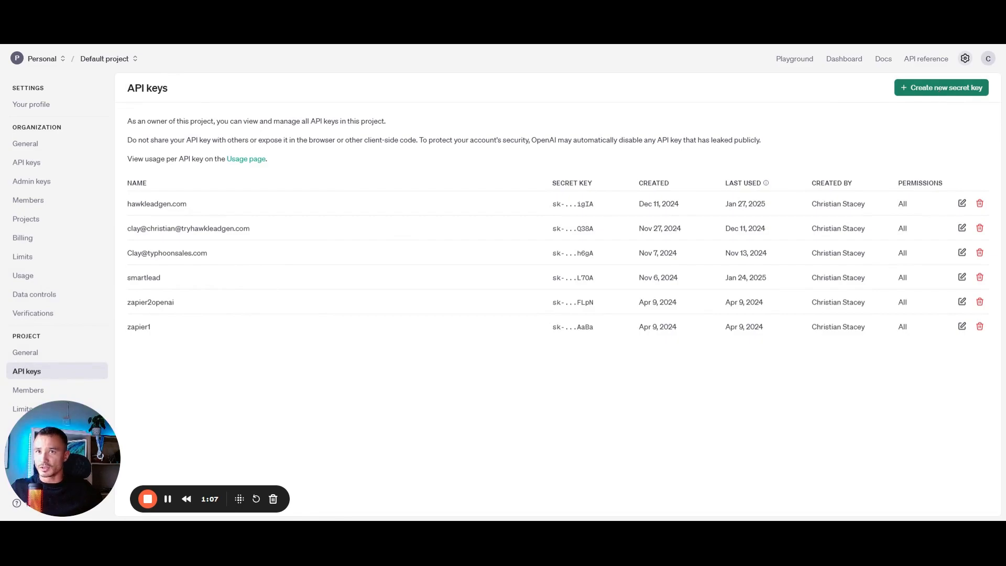
click(936, 90)
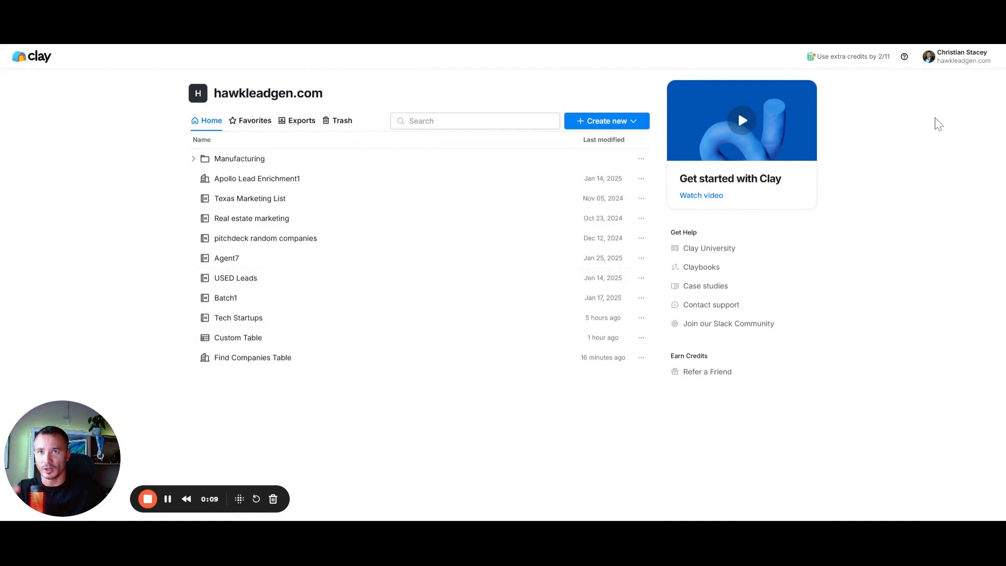
Switch to Clay and open the connected accounts in the workspace settings
click(968, 58)
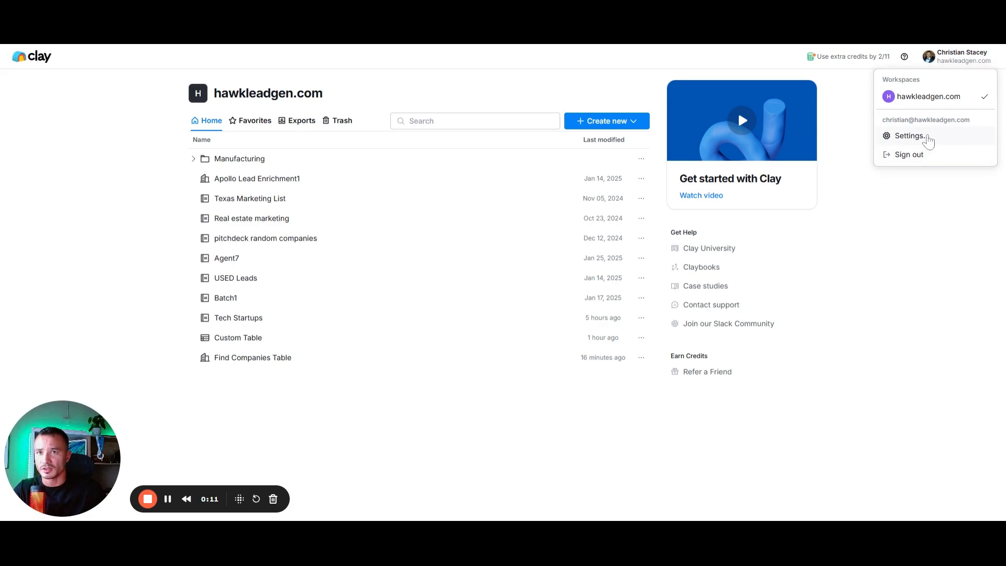
click(928, 140)
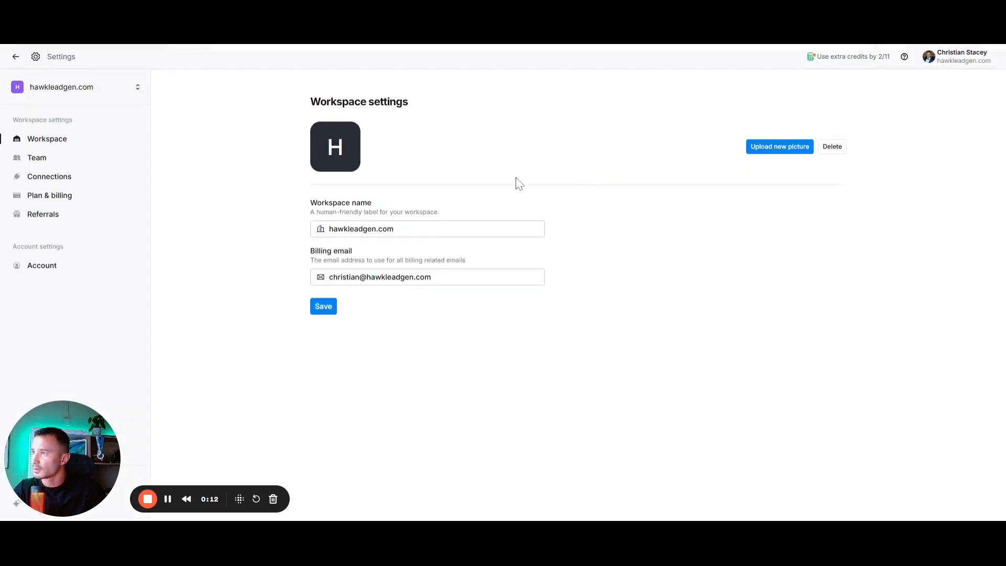
click(48, 181)
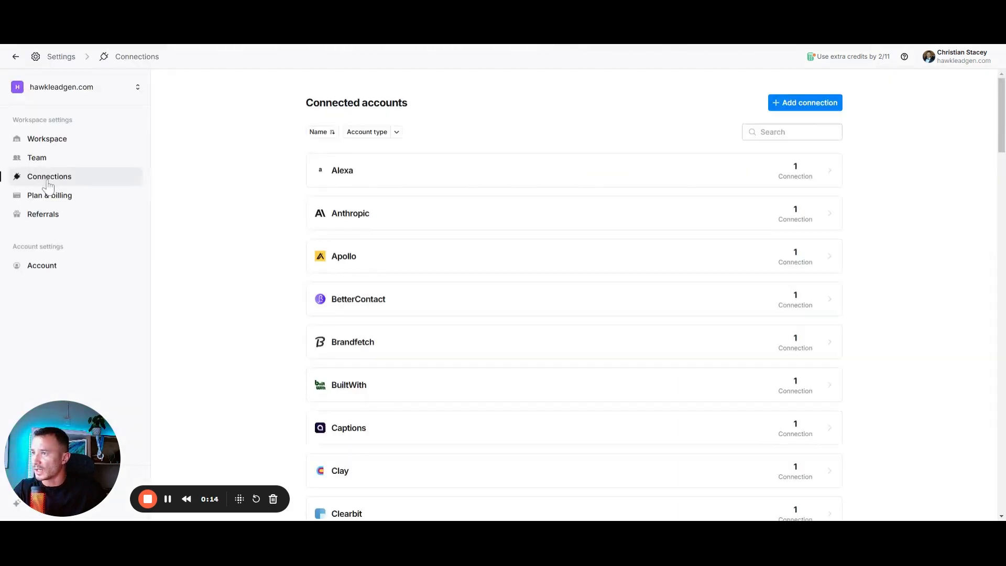
Start adding an account connection, find OpenAI by searching for "open", and go to its API key field
click(805, 107)
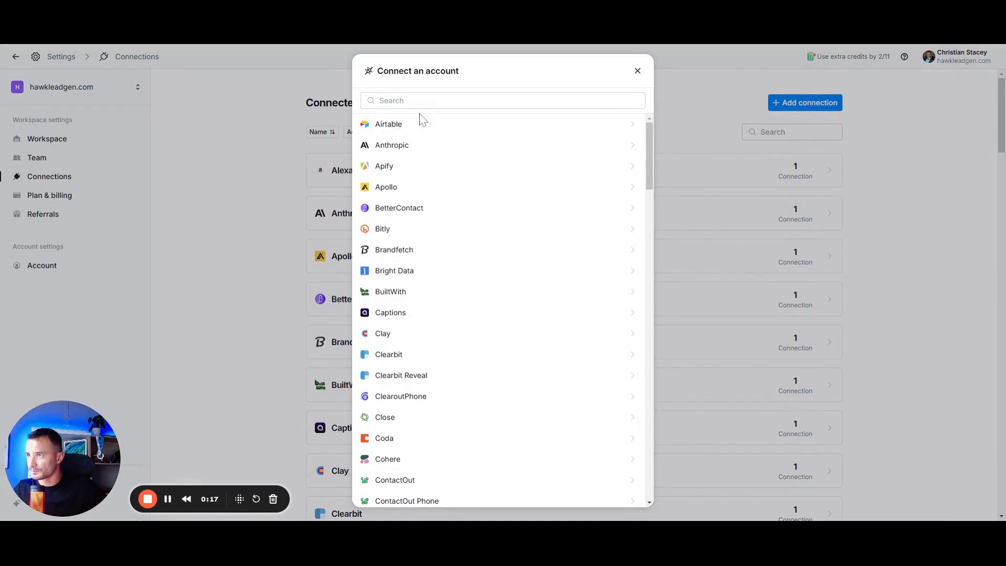
click(471, 100)
text(open)
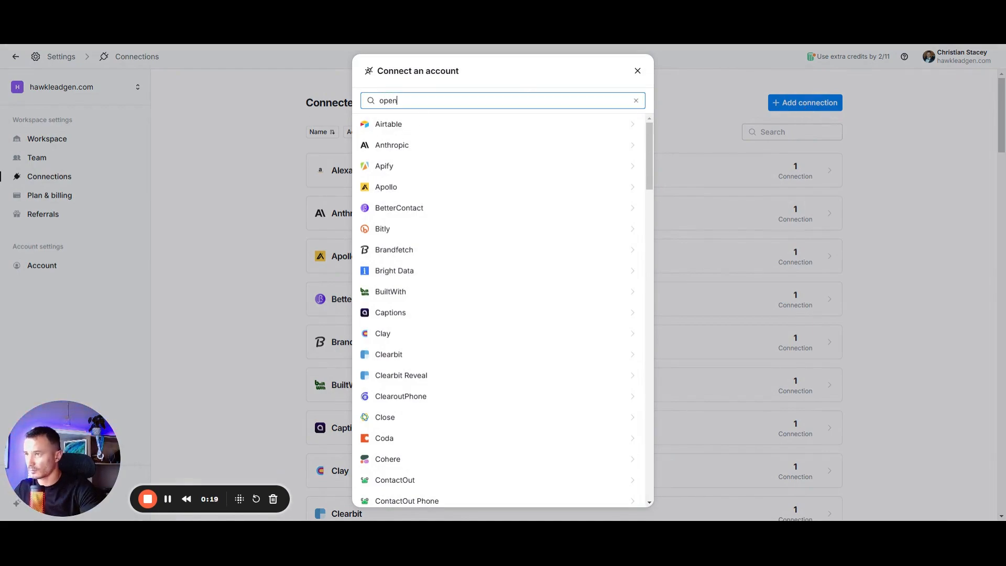
click(379, 174)
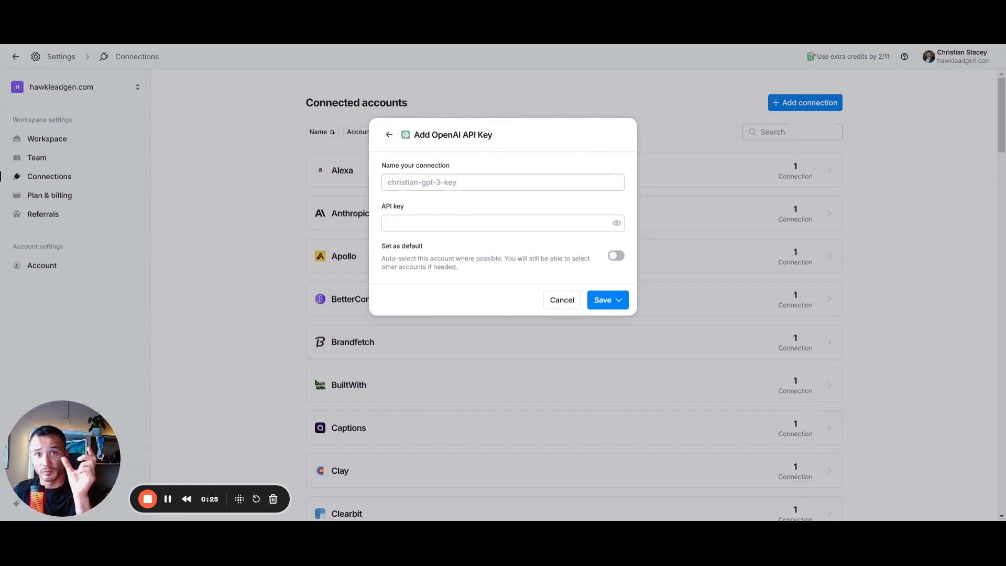
click(389, 223)
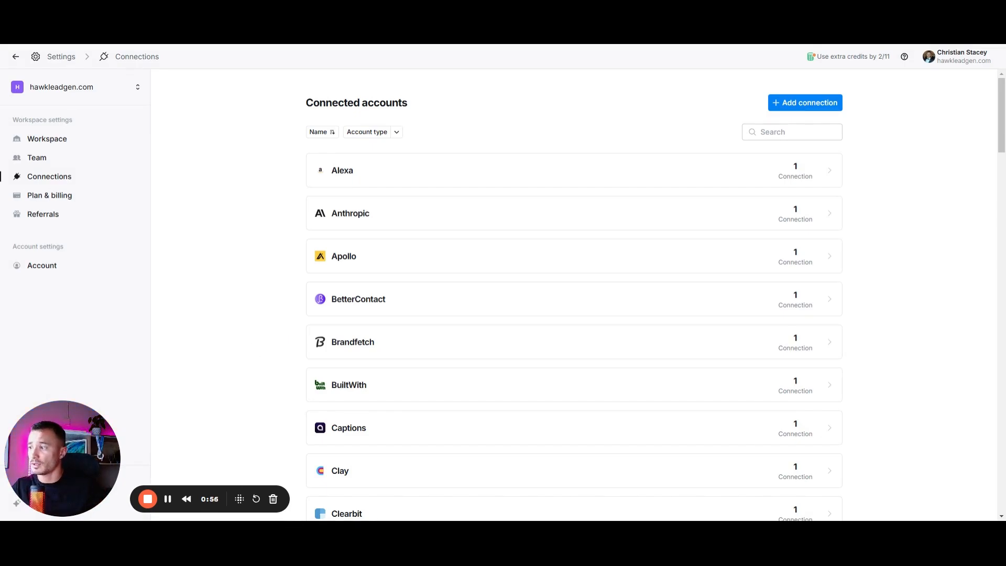
Return to the workspace home and create a new table using the Find companies source
click(15, 56)
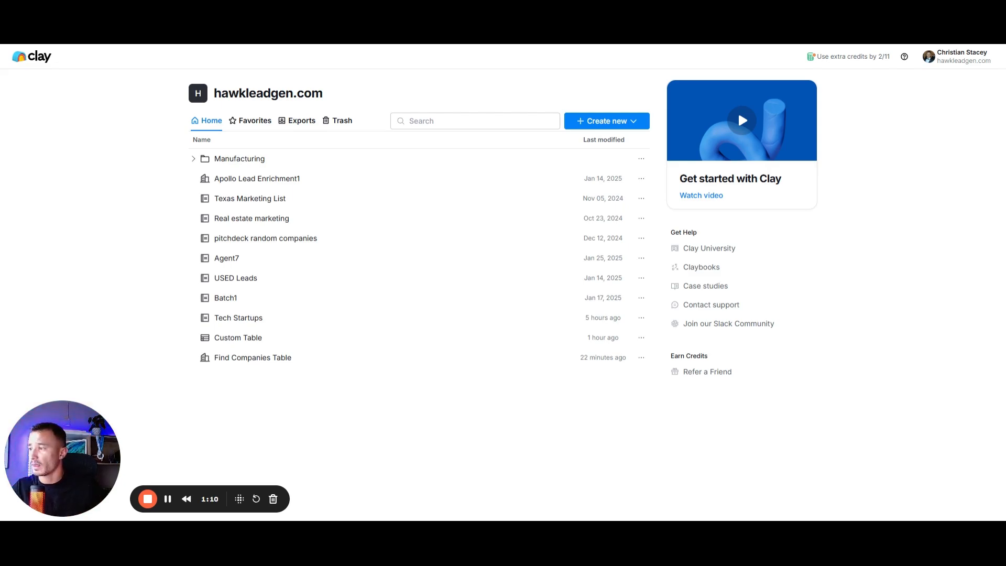
click(265, 362)
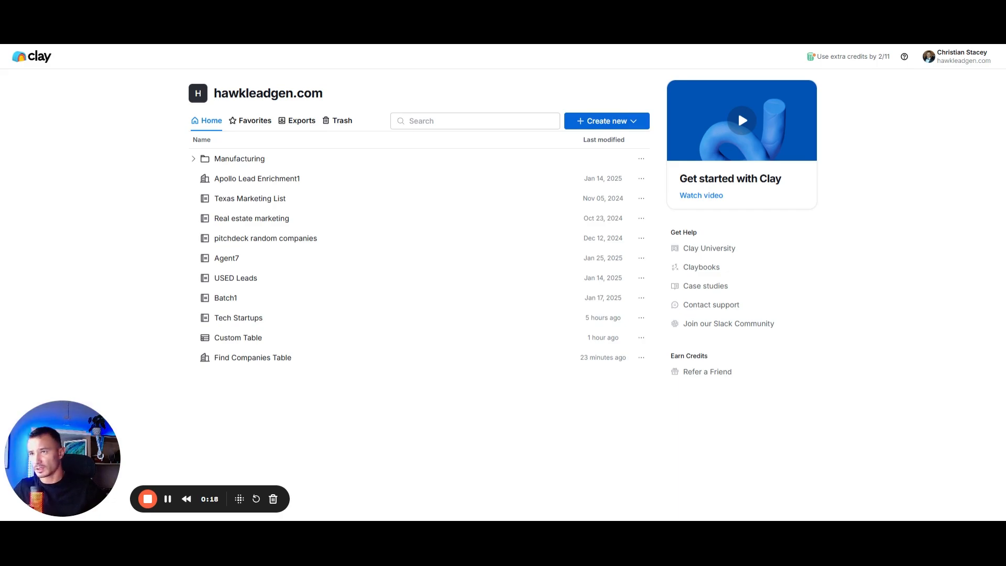
click(619, 122)
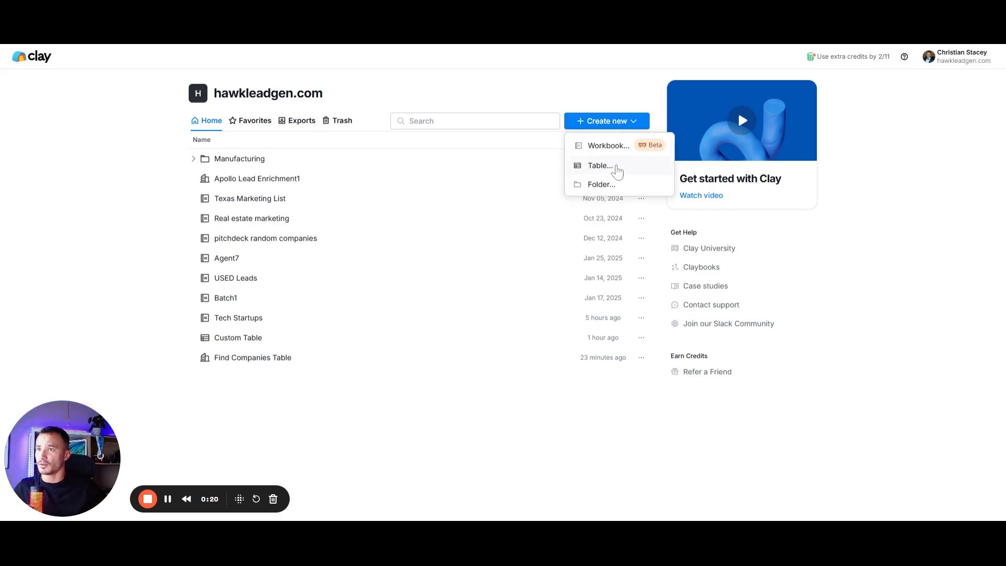
click(618, 172)
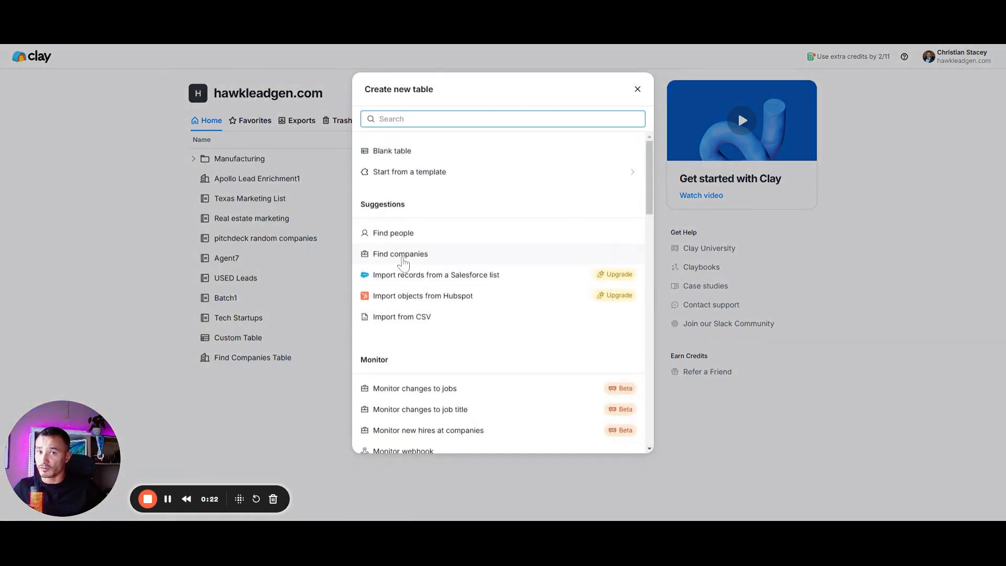
click(402, 256)
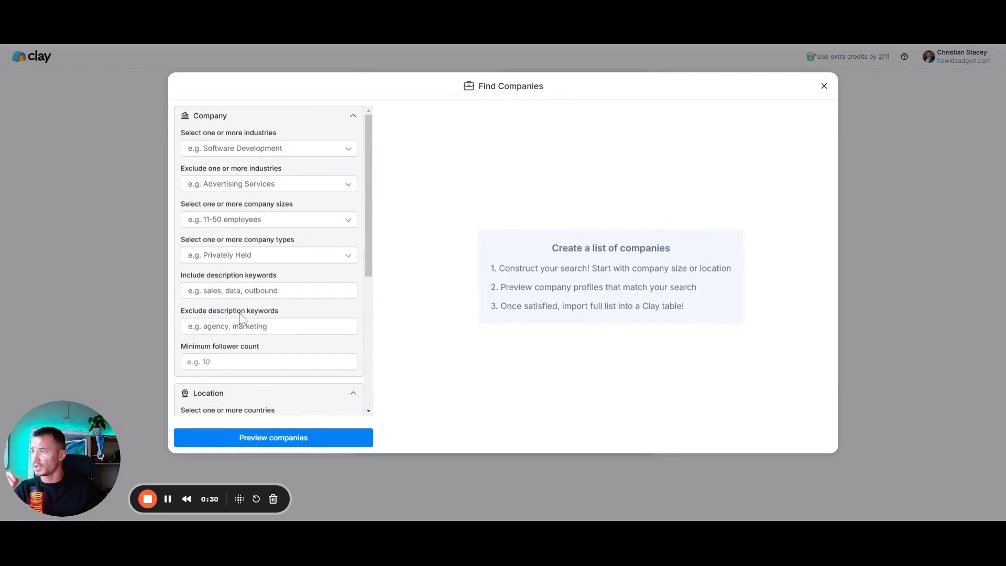
Filter the industries to Automation Machinery Manufacturing and Commercial and Service Industry Machinery Manufacturing
scroll(283, 382, down, 1)
scroll(250, 173, up, 1)
click(236, 150)
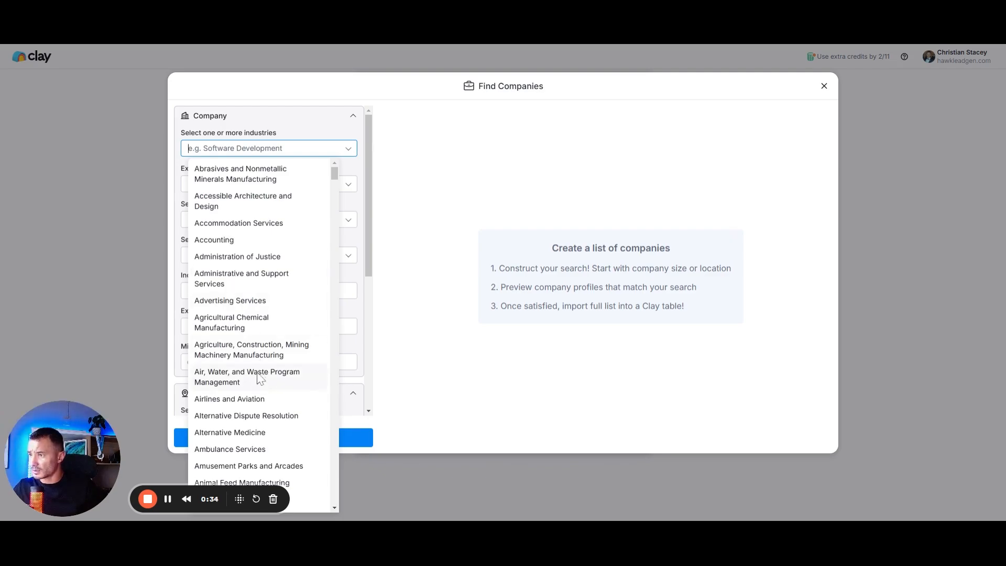
scroll(260, 417, down, 2)
scroll(254, 425, down, 3)
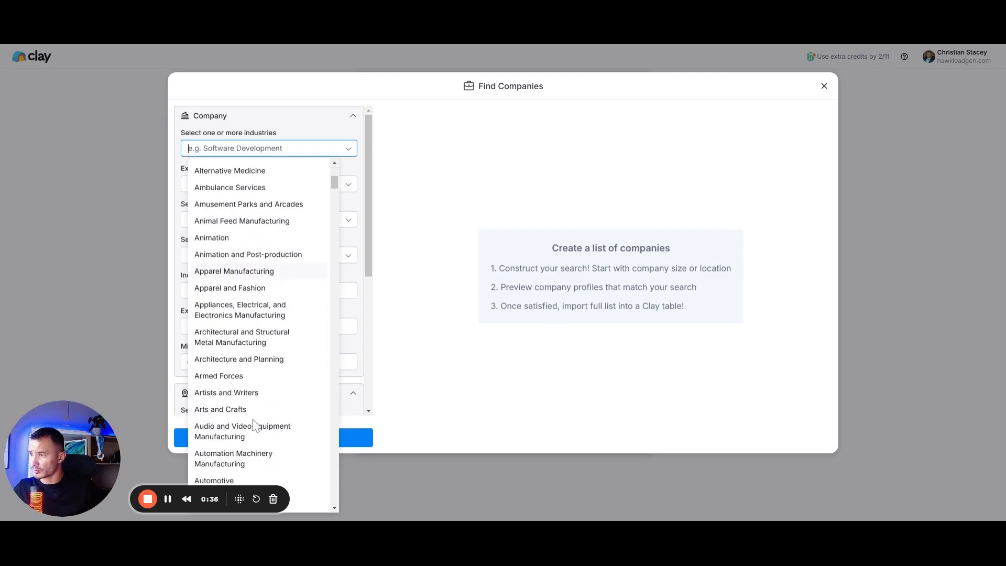
scroll(242, 419, down, 1)
click(246, 412)
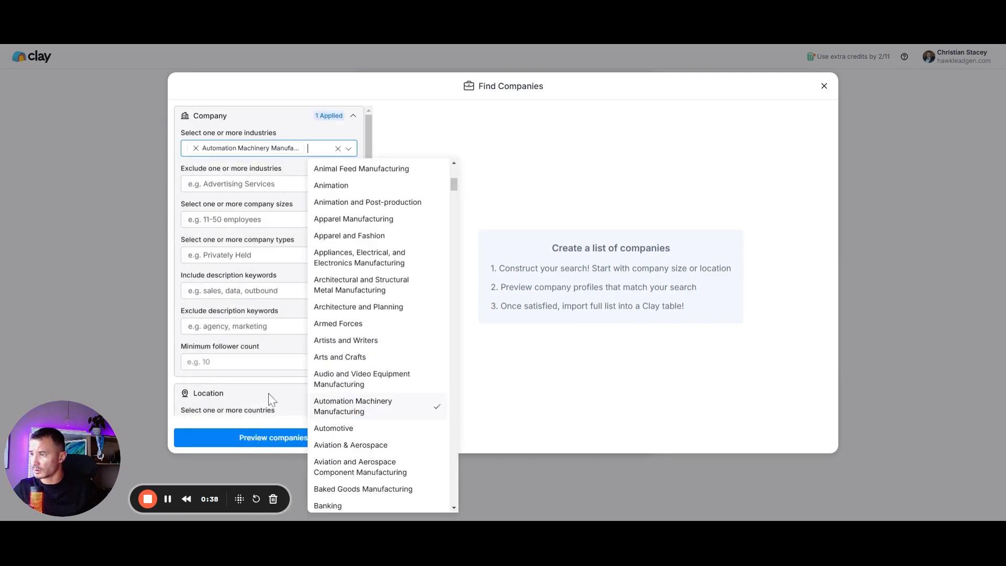
scroll(398, 377, down, 5)
scroll(388, 331, down, 9)
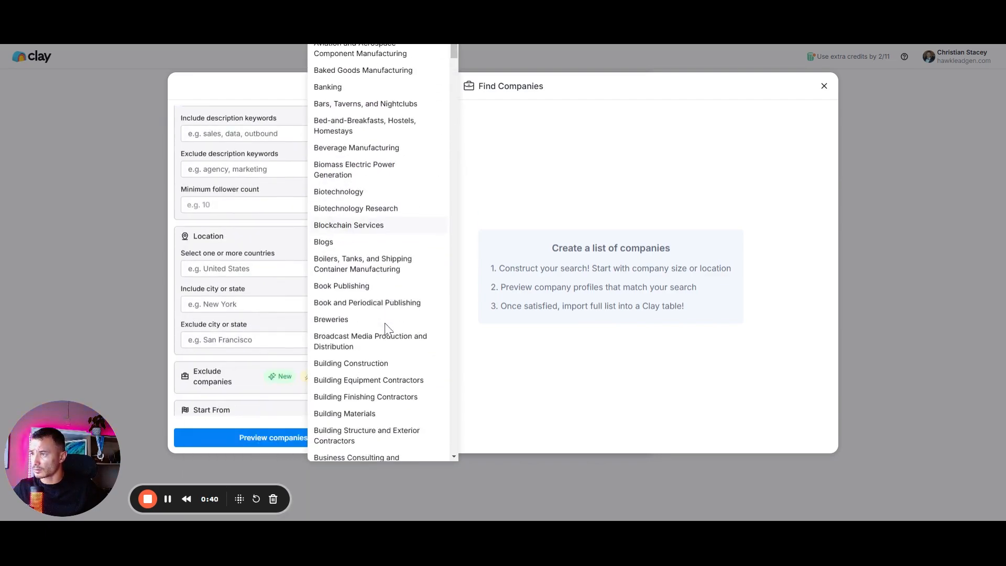
scroll(393, 327, down, 4)
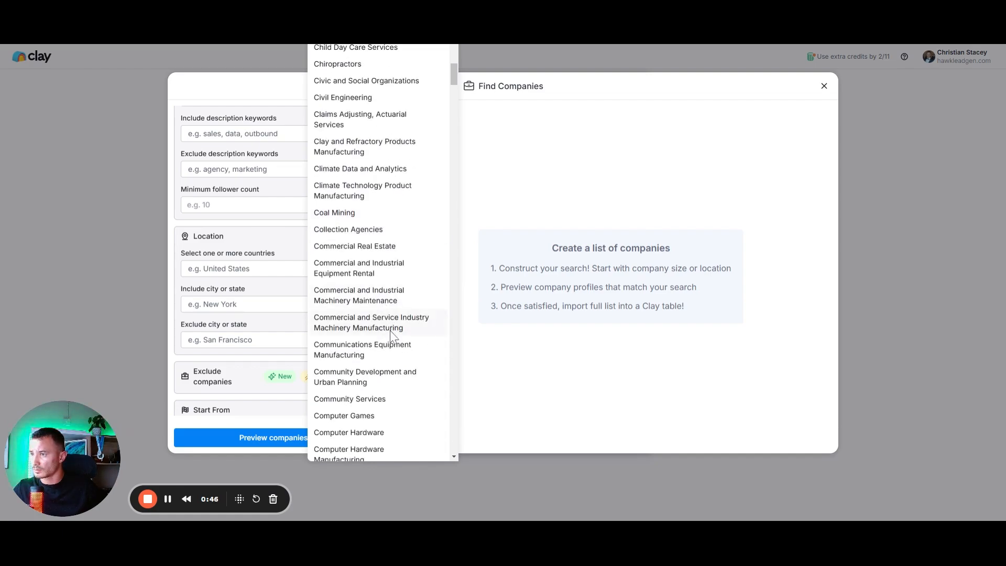
click(247, 230)
scroll(247, 230, up, 3)
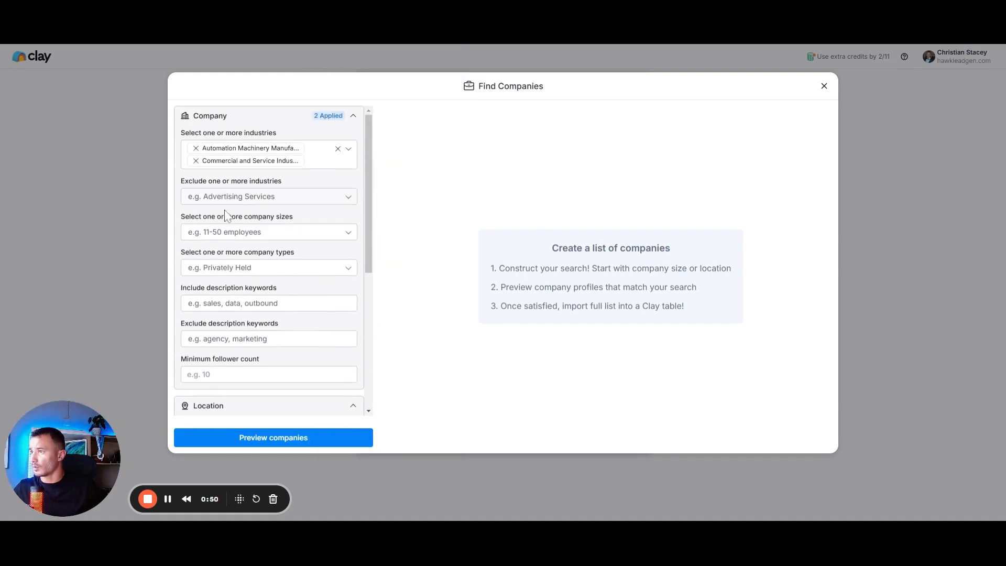
Limit the company sizes to 11-50 employees and 51-200 employees
click(248, 232)
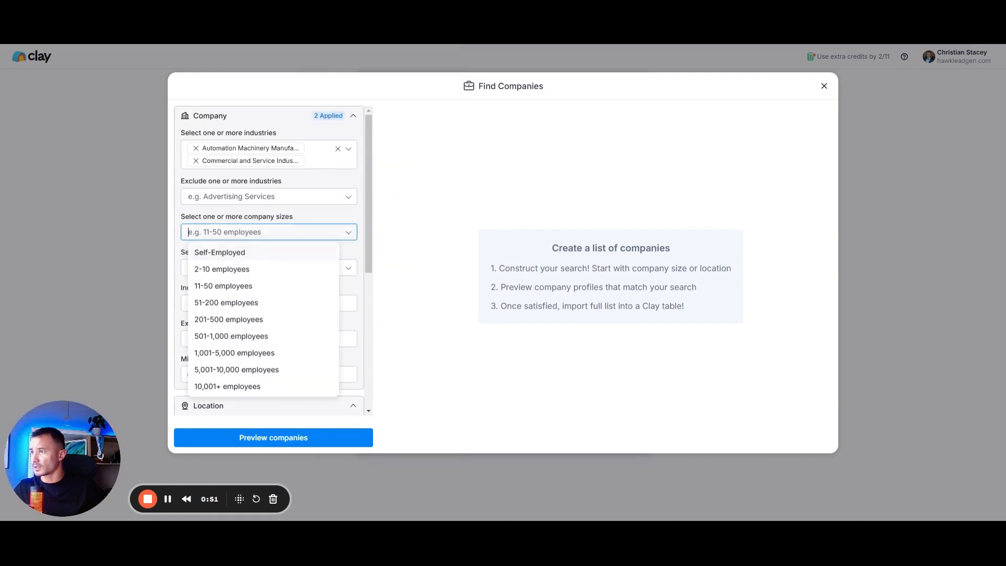
click(226, 286)
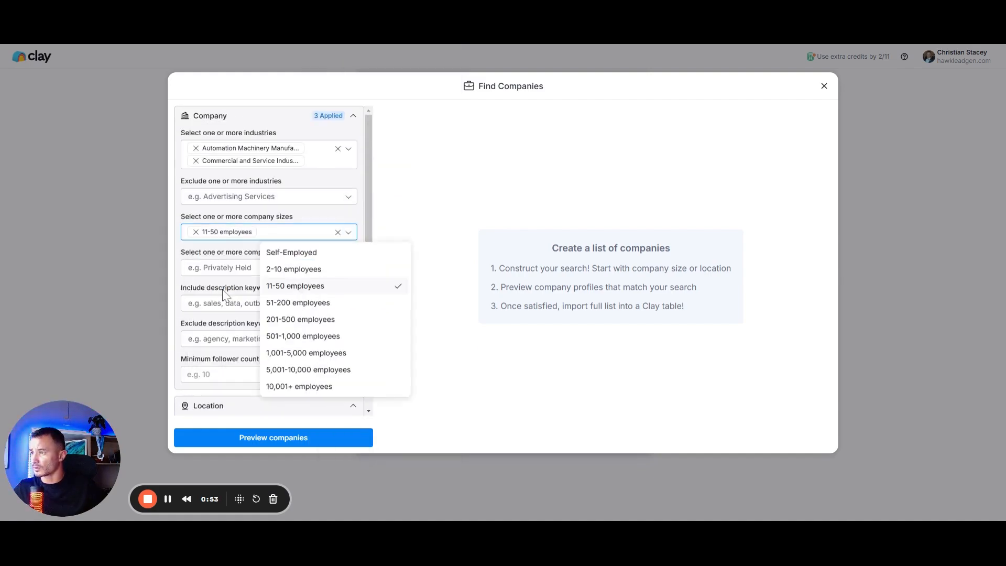
click(302, 308)
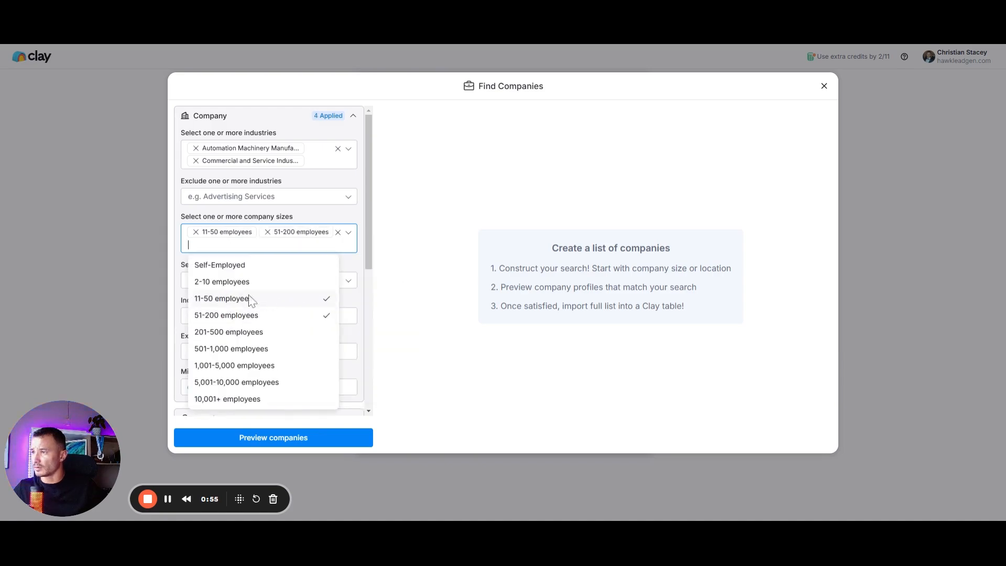
Set the company types to Privately Held, Self Employed, Self Owned and Partnership
click(369, 247)
drag(369, 246, 367, 280)
click(262, 211)
click(260, 234)
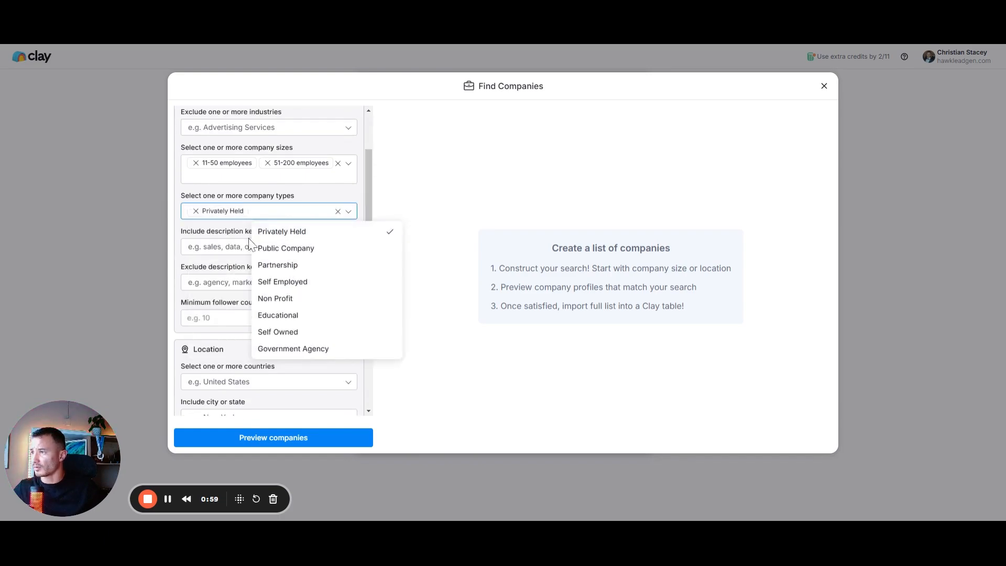
click(299, 285)
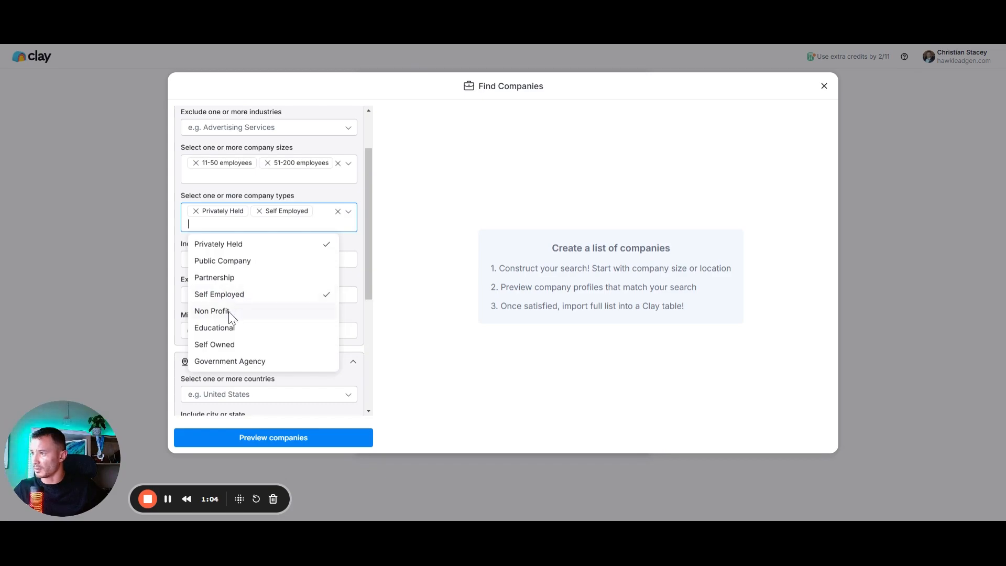
click(237, 346)
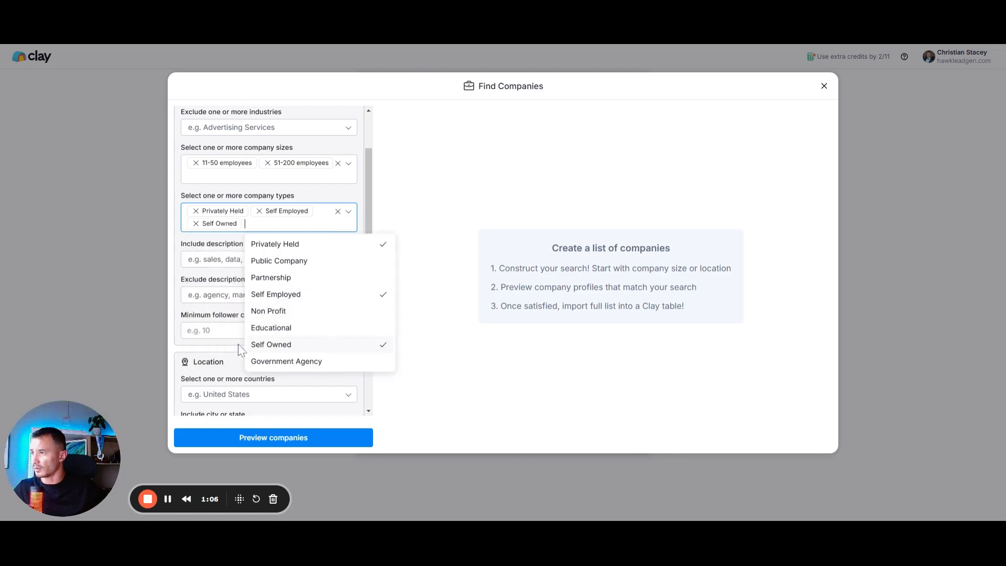
click(304, 280)
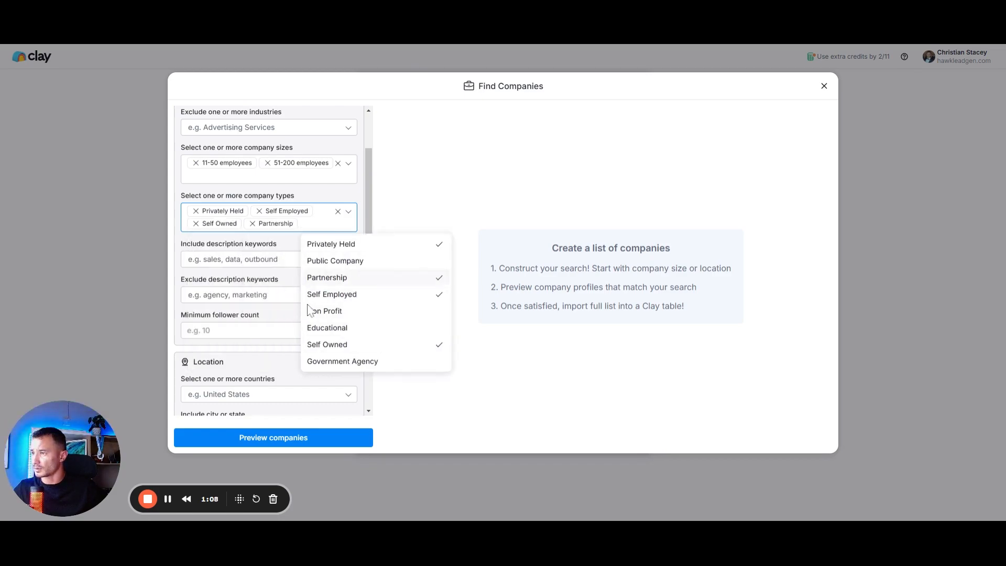
click(218, 280)
Restrict the company location to the United States in the country filter
scroll(241, 326, down, 3)
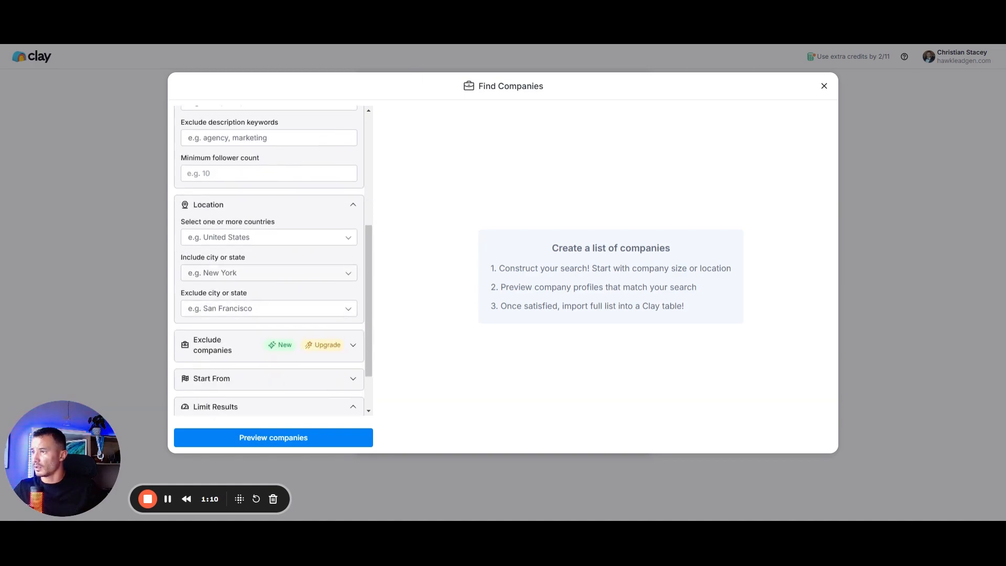
click(233, 237)
text(unityed)
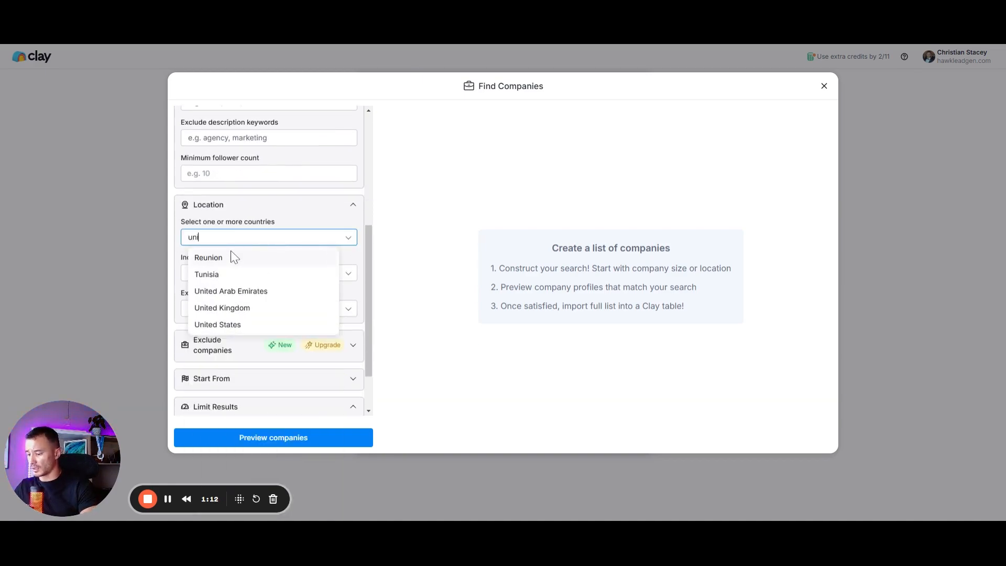
key(BackSpace)
key(BackSpace)
key(BackSpace)
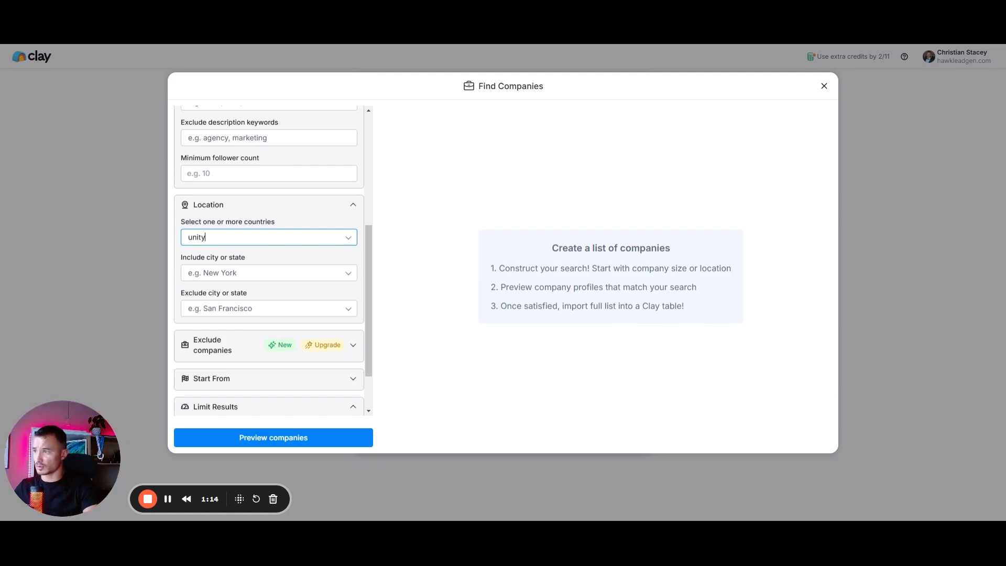
text(ed)
click(282, 297)
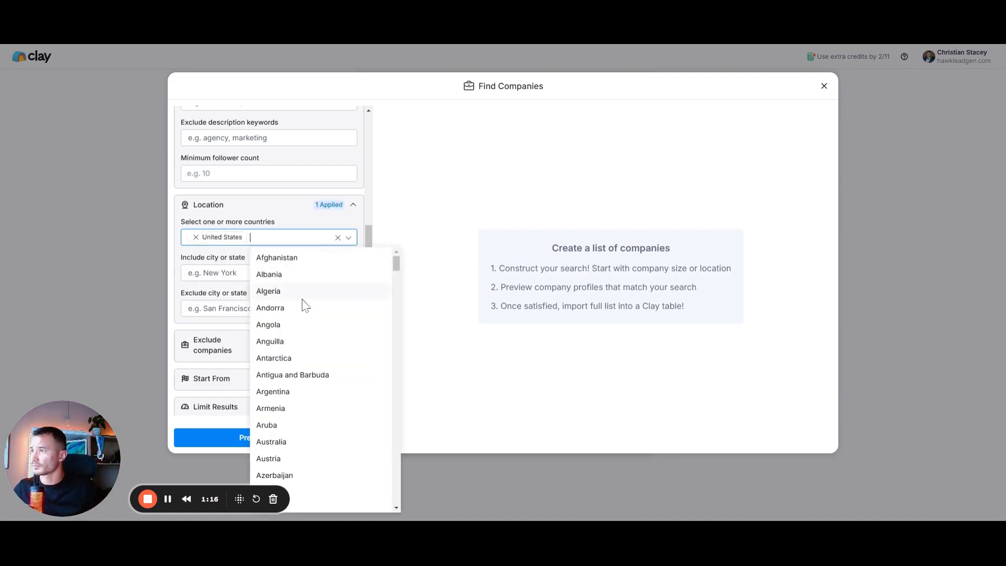
click(180, 309)
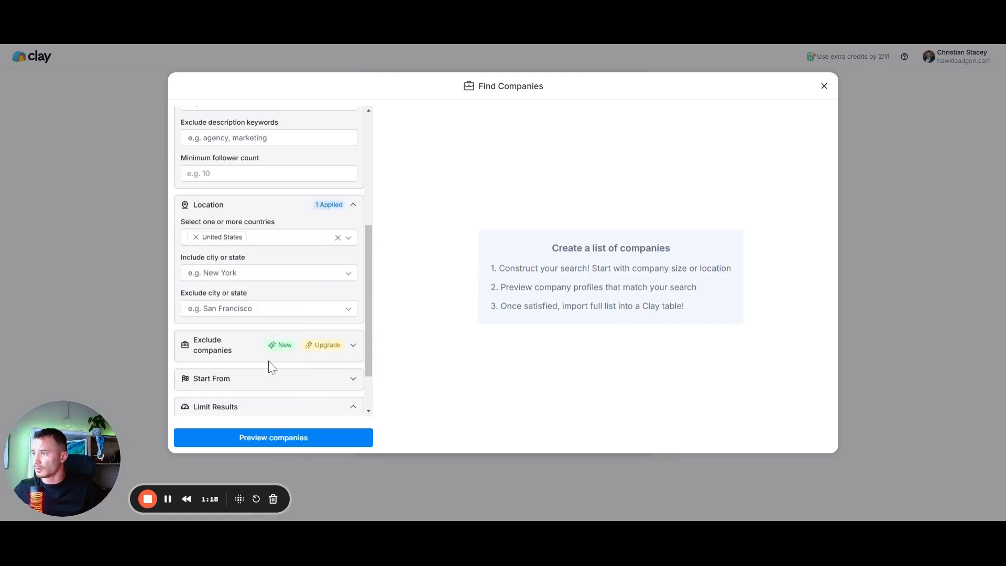
scroll(269, 361, down, 1)
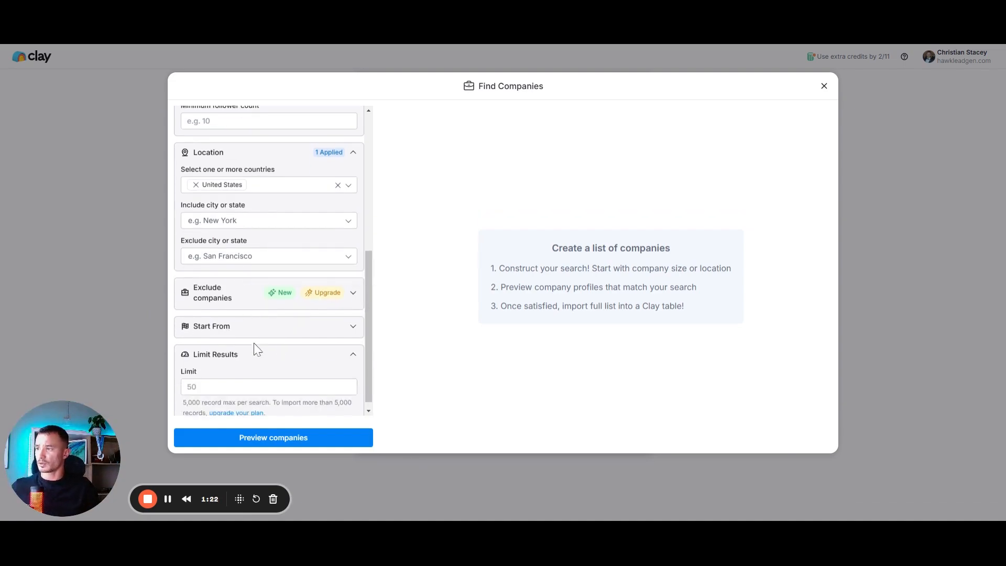
scroll(249, 301, up, 4)
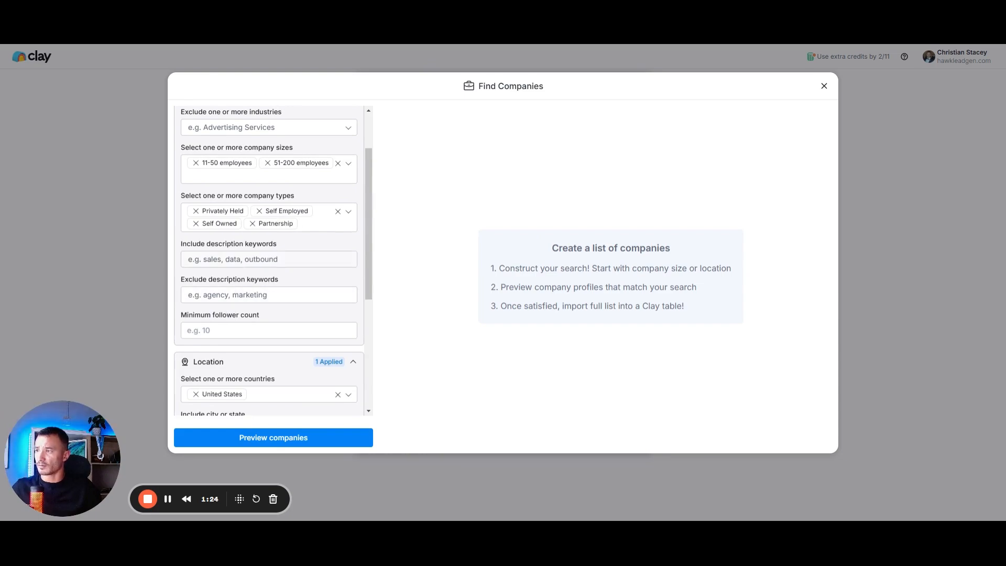
Preview the companies matching the filters and import the results into a table
scroll(230, 272, up, 2)
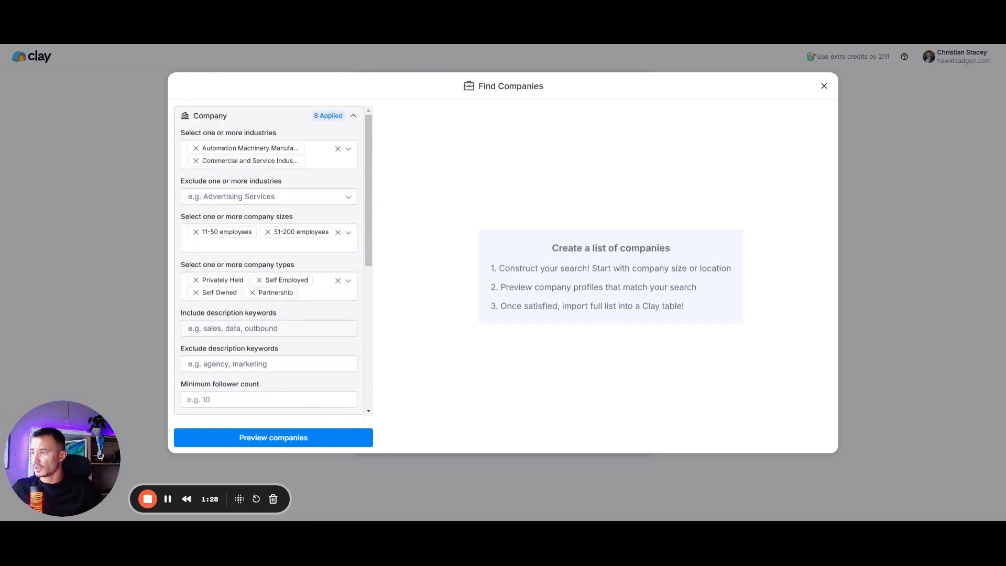
scroll(226, 270, down, 5)
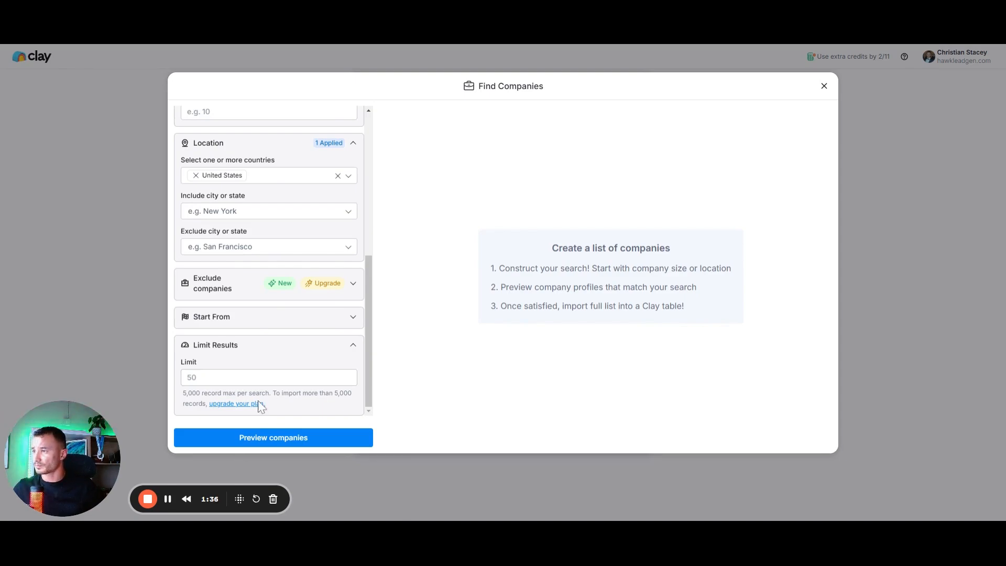
click(251, 441)
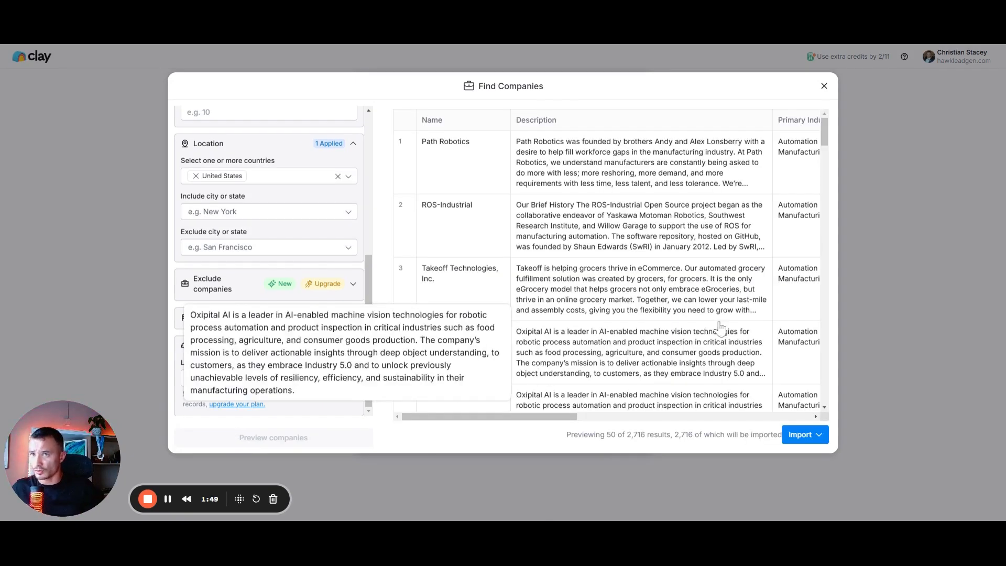
drag(522, 417, 612, 418)
click(815, 439)
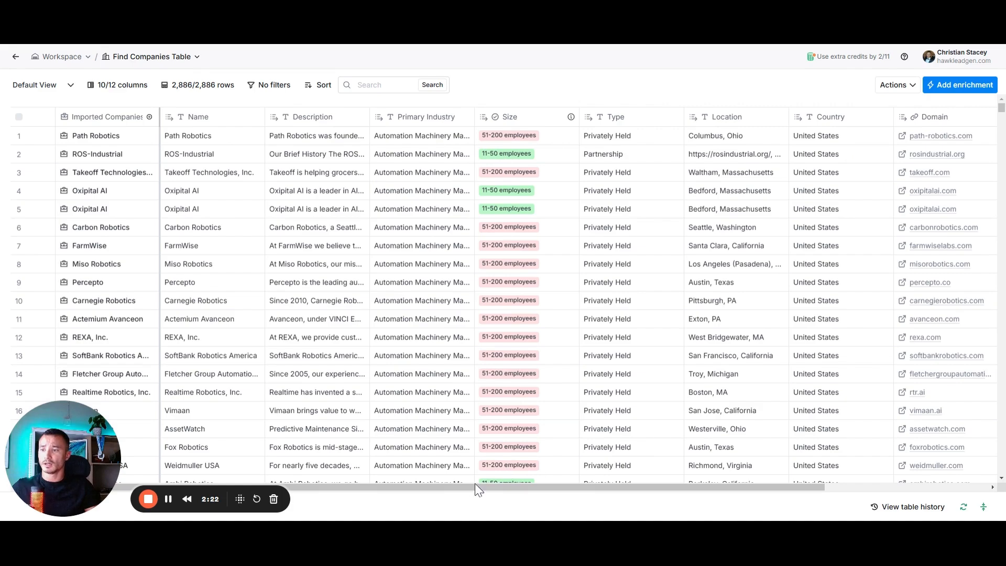
Examine the imported companies table, including its size, type, location, domain and LinkedIn URL columns
drag(475, 483, 573, 486)
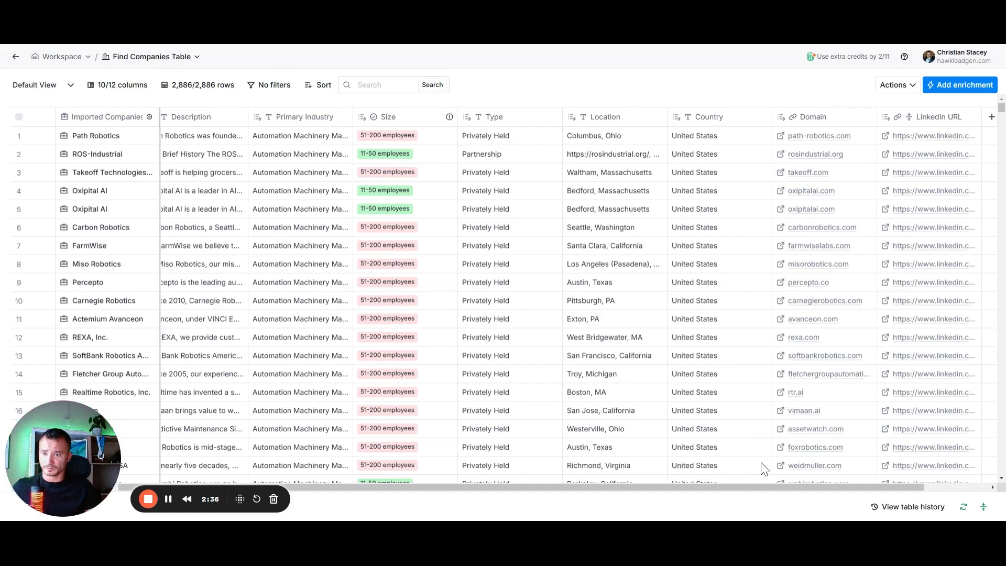
scroll(769, 464, down, 4)
scroll(828, 438, down, 4)
scroll(825, 434, down, 15)
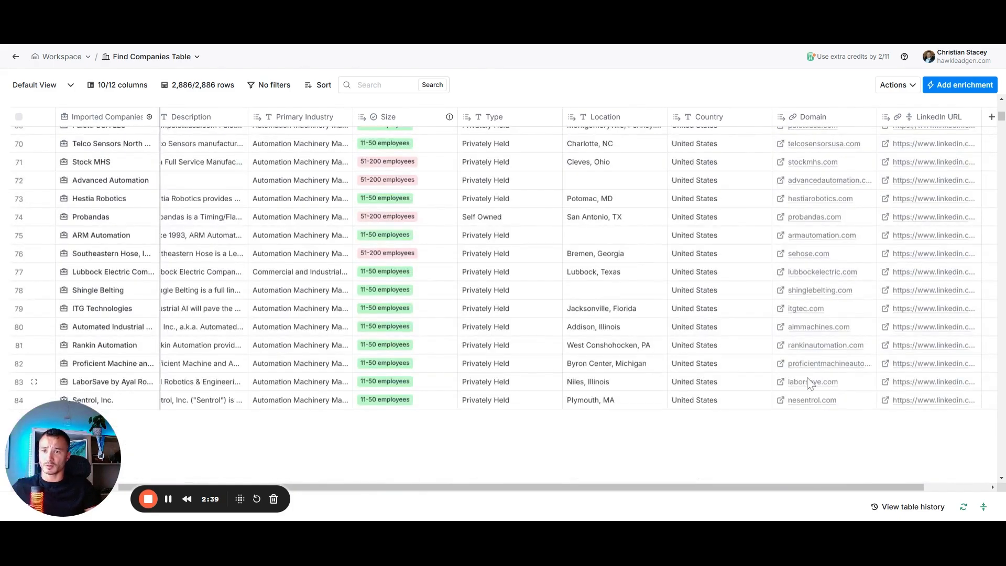
scroll(867, 403, down, 6)
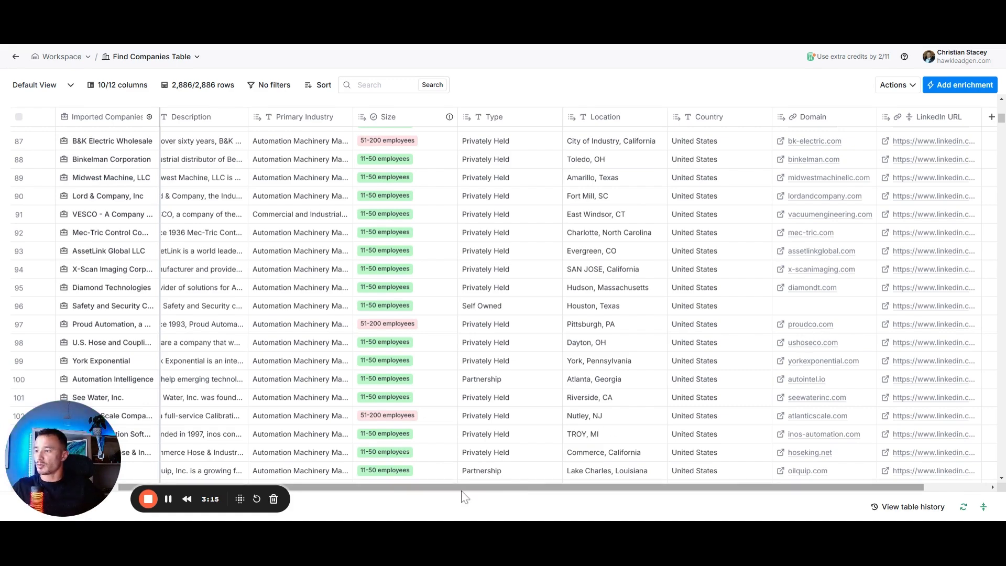
click(169, 502)
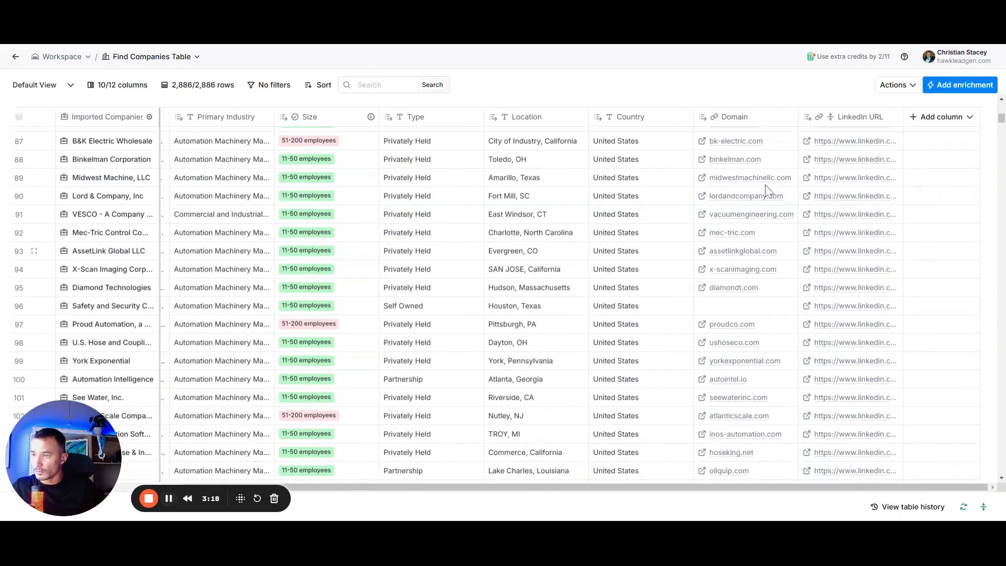
Add a Claygent (AI Web Researcher) enrichment column, searching the enrichments for "artificia"
click(926, 118)
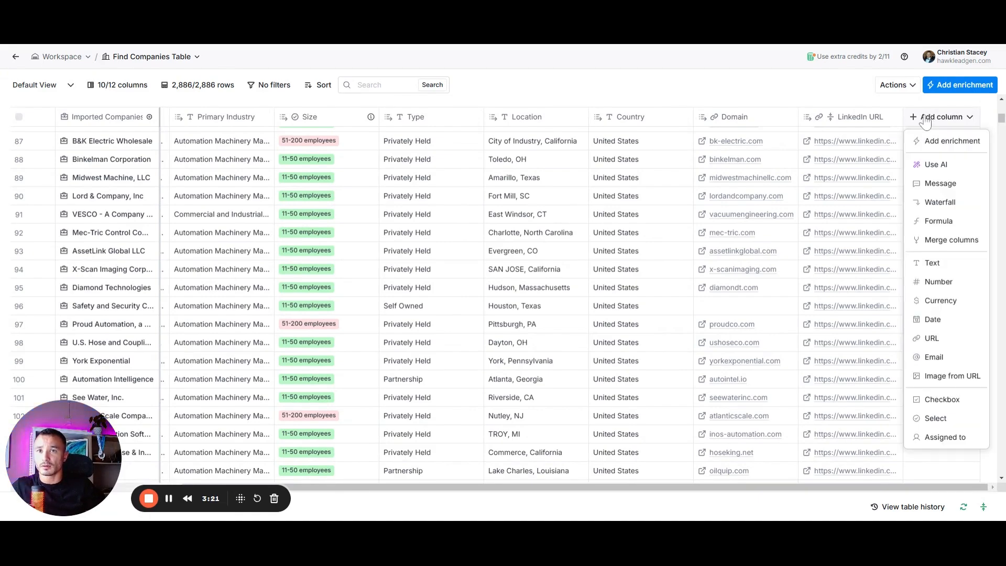
click(954, 148)
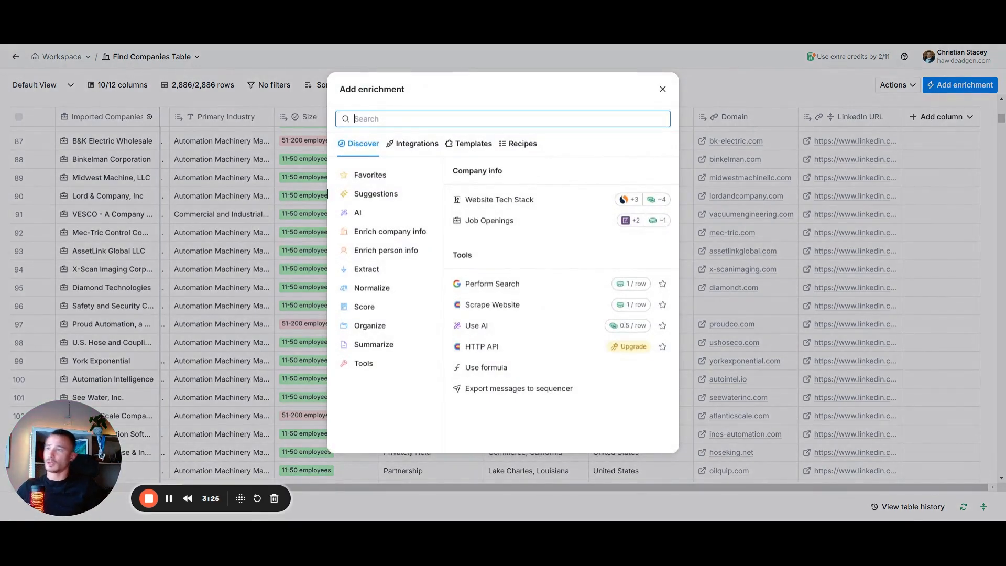
text(artifi)
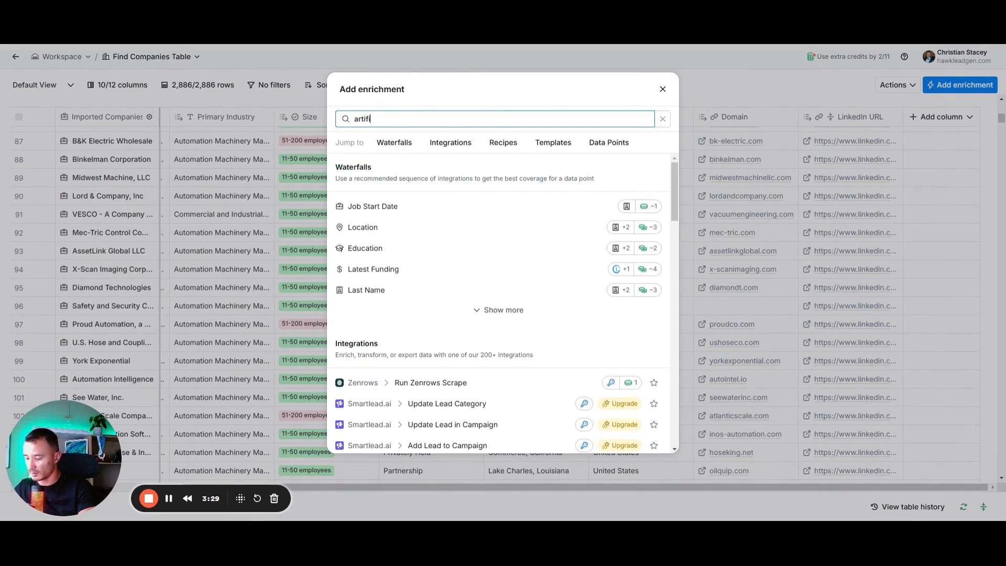
text(cia)
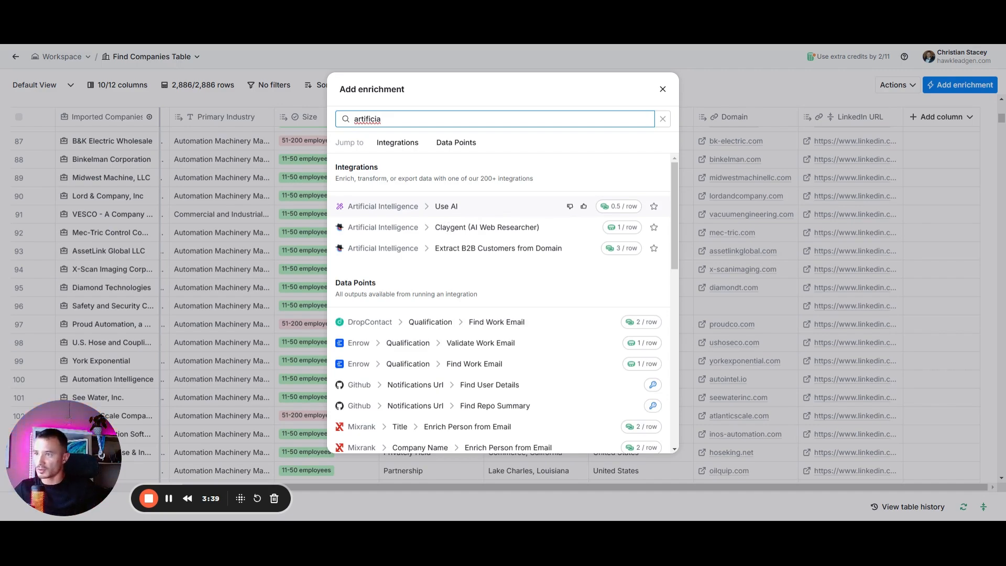
click(508, 236)
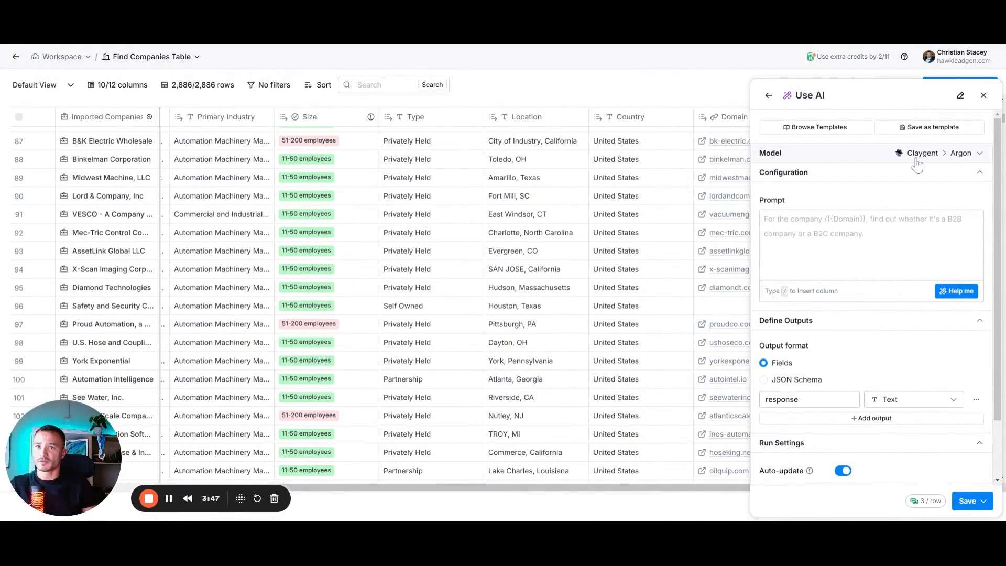
Set the web research model to OpenAI GPT 4o Mini, keeping the connected OpenAI key as its account
click(935, 161)
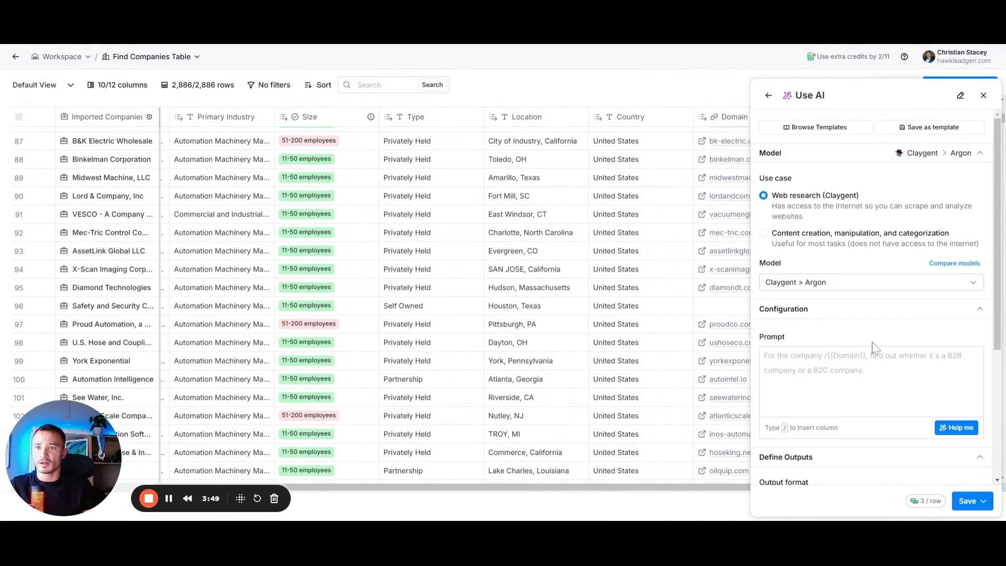
click(848, 281)
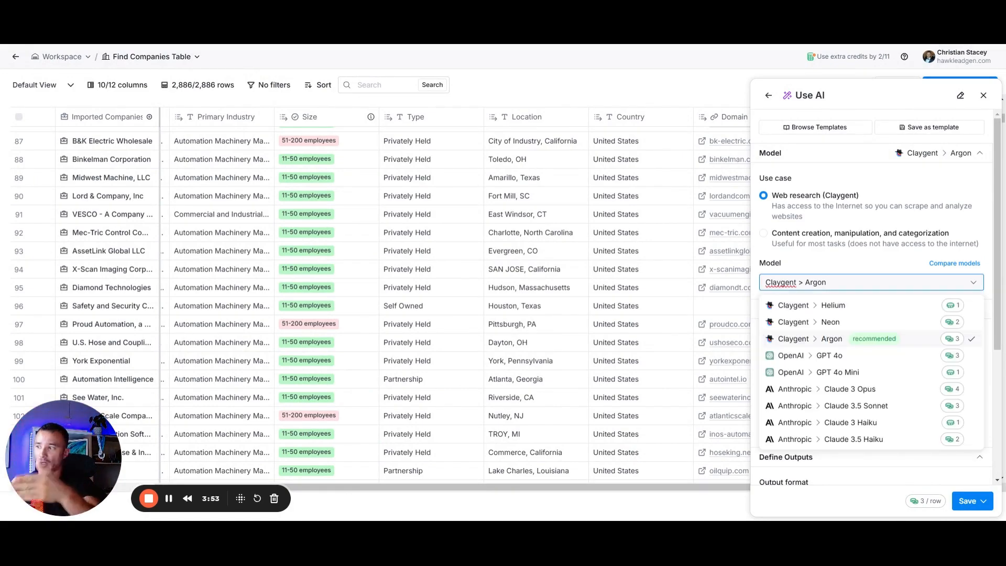
click(838, 373)
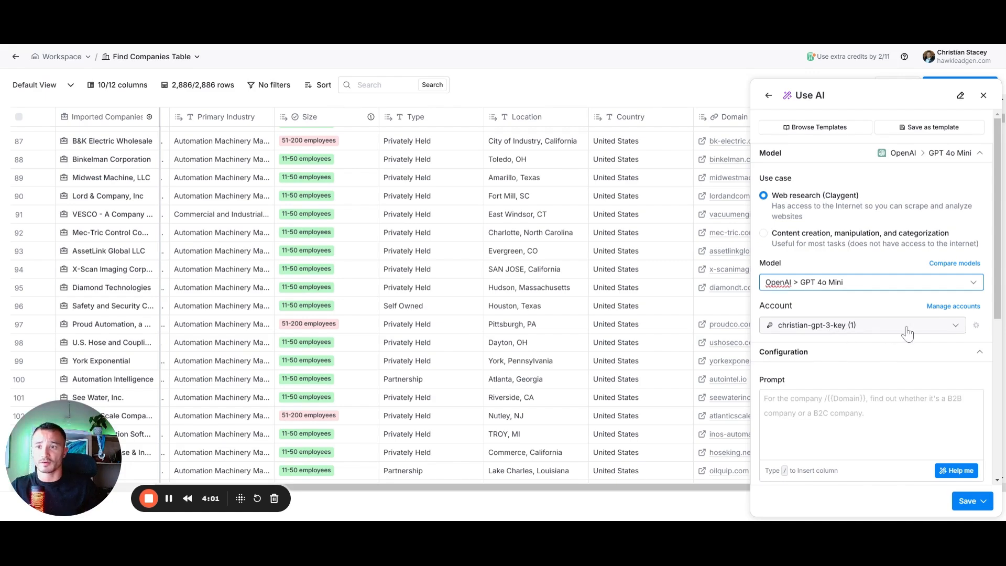
click(874, 330)
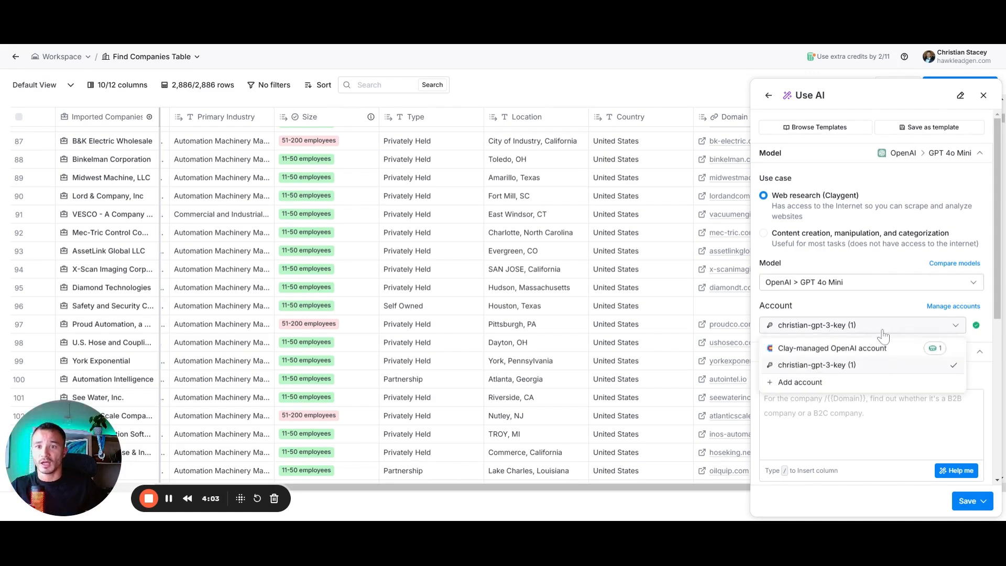
click(880, 350)
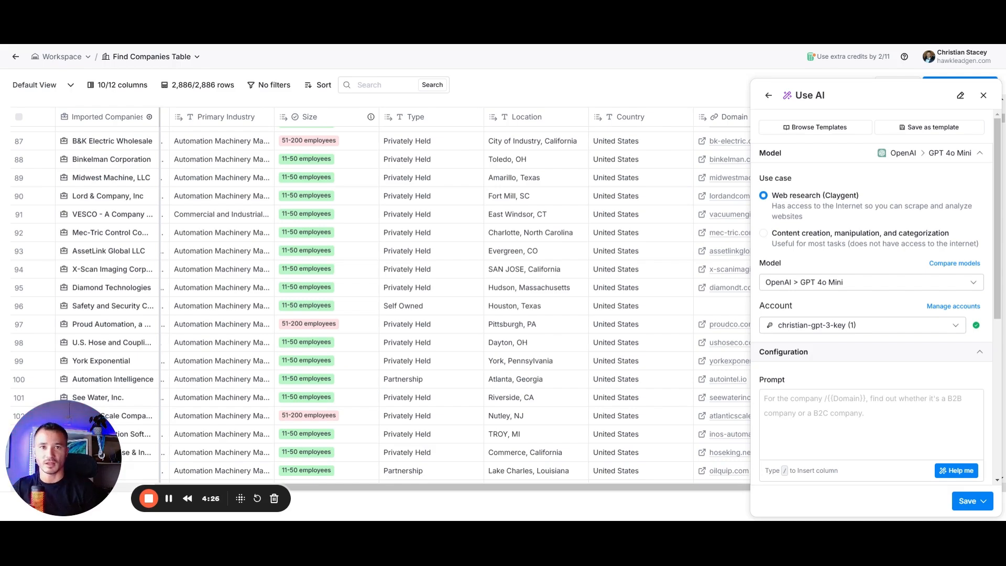
scroll(871, 352, down, 1)
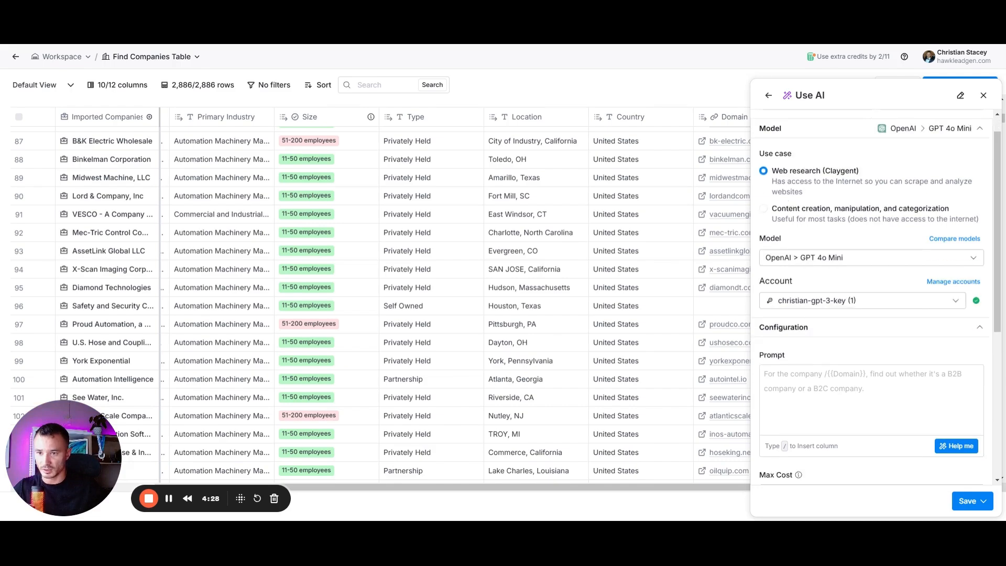
click(871, 367)
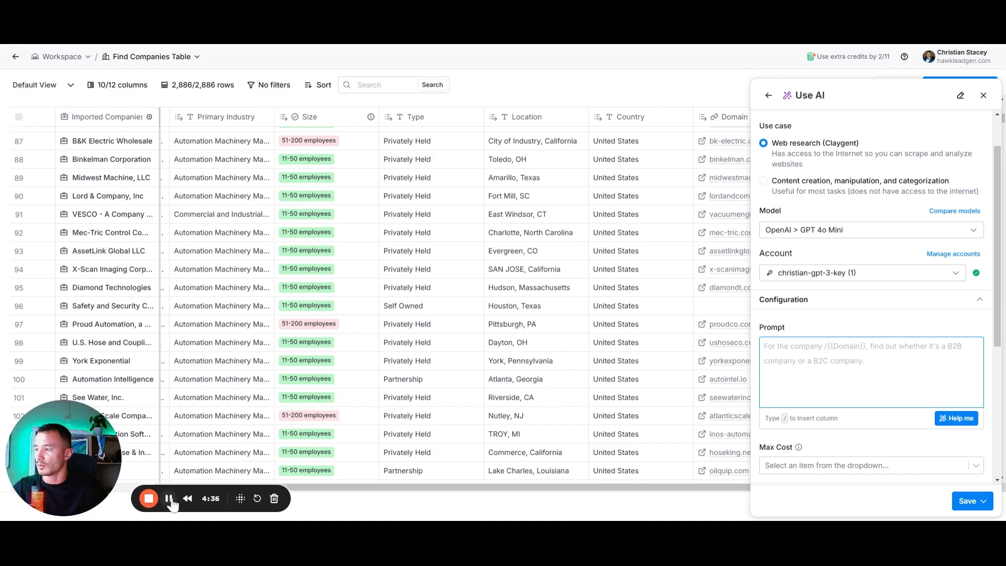
scroll(845, 434, down, 4)
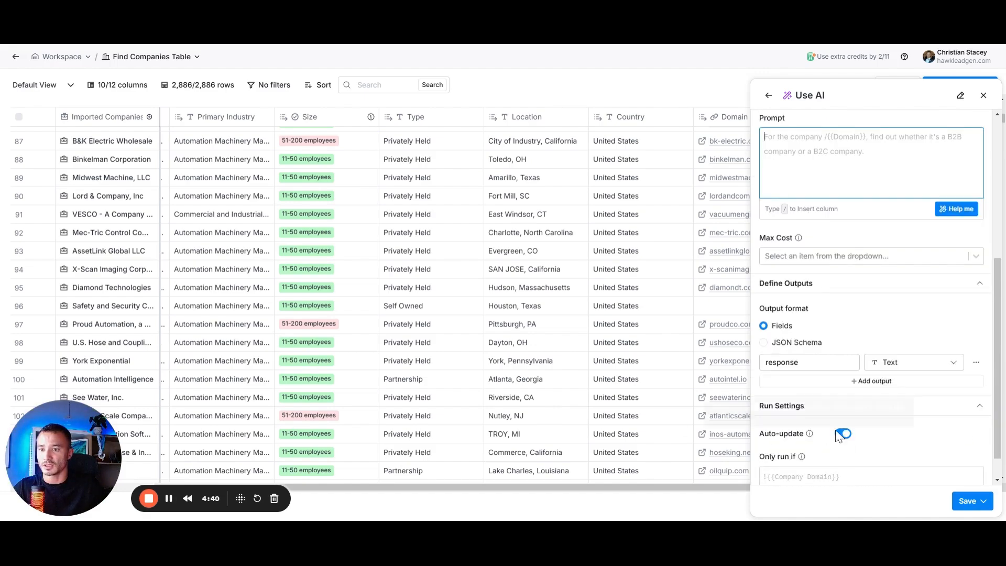
scroll(887, 218, up, 2)
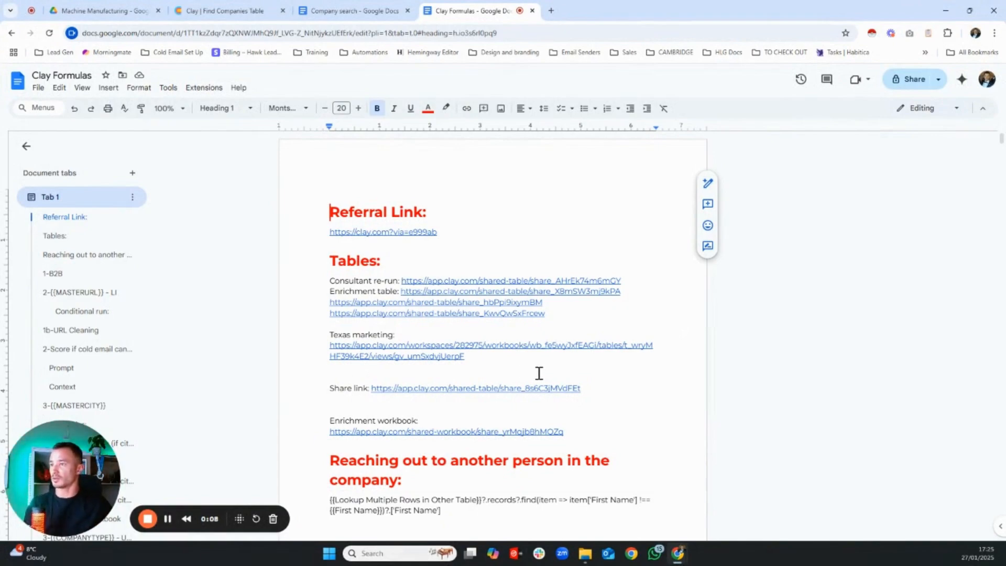
In the Clay Formulas Google Doc, find the "2-{{MASTERURL}} - LI" section and copy its full prompt text
scroll(81, 321, down, 10)
scroll(81, 321, up, 10)
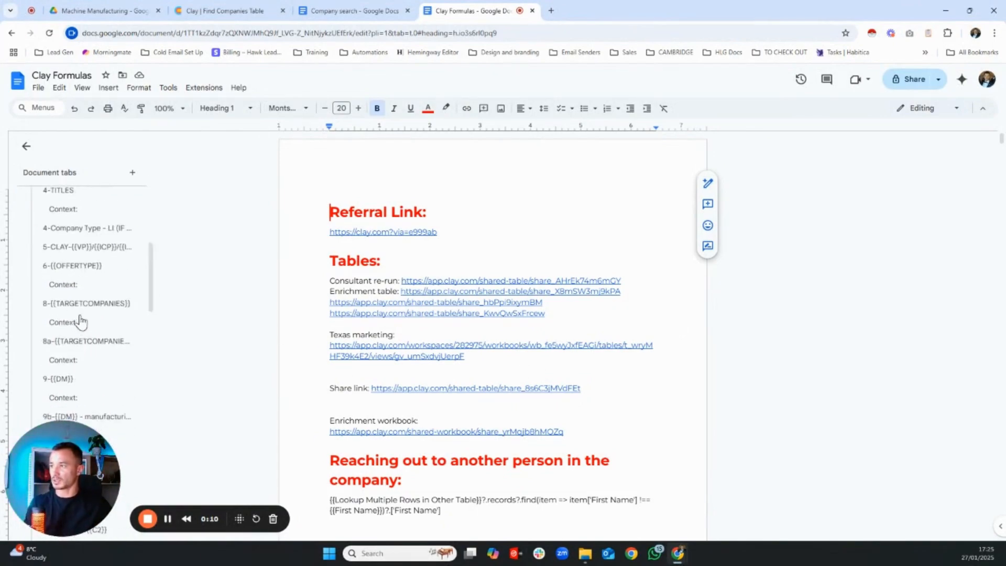
scroll(510, 424, down, 1)
scroll(510, 424, down, 6)
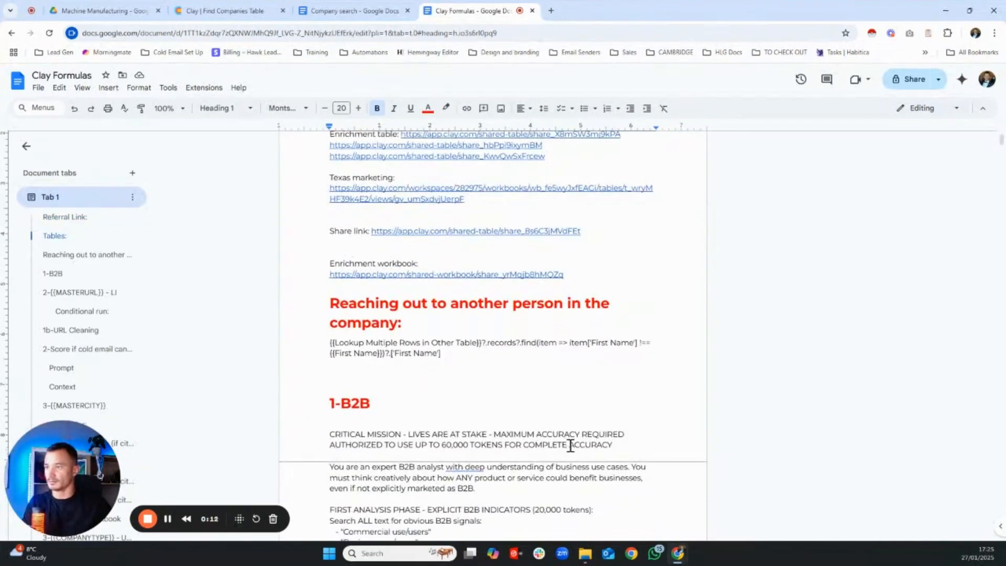
click(90, 299)
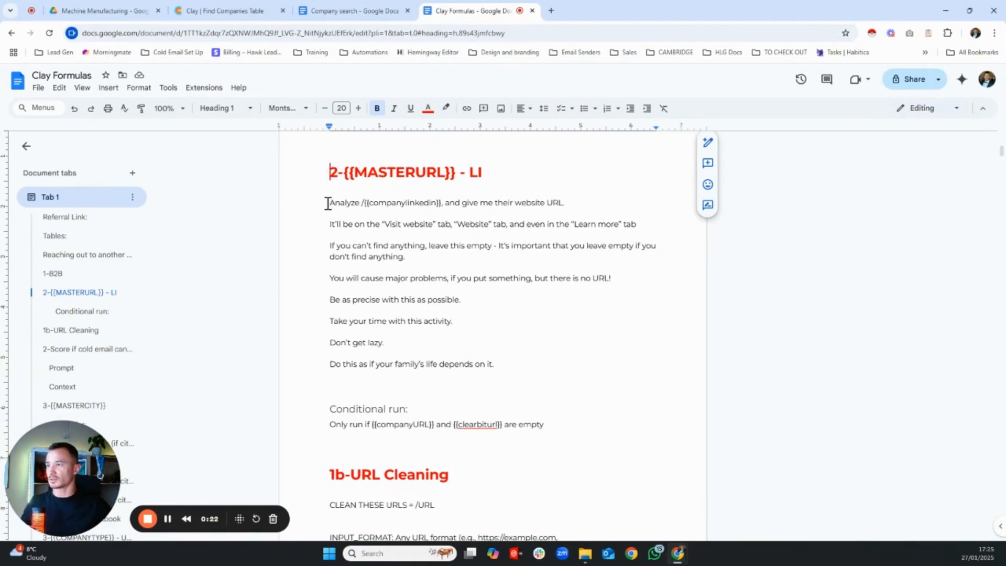
drag(329, 202, 498, 363)
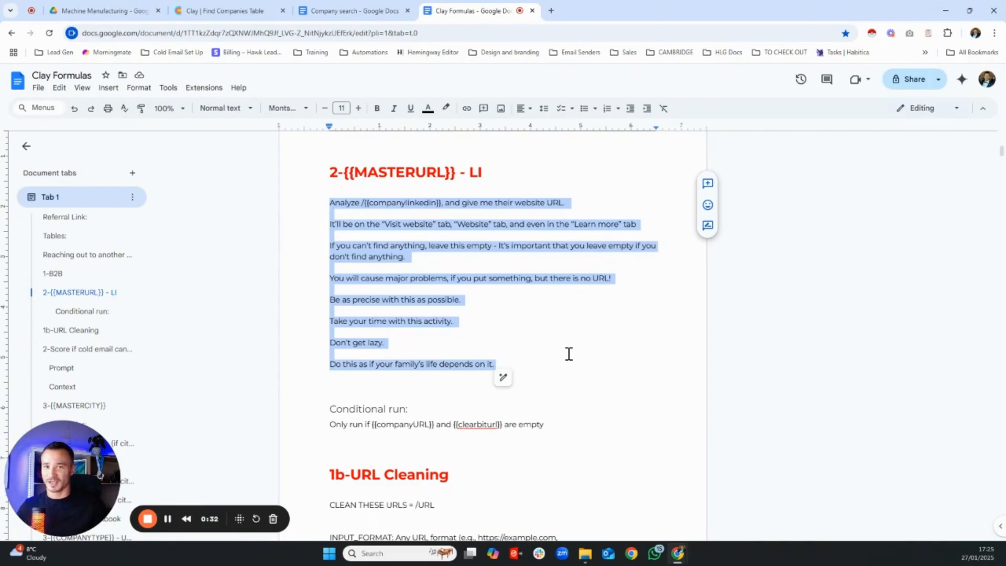
Switch back to Clay and paste the copied website URL prompt into the AI column's configuration
click(220, 5)
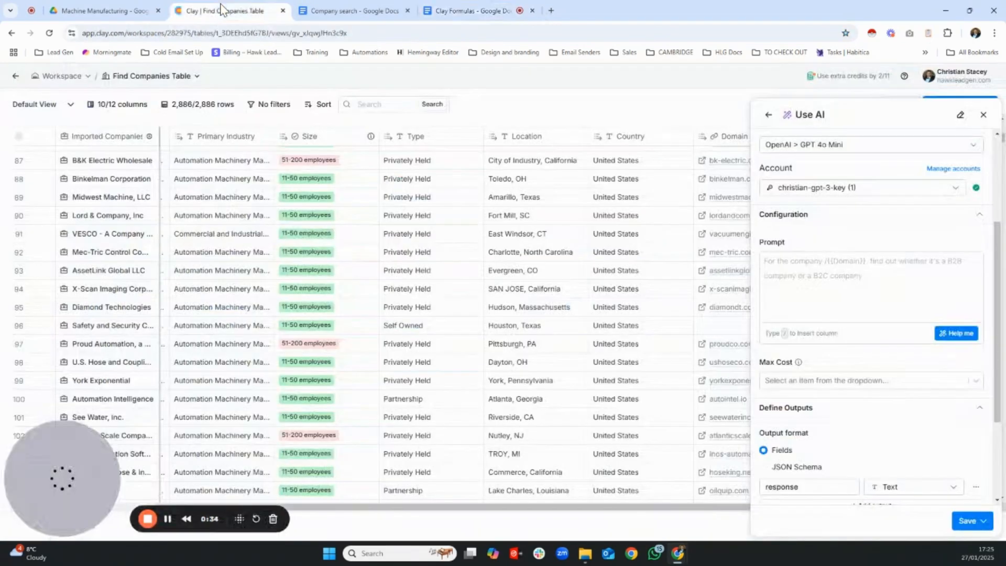
click(807, 271)
key(ctrl+v)
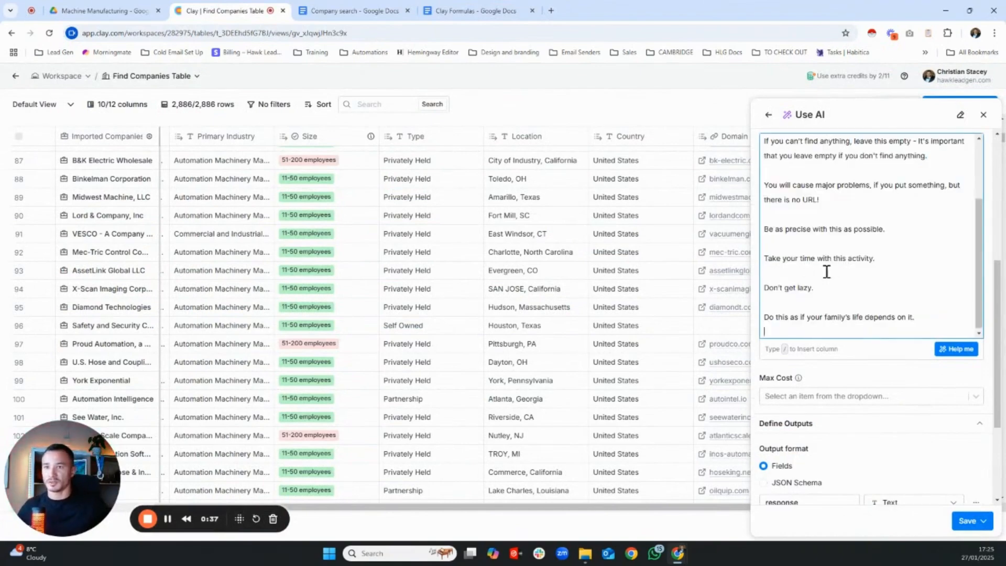
Replace the {{companylinkedin}} placeholder in the prompt with the LinkedIn URL column
scroll(882, 286, up, 3)
click(867, 142)
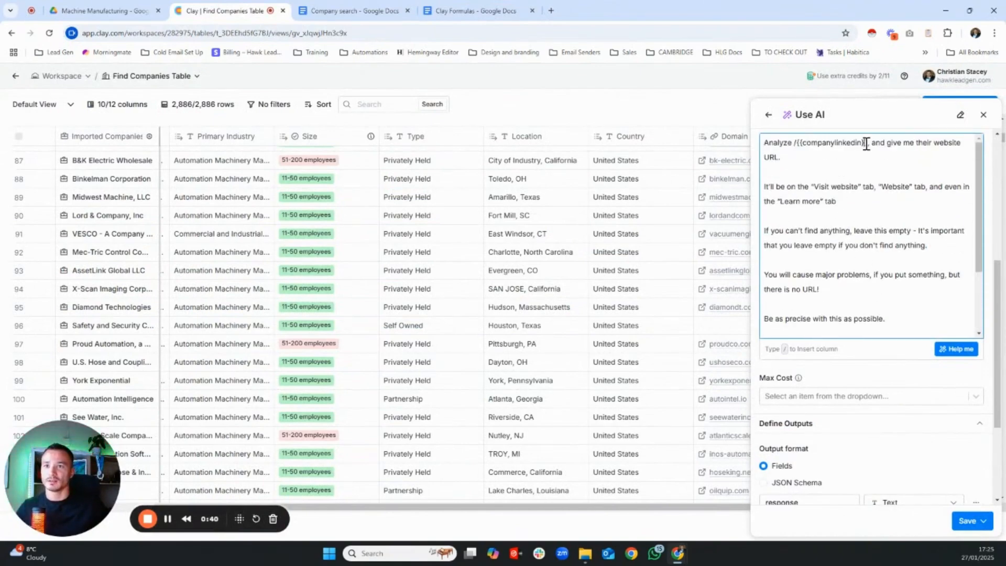
drag(867, 142, 795, 141)
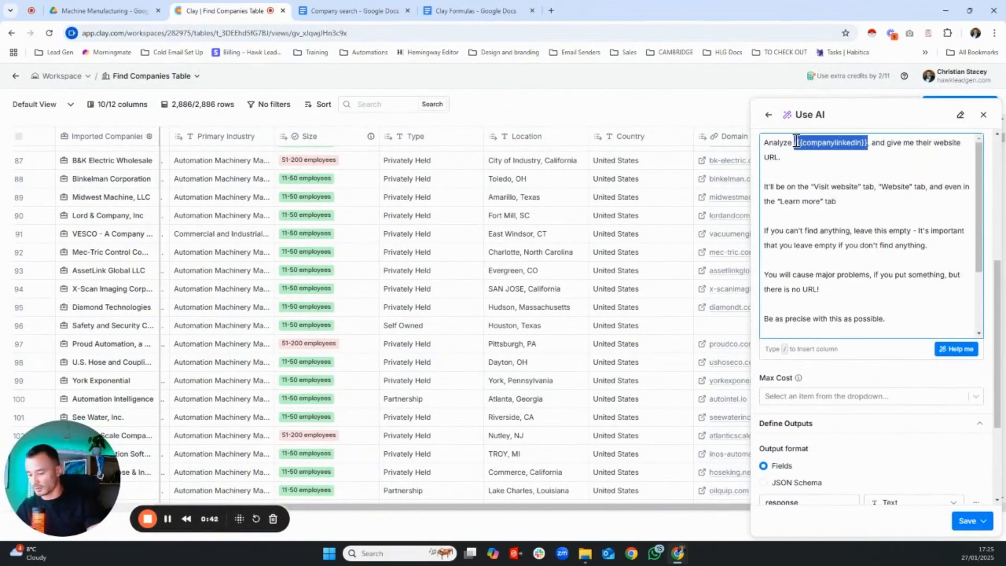
text(/li)
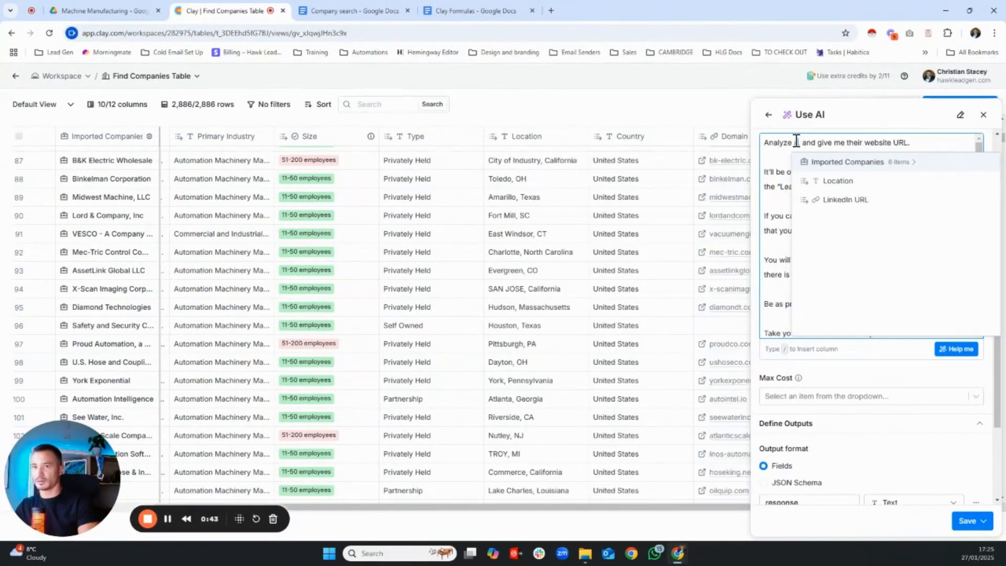
click(838, 181)
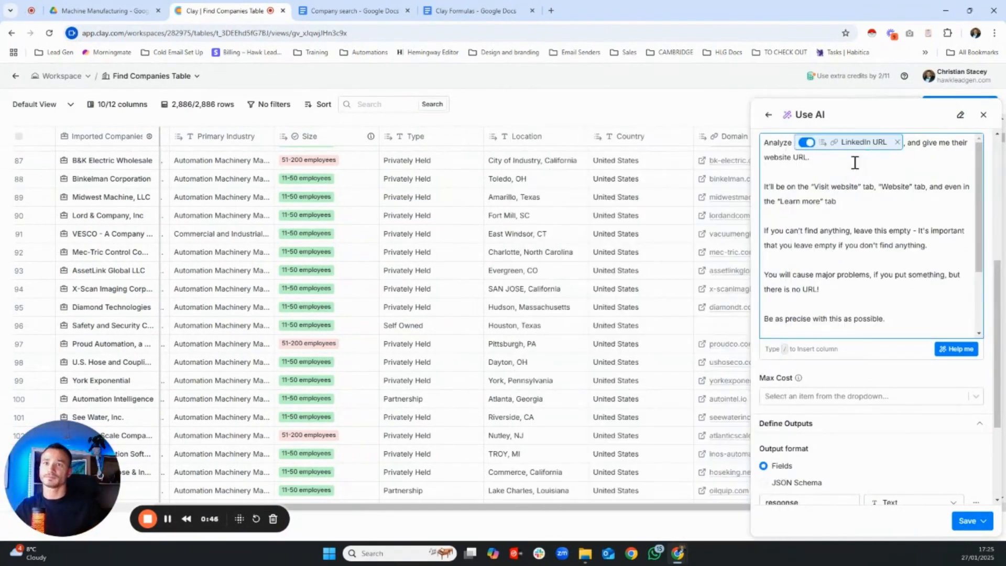
mouse_move(807, 150)
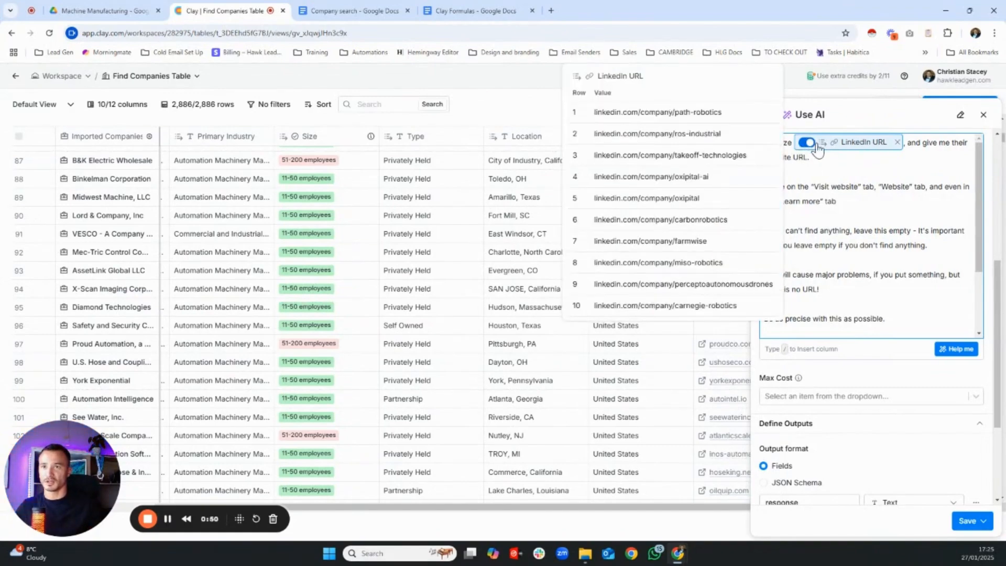
Generate and save a conditional run formula for the AI column using the description "only run if Domain is empty", with Domain inserted as a column reference
scroll(889, 265, down, 8)
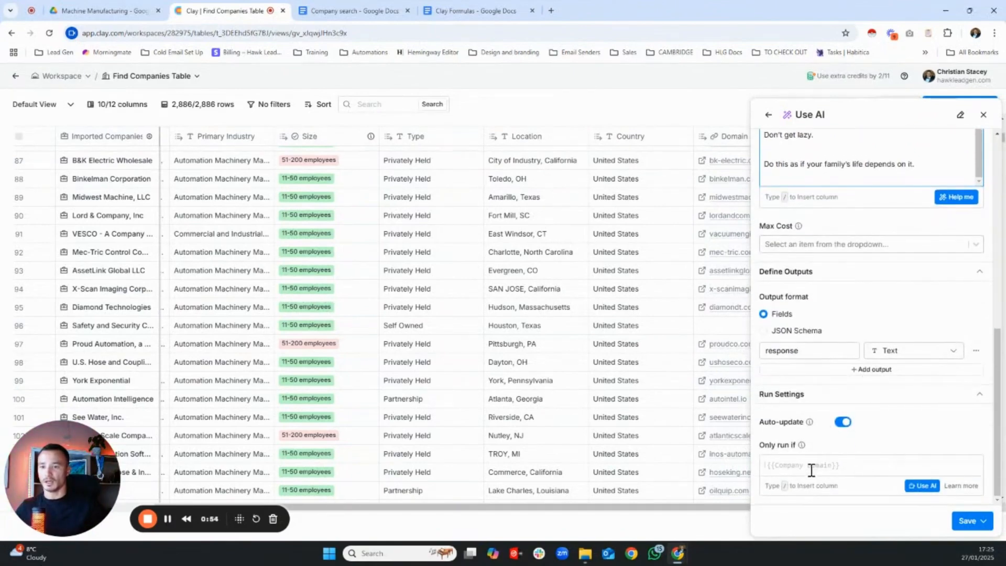
click(907, 486)
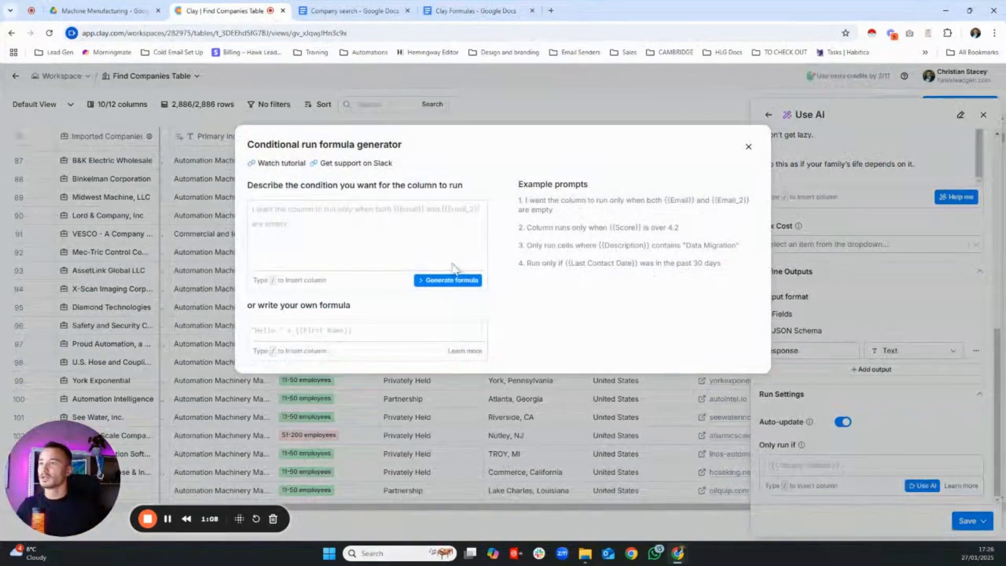
click(312, 250)
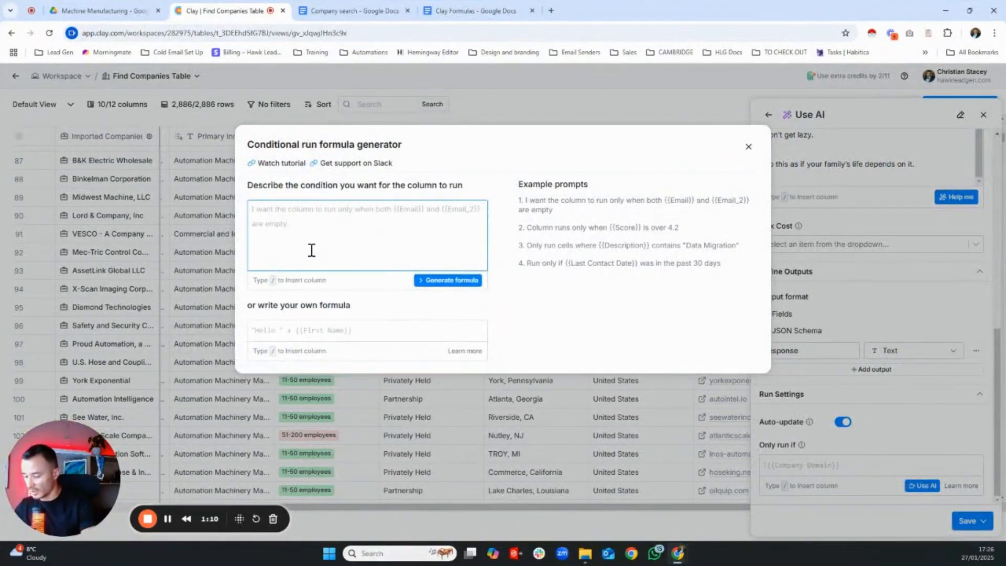
text(only run )
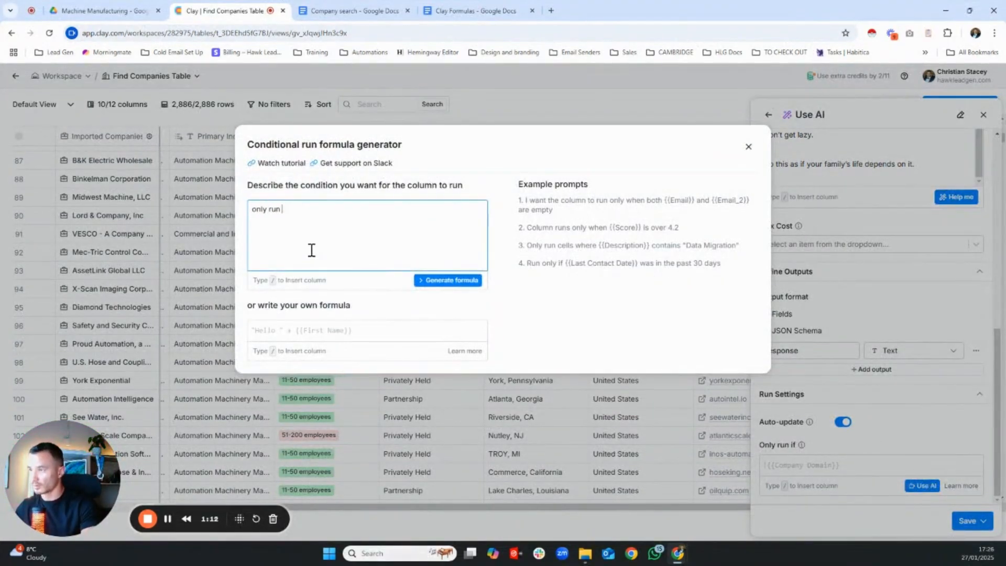
text(if /)
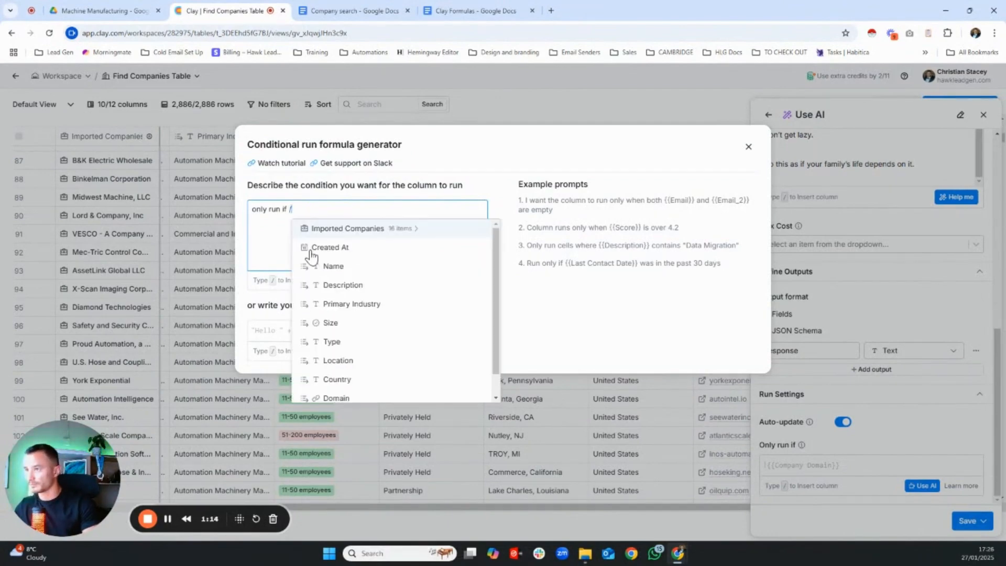
scroll(343, 369, down, 1)
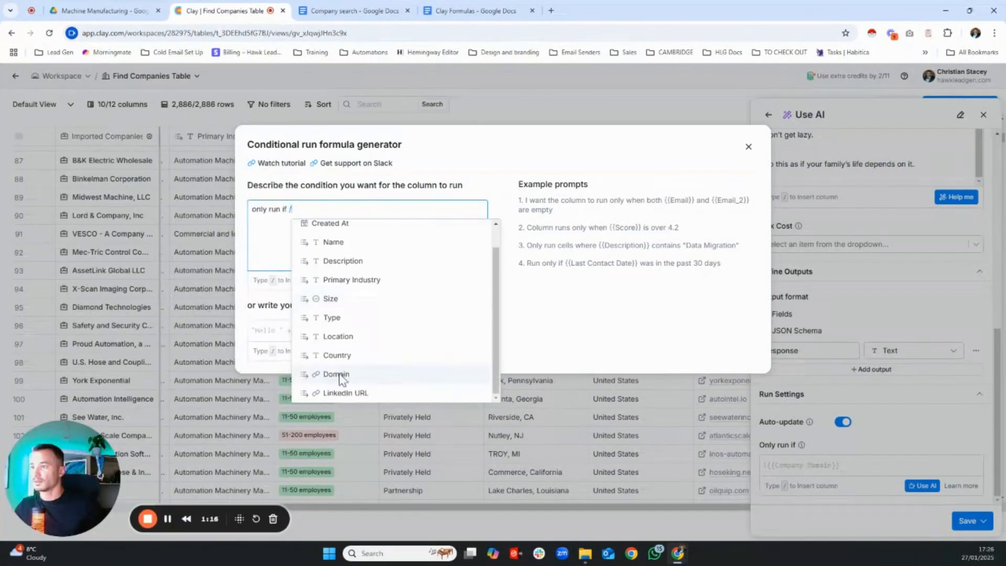
click(337, 375)
text(is empty)
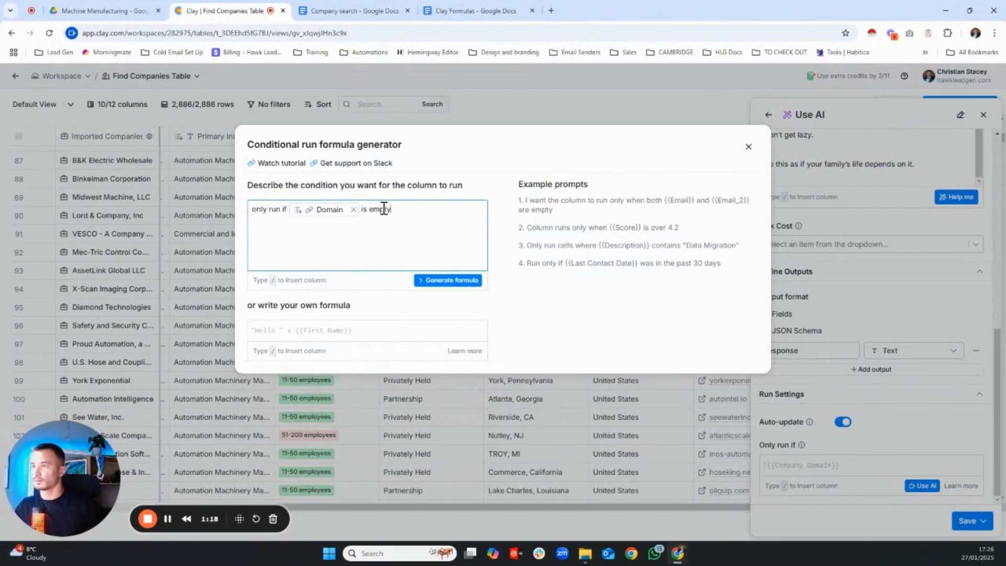
click(448, 280)
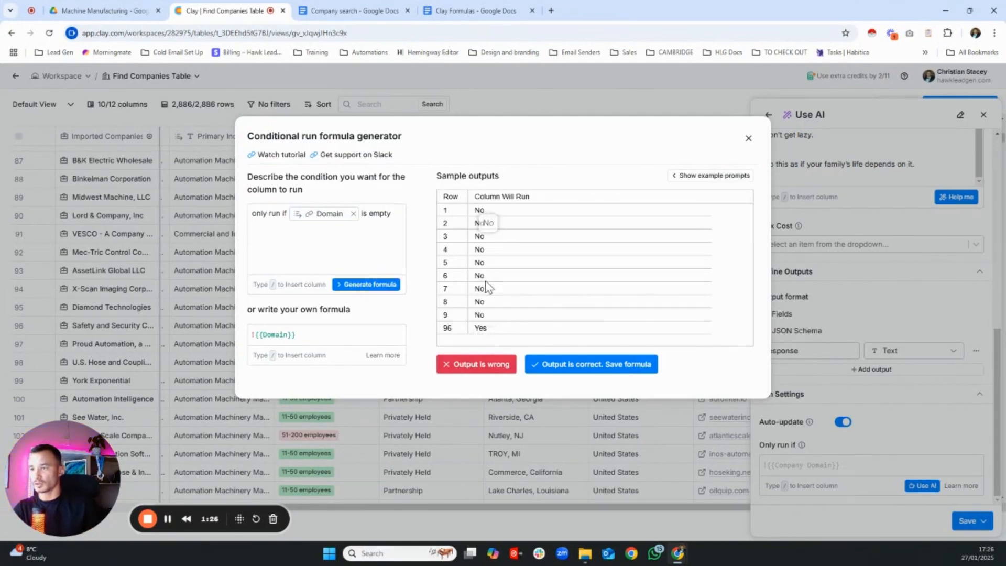
click(565, 366)
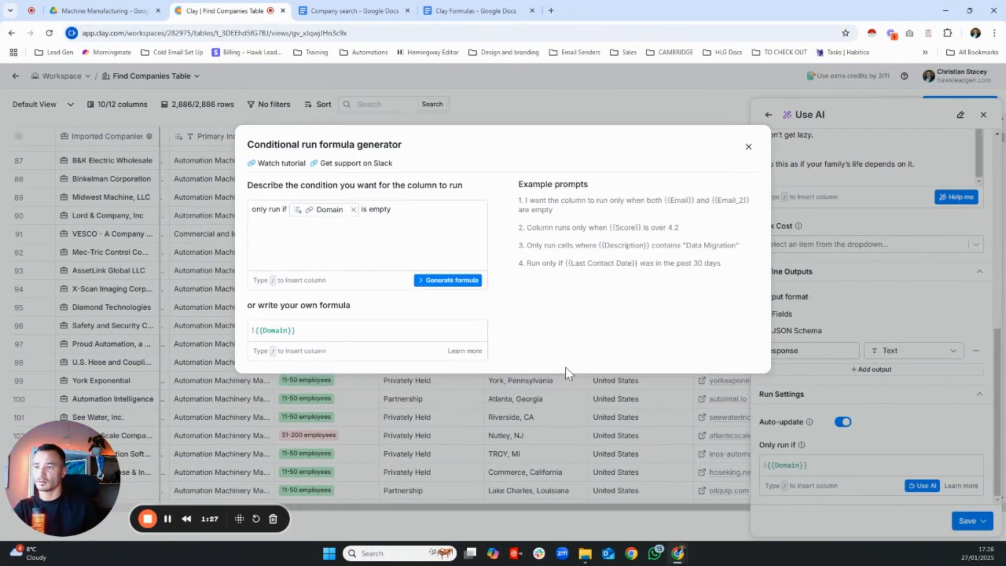
Save the AI column and run it on all 2.8K rows in the view, and check the Website URL results
click(964, 521)
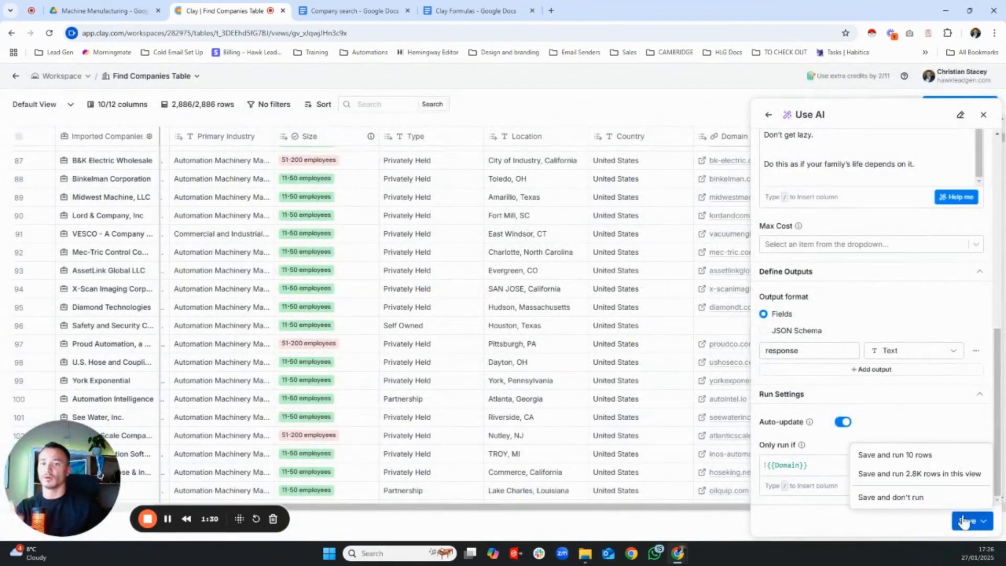
click(915, 475)
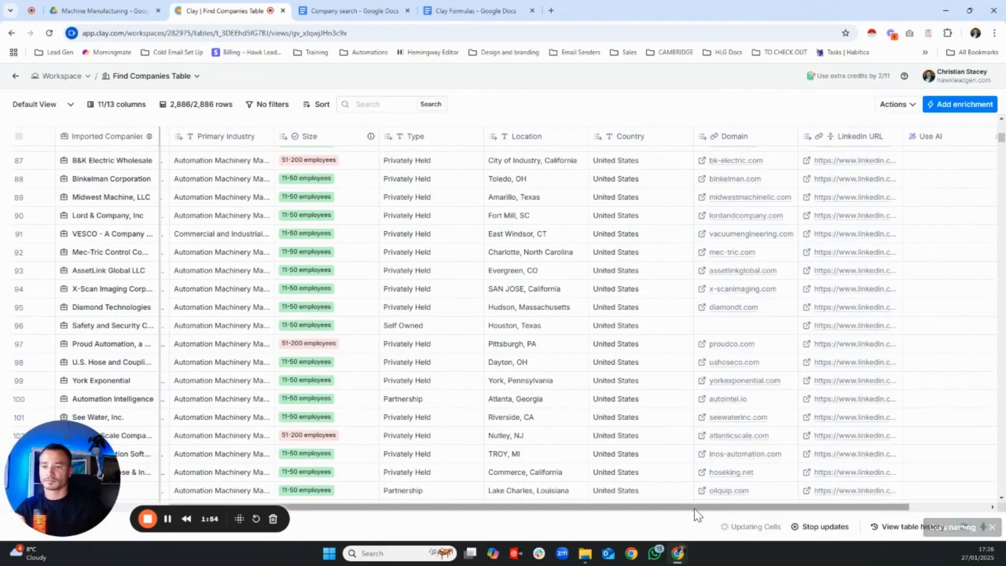
scroll(697, 515, right, 3)
scroll(835, 421, up, 10)
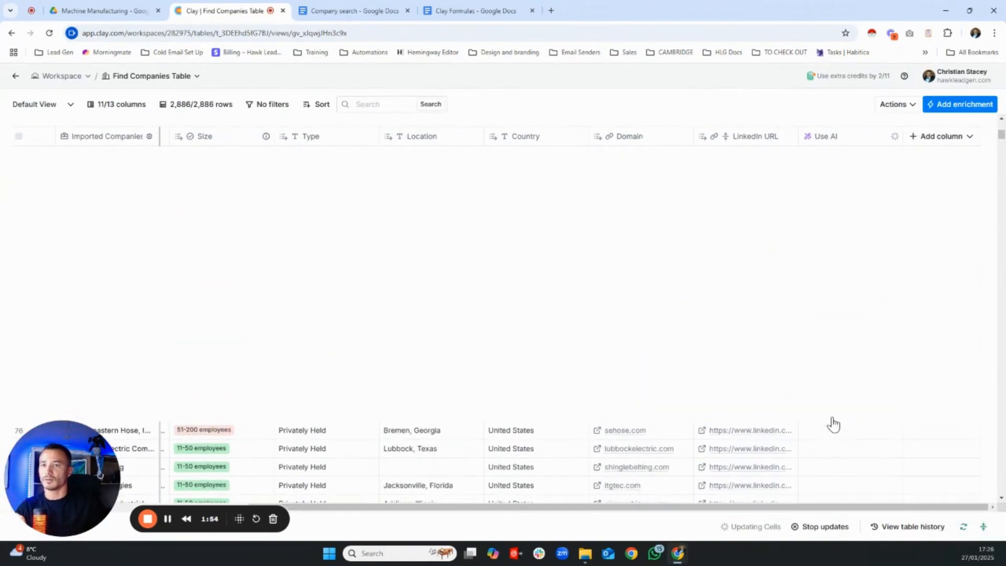
scroll(833, 423, up, 10)
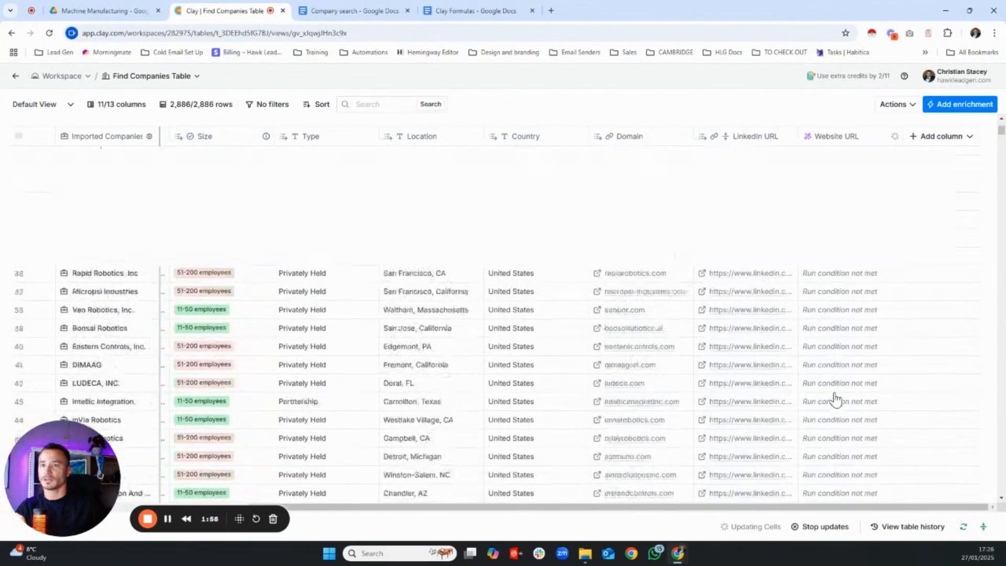
scroll(834, 400, up, 3)
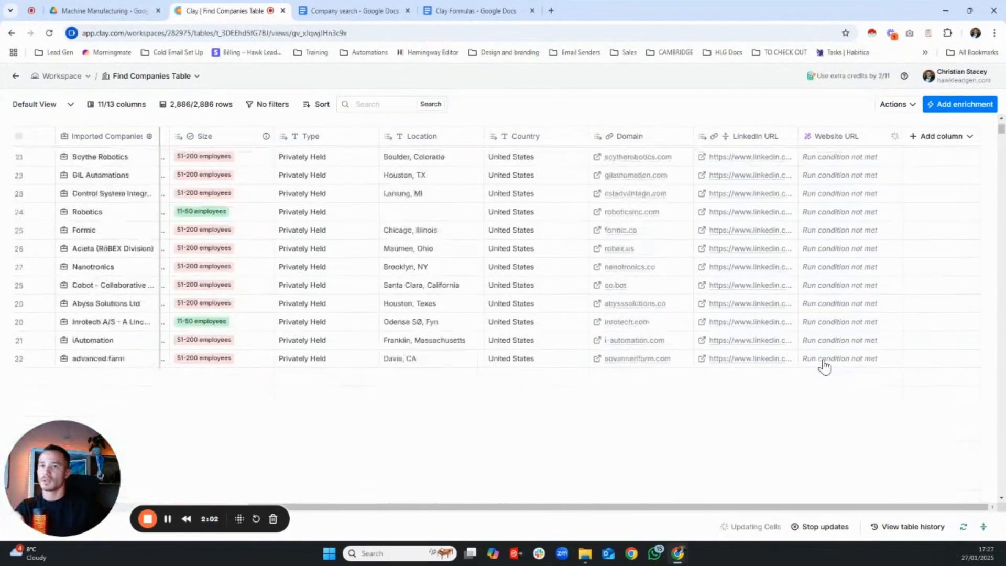
scroll(823, 364, down, 6)
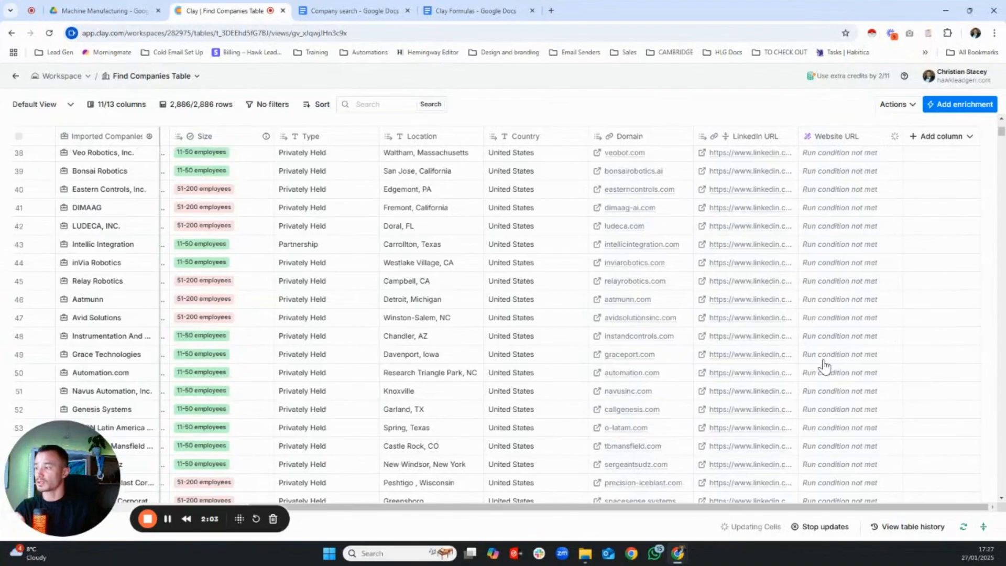
scroll(823, 364, down, 10)
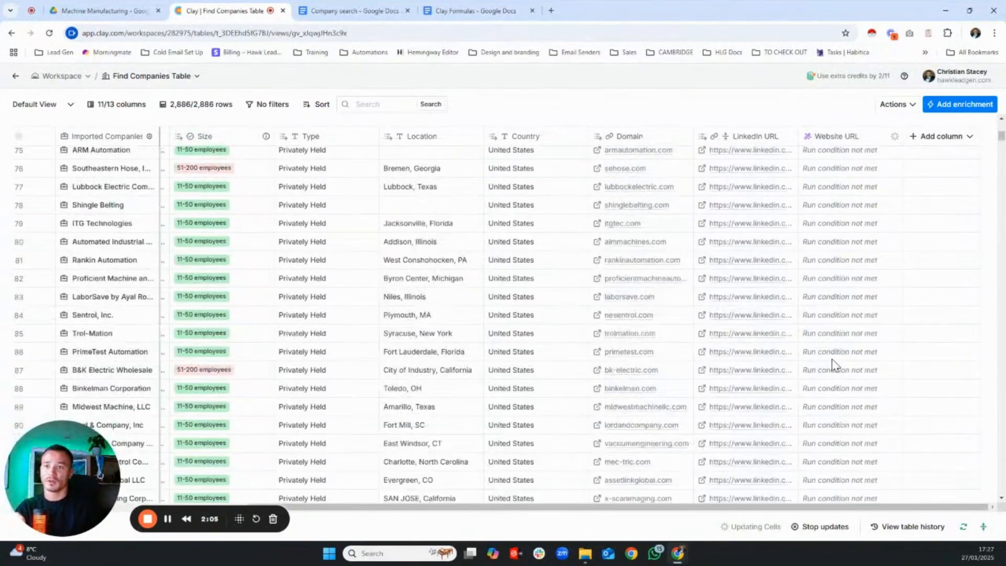
scroll(833, 365, down, 4)
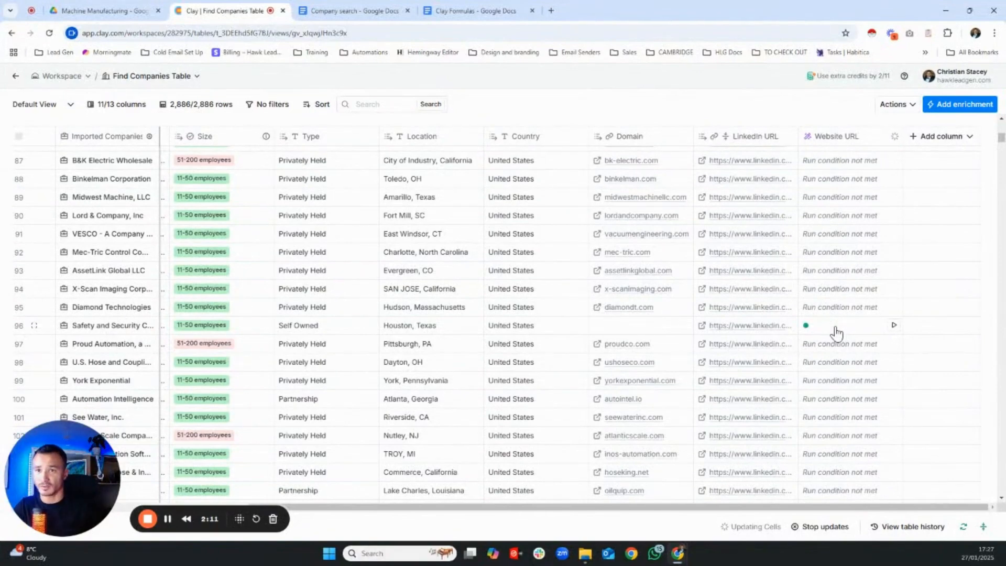
From the Website URL cell details in row 96, add the Response as a new column named "Linkedin Return URL"
click(836, 332)
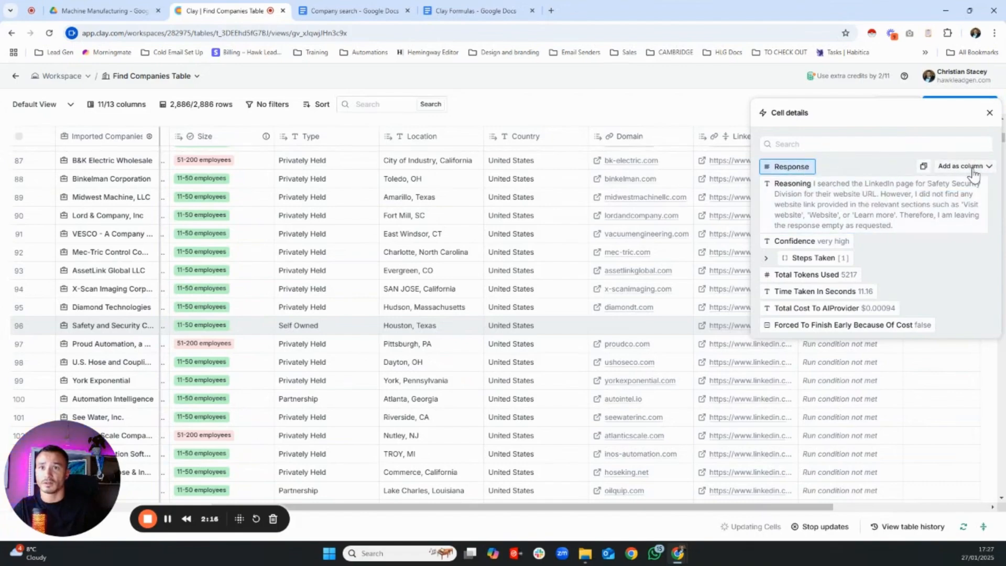
click(972, 166)
double_click(857, 204)
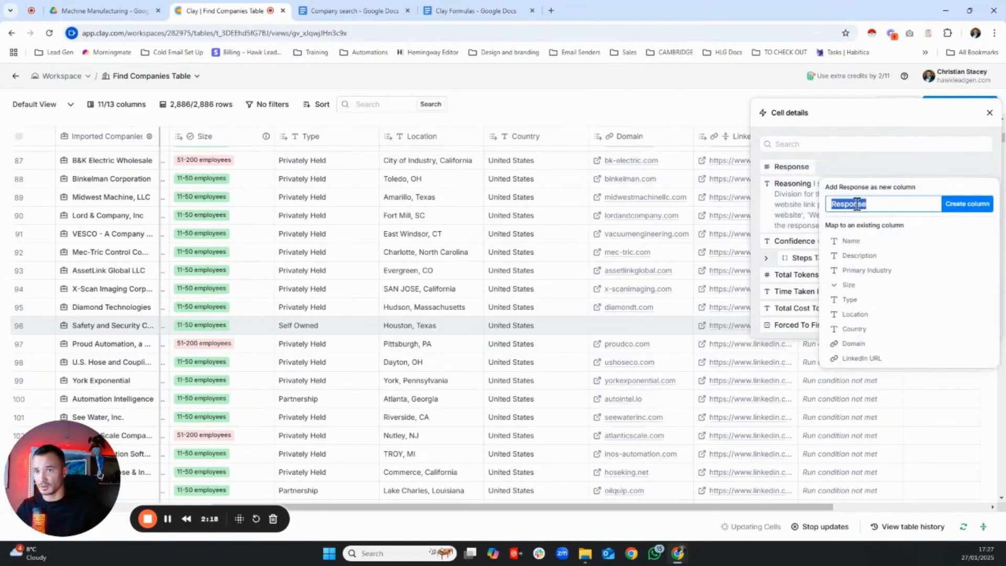
text(L)
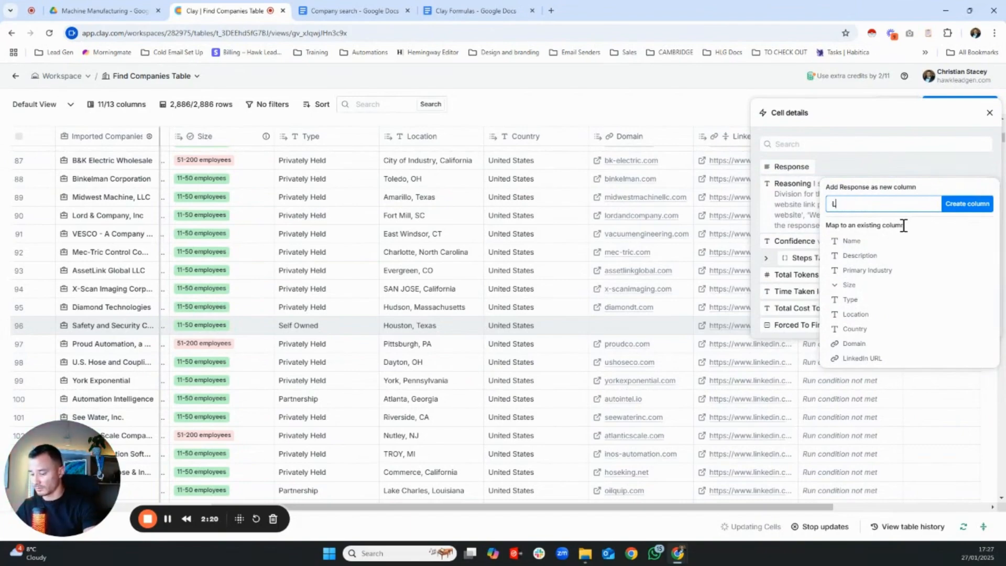
text(inked)
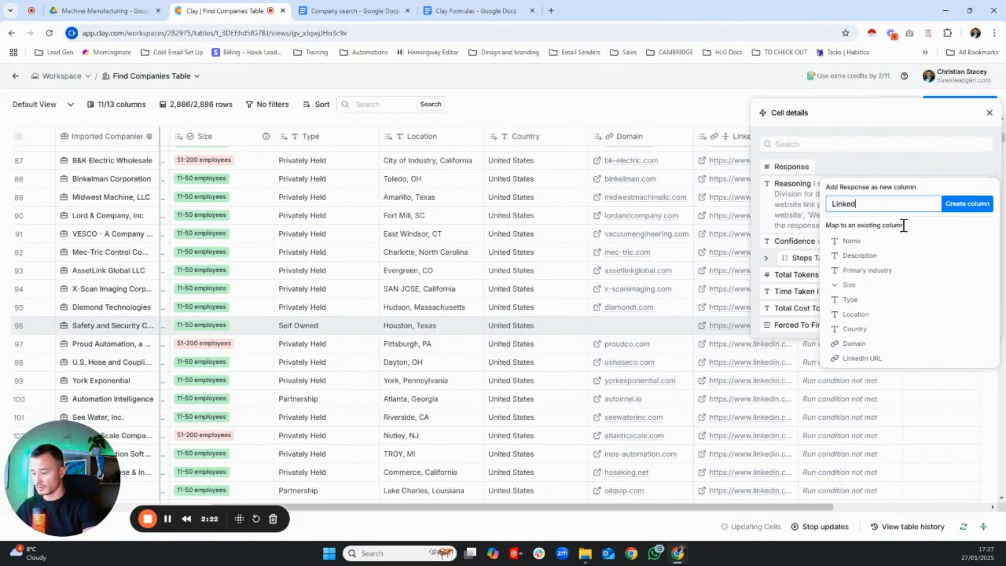
text(in Return U)
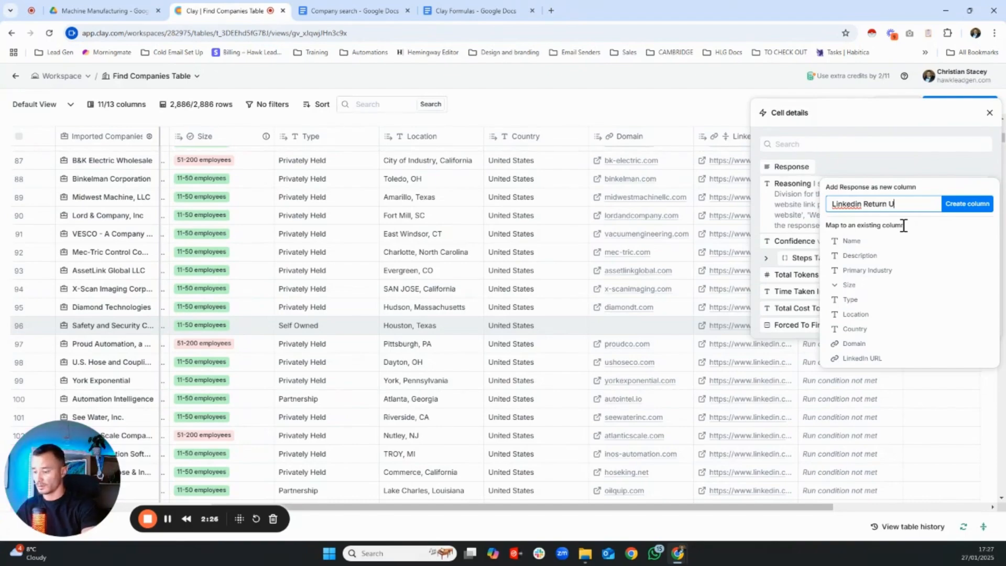
text(RL)
click(973, 204)
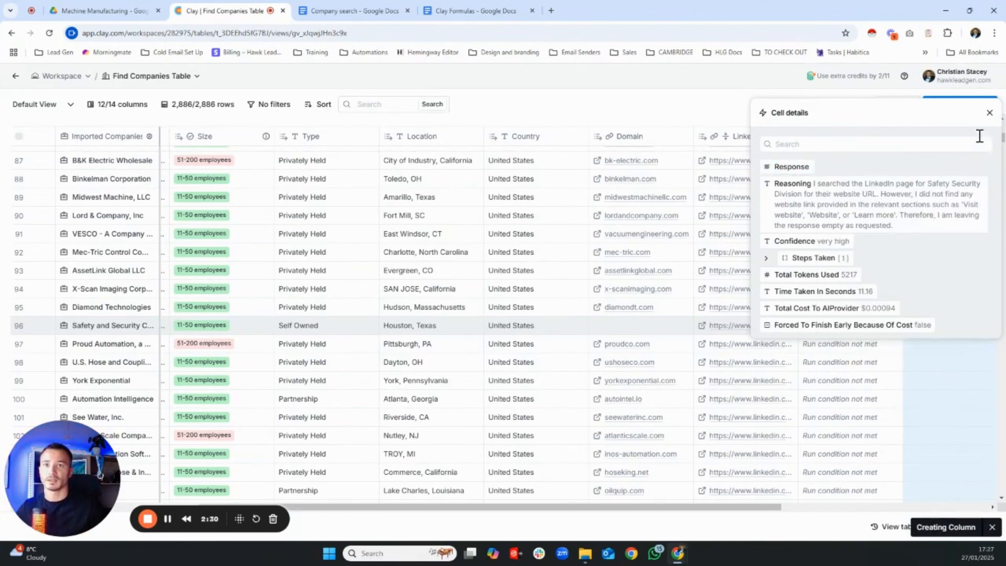
click(990, 114)
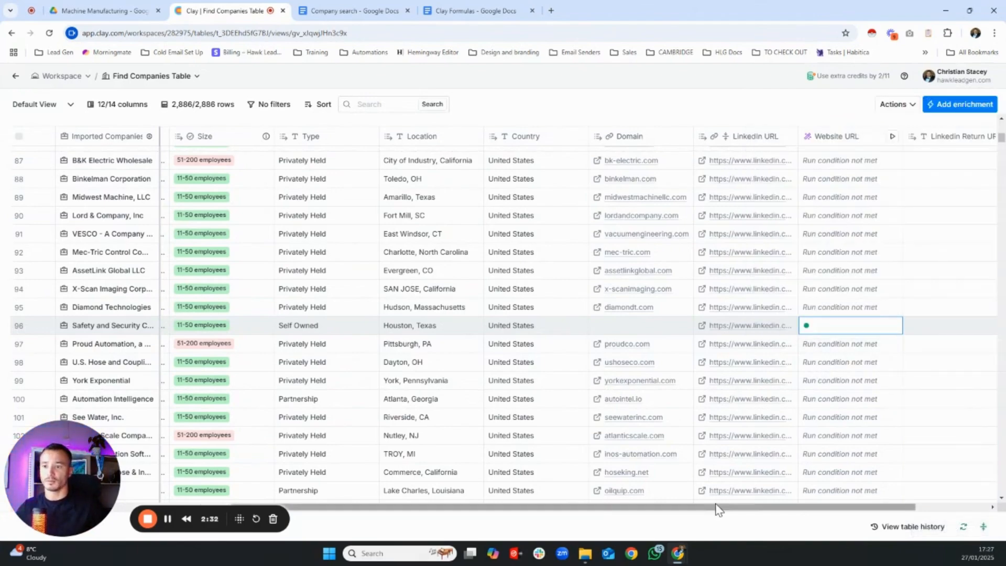
Examine the Website URL and Linkedin Return URL columns down the table for rows with an empty Domain
drag(760, 513, 800, 508)
scroll(829, 353, down, 5)
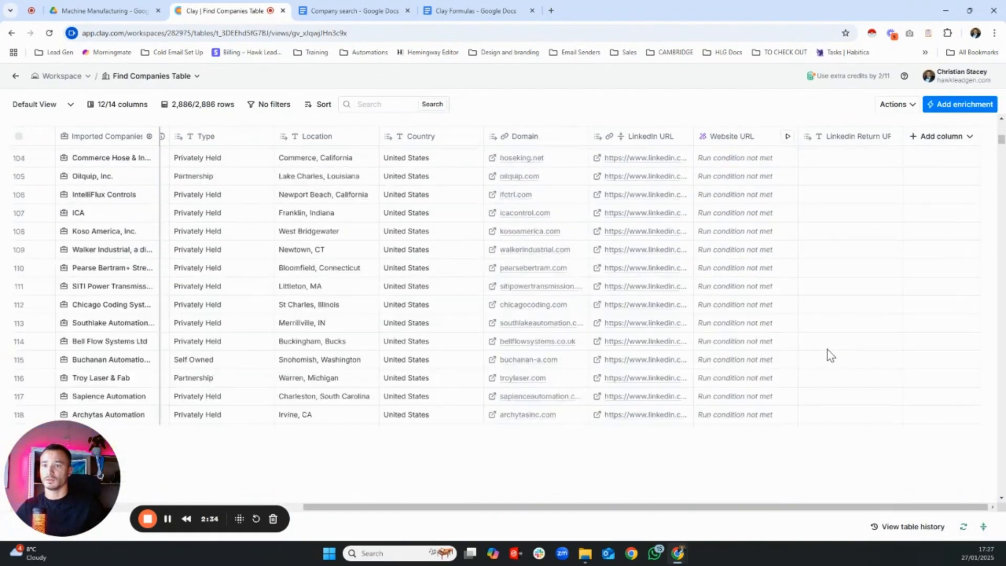
scroll(830, 355, down, 15)
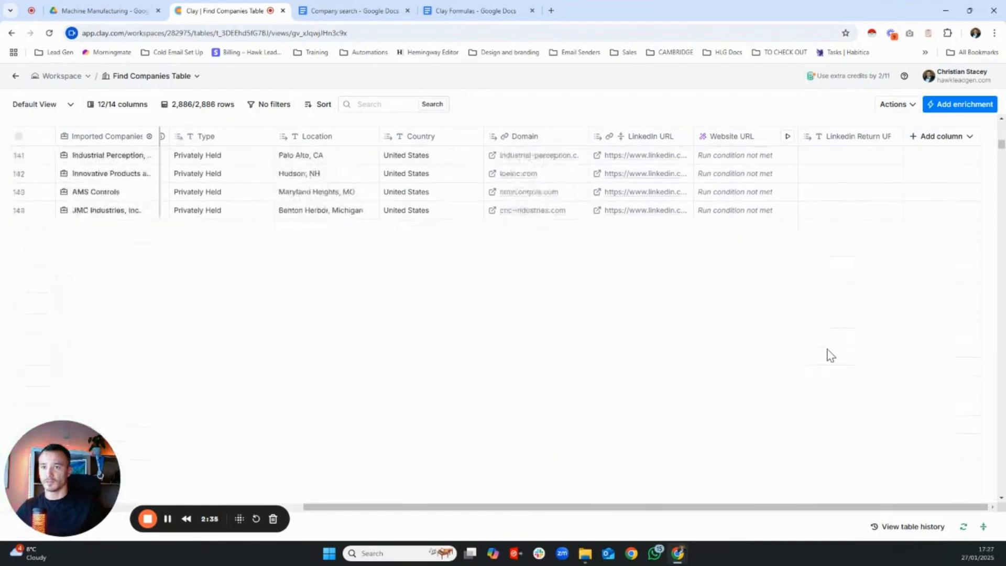
scroll(830, 353, down, 15)
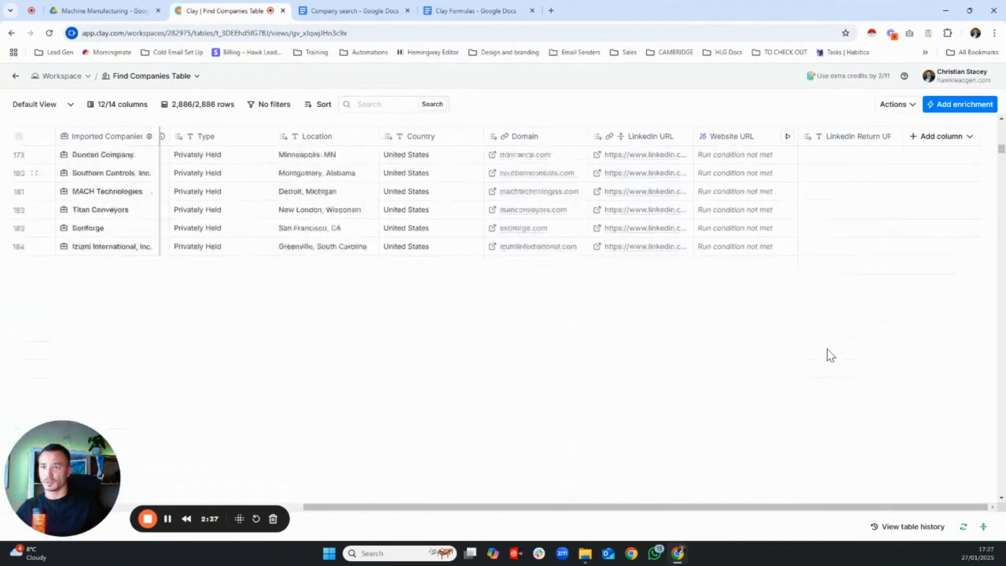
scroll(838, 343, down, 5)
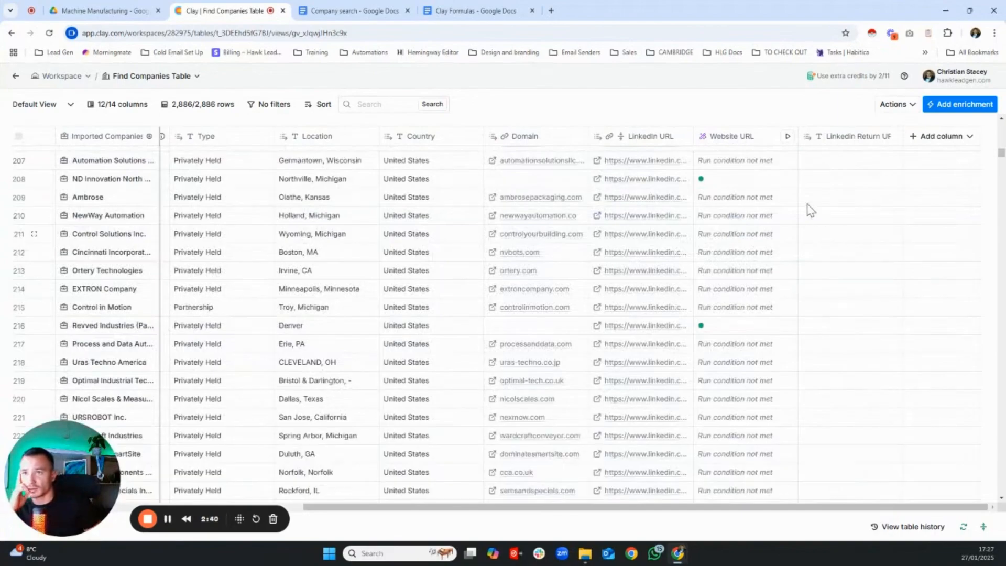
scroll(818, 375, down, 12)
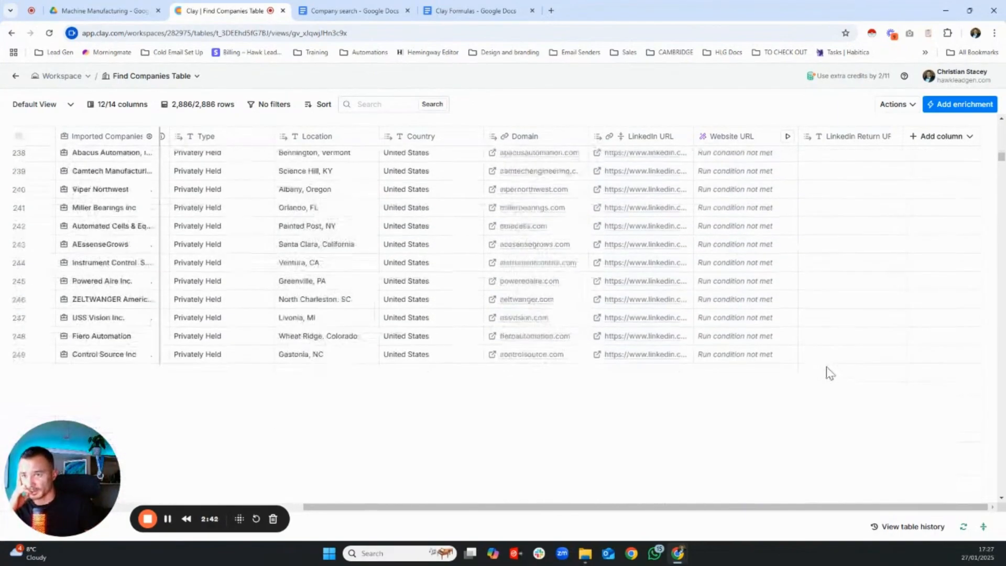
scroll(831, 372, down, 8)
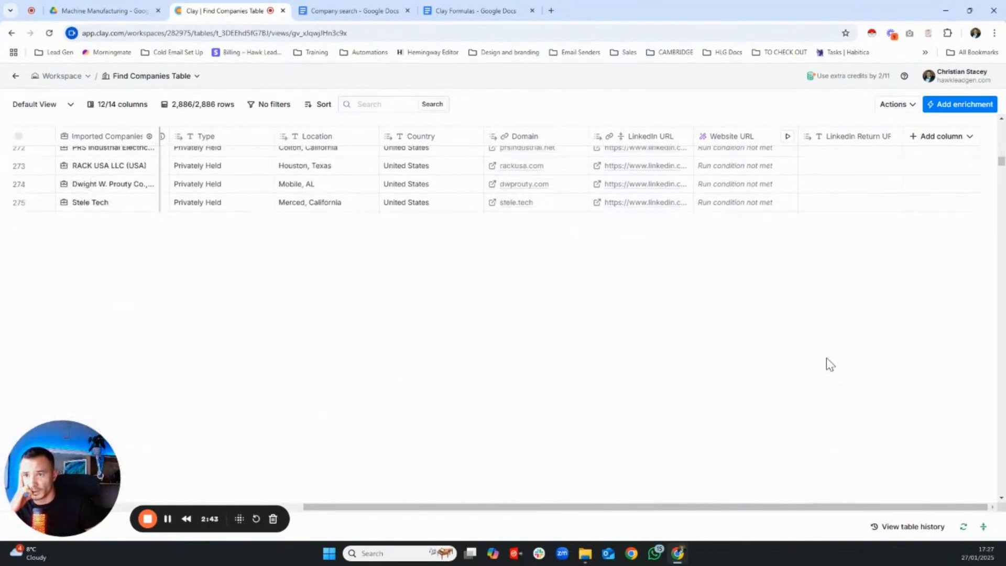
scroll(831, 364, down, 11)
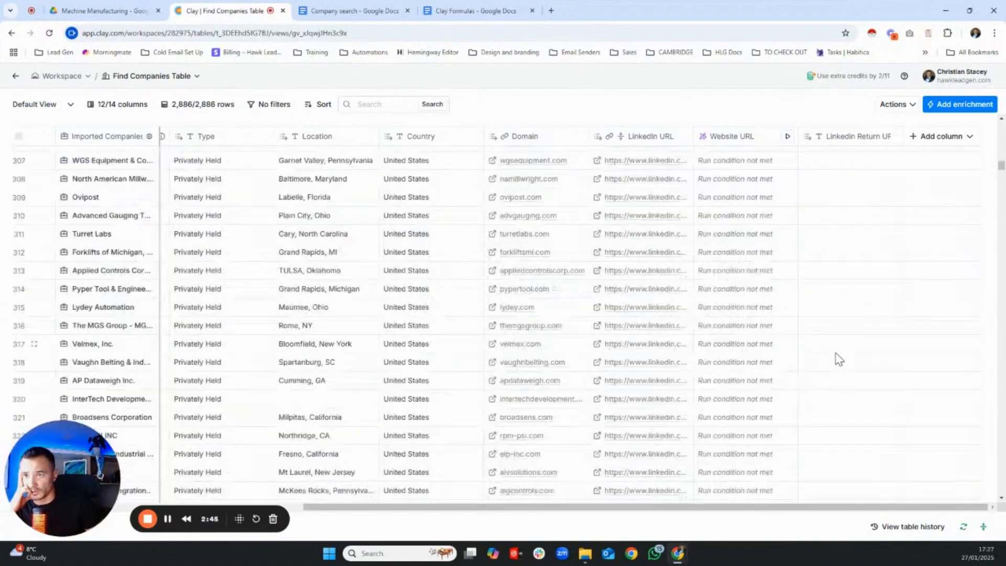
scroll(838, 359, down, 13)
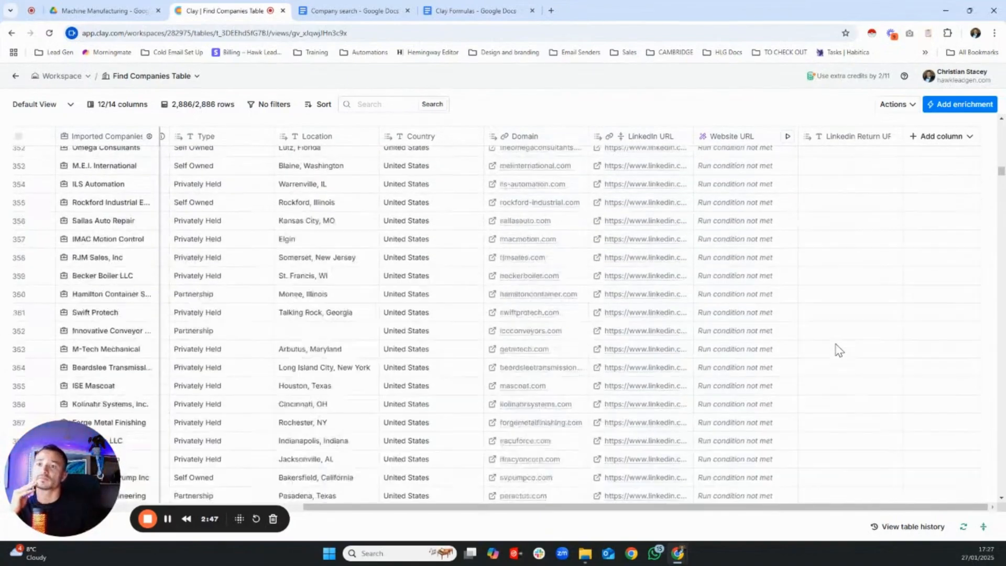
scroll(838, 350, down, 10)
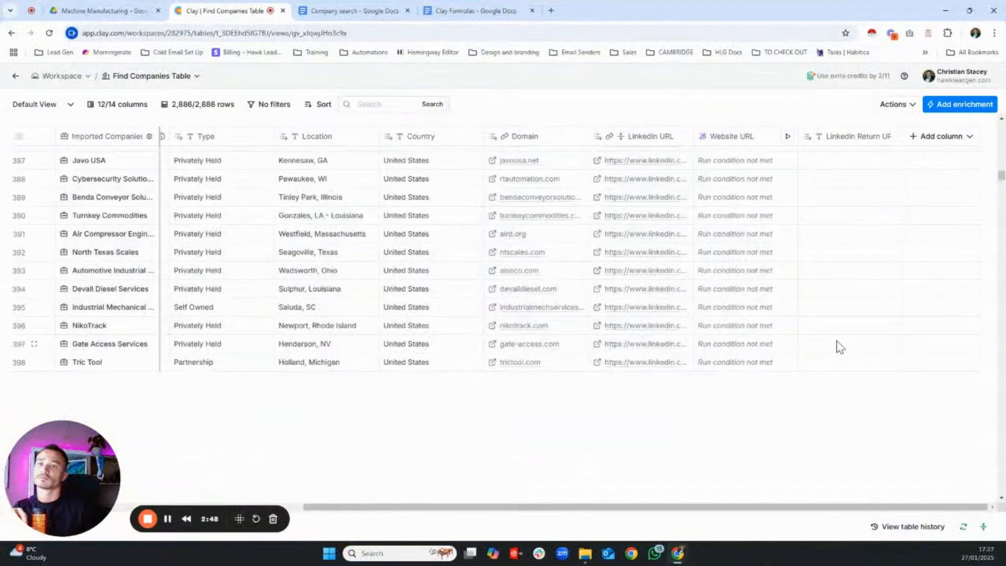
scroll(838, 346, down, 12)
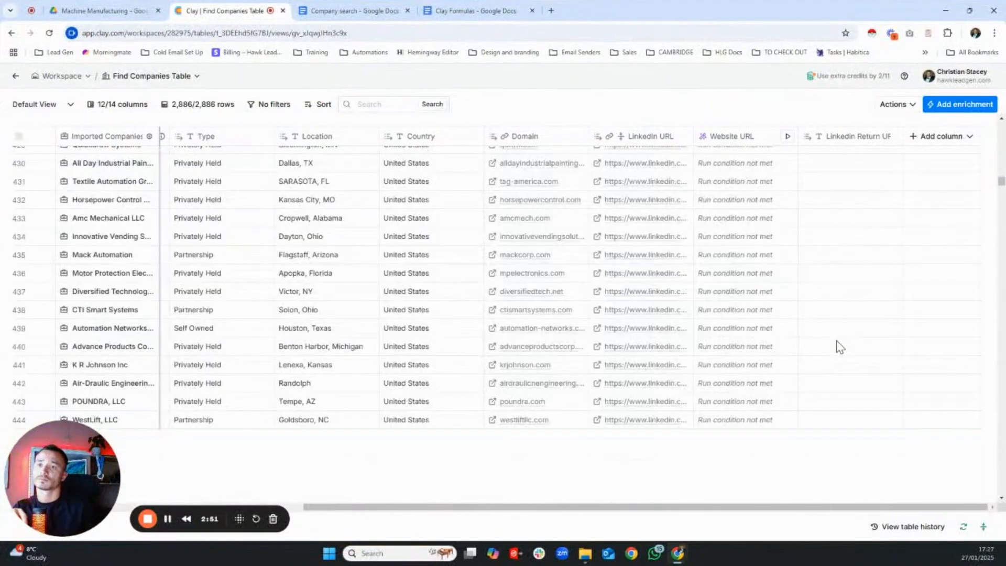
scroll(840, 347, down, 14)
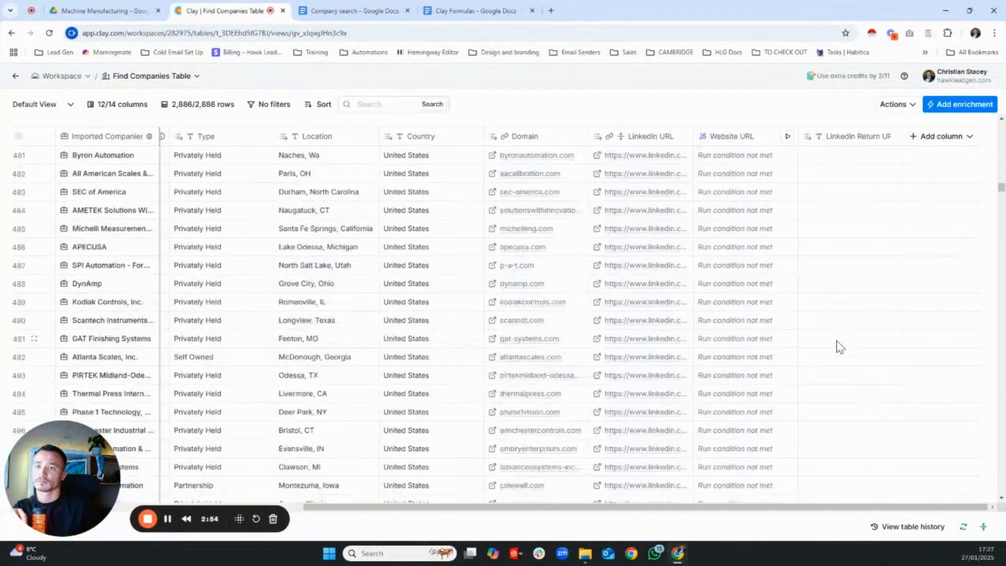
scroll(840, 346, down, 8)
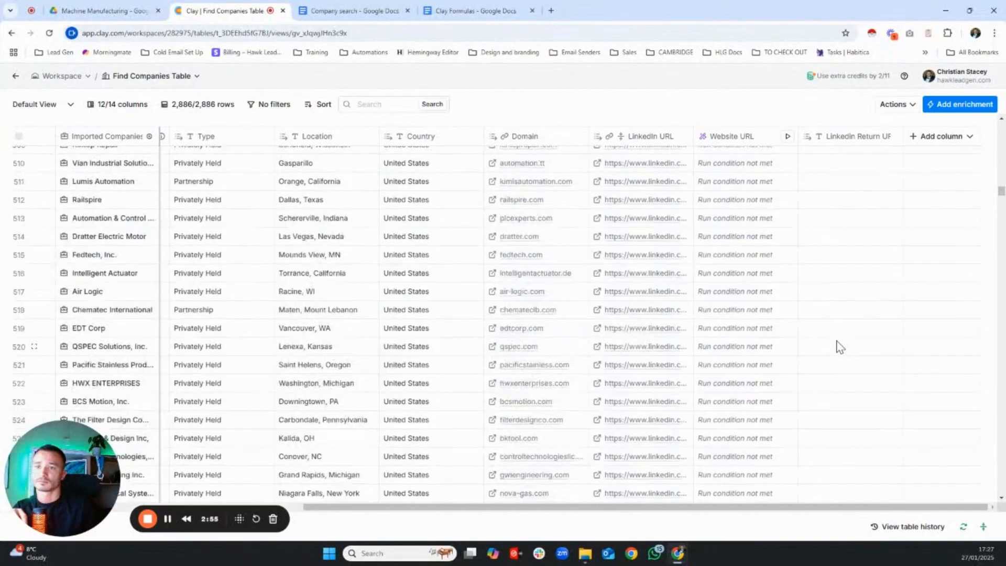
scroll(840, 347, down, 14)
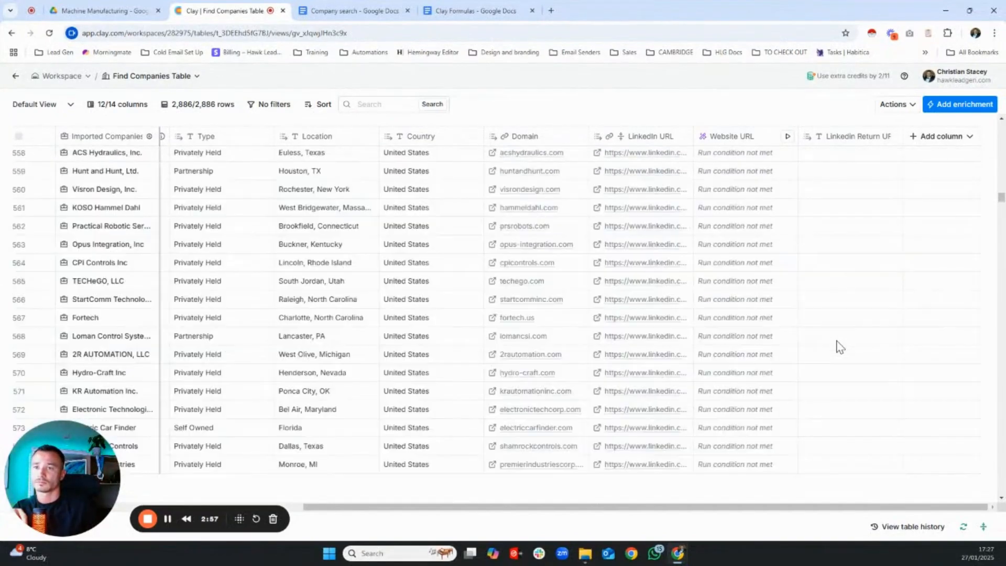
scroll(840, 347, down, 12)
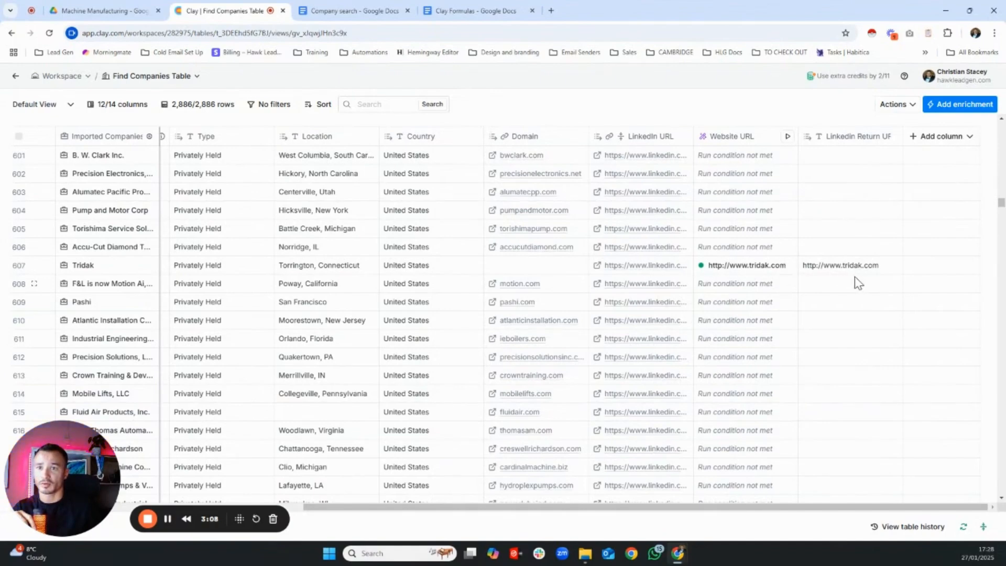
scroll(859, 273, down, 10)
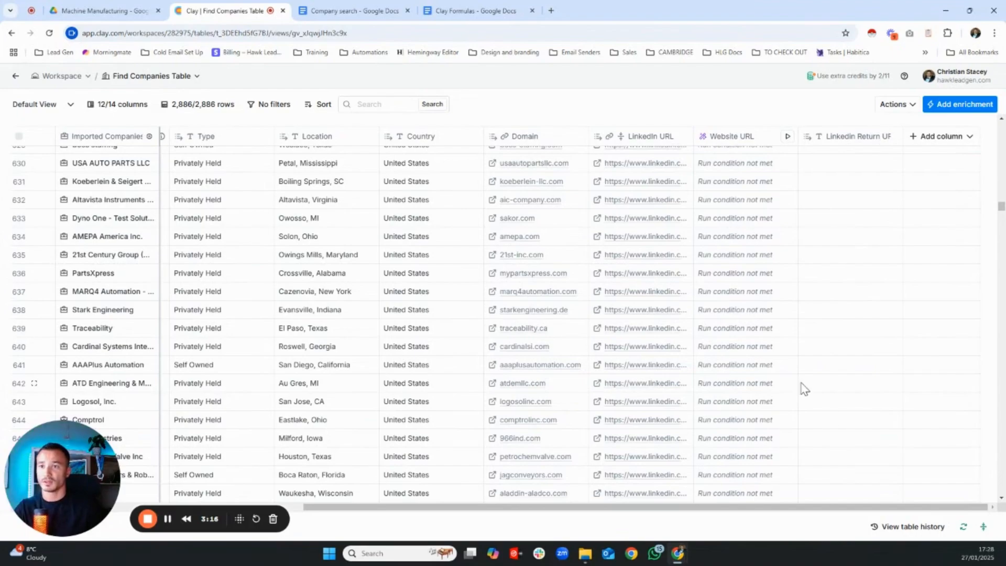
scroll(754, 398, up, 6)
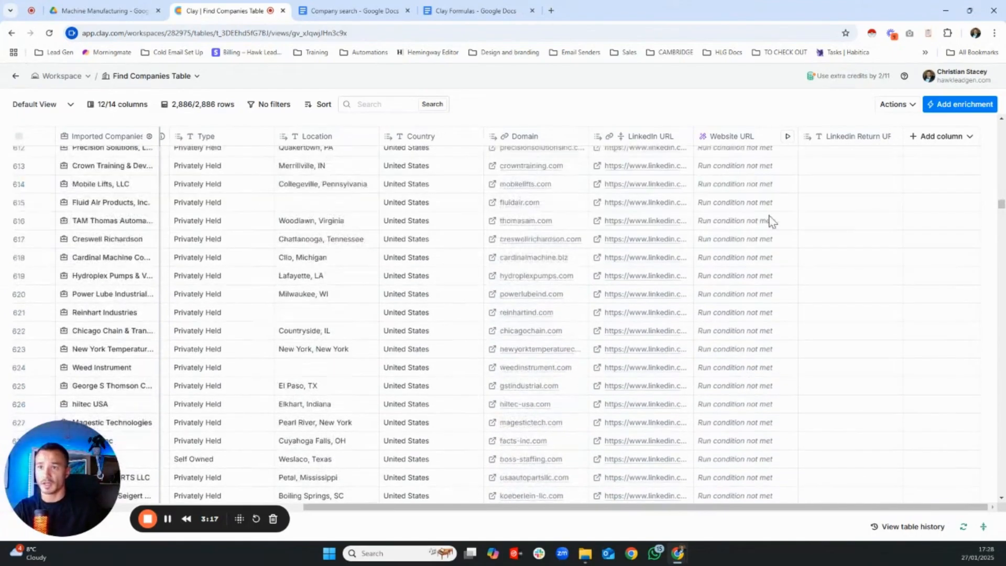
scroll(778, 360, down, 10)
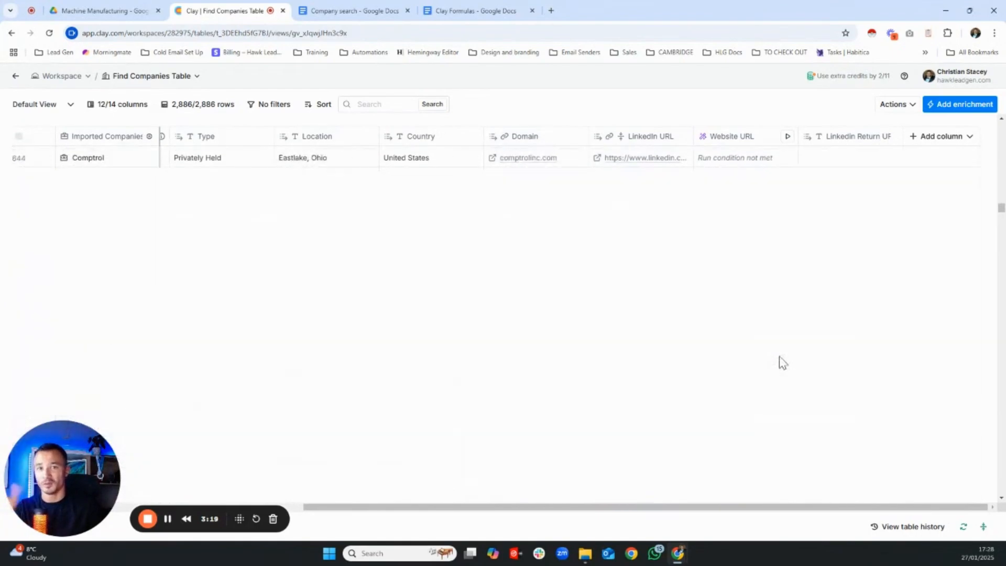
scroll(775, 361, down, 10)
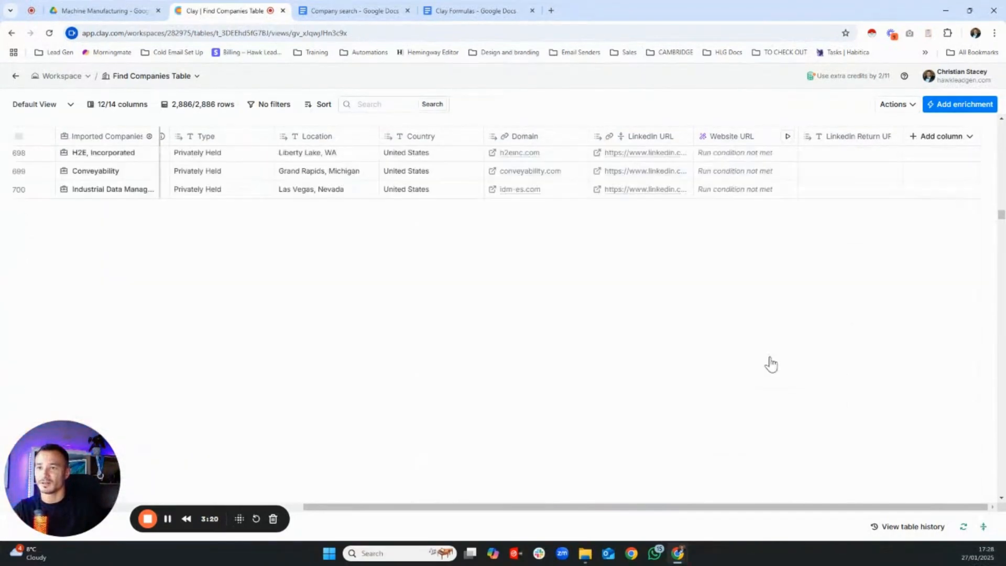
scroll(770, 363, down, 6)
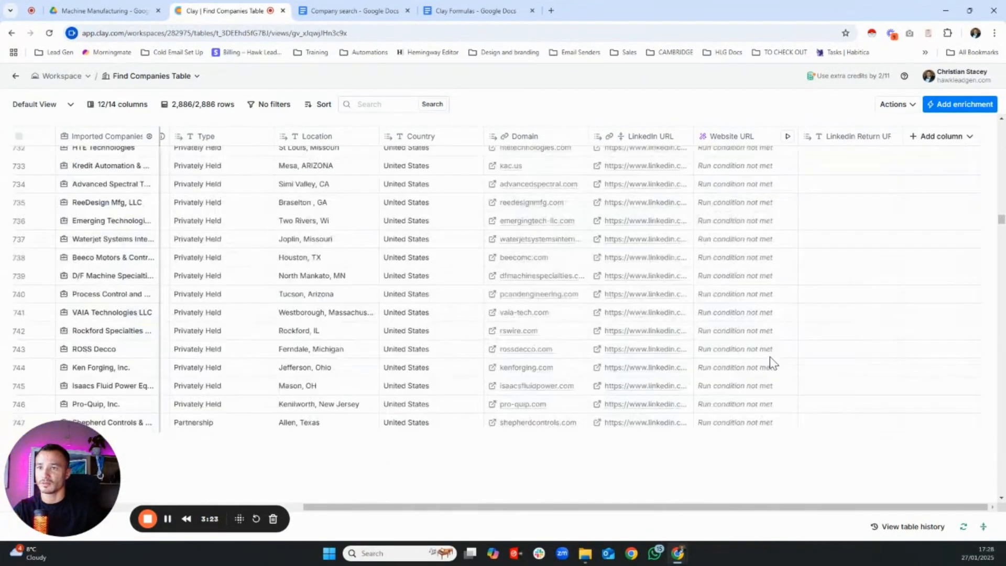
scroll(770, 362, down, 10)
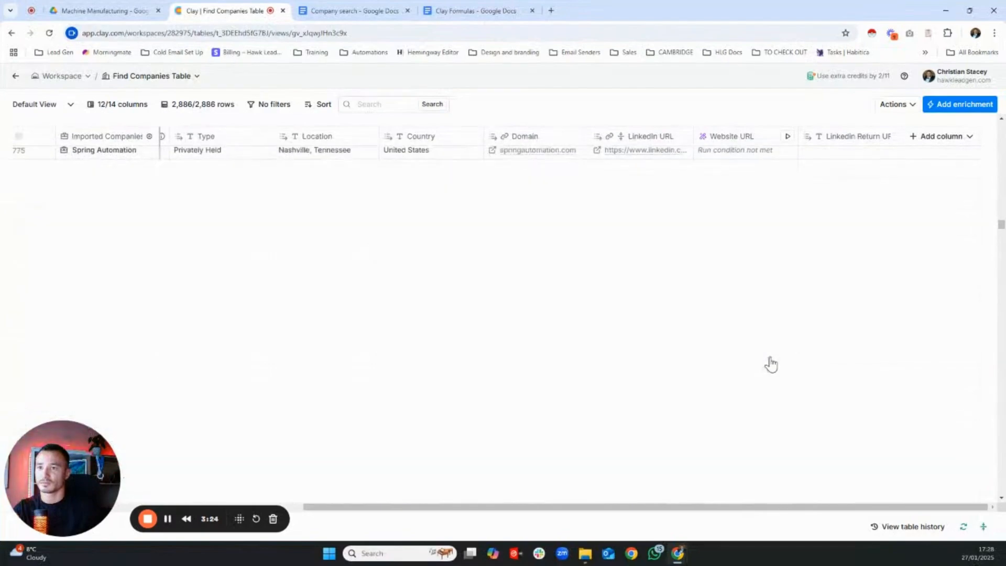
scroll(769, 358, down, 6)
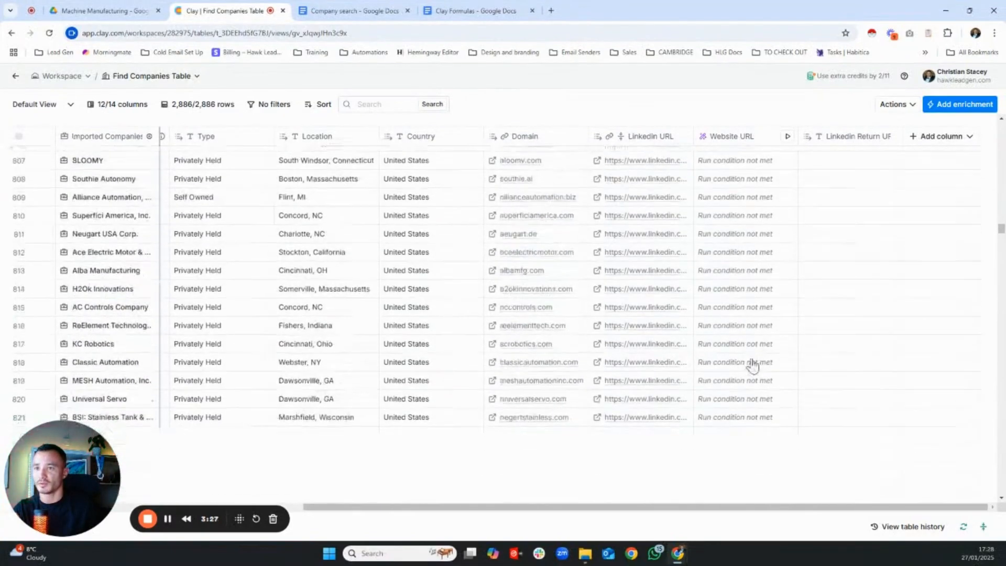
scroll(753, 365, down, 3)
scroll(753, 366, down, 5)
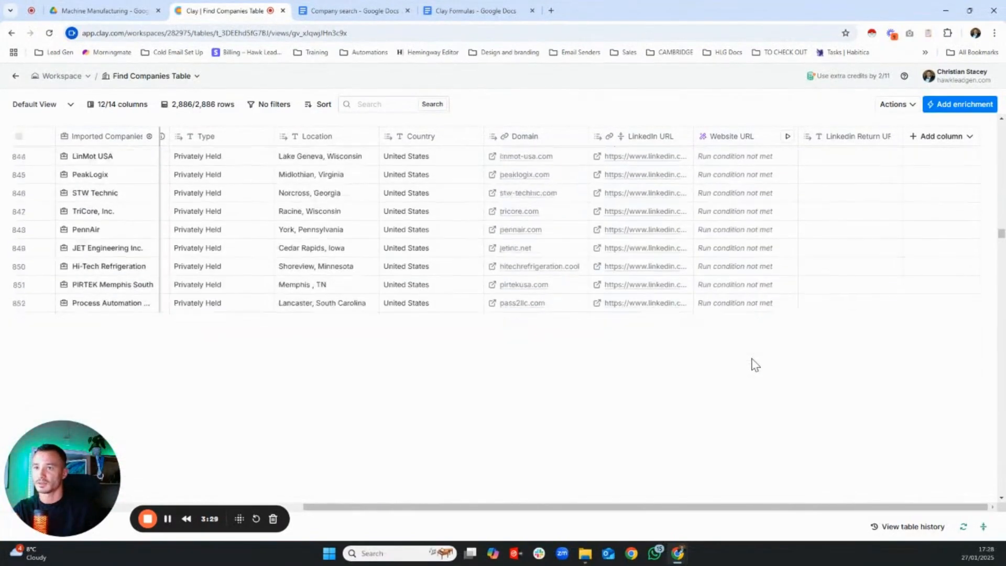
scroll(755, 360, down, 10)
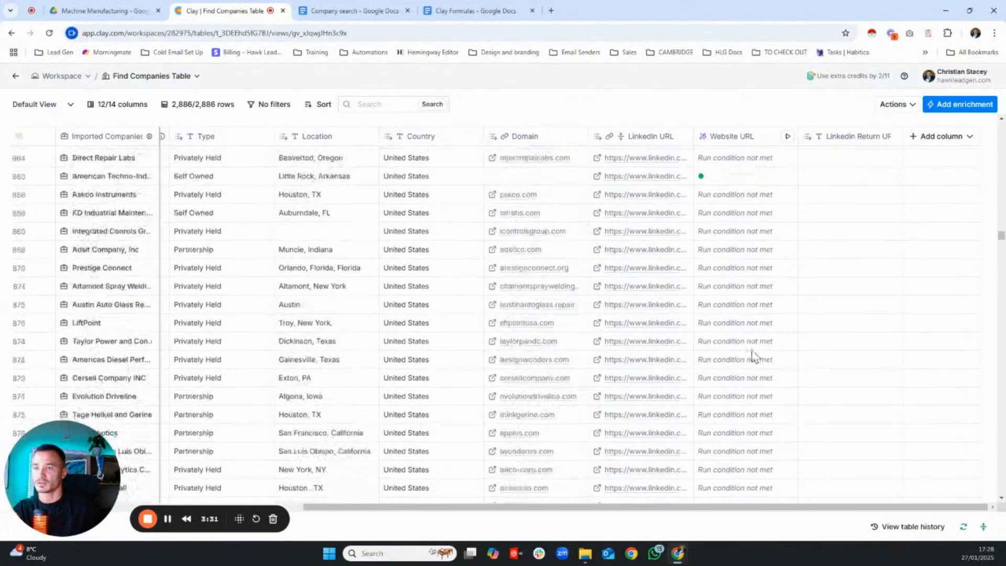
scroll(753, 356, down, 10)
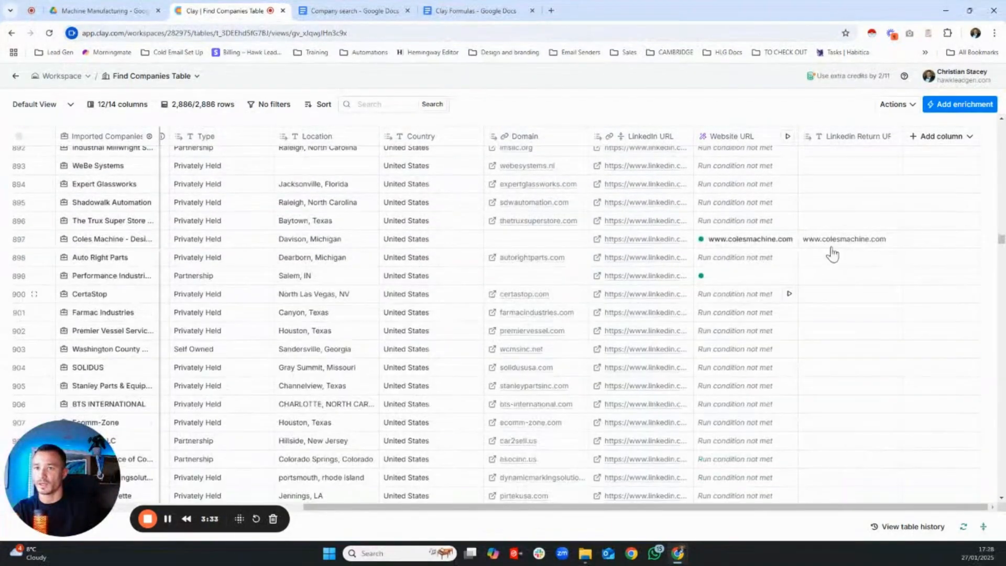
scroll(736, 386, down, 8)
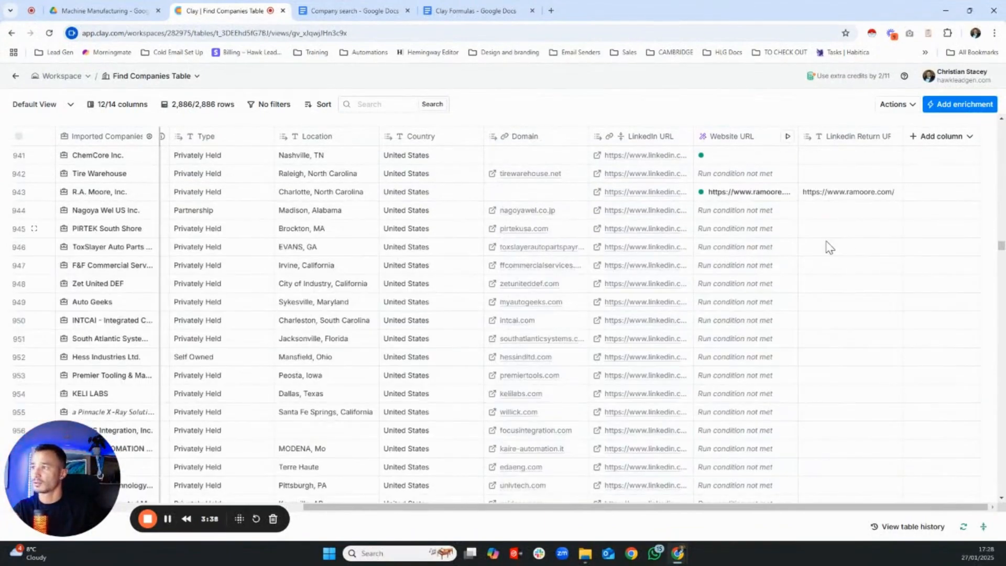
scroll(831, 257, down, 5)
scroll(832, 334, down, 5)
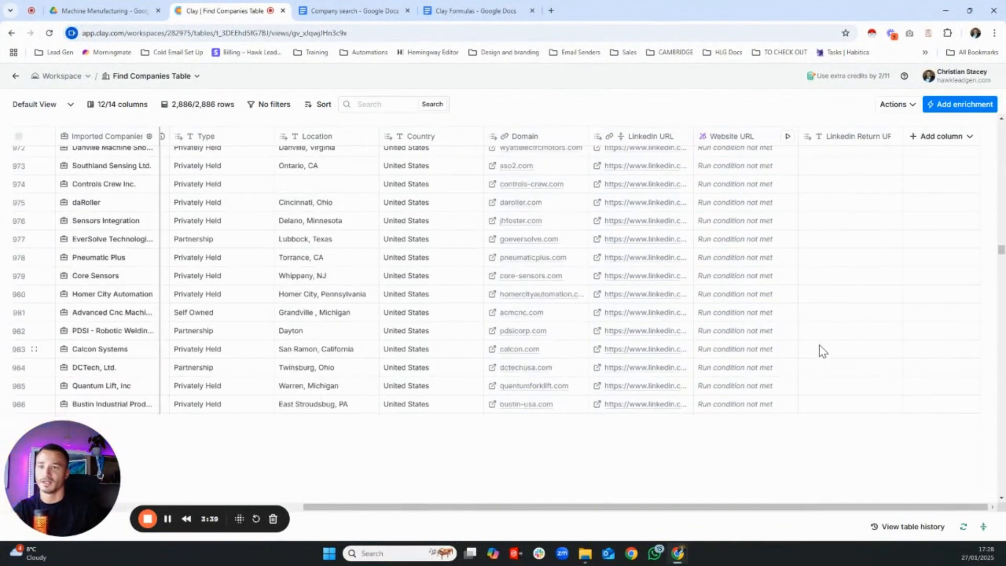
scroll(822, 349, down, 15)
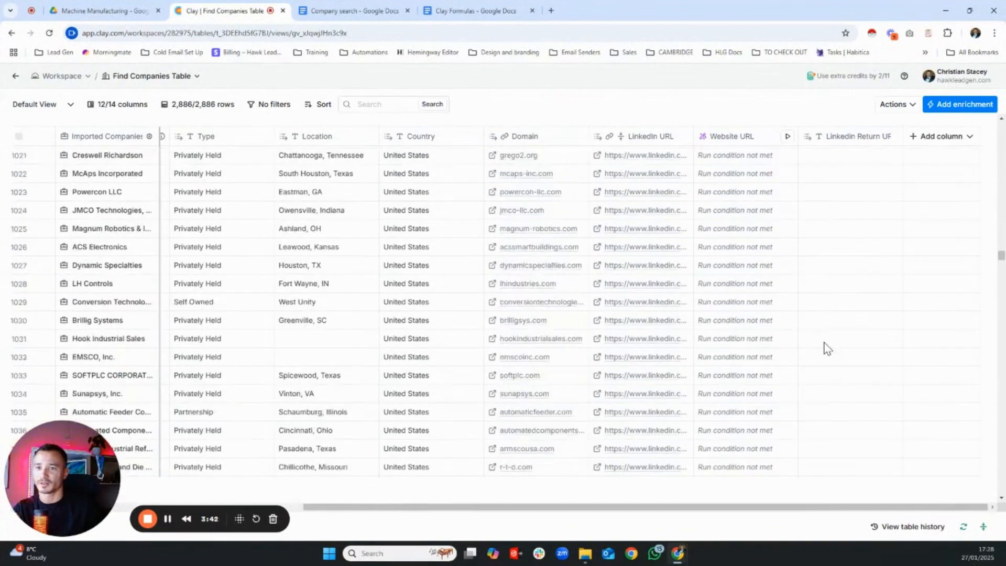
scroll(827, 348, down, 6)
scroll(846, 303, down, 2)
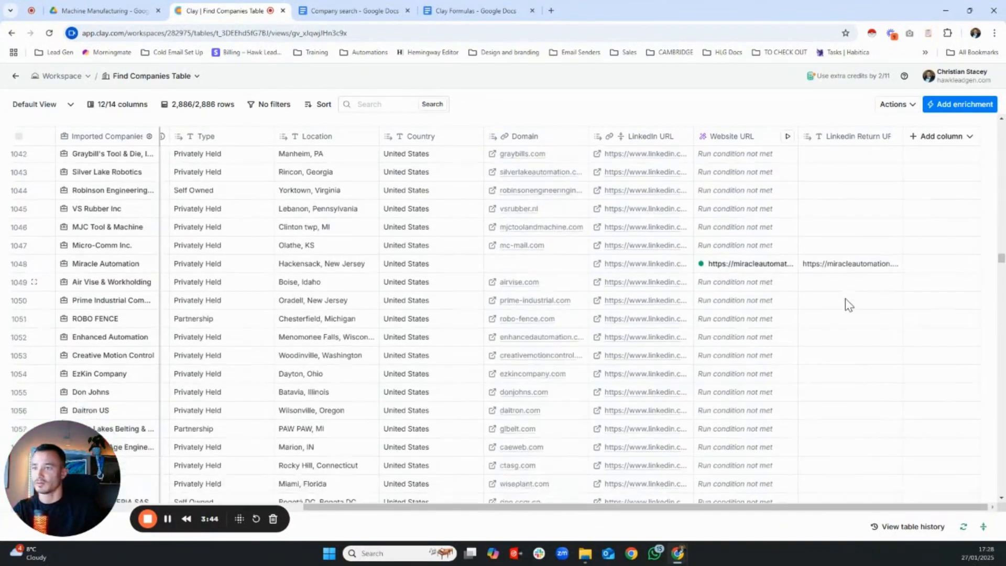
Add a merge column and generate its First try formula from "get value from" plus a Domain column reference, saving the formula
click(941, 147)
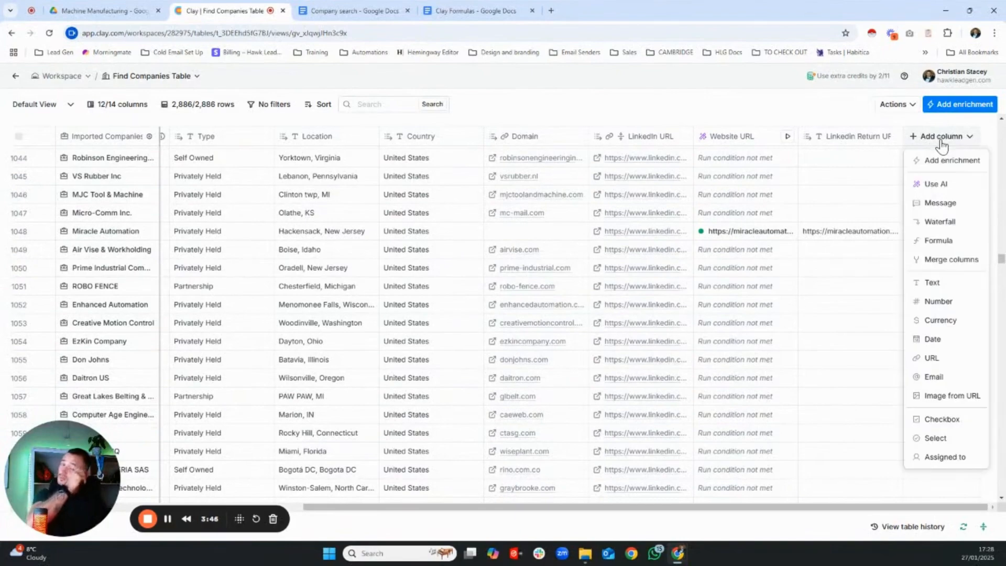
click(949, 265)
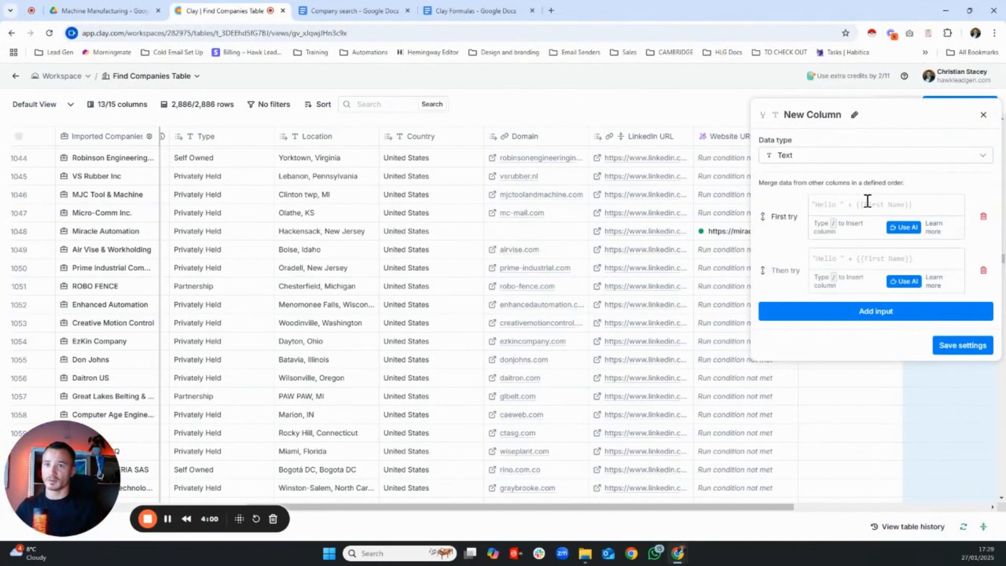
click(903, 227)
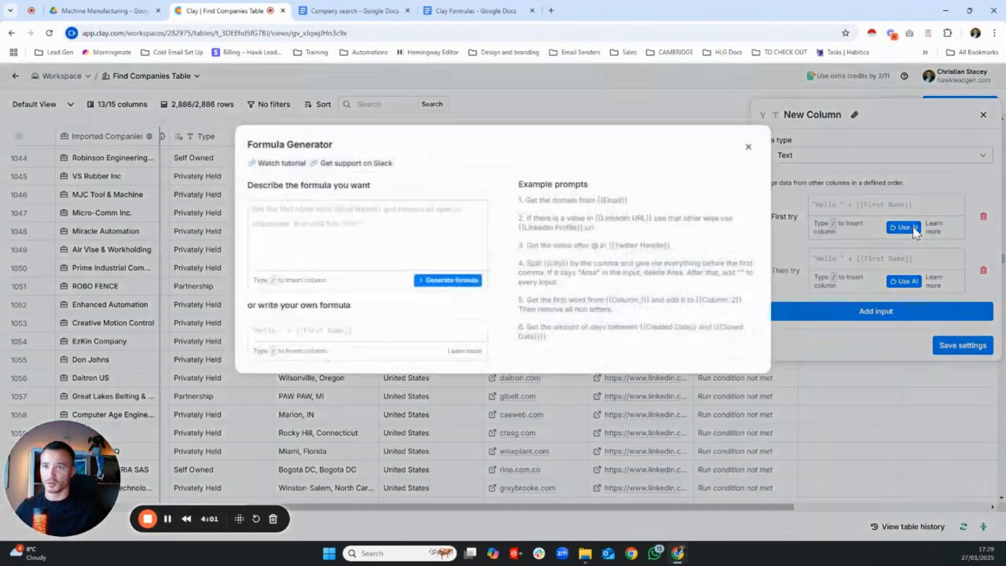
click(372, 208)
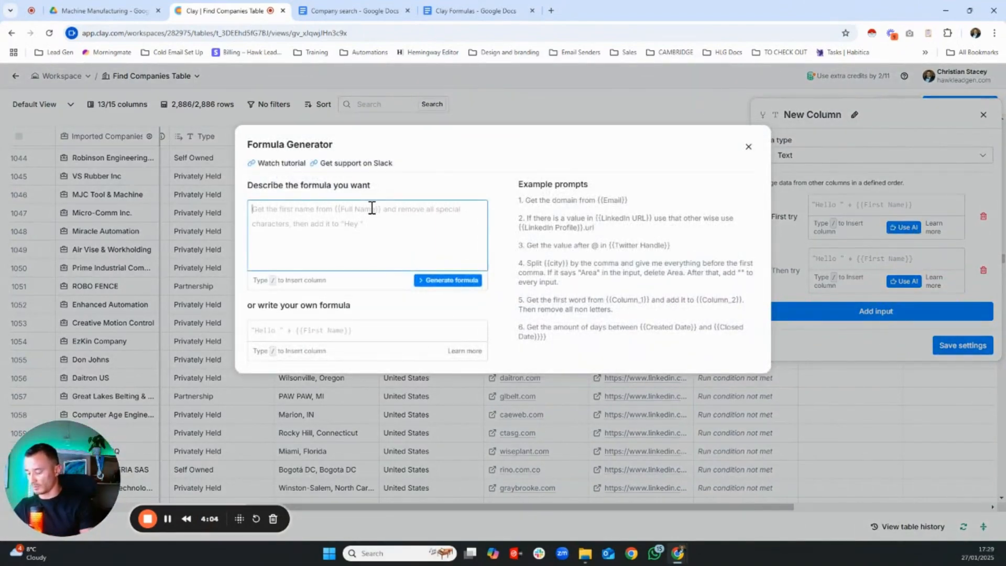
text(get)
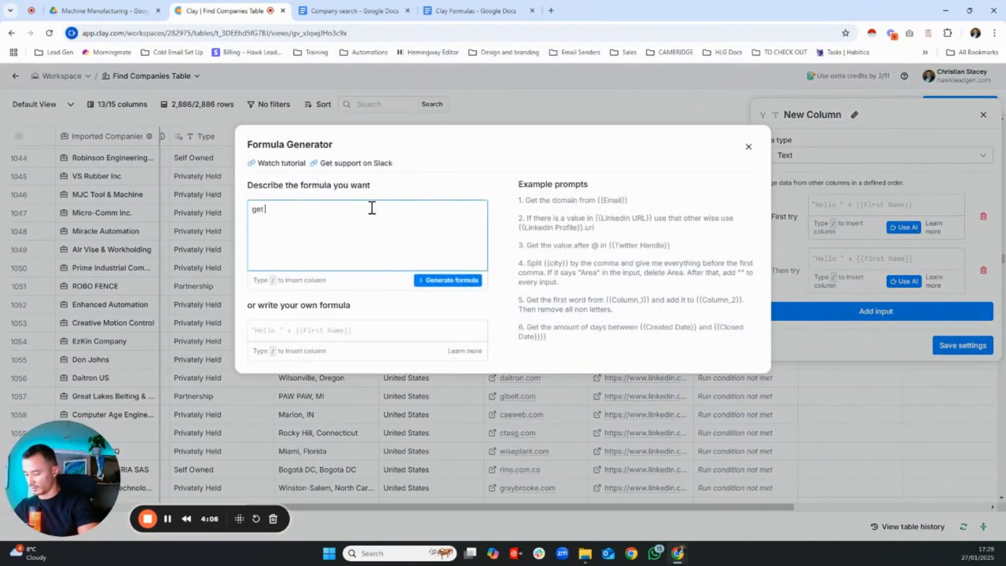
text( value from )
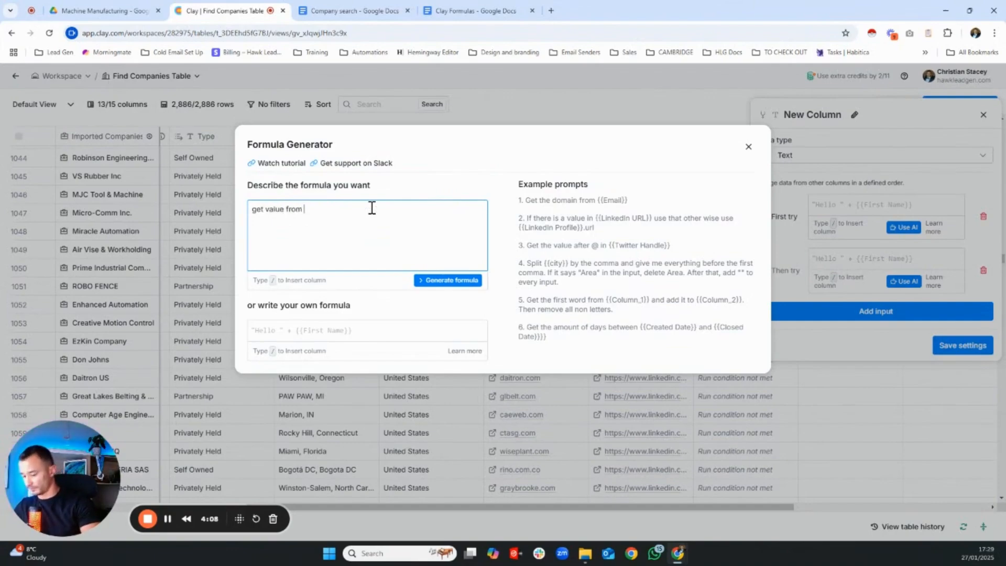
text(/dom)
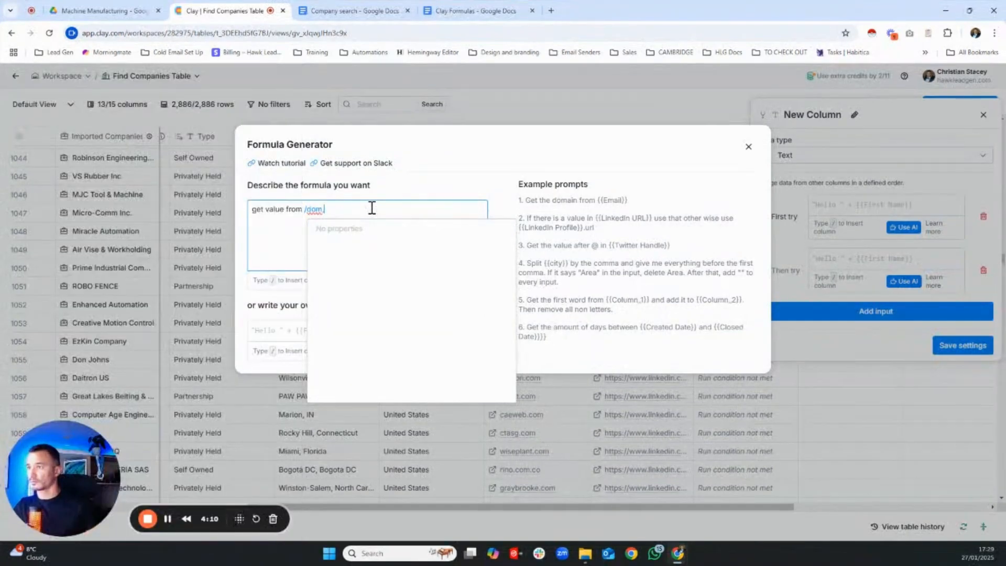
click(395, 246)
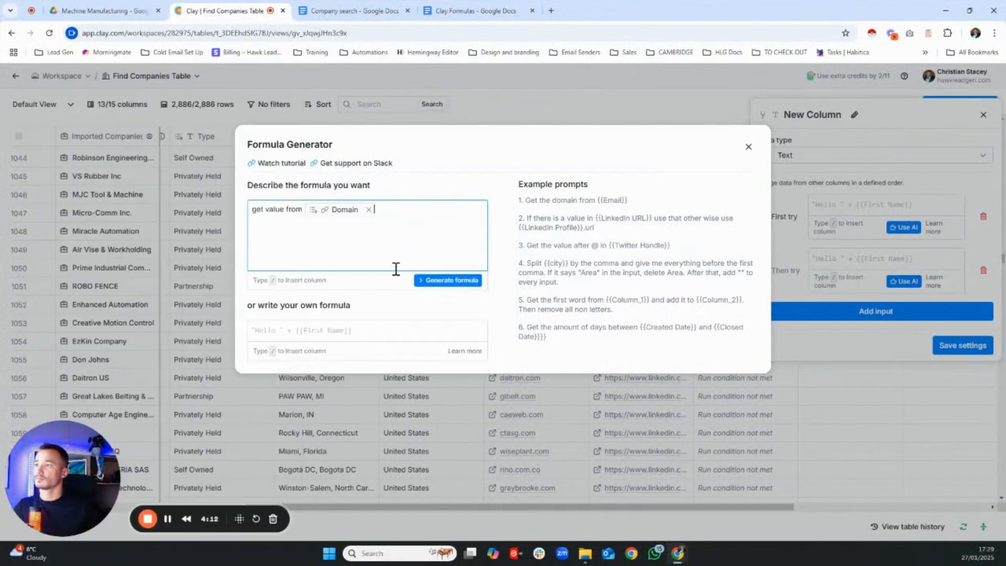
click(443, 281)
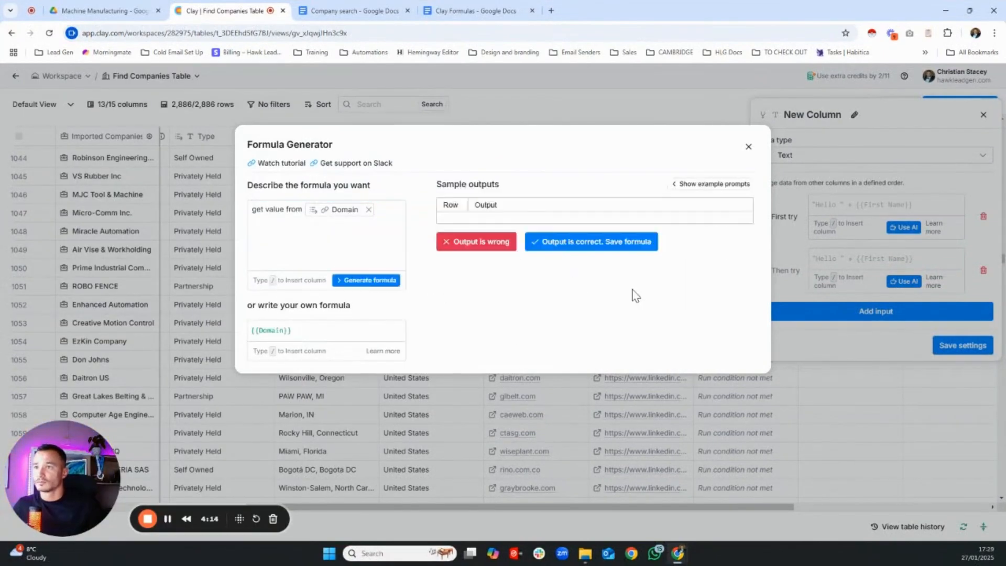
click(600, 365)
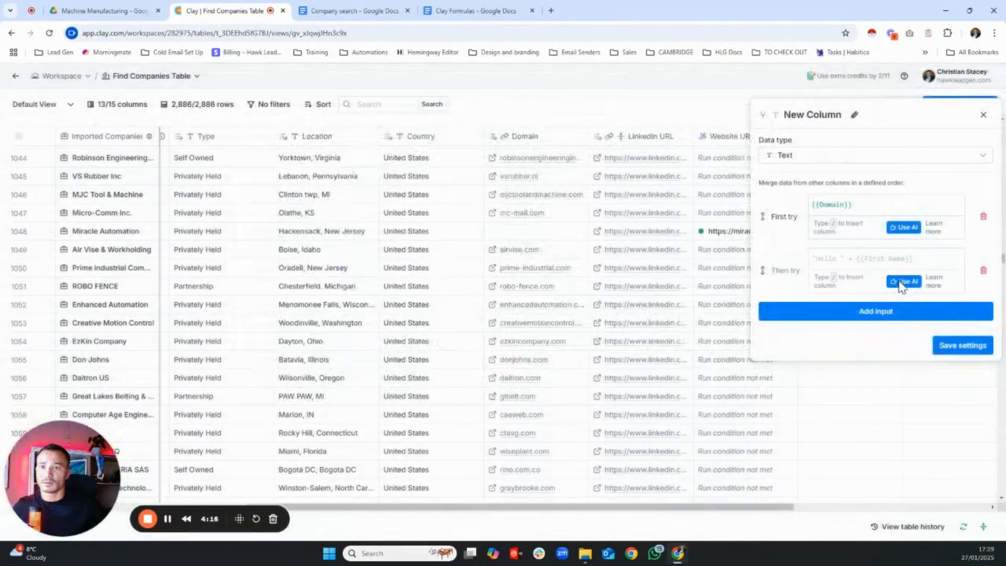
Generate and save the Then try formula from "get value from" plus a Linkedin Return URL reference, and save the merge column's settings
click(901, 281)
click(408, 217)
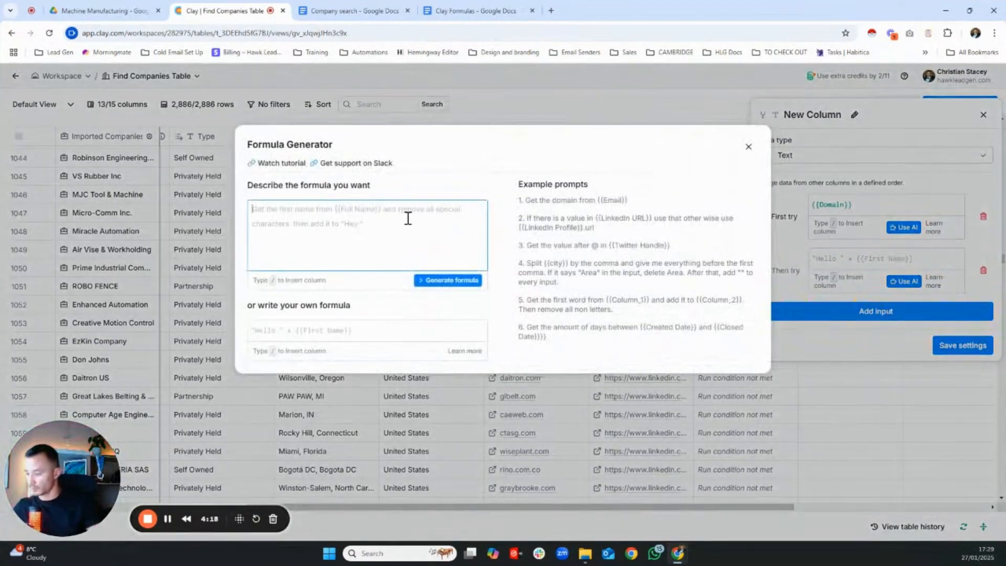
text(get value f)
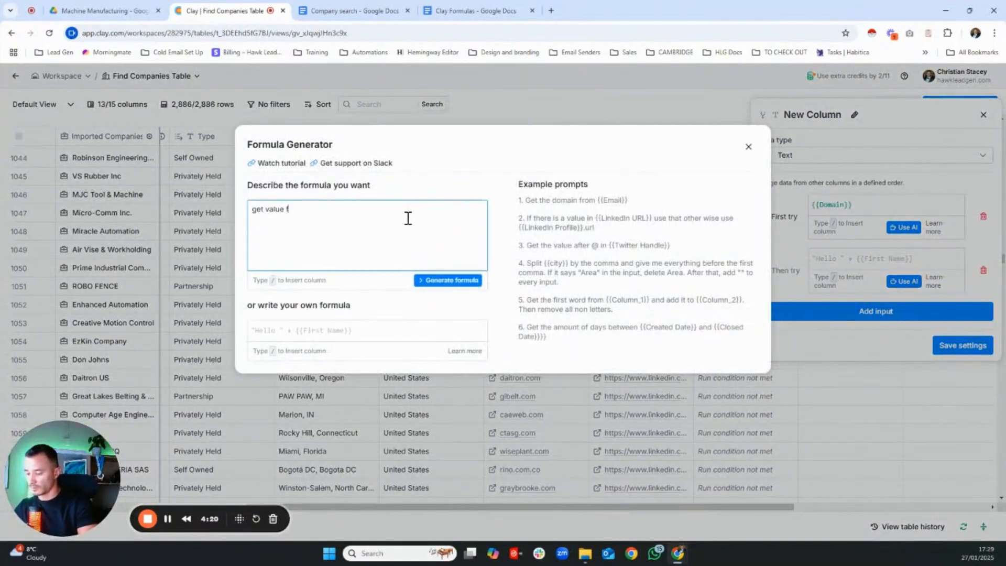
text(orm /u)
key(BackSpace)
key(BackSpace)
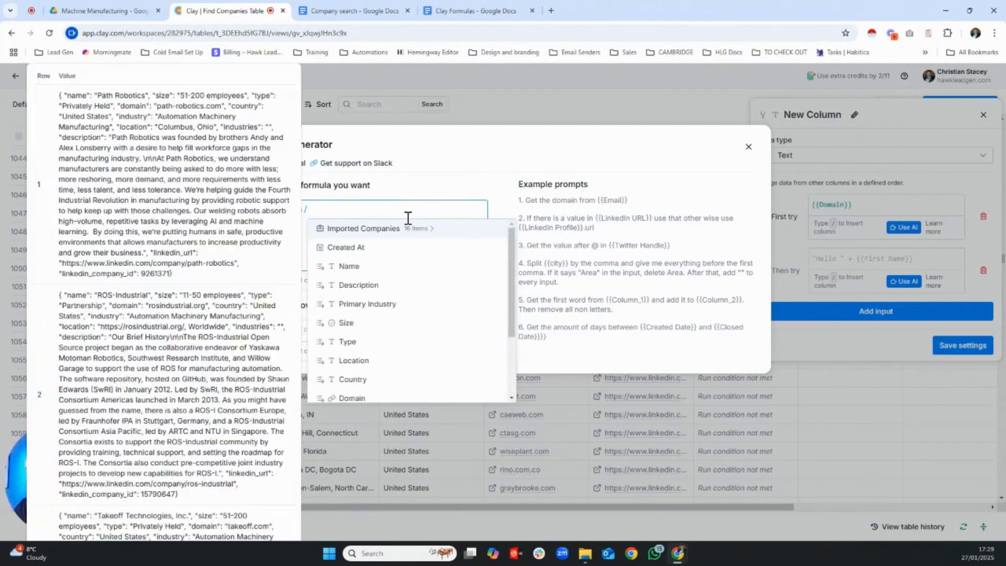
text(lin)
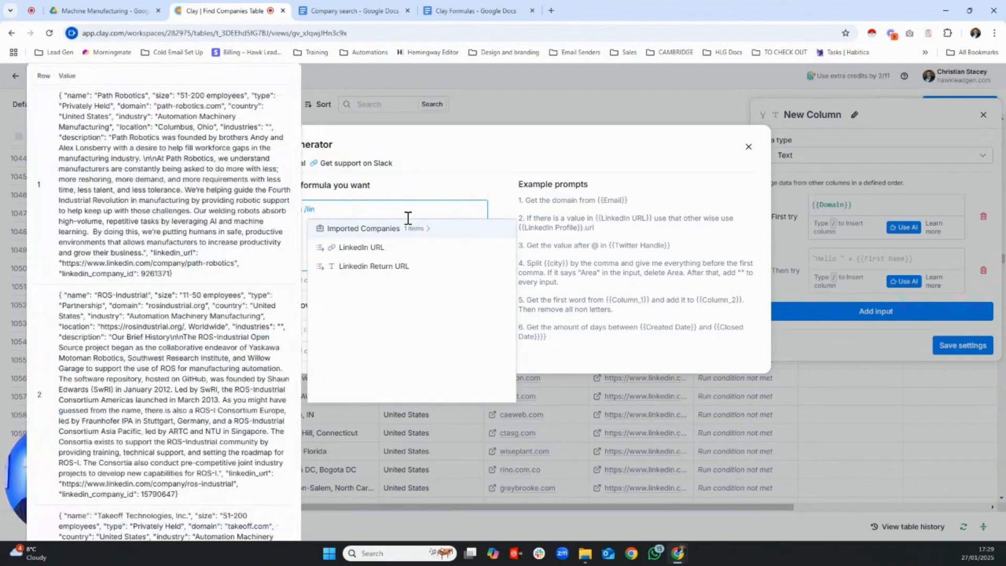
click(400, 269)
click(441, 281)
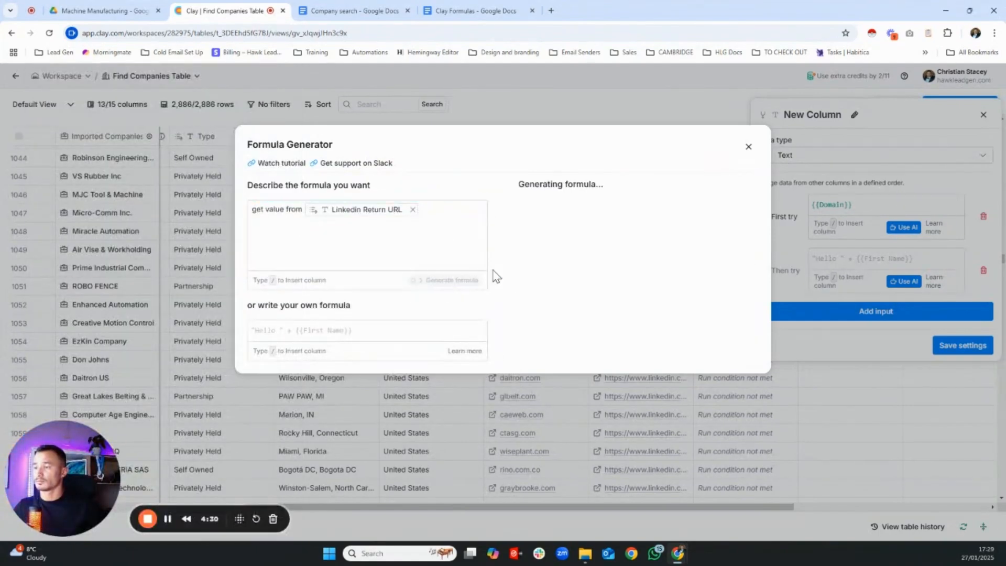
click(585, 367)
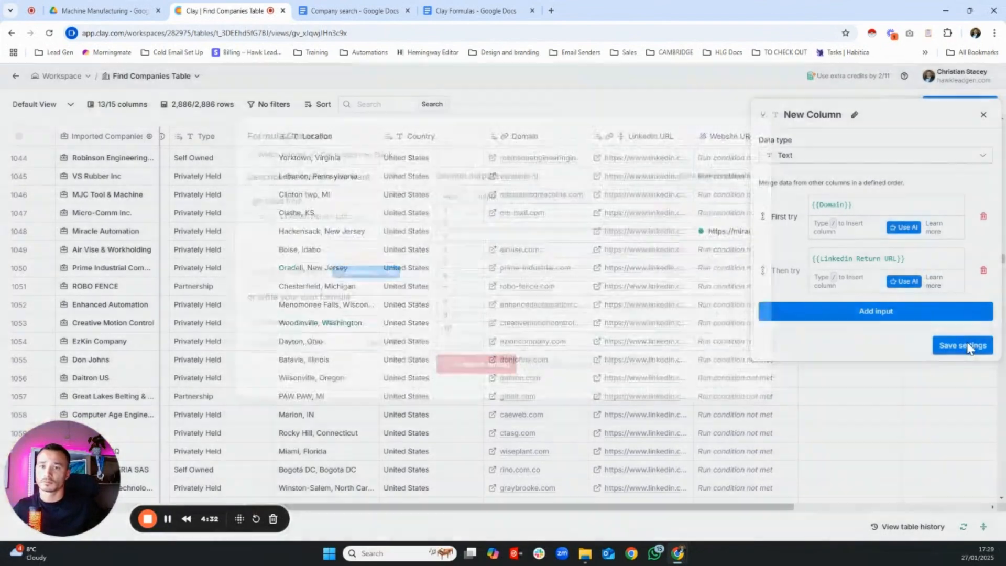
click(964, 348)
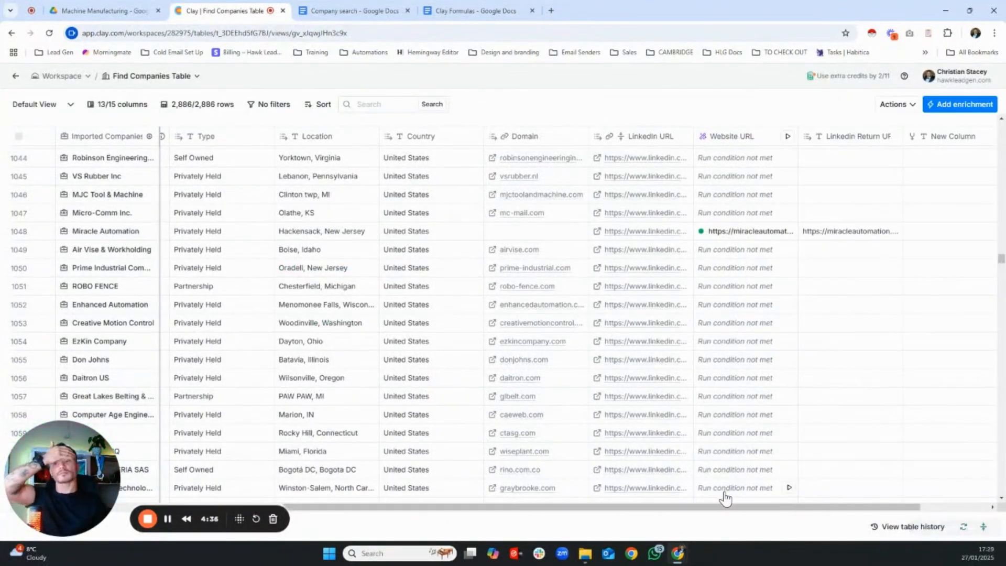
Rename the merged column to "MASTER URL"
drag(710, 512, 782, 511)
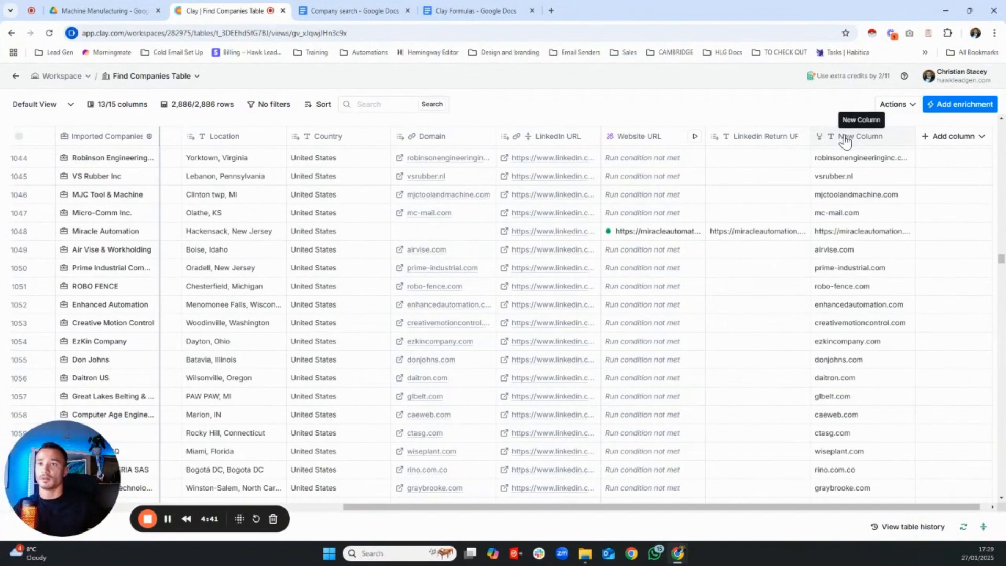
click(845, 138)
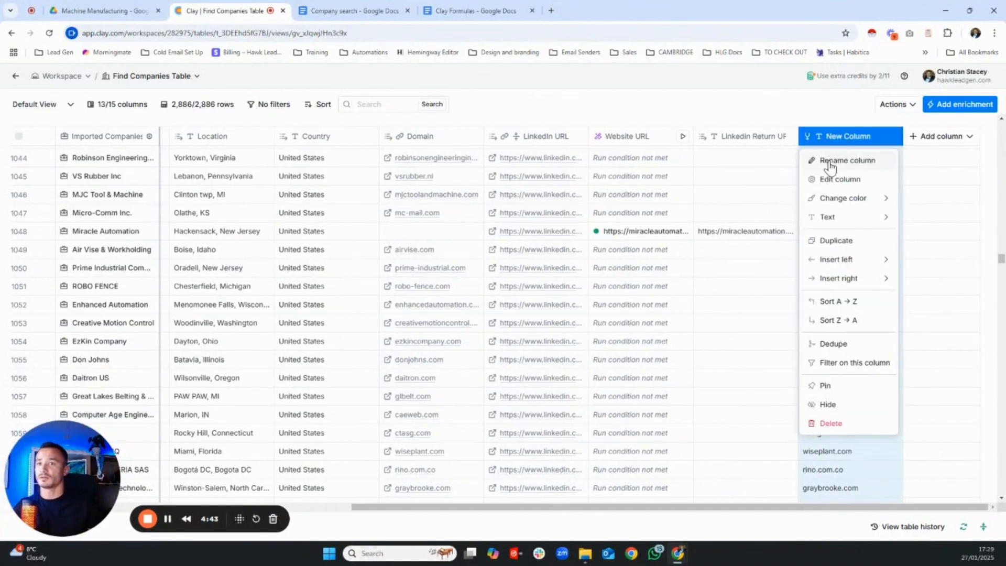
click(830, 160)
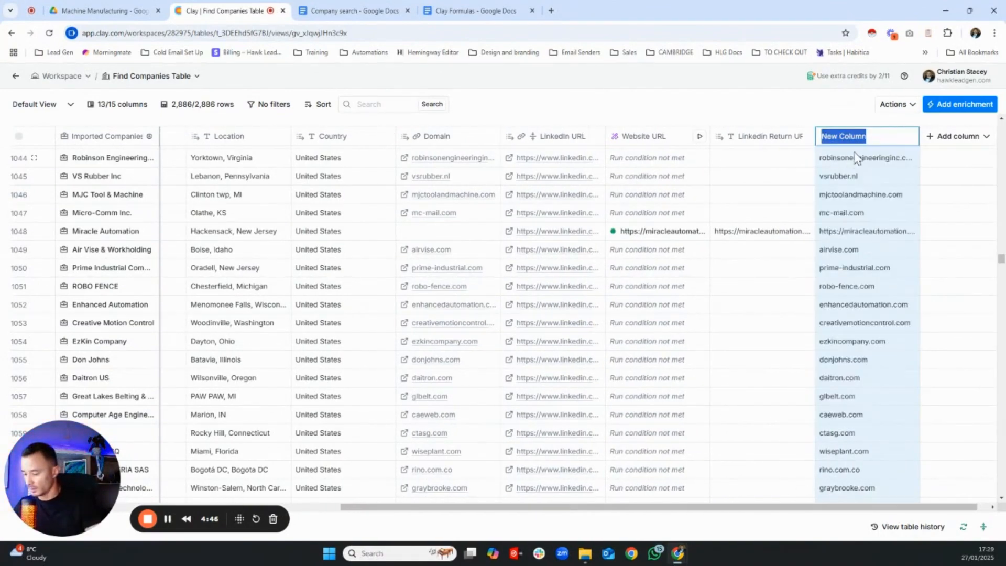
text(MASTER URL)
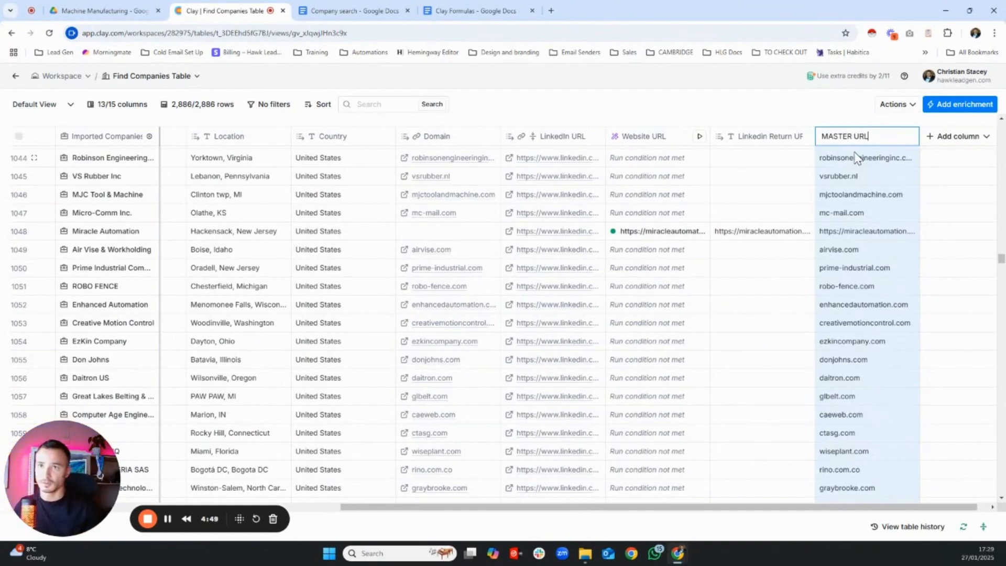
key(Return)
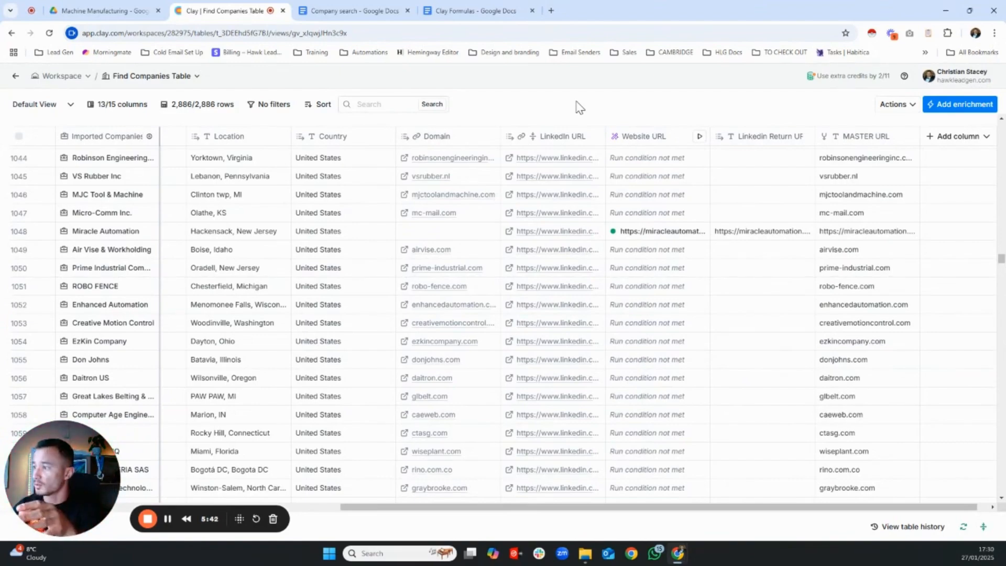
click(891, 105)
click(791, 165)
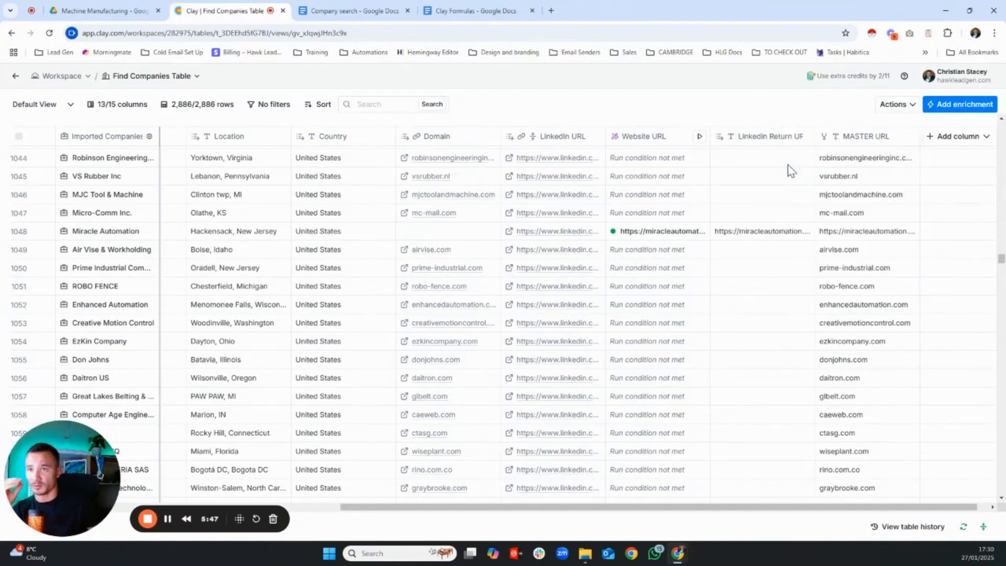
click(474, 169)
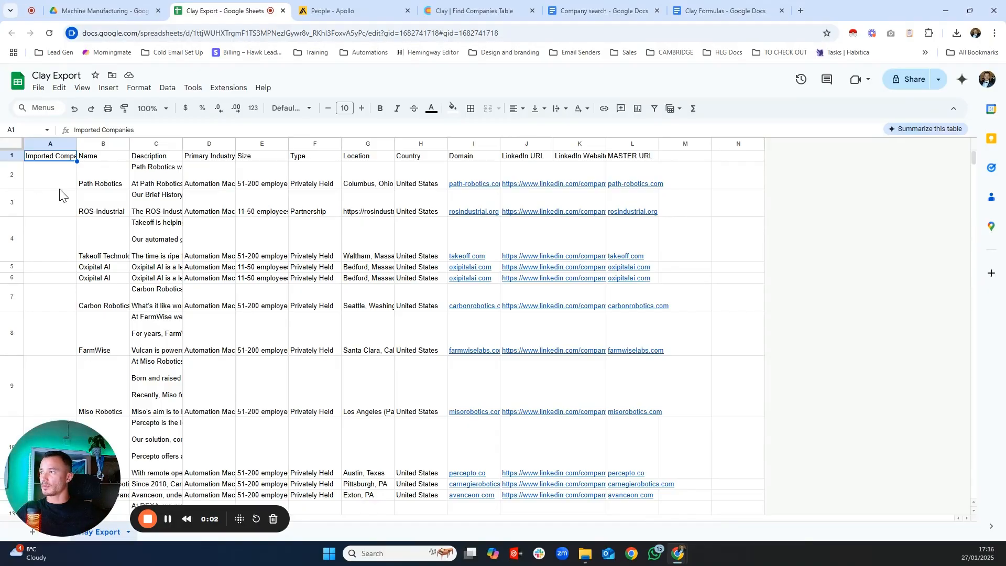
In the Clay Export Google Sheet, delete the Imported Companies, Domain, LinkedIn URL and LinkedIn Website columns
right_click(47, 143)
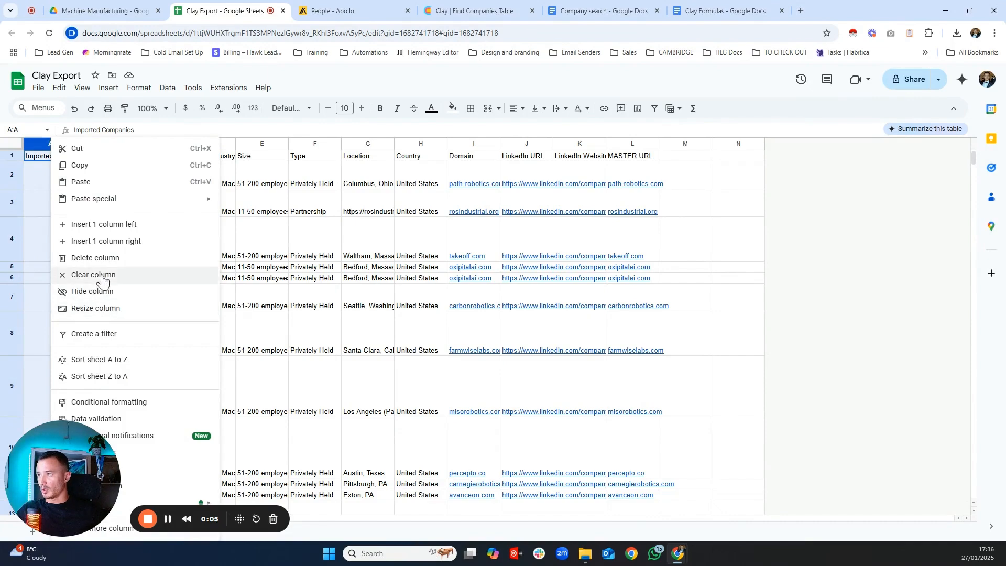
click(105, 258)
click(262, 278)
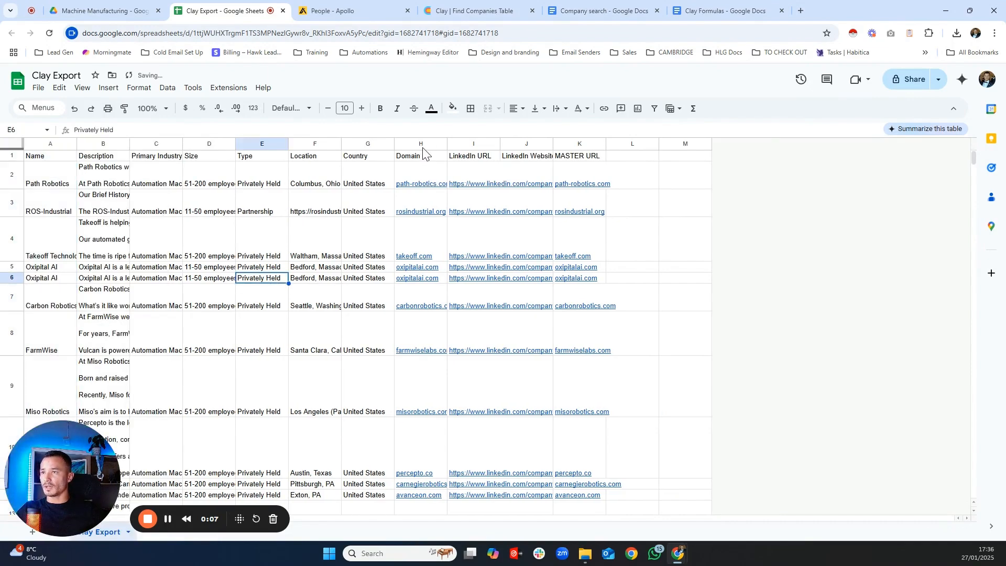
drag(422, 147, 513, 144)
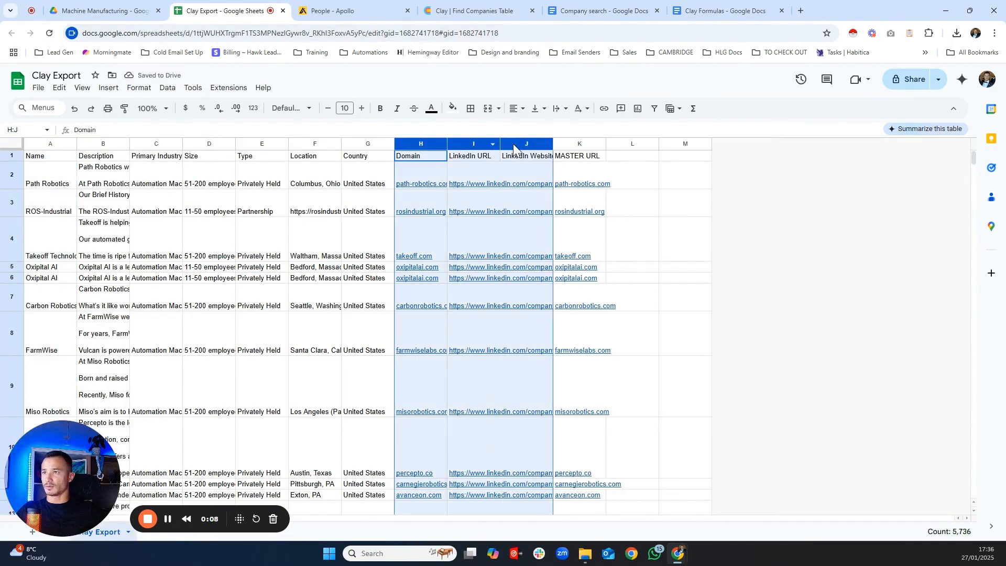
right_click(514, 143)
click(557, 258)
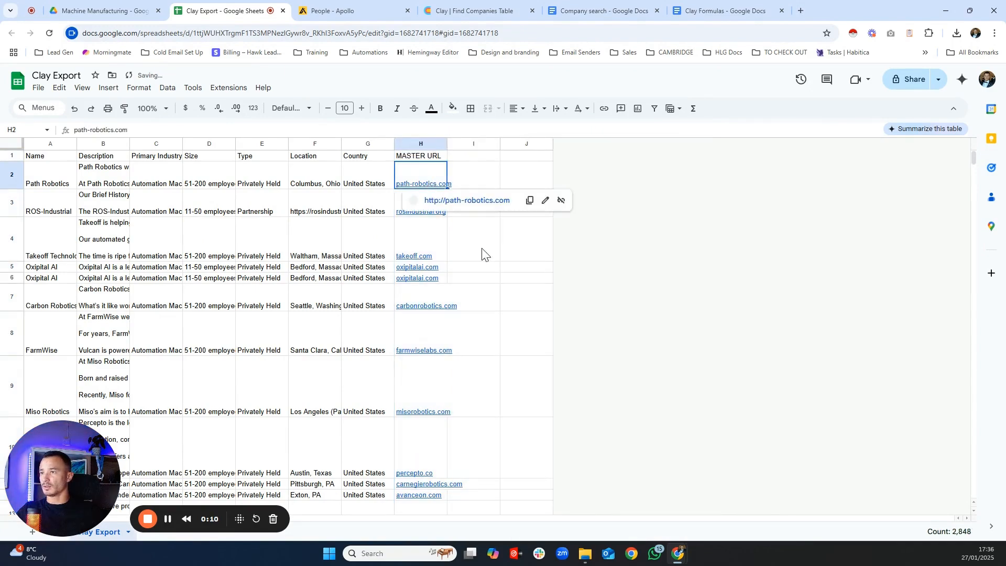
click(484, 255)
Copy all MASTER URL values from H2 to H2887, leaving out the column header
click(425, 180)
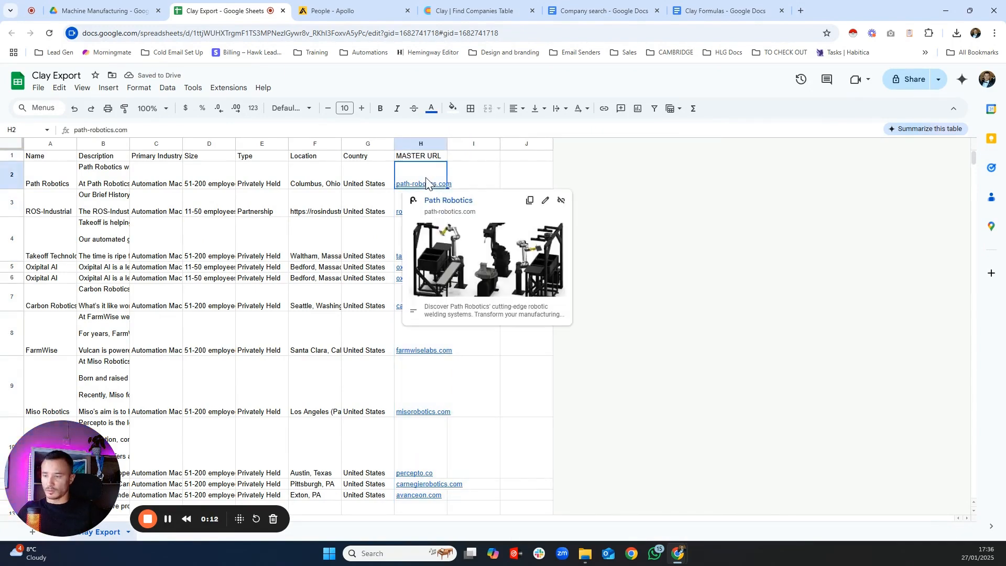
key(ctrl+shift+Down)
key(ctrl+shift+Down)
key(ctrl+shift+Down)
key(ctrl+shift+Down)
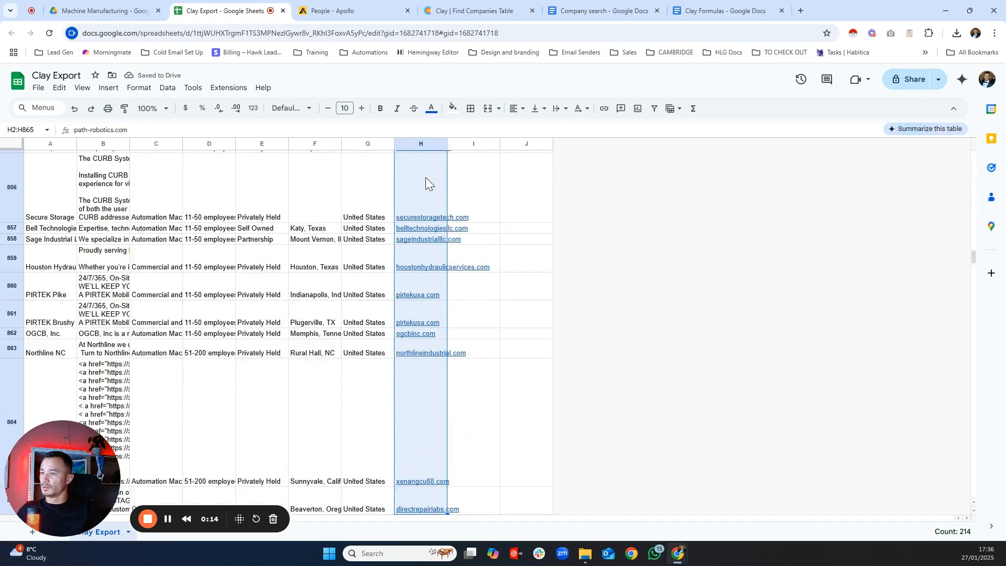
key(ctrl+shift+Down)
key(ctrl+shift+Down)
key(ctrl+shift+Down)
key(ctrl+shift+Down)
key(ctrl+shift+Down)
key(ctrl+shift+Down)
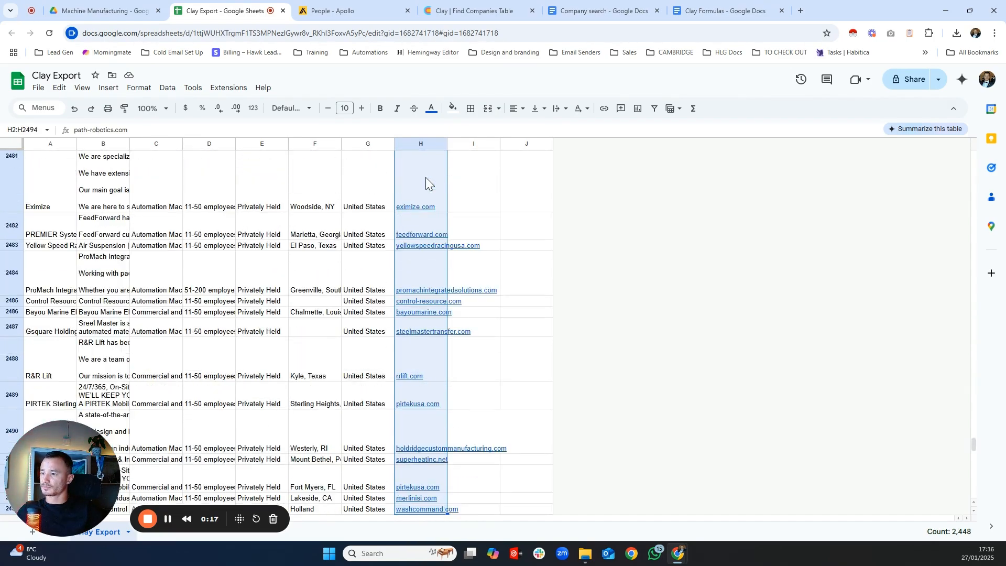
key(ctrl+shift+Down)
key(ctrl+shift+Down)
key(ctrl+shift+Down)
key(ctrl+shift+Down)
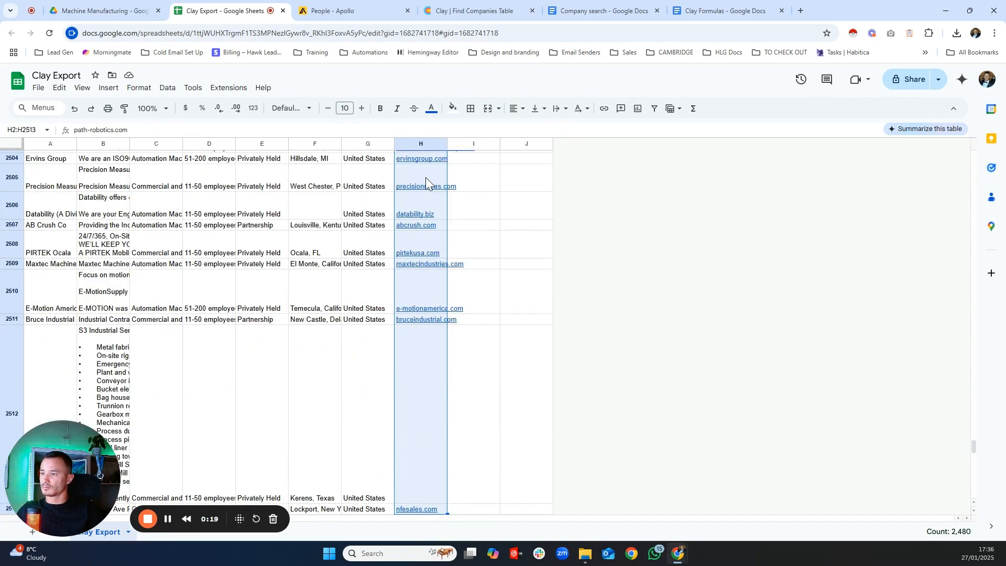
key(ctrl+shift+Down)
key(ctrl+shift+Down)
key(ctrl+shift+Down)
key(ctrl+shift+Down)
key(ctrl+shift+Down)
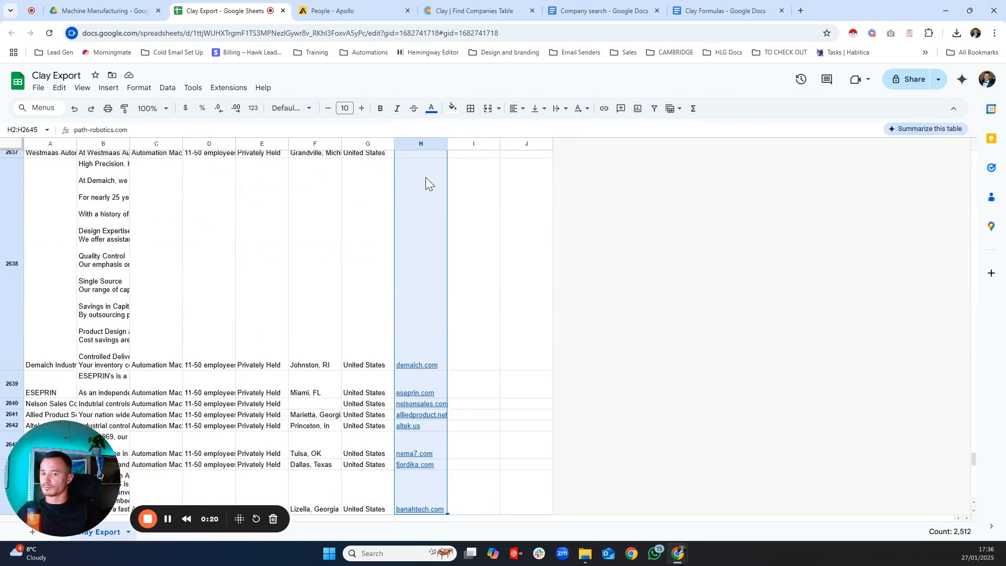
key(ctrl+shift+Down)
key(ctrl+shift+Down)
key(ctrl+shift+Down)
key(ctrl+shift+Down)
key(ctrl+shift+Down)
key(ctrl+shift+Down)
key(ctrl+shift+Down)
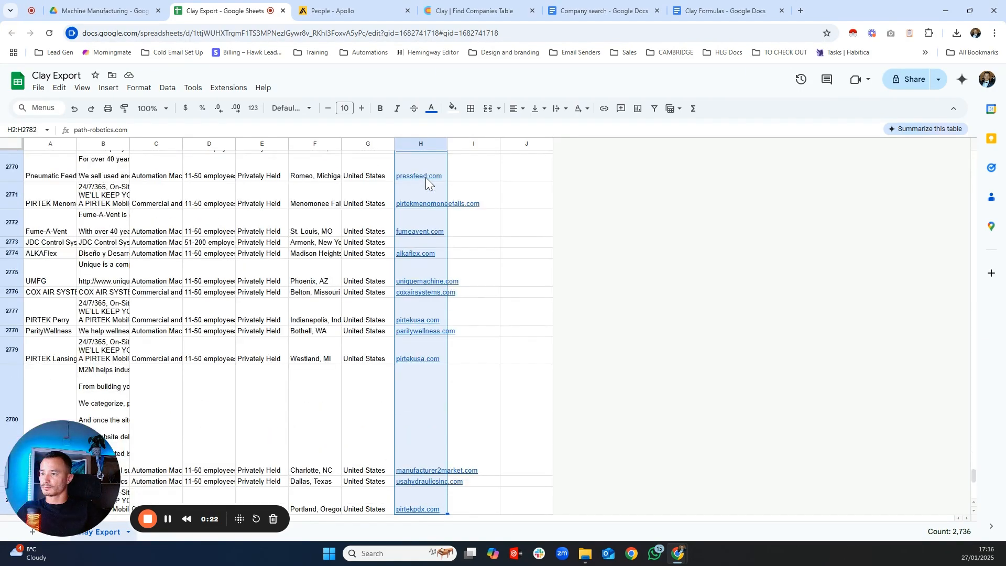
key(ctrl+shift+Down)
key(ctrl+shift+Down)
key(ctrl+shift+Down)
key(ctrl+shift+Down)
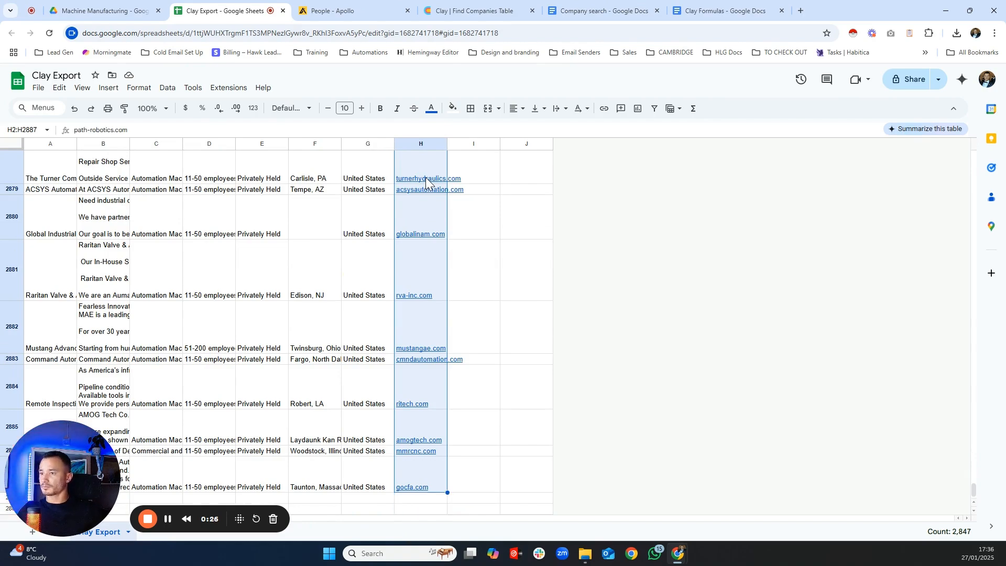
key(ctrl+c)
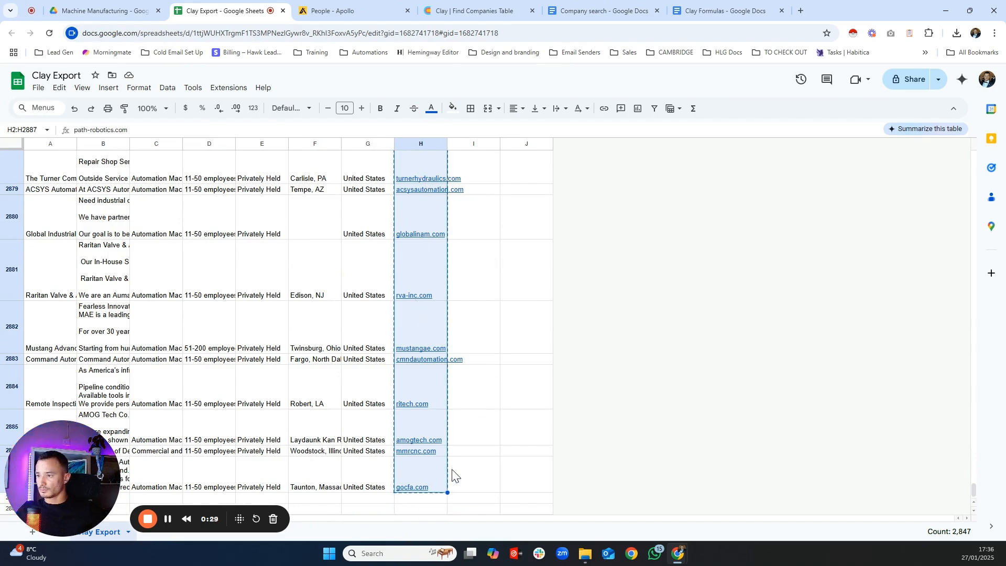
Switch to Apollo's people search, paste the copied domains into the company filter's include list, and save and search
click(327, 10)
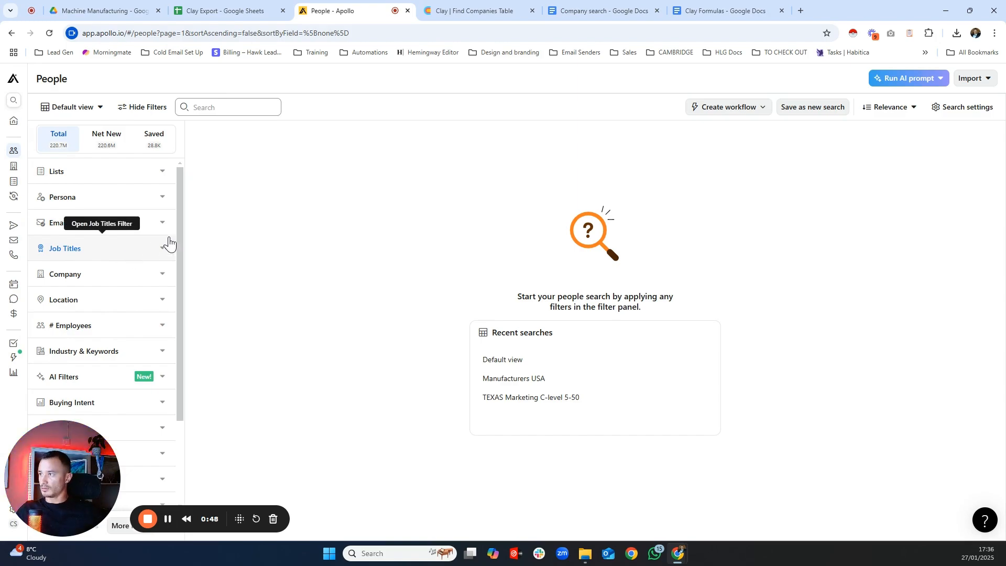
click(113, 280)
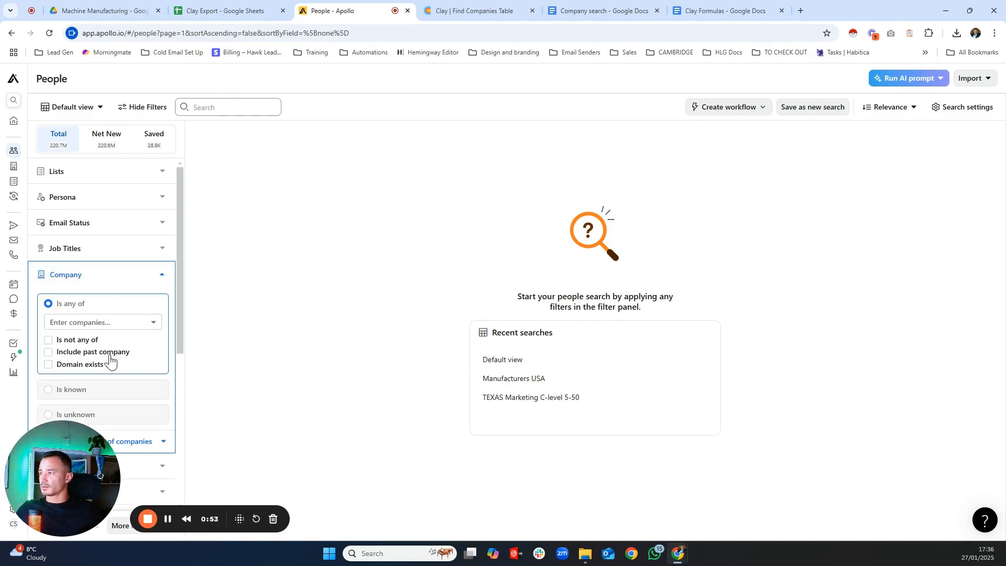
scroll(120, 398, down, 1)
click(128, 386)
scroll(166, 308, down, 3)
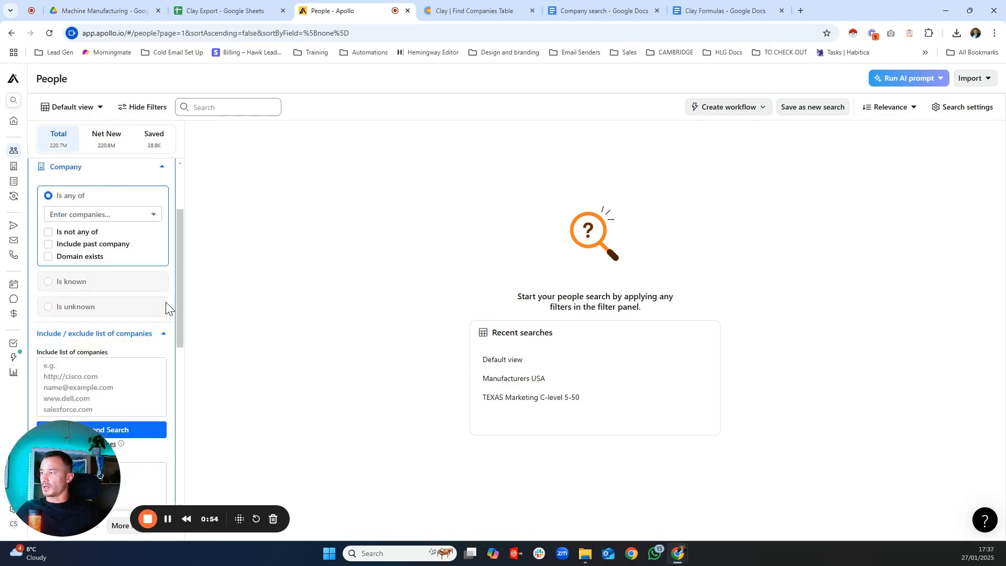
click(92, 274)
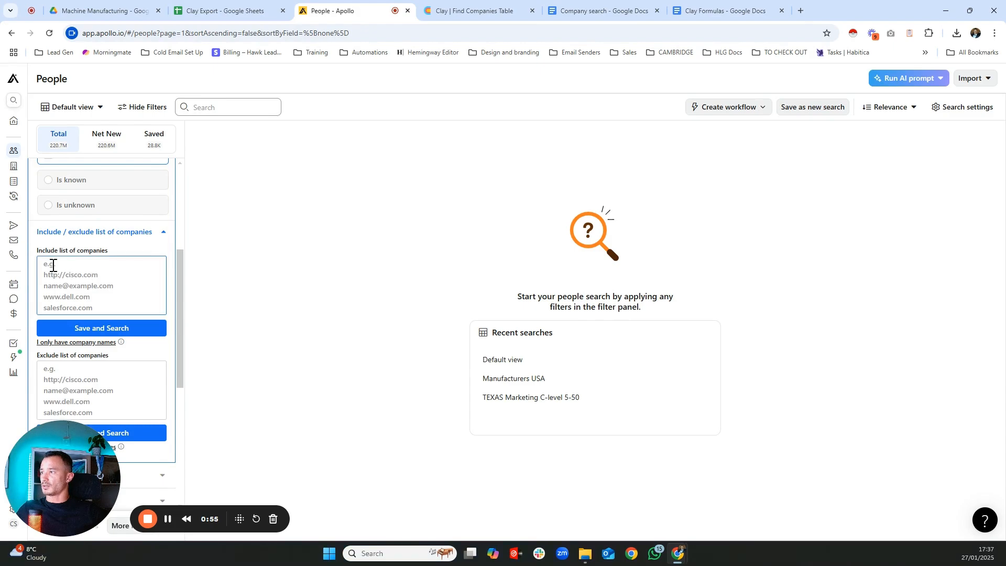
key(ctrl+v)
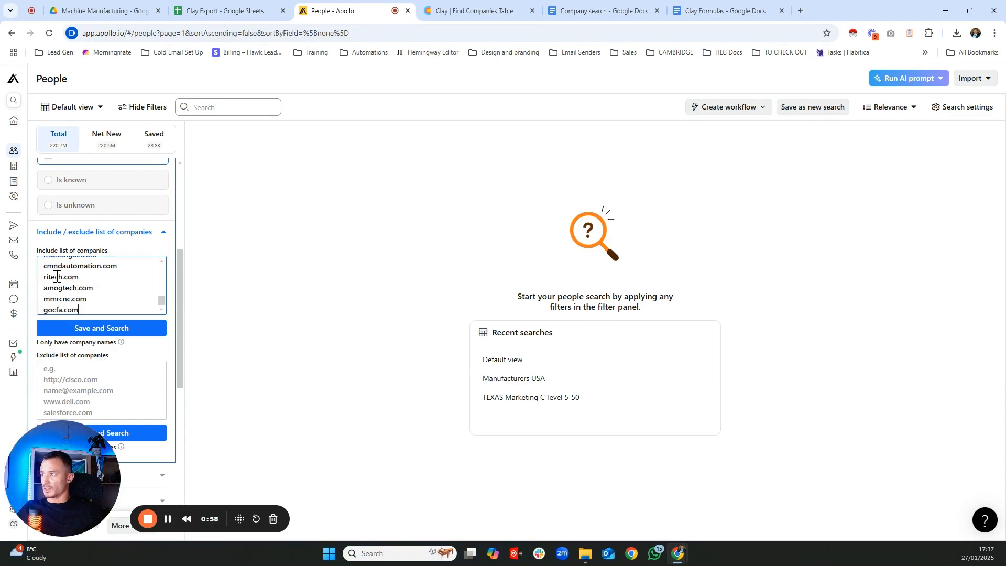
click(105, 328)
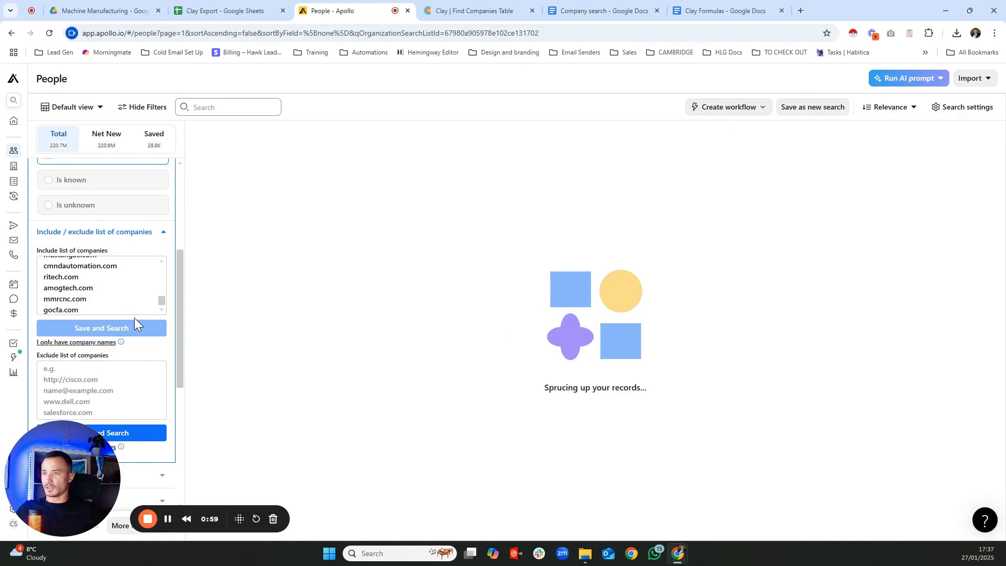
scroll(133, 313, down, 3)
scroll(175, 304, up, 5)
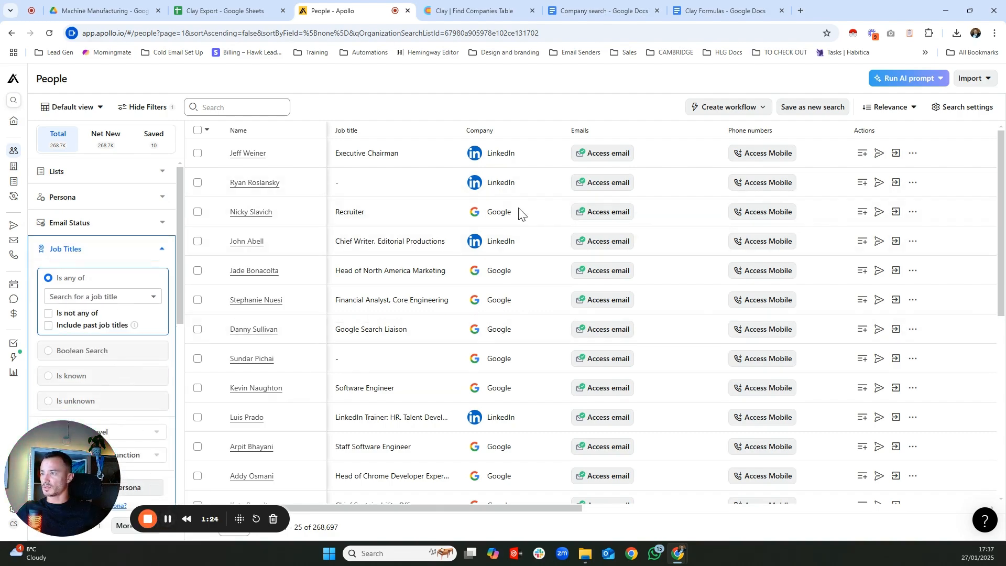
With the copied domains as the include list, exclude google.com and linkedin.com in the company filter
scroll(112, 377, down, 3)
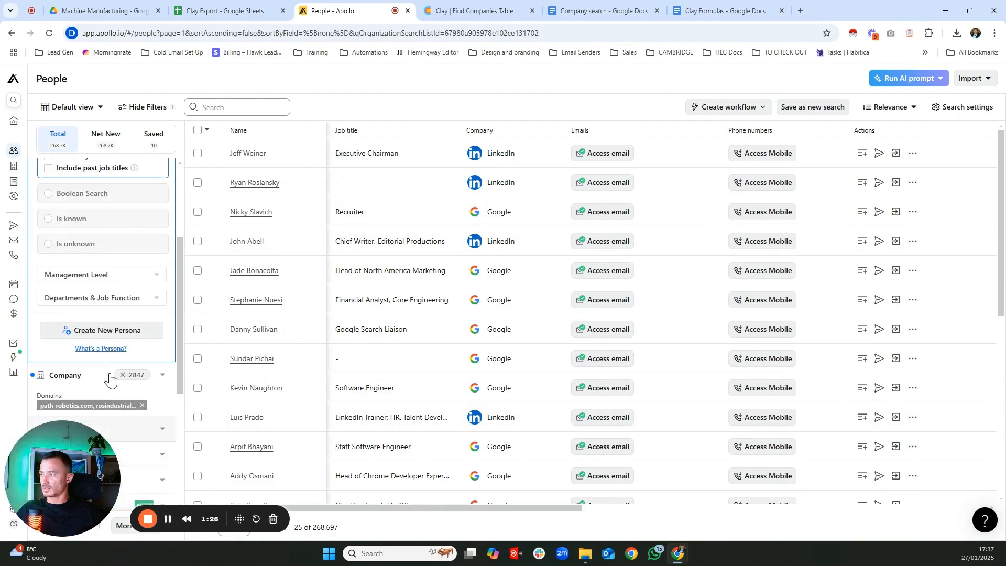
scroll(134, 414, down, 1)
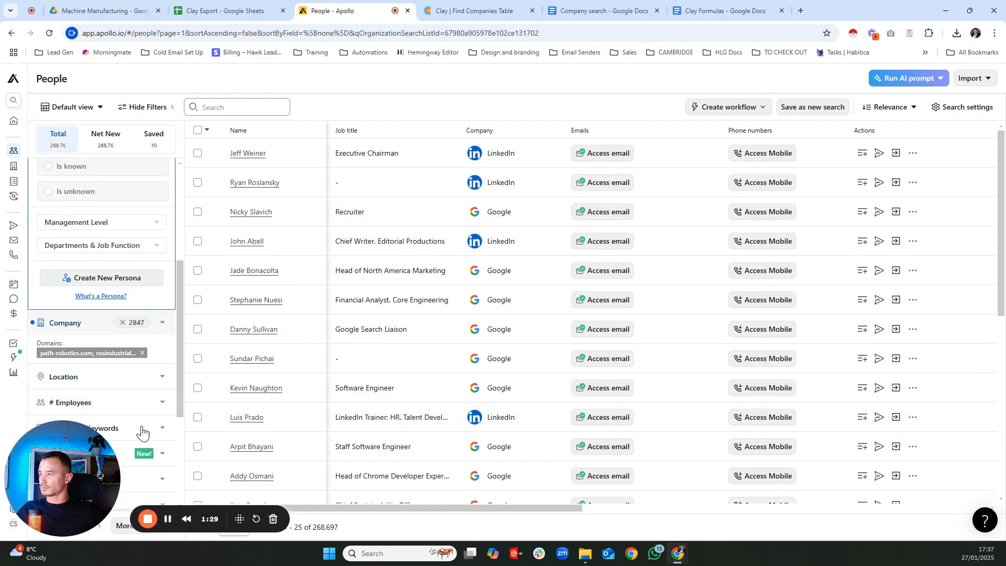
scroll(112, 370, down, 3)
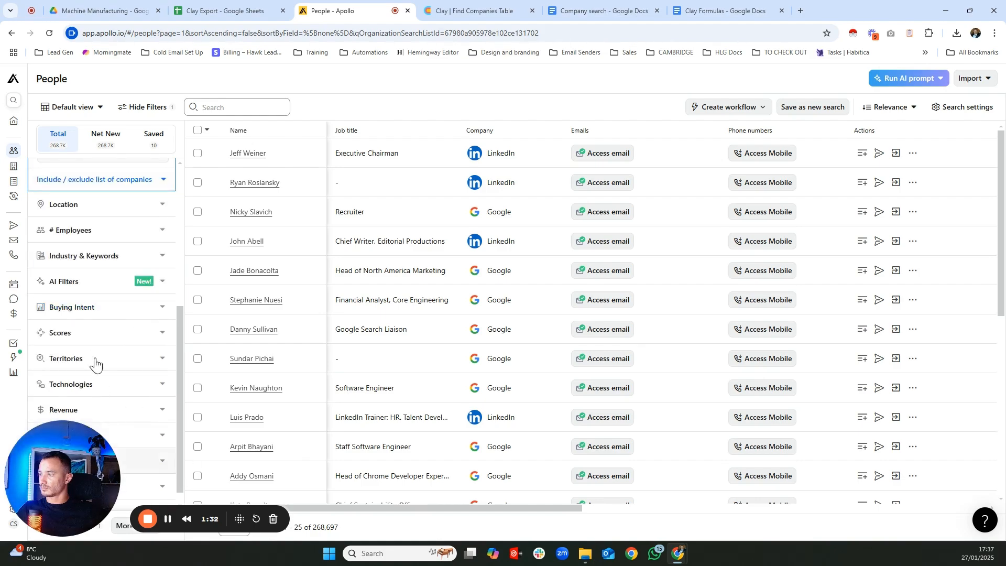
scroll(99, 322, up, 2)
click(98, 289)
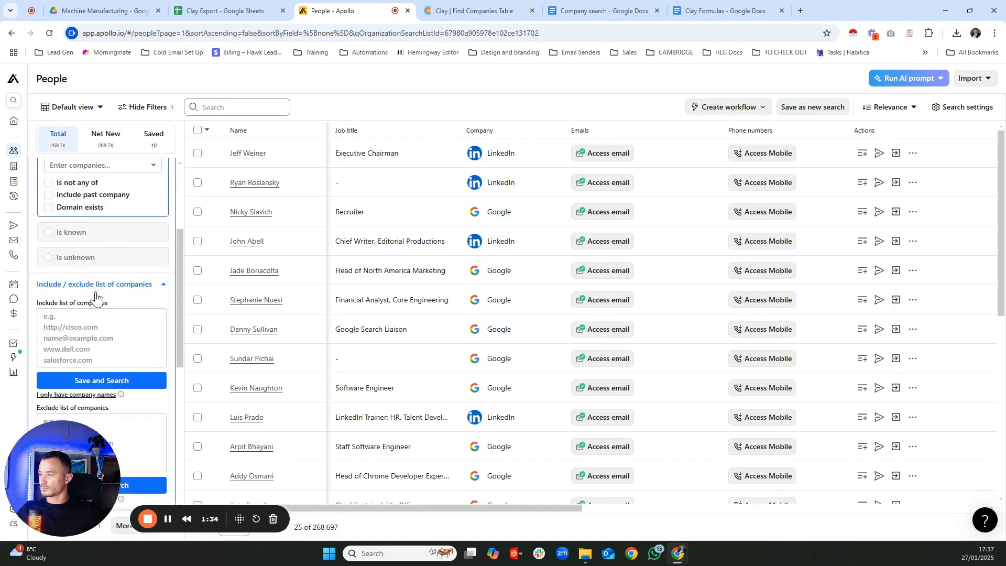
click(105, 356)
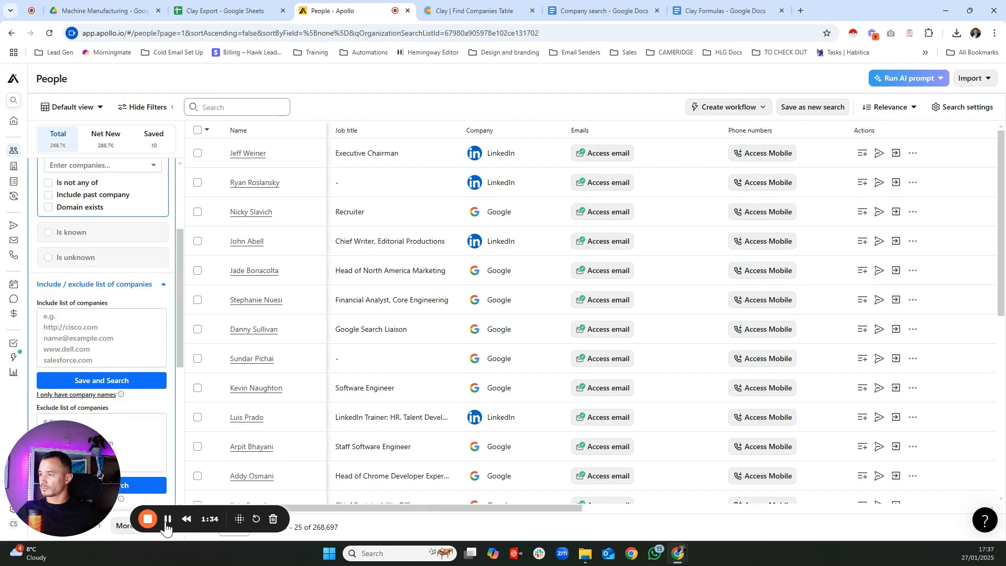
key(ctrl+v)
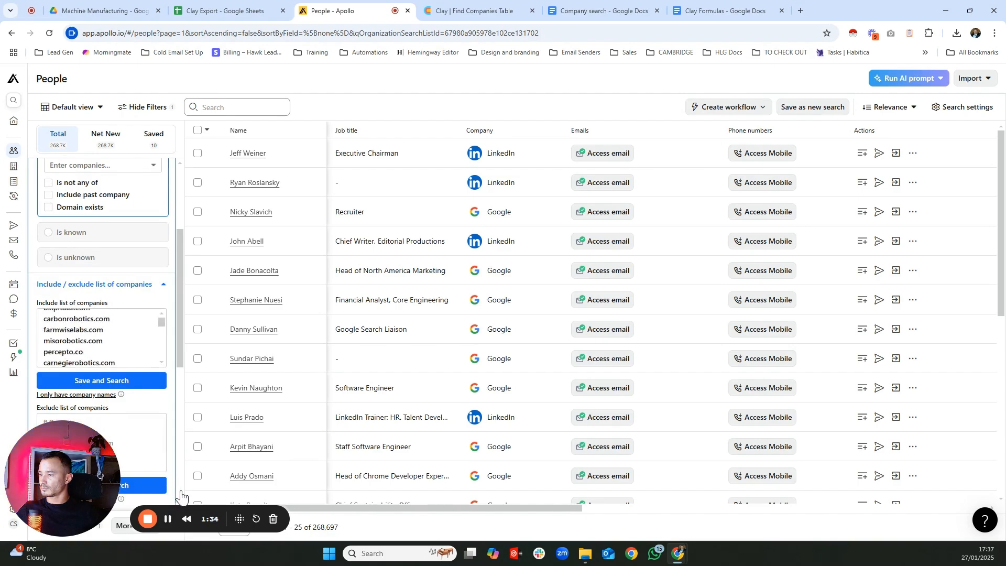
click(123, 441)
text(google.com)
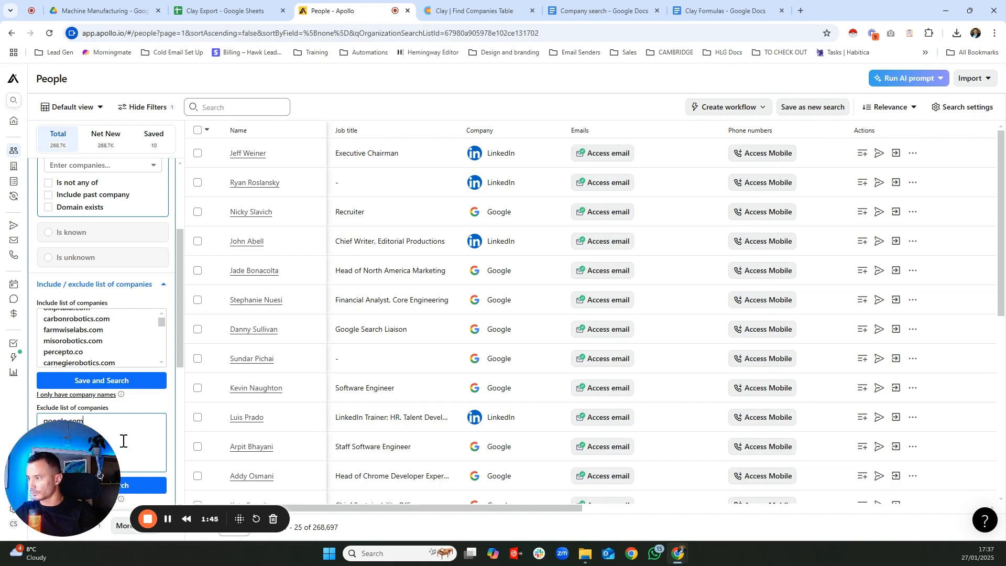
scroll(124, 442, down, 1)
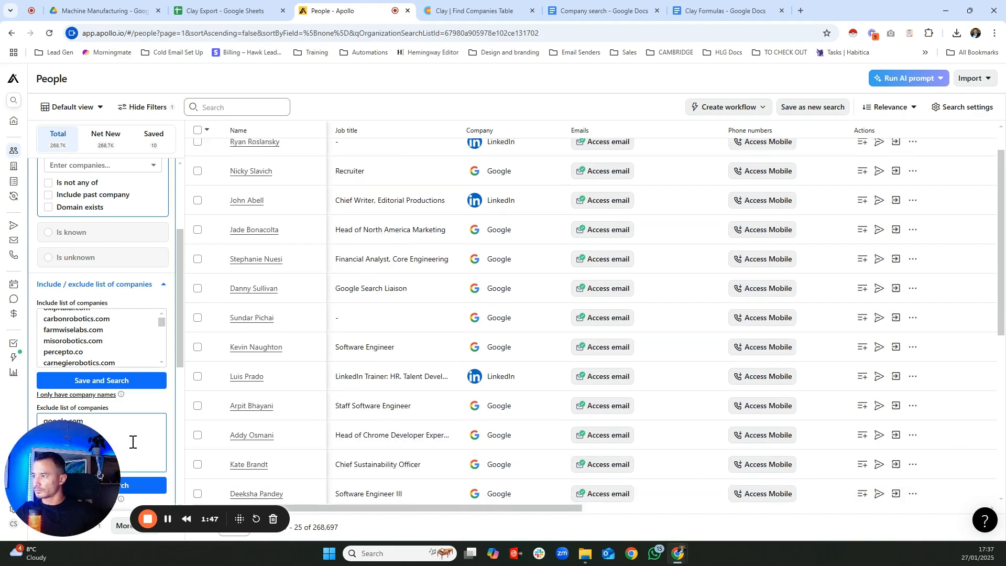
text(lin)
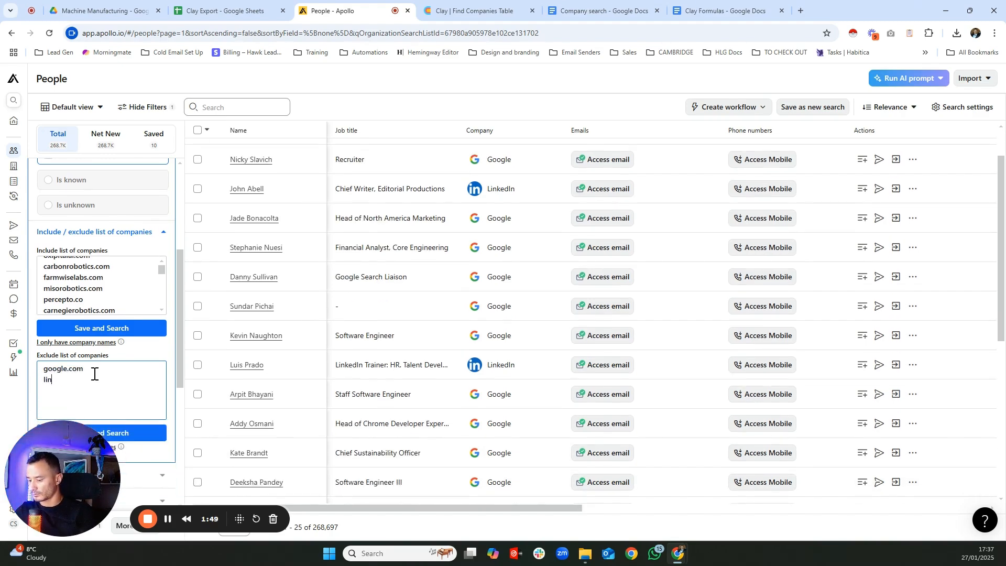
text(kedin.)
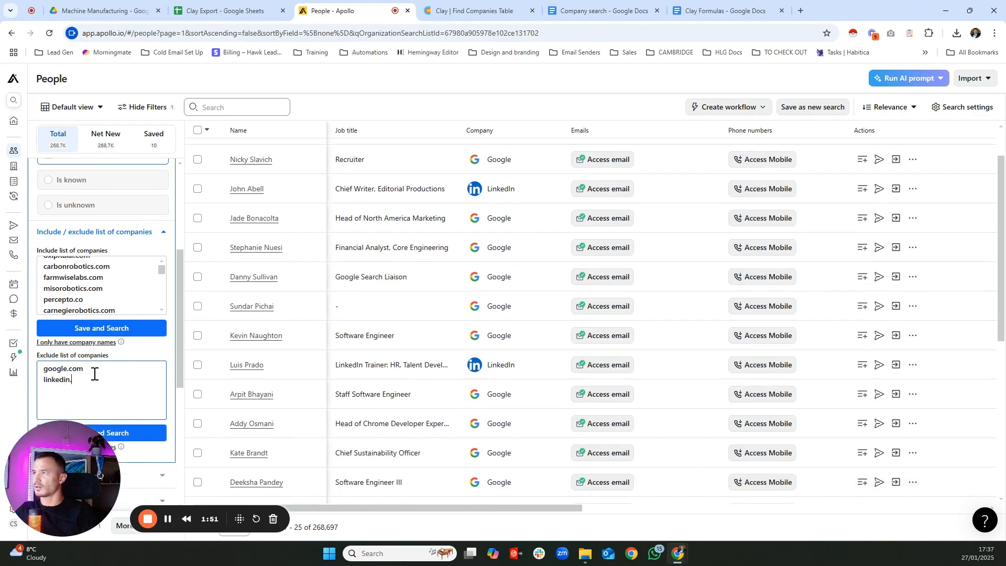
text(co)
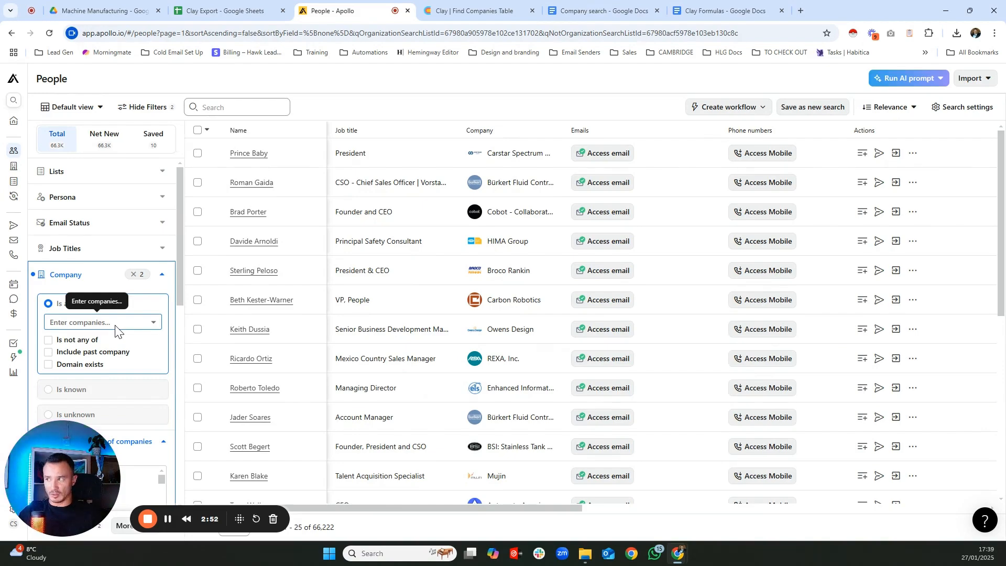
Filter the people search by the job titles ceo and owner
click(108, 323)
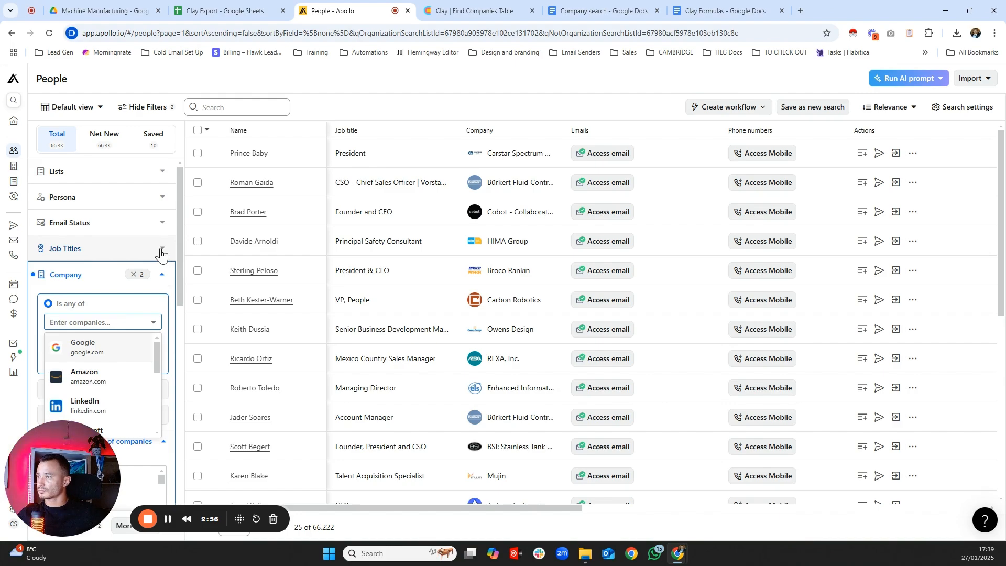
click(164, 274)
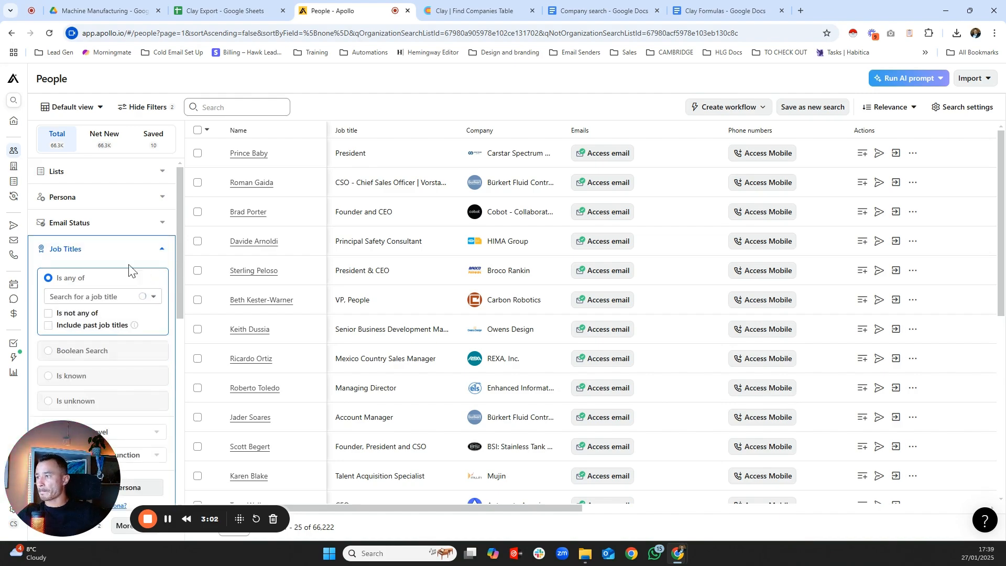
click(78, 298)
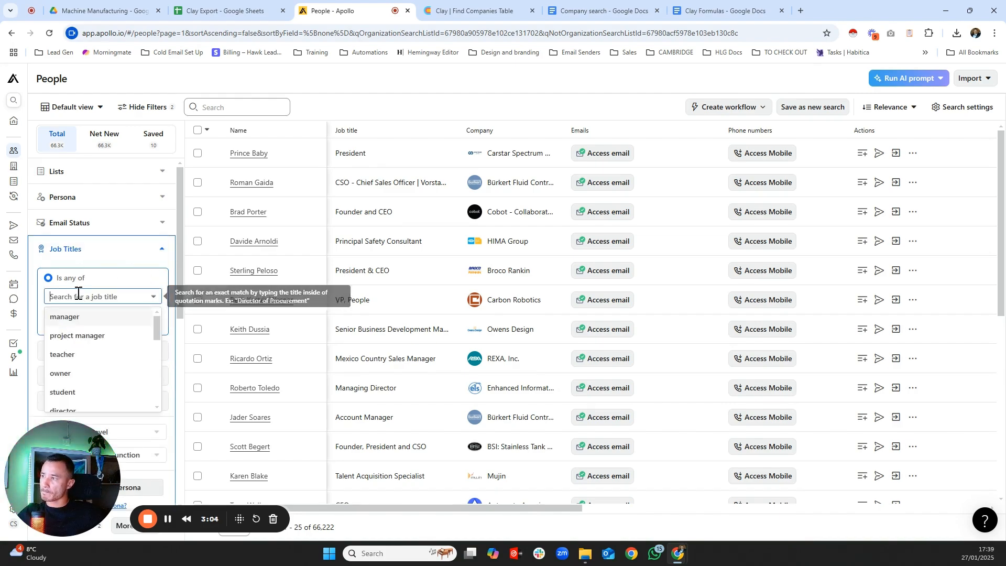
text(ceo)
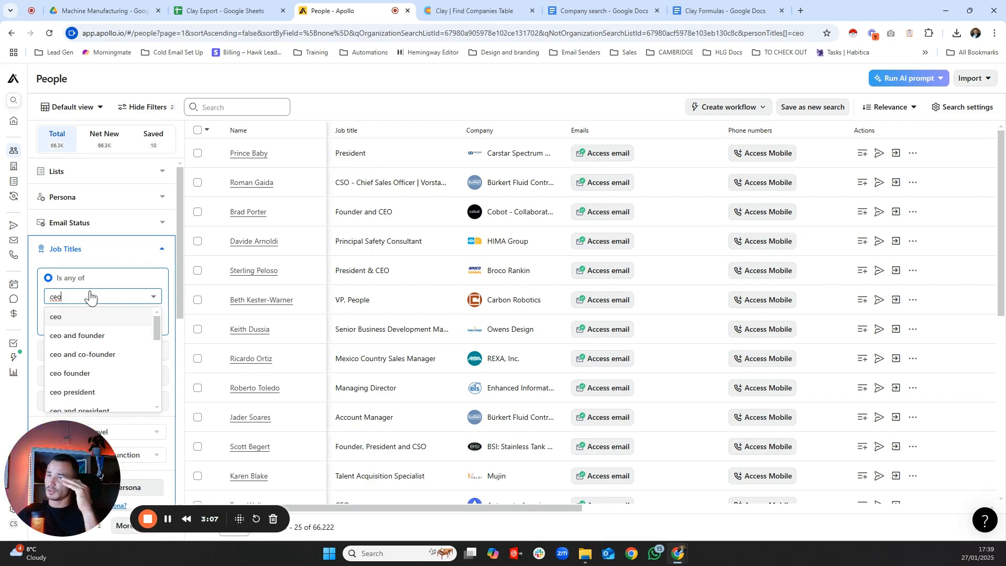
key(Return)
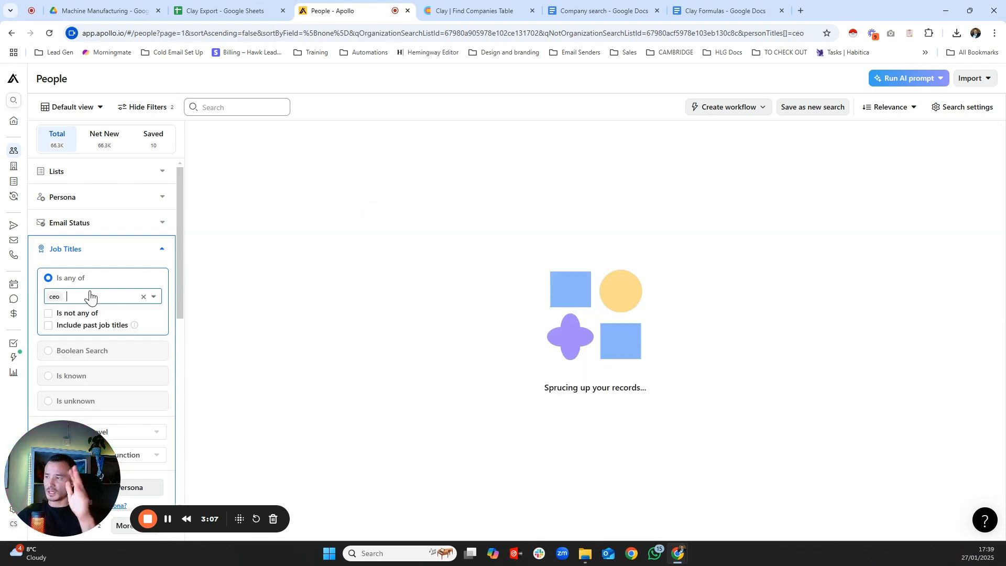
text(owner)
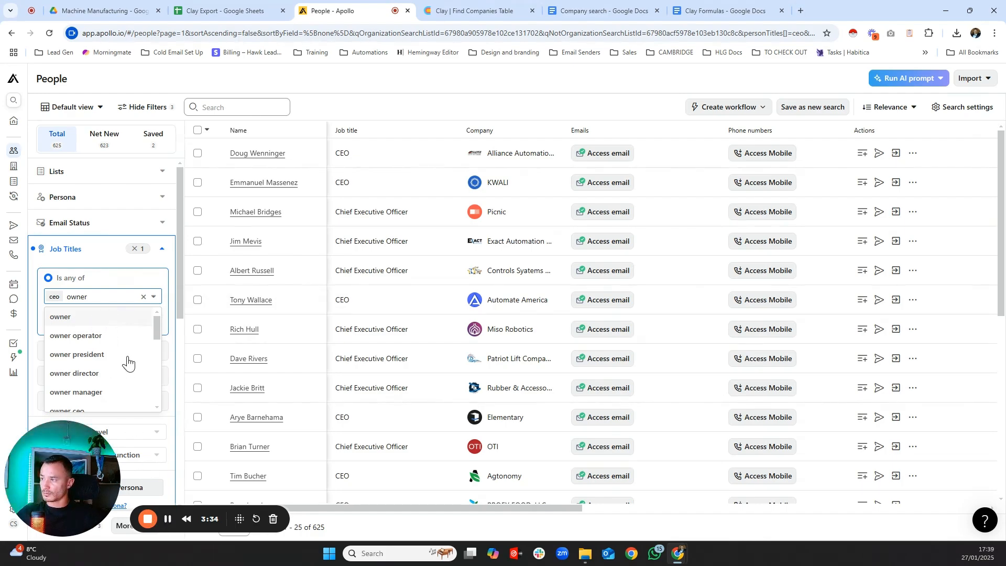
click(124, 315)
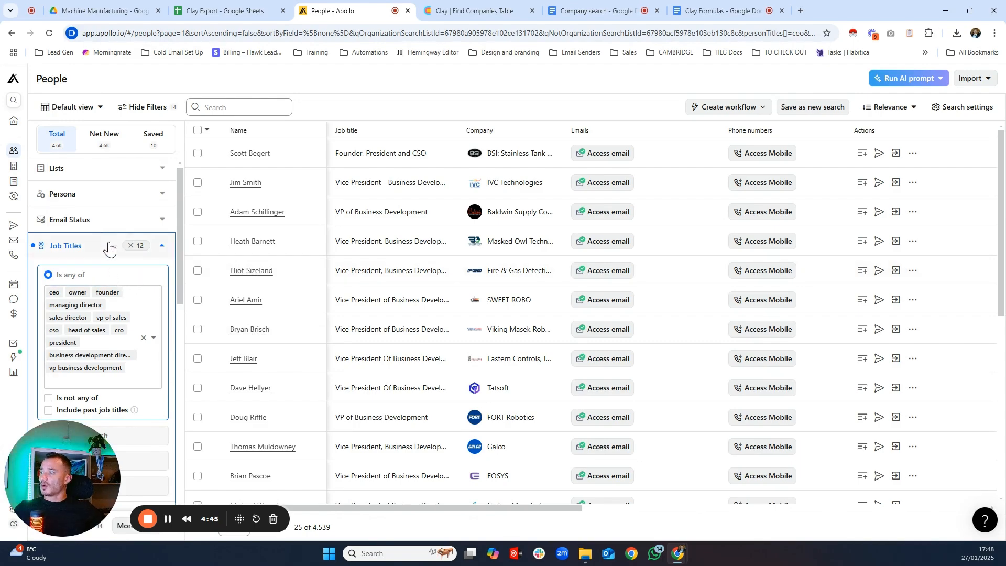
Limit the email status filter to Verified and Unverified addresses
click(84, 230)
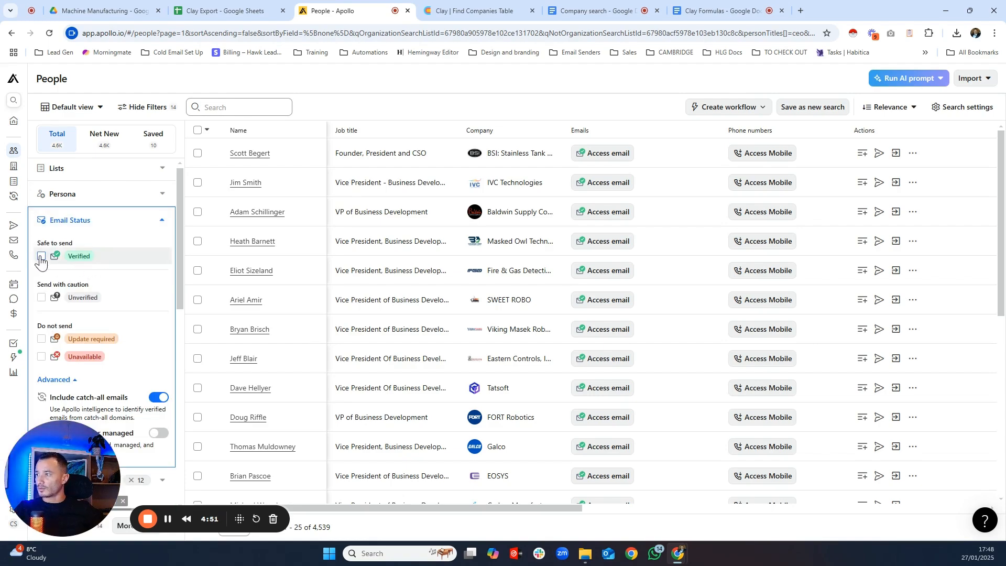
click(41, 297)
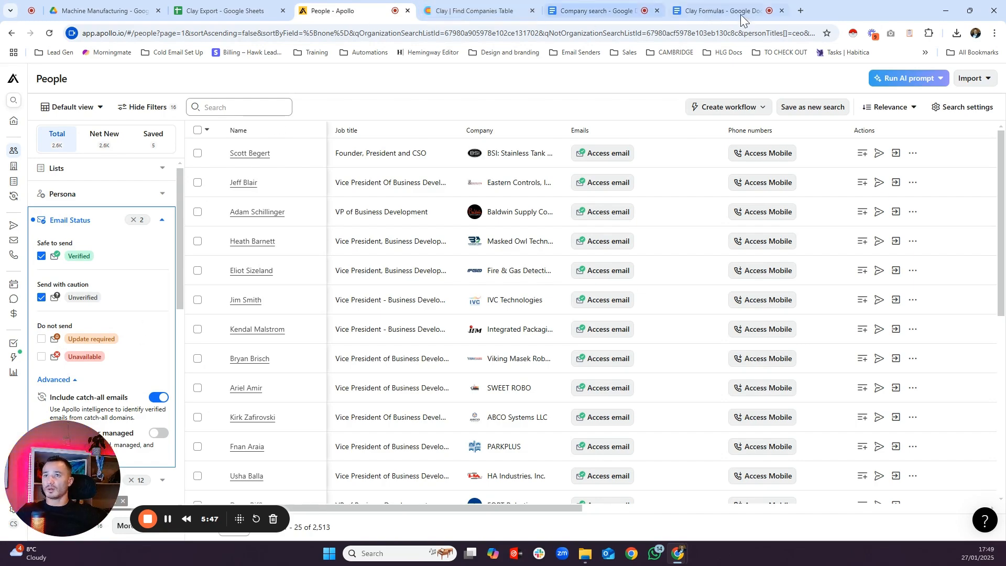
Open the ExportApollo lead scraper dashboard in a new browser tab
click(800, 10)
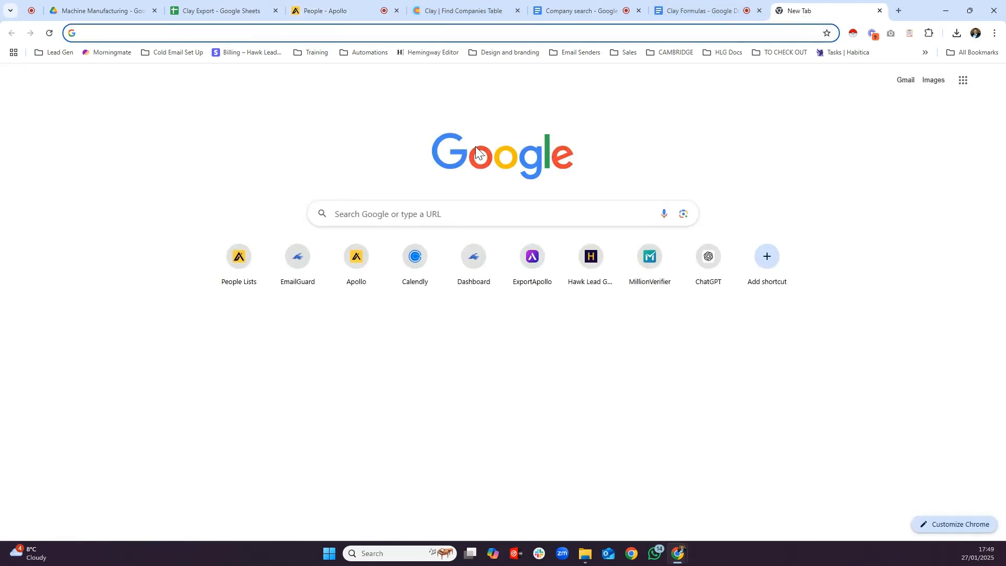
text(expor)
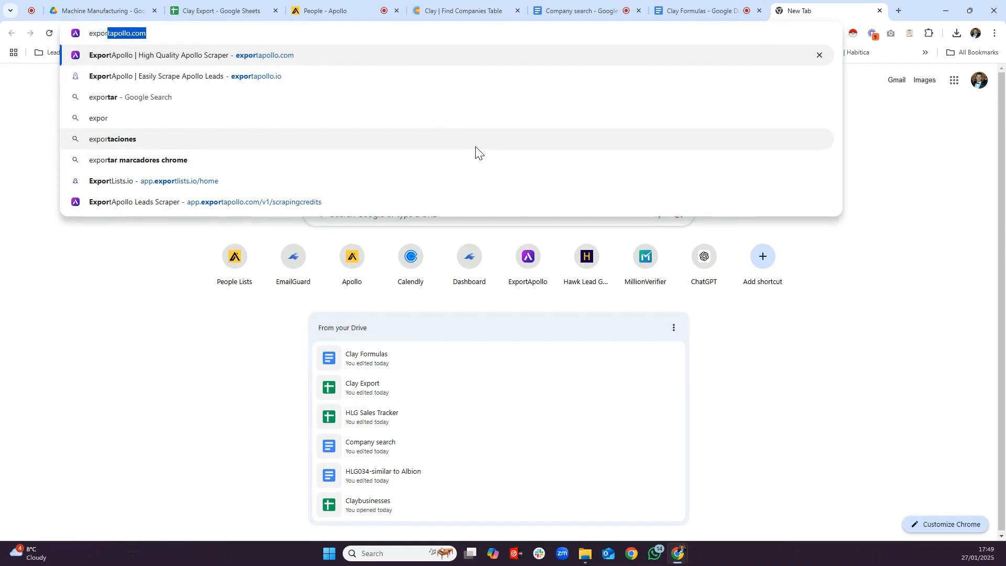
click(298, 62)
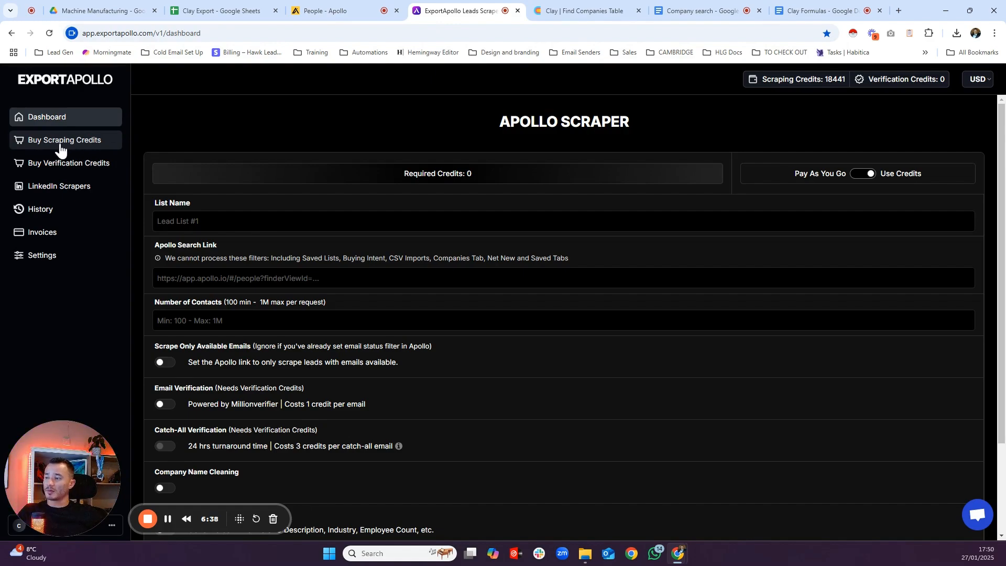
Name the new scrape list leadlist02
click(196, 220)
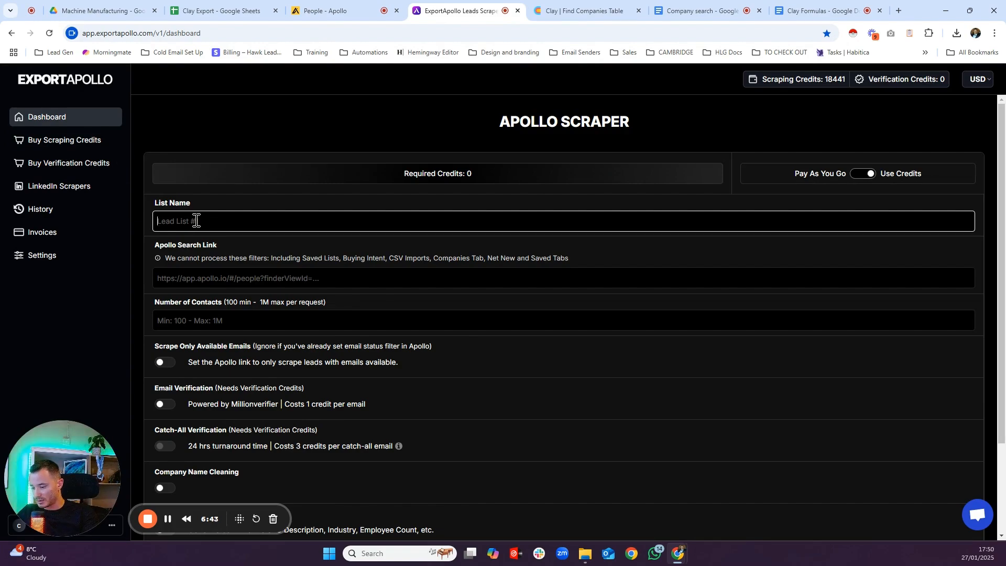
text(leadlisyt)
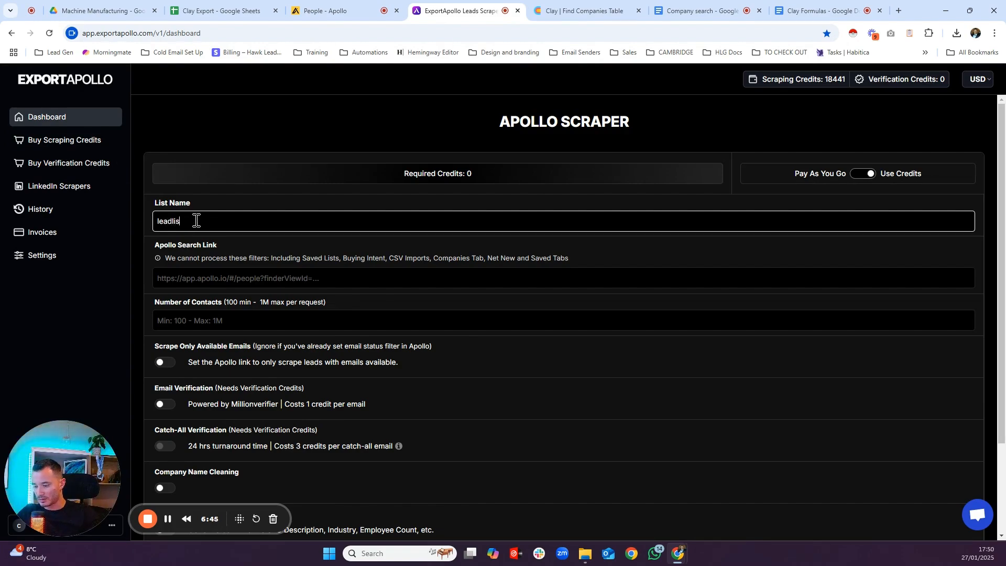
key(BackSpace)
key(BackSpace)
text(t)
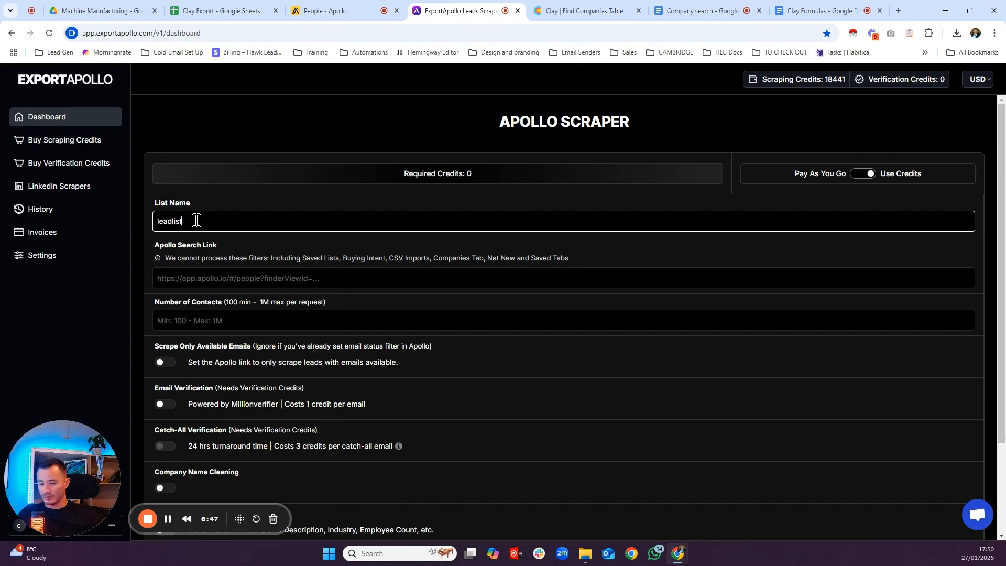
text(02)
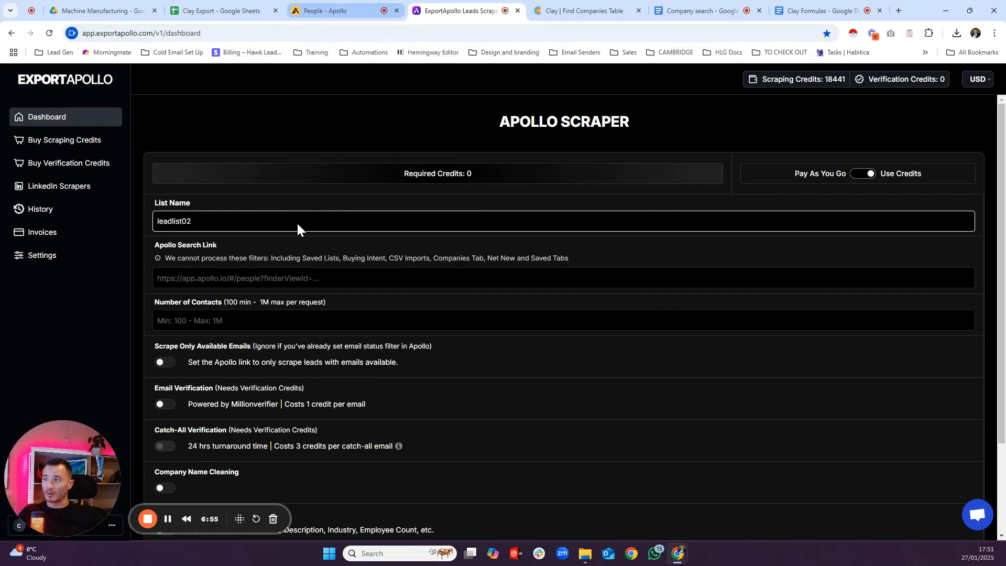
Copy the URL of the filtered Apollo people search and paste it as the Apollo search link in ExportApollo's scrape form
click(321, 12)
click(224, 36)
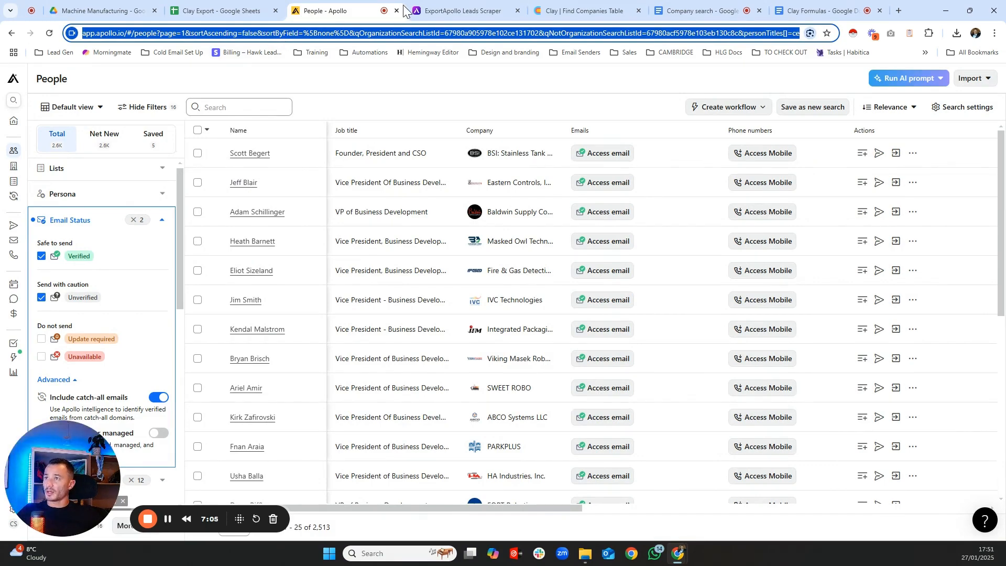
click(436, 6)
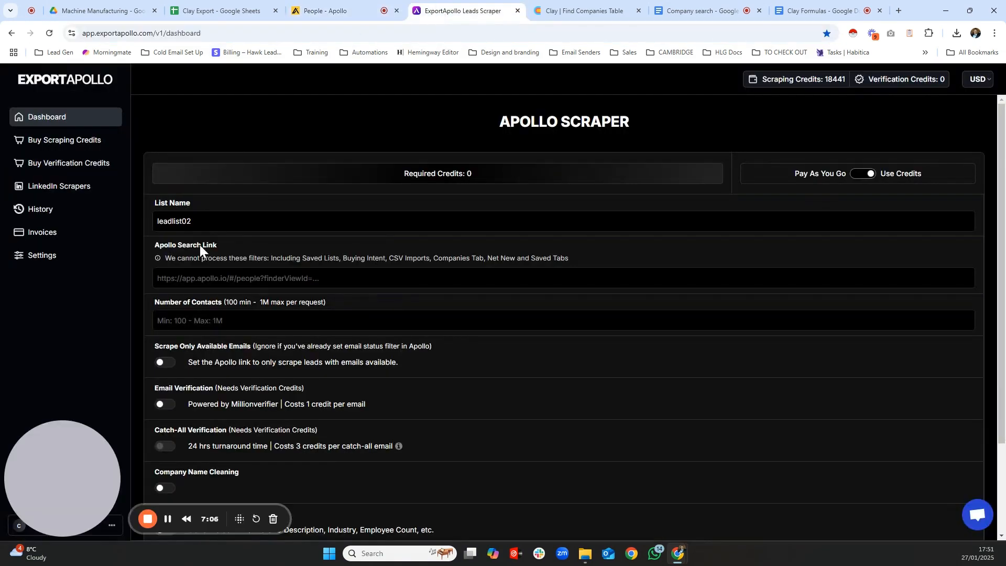
click(199, 278)
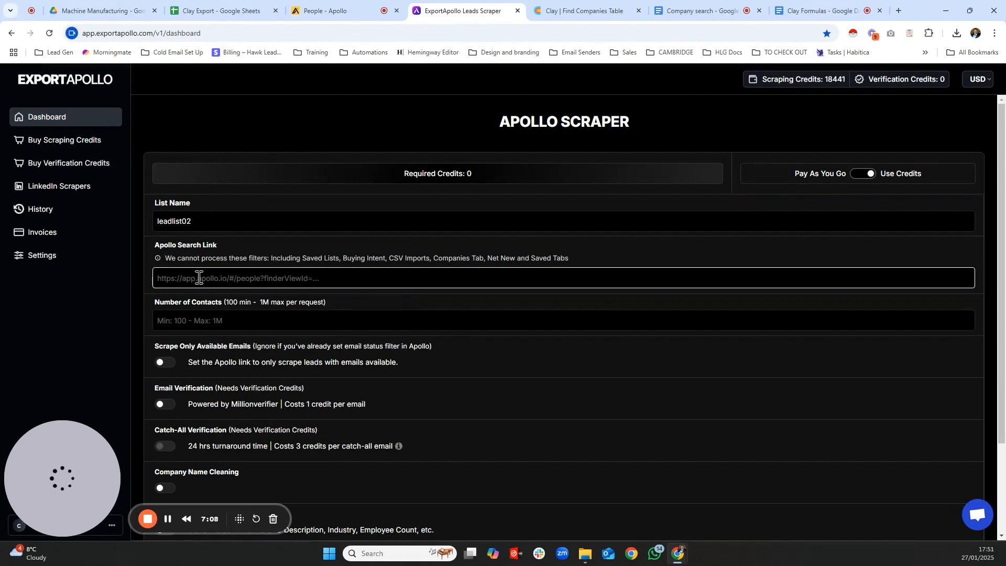
key(ctrl+v)
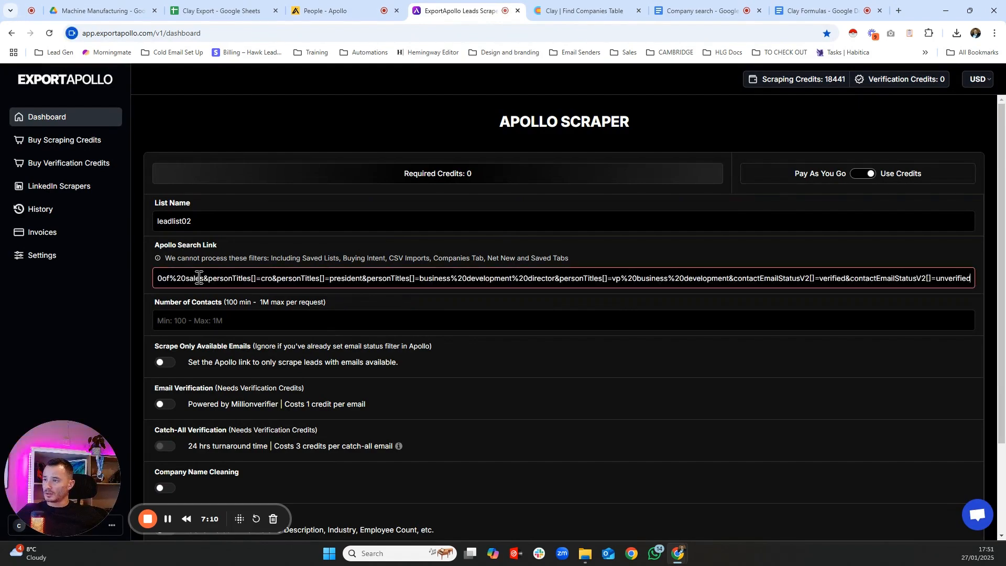
Set the number of contacts to scrape to 2513
click(211, 326)
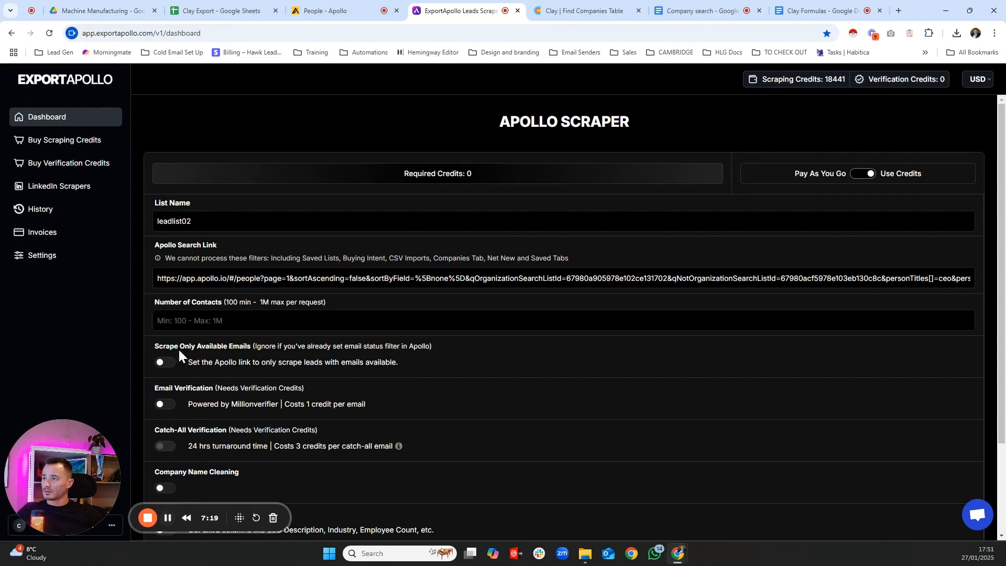
click(200, 315)
text(2513)
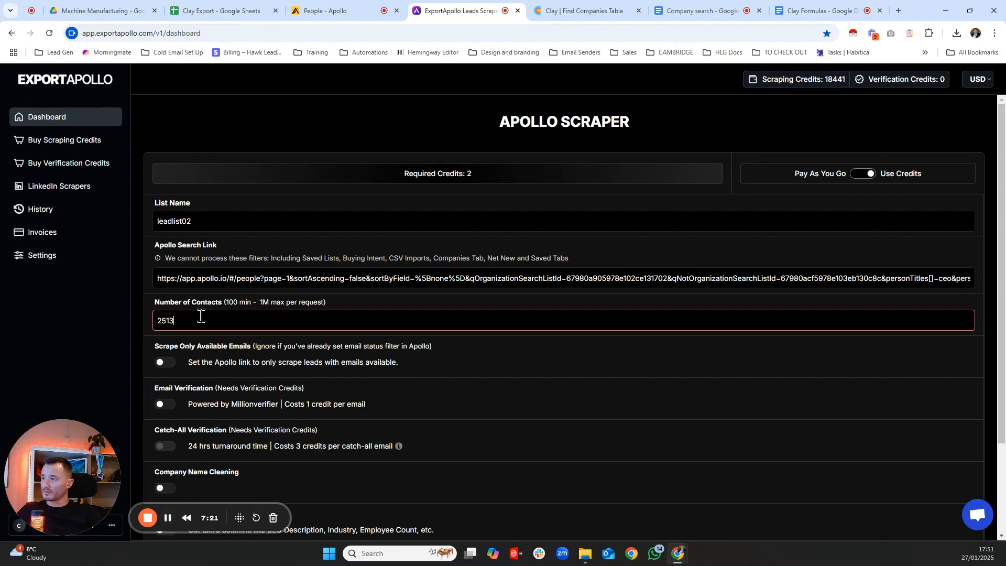
Enable company name cleaning and extra data for the list, and start the scrape
scroll(263, 352, down, 1)
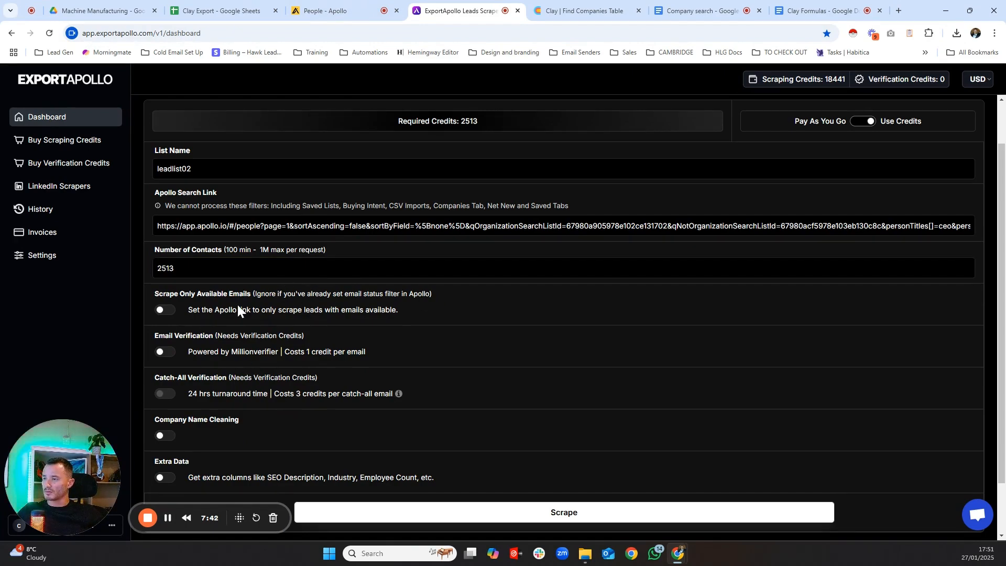
scroll(180, 322, down, 1)
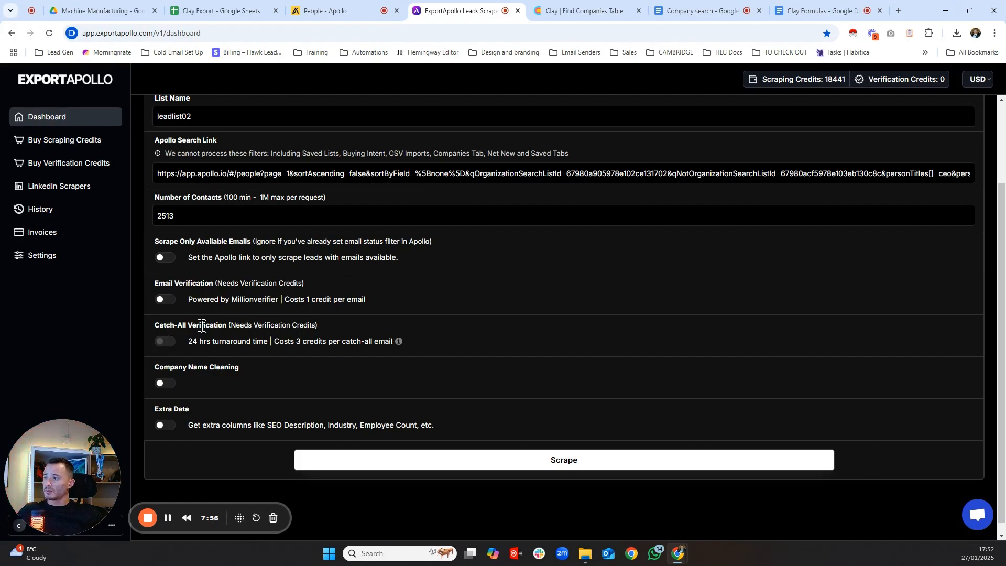
click(166, 385)
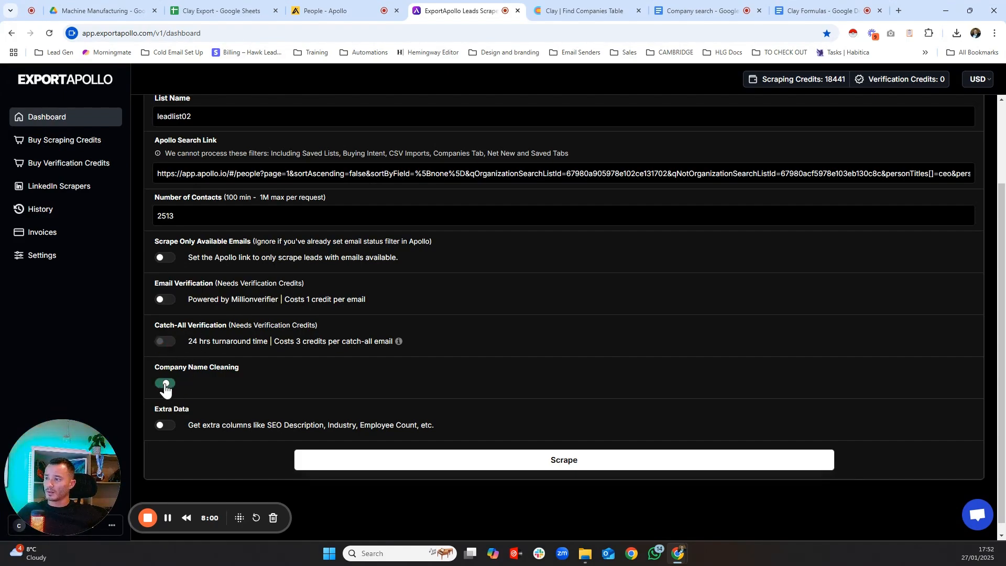
click(167, 426)
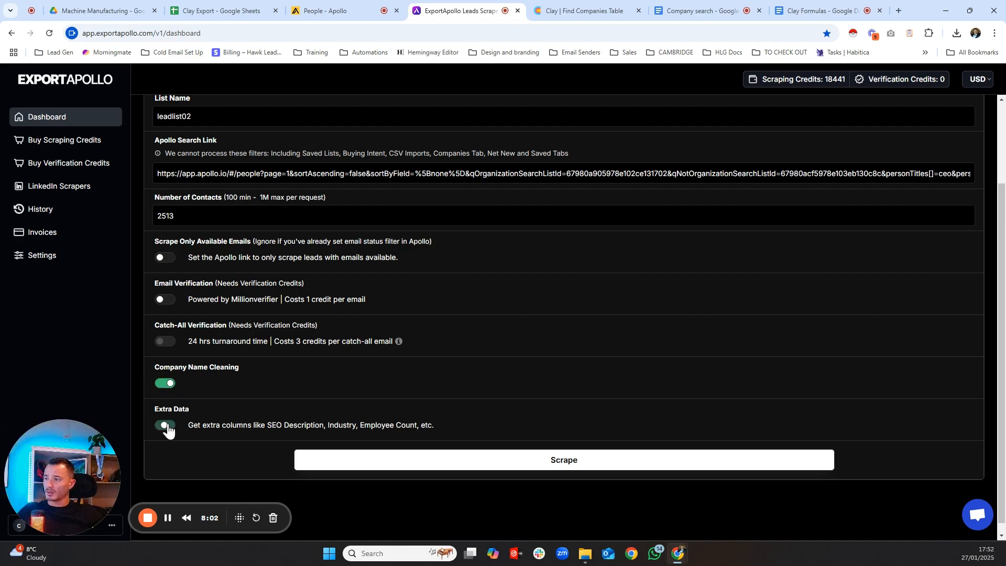
click(568, 468)
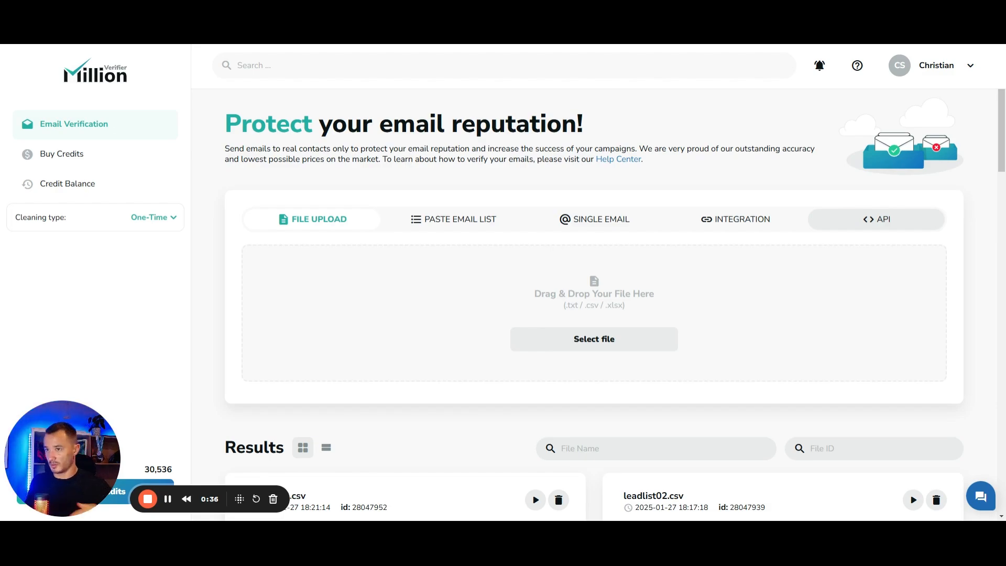
In MillionVerifier, upload leadlist02 - leadlist02.csv and start verifying its emails with duplicate removal on
click(592, 335)
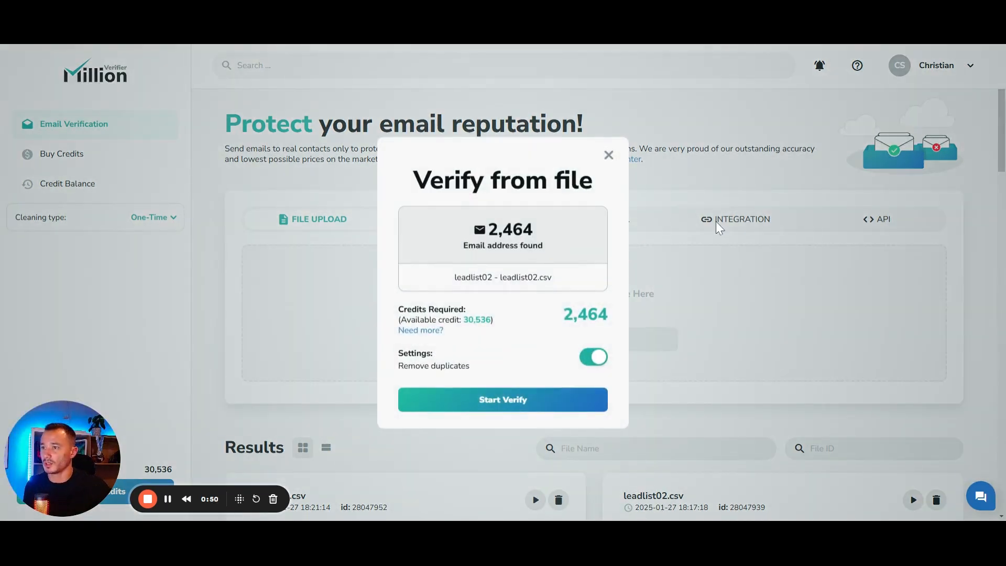
click(509, 401)
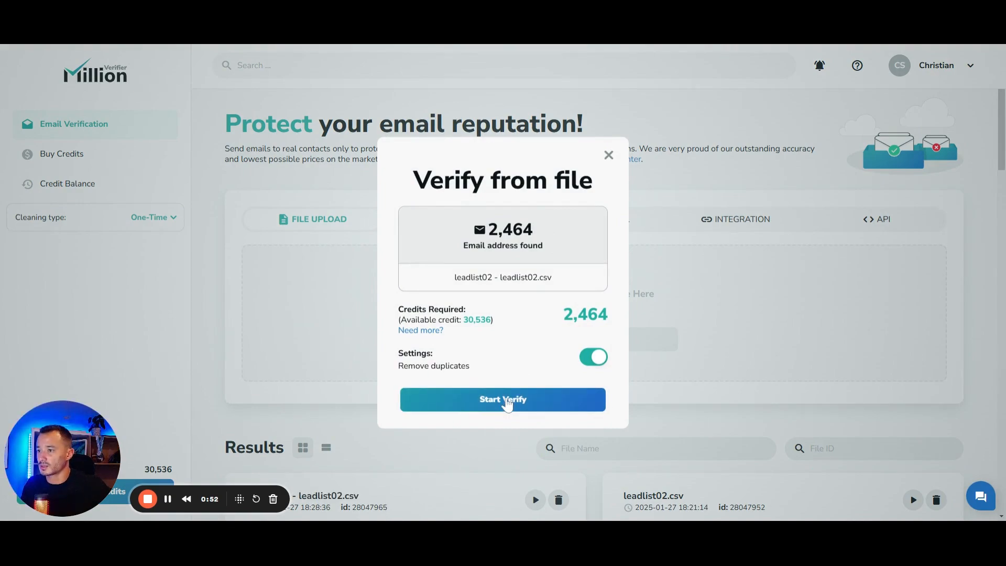
scroll(422, 282, down, 5)
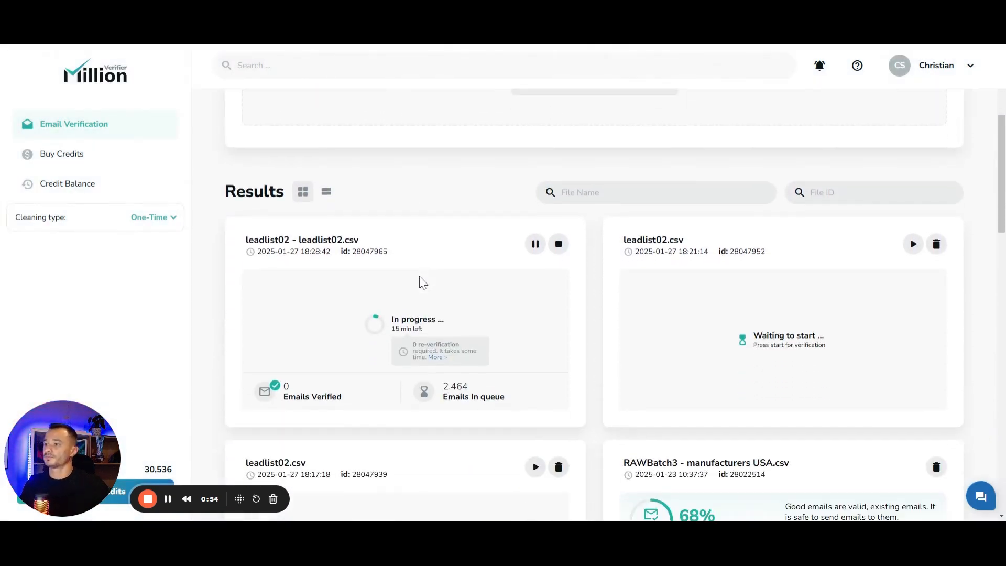
scroll(422, 282, down, 2)
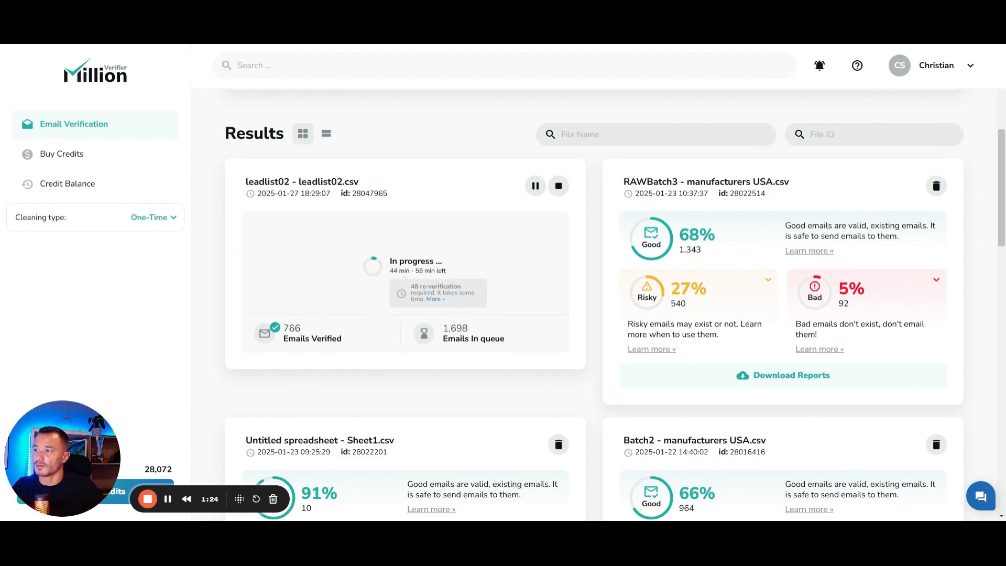
Review the verification results for leadlist02 - leadlist02.csv and download its full report
click(791, 375)
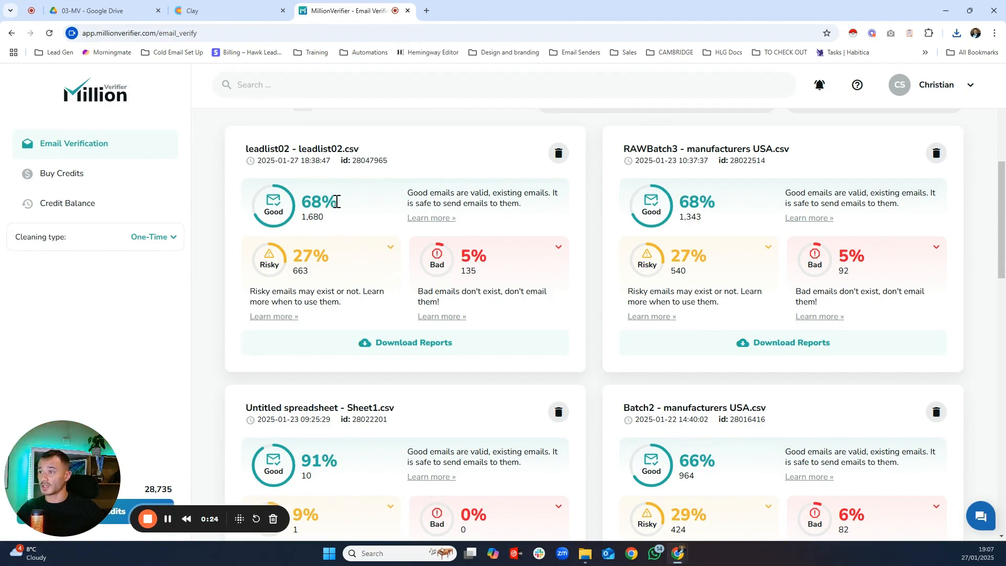
drag(340, 202, 301, 200)
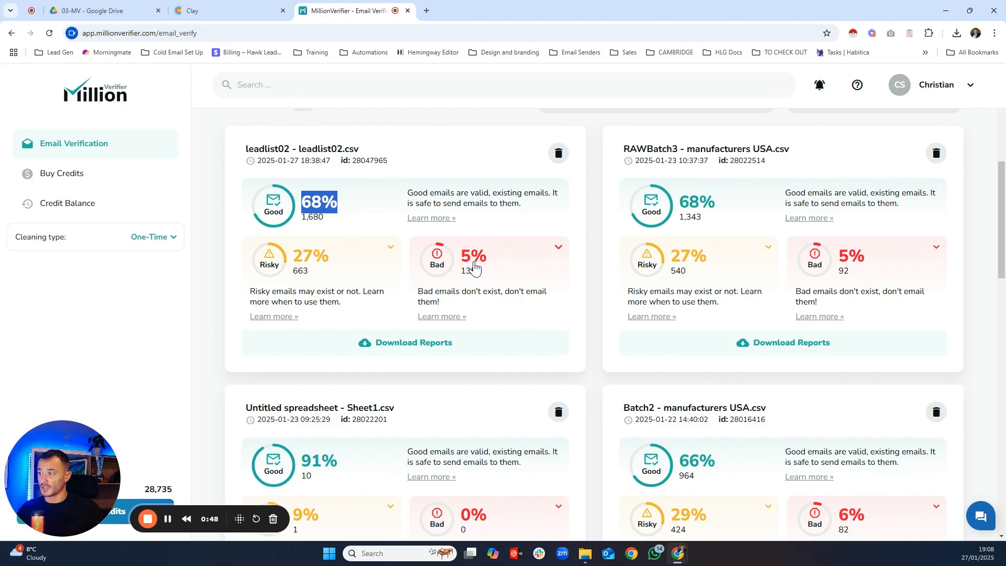
click(427, 342)
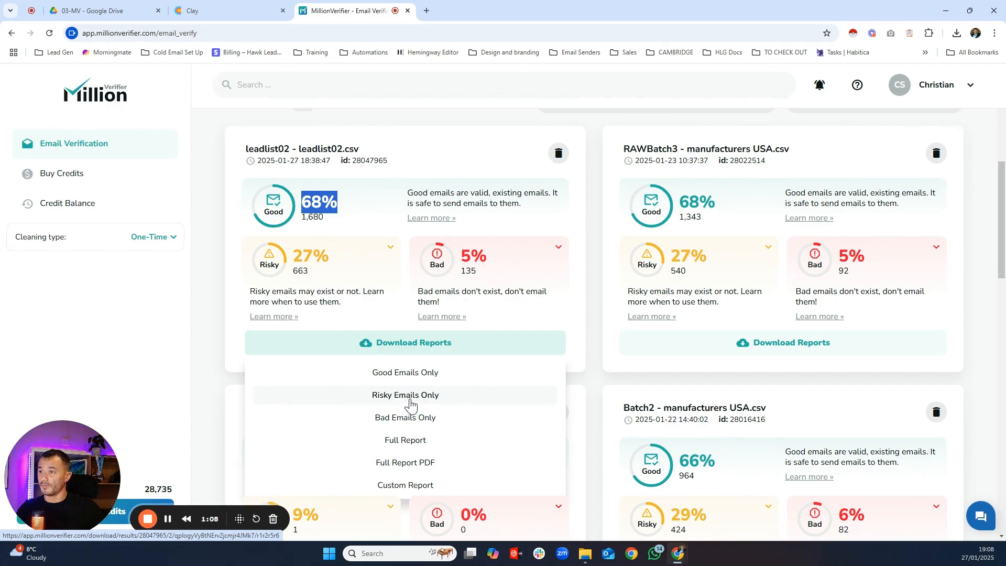
click(411, 443)
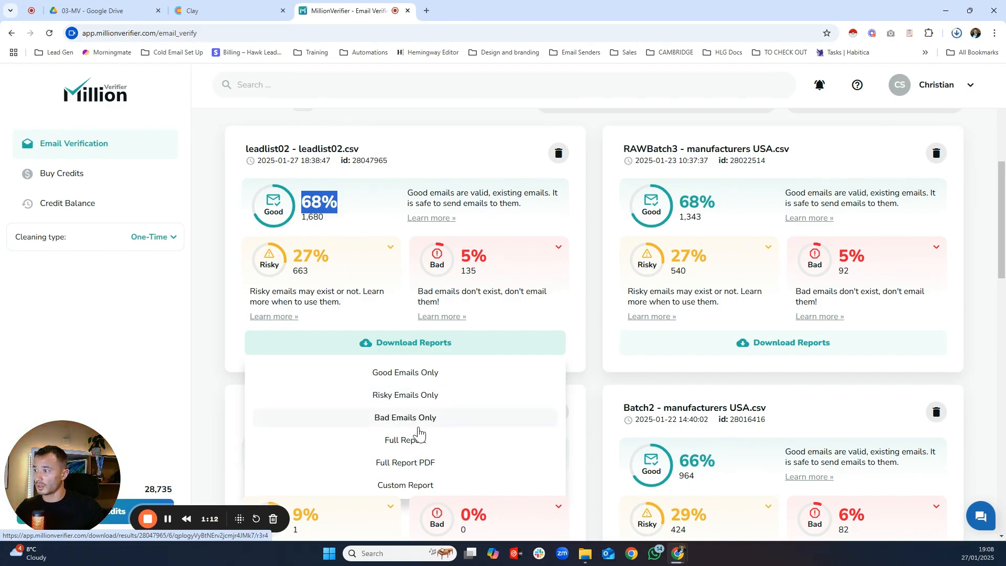
Switch to the 03-MV folder in Google Drive and open the leadlist02 full MillionVerifier report in Google Sheets
click(105, 10)
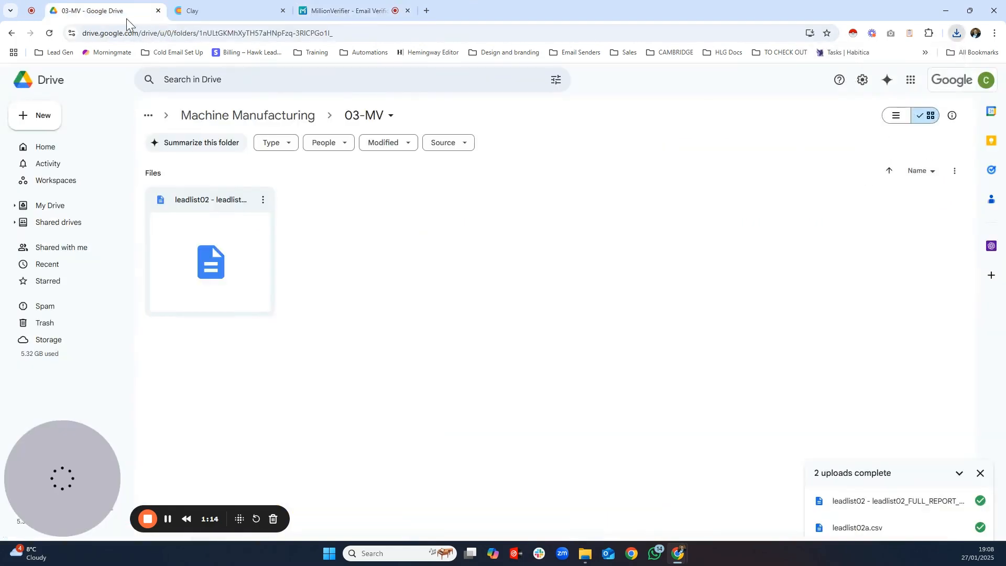
click(266, 212)
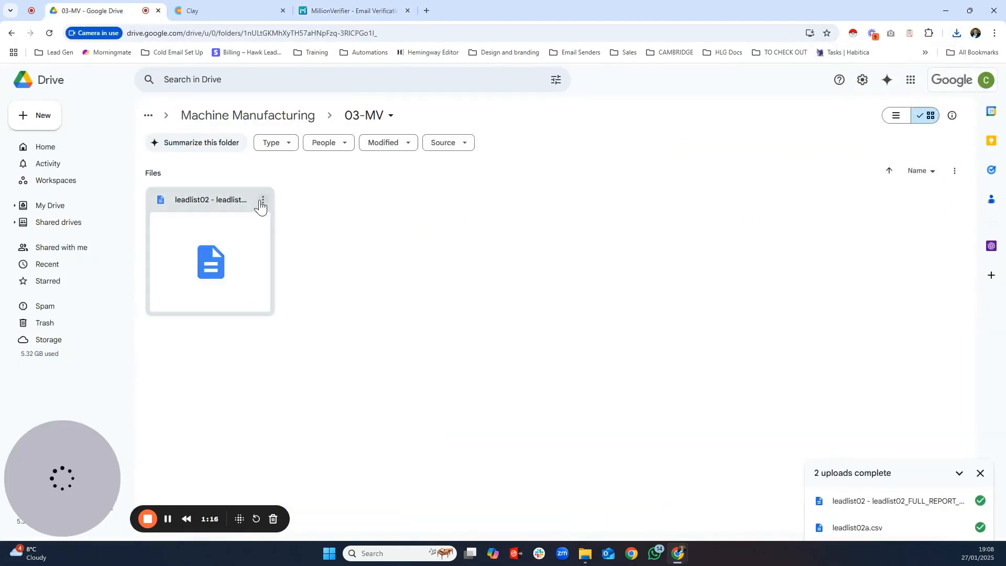
click(263, 199)
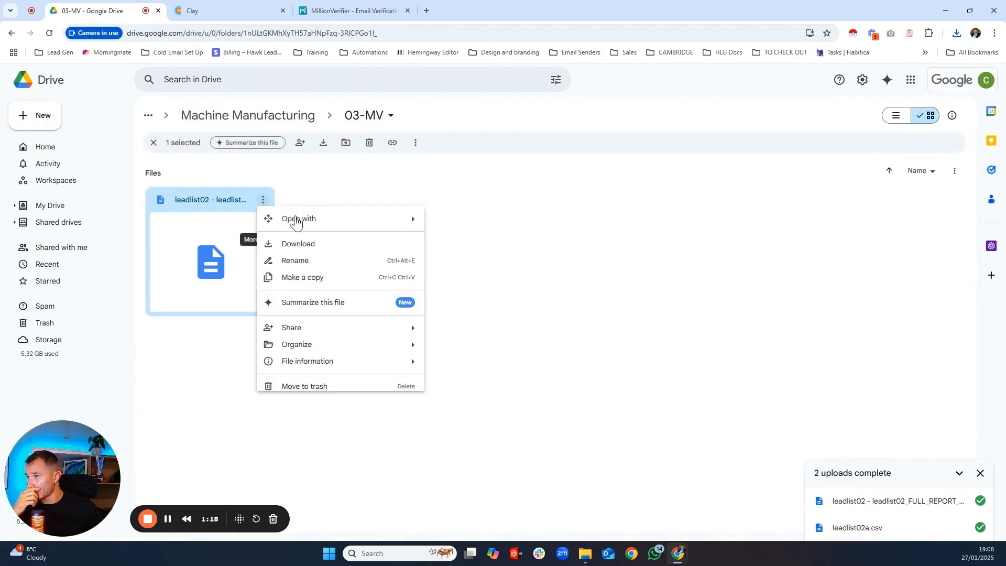
mouse_move(423, 225)
click(469, 282)
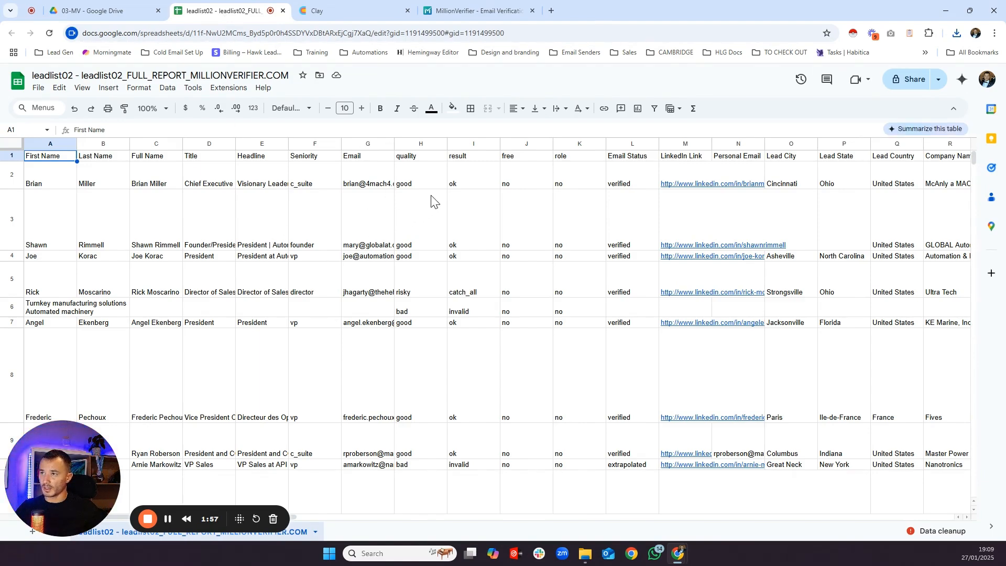
Examine the report's quality, result, free, role and Email Status columns, including the quality and result of the lead in row 5
click(417, 163)
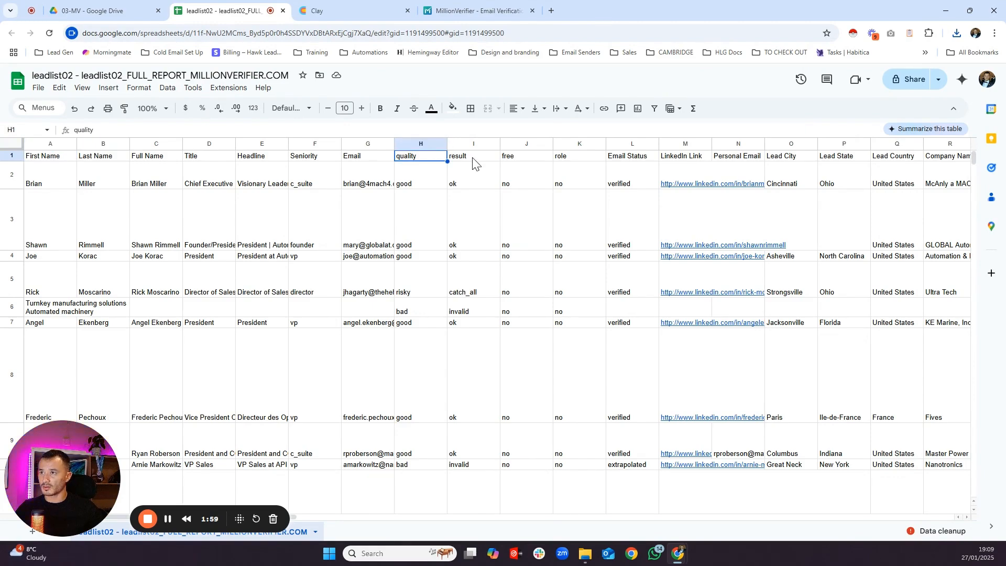
click(471, 162)
click(518, 162)
click(578, 159)
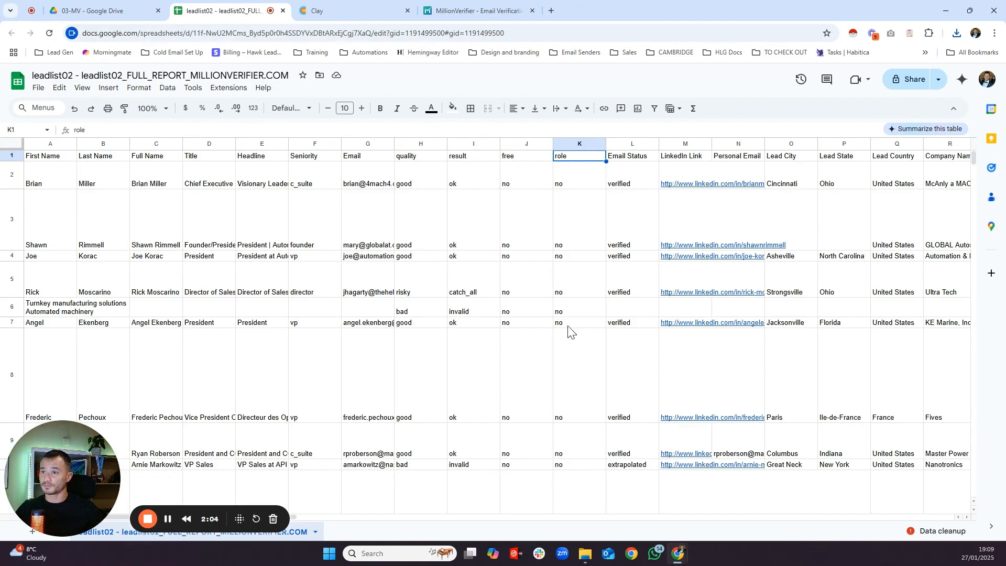
click(634, 160)
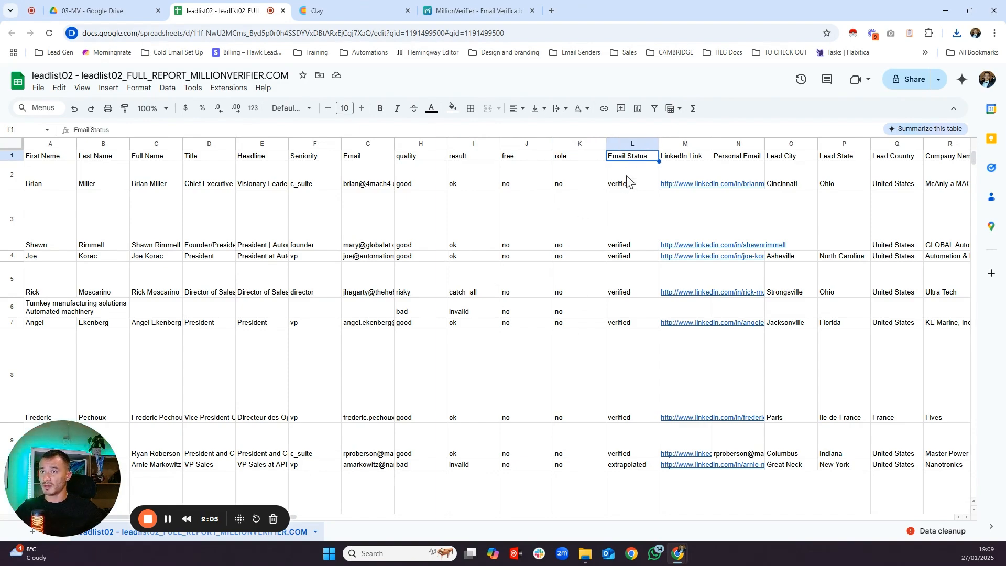
click(626, 180)
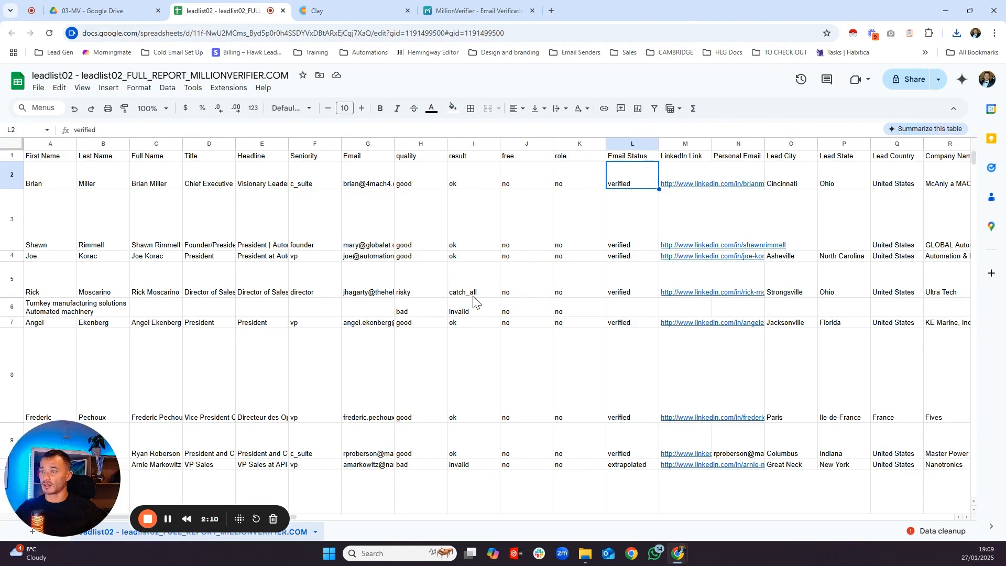
click(407, 293)
click(456, 293)
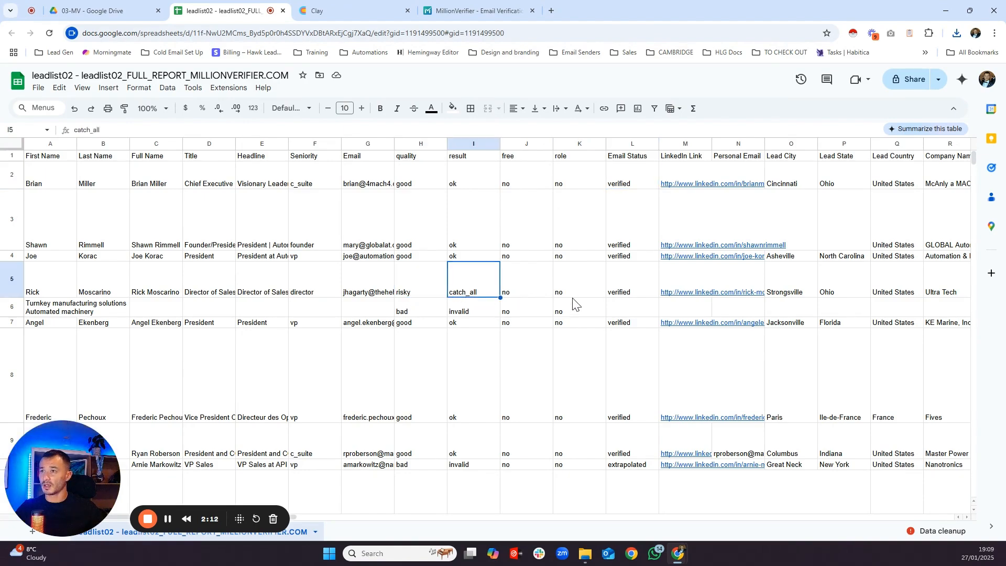
Delete the result, free, role and Email Status columns from the leadlist02 MillionVerifier report, keeping the quality column
click(434, 294)
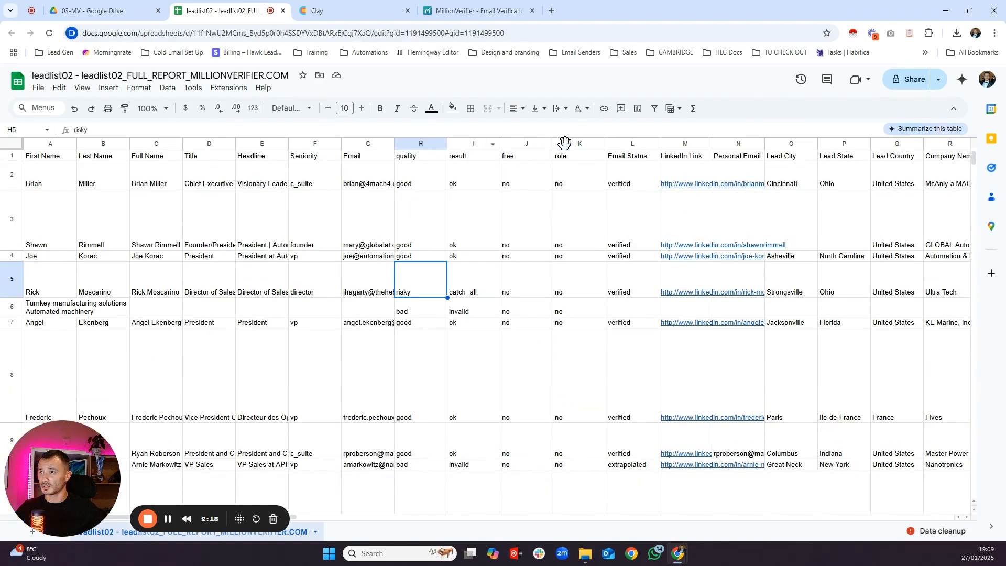
click(497, 145)
drag(501, 148, 619, 143)
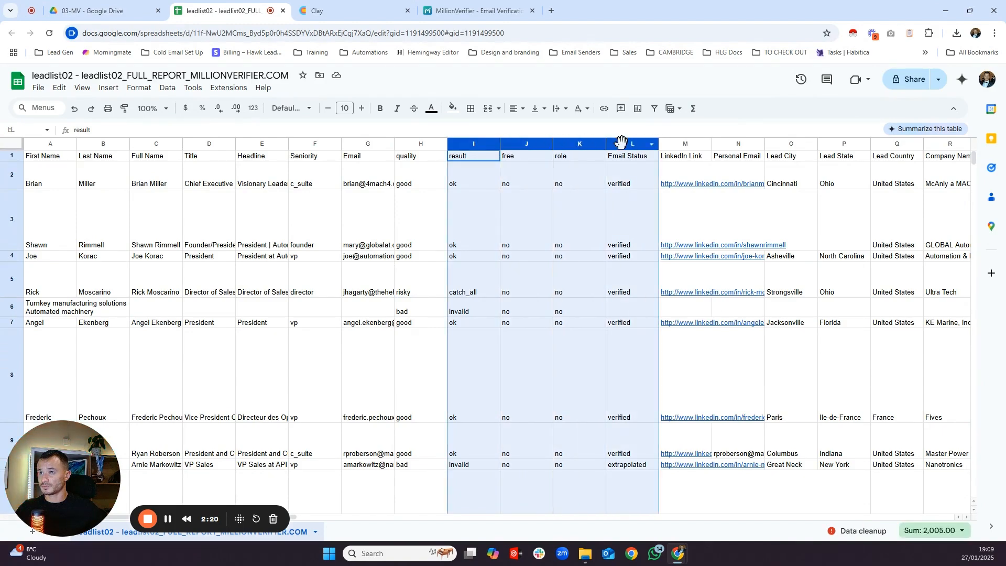
right_click(623, 145)
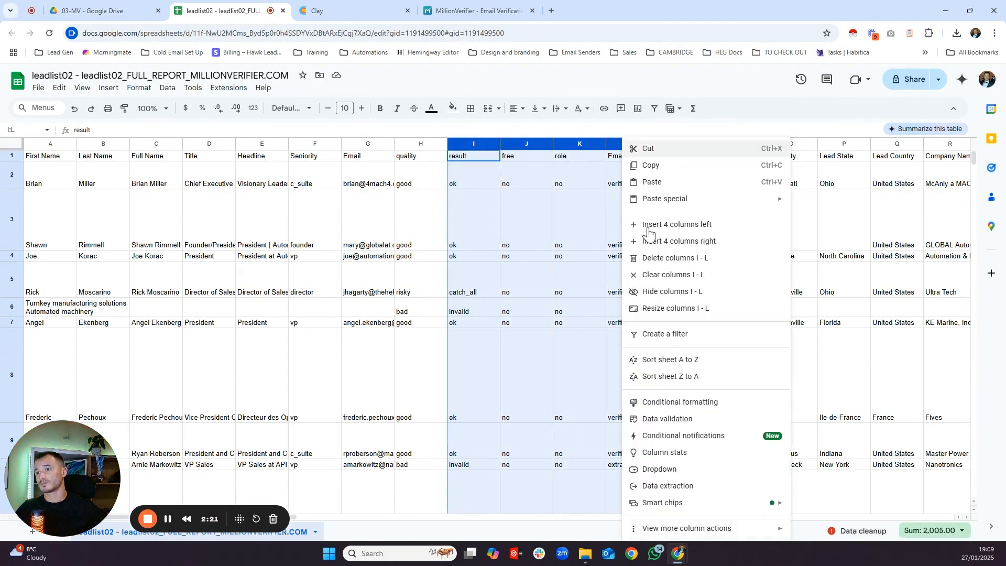
click(654, 258)
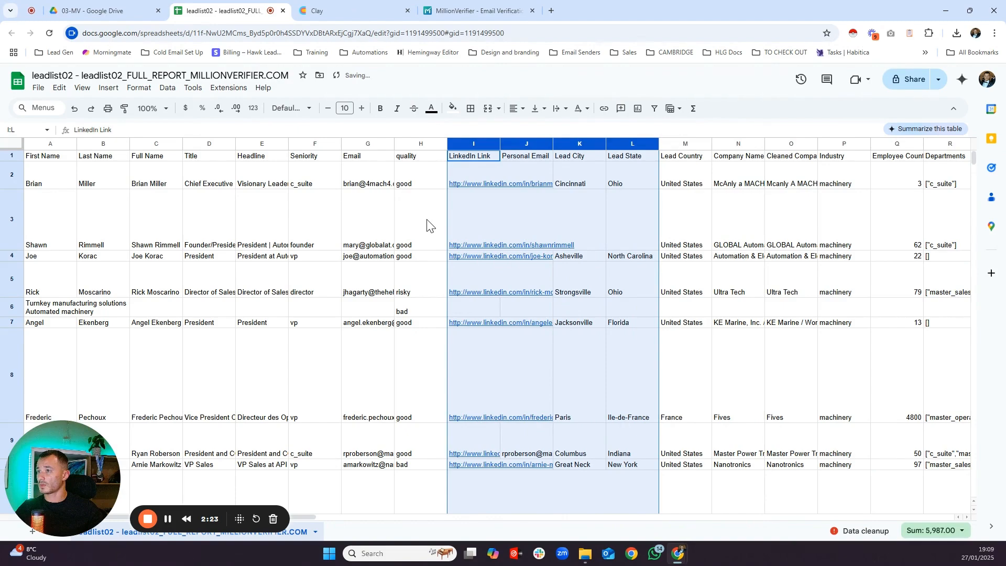
click(400, 230)
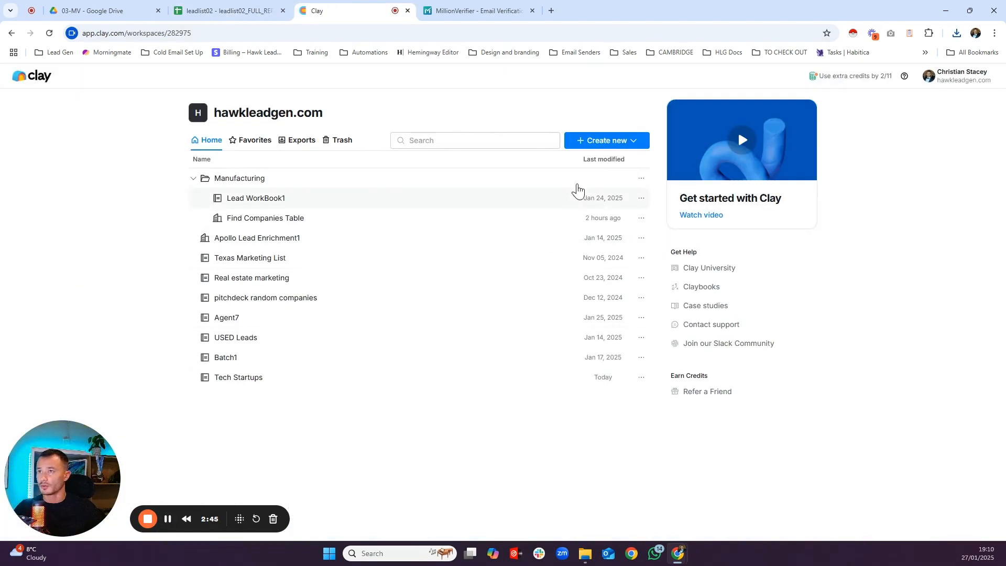
In Clay, import the leadlist02 full MillionVerifier report CSV into a new blank table, with the first row as column names
click(600, 142)
click(597, 187)
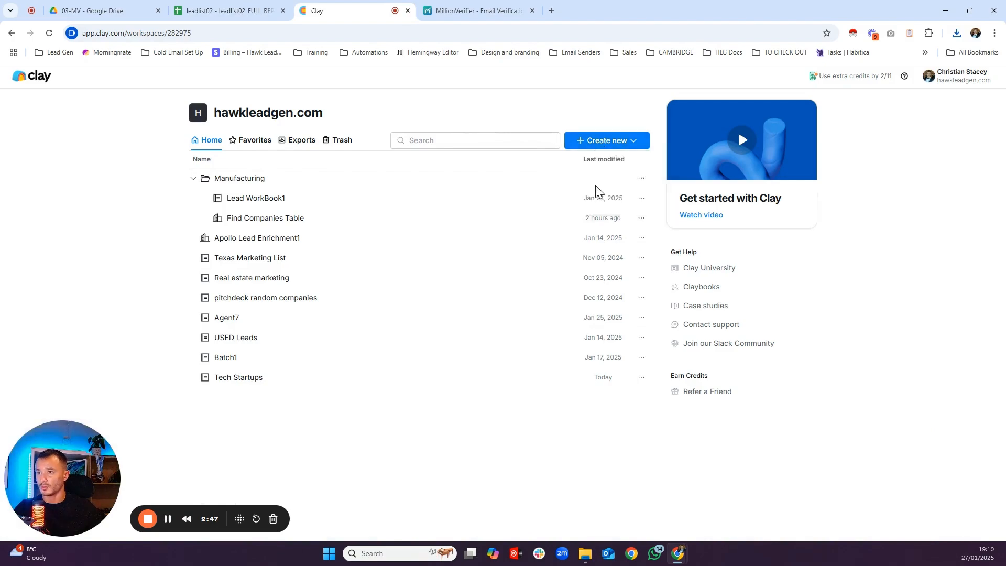
click(418, 335)
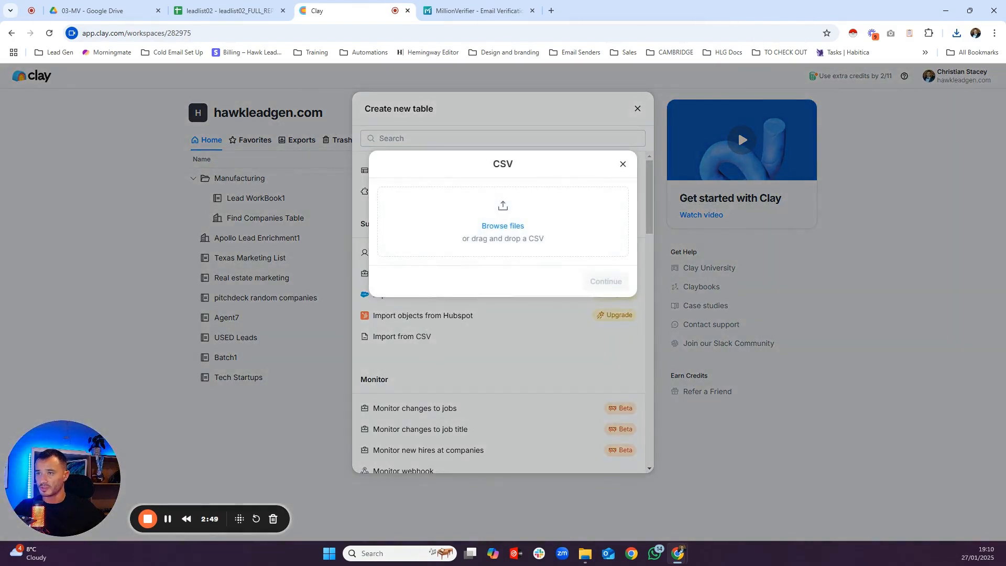
click(468, 231)
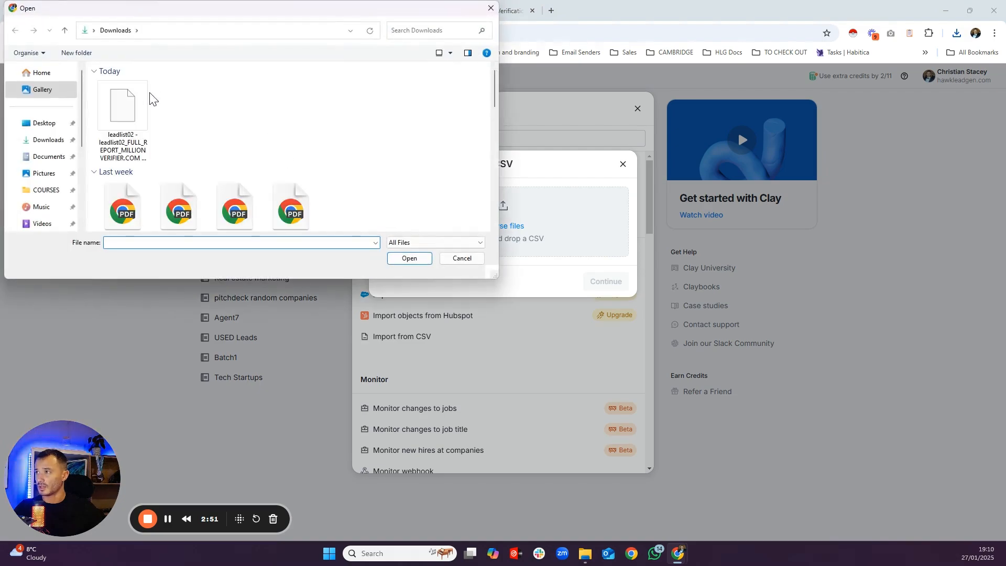
click(119, 112)
double_click(118, 112)
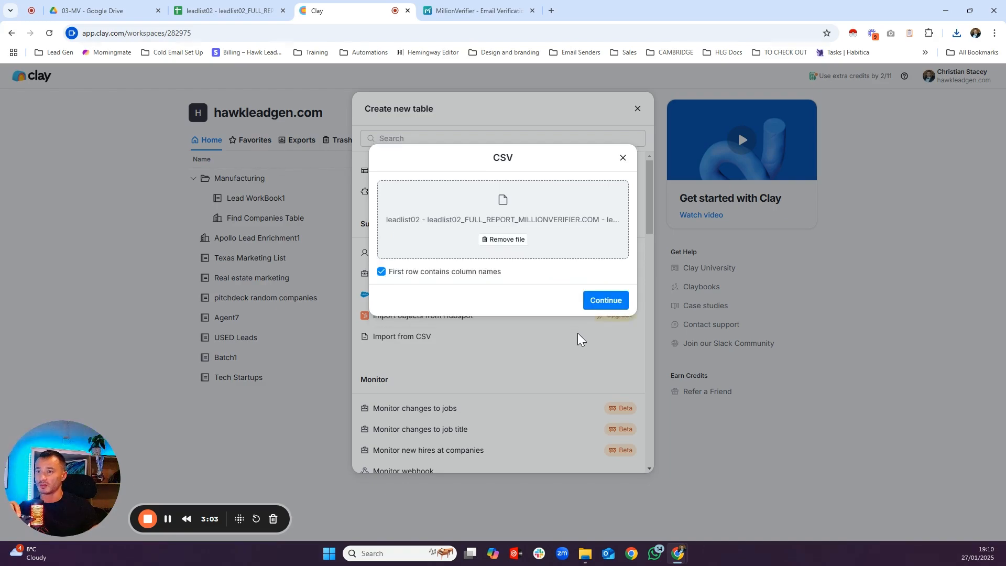
click(595, 300)
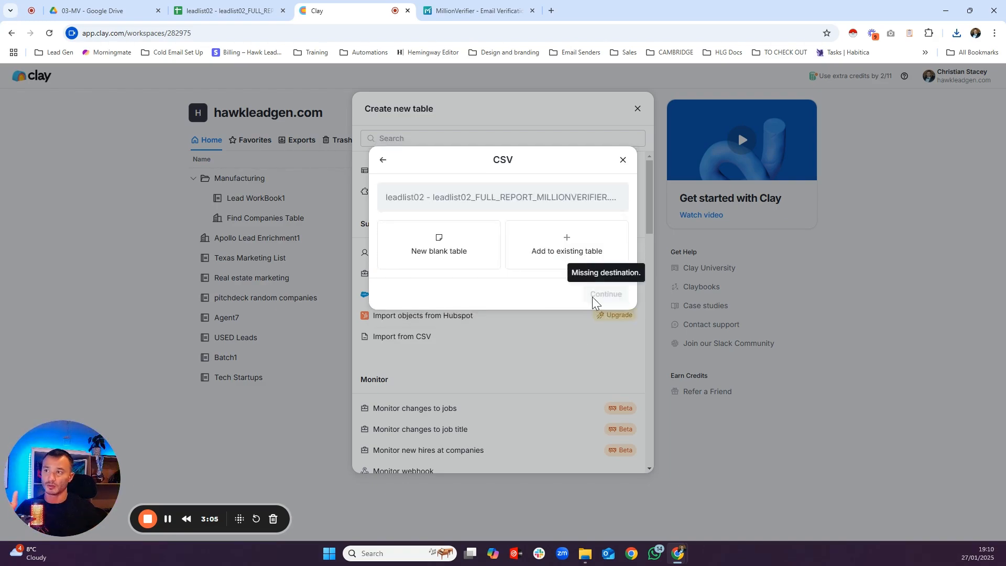
click(448, 258)
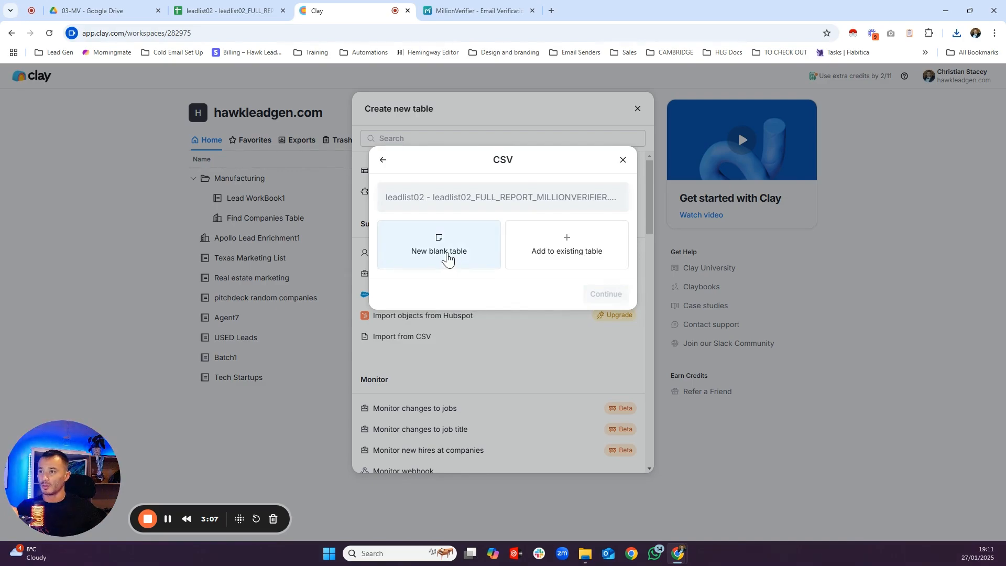
click(606, 298)
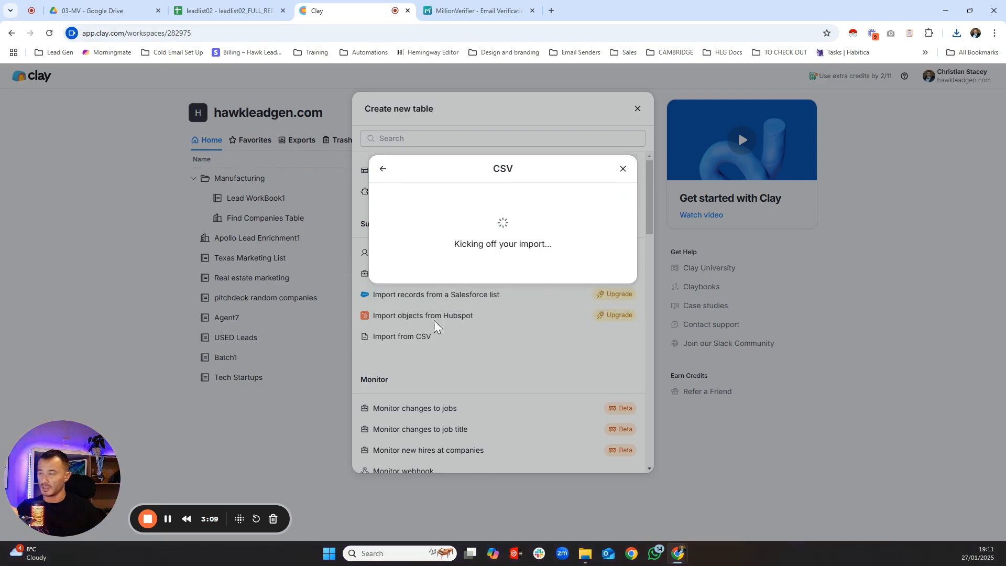
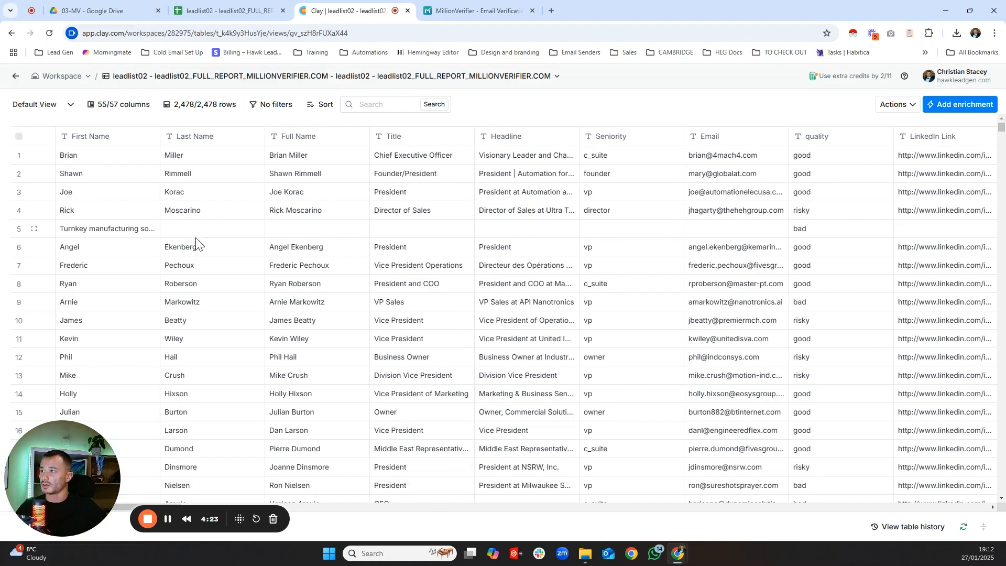
Delete the stray row 5 that holds only "Turnkey manufacturing" text from the Clay table
click(117, 230)
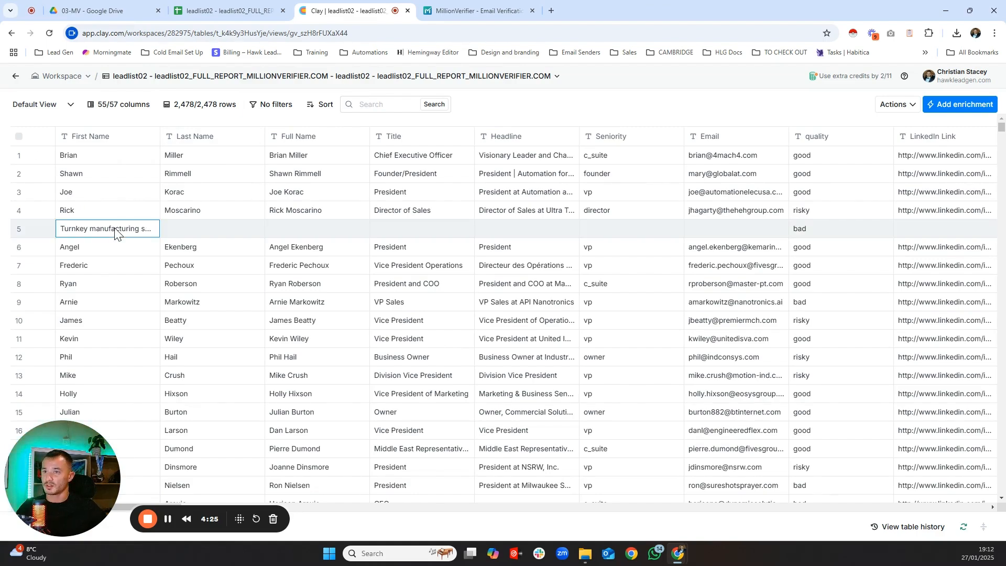
click(19, 229)
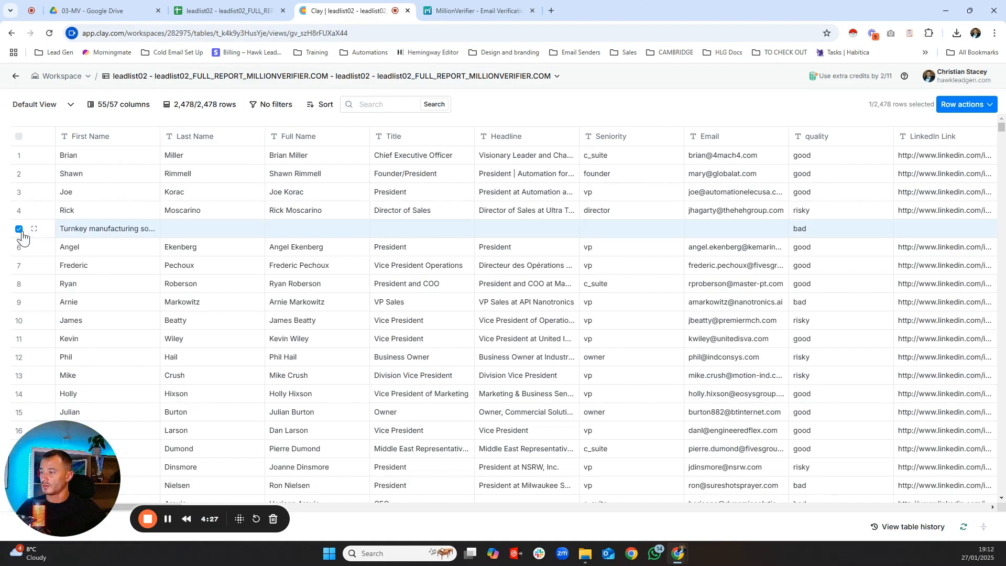
click(967, 106)
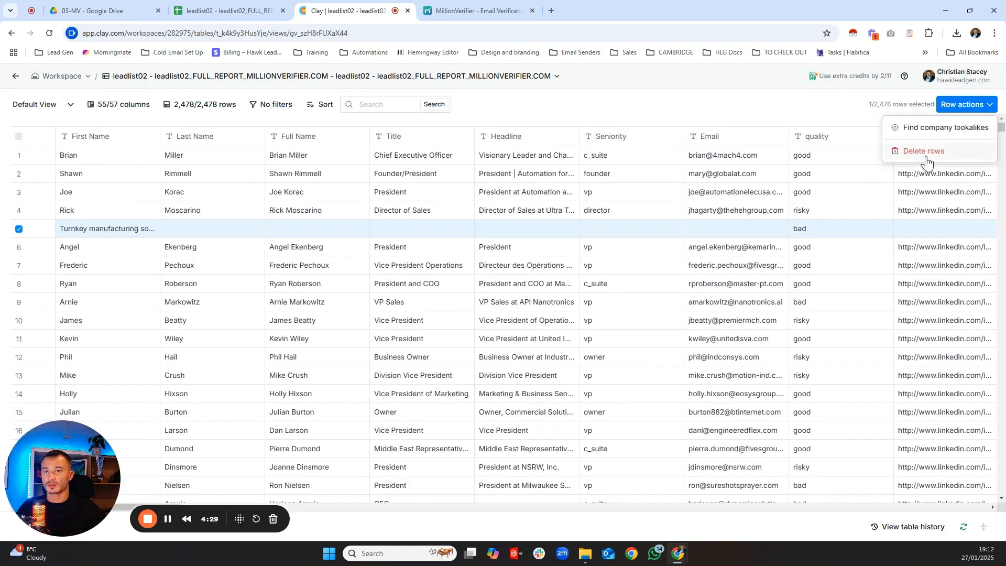
key(Delete)
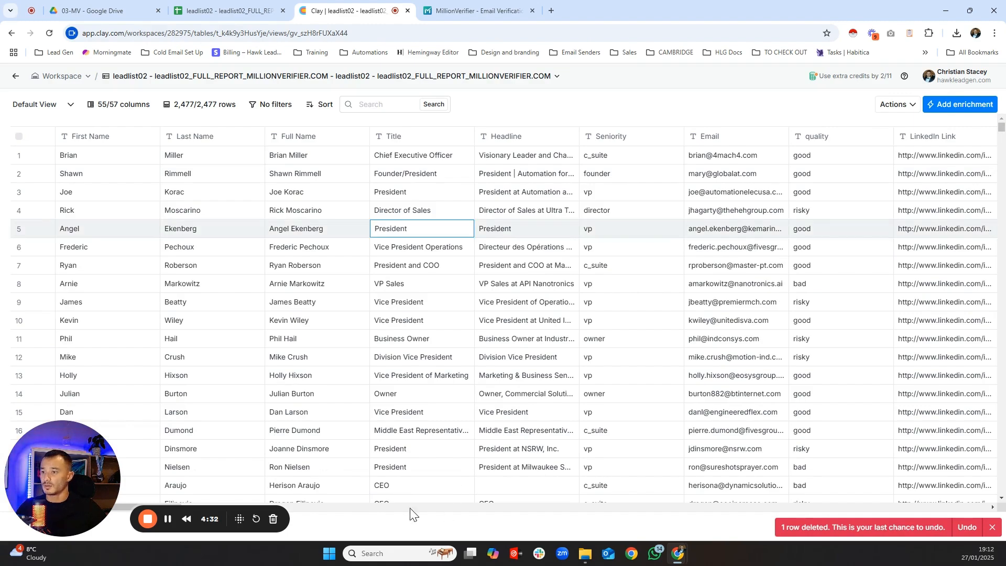
Add a Findymail Validate Email enrichment between the Email and quality columns, with the Email column as its input
drag(145, 507, 257, 507)
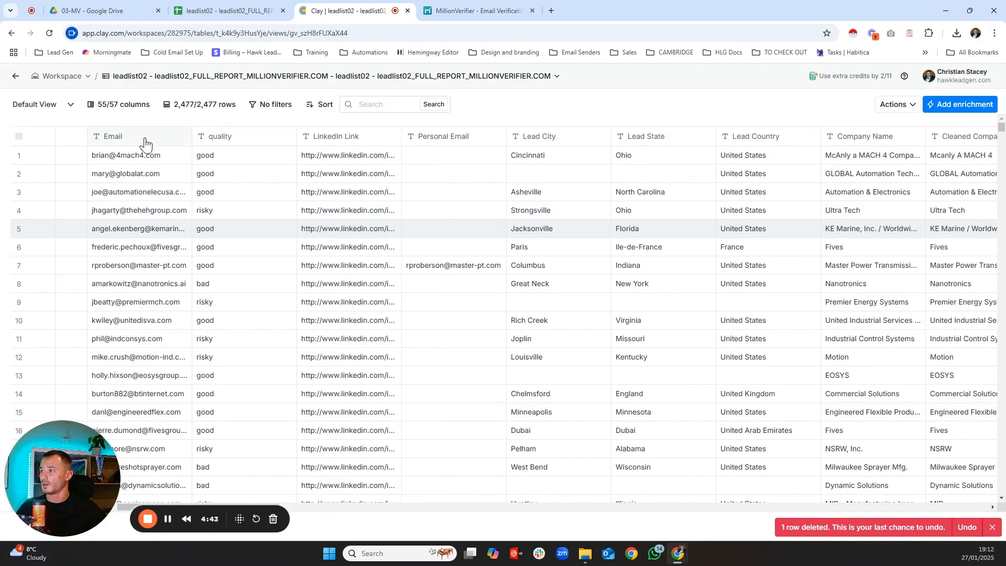
mouse_move(191, 133)
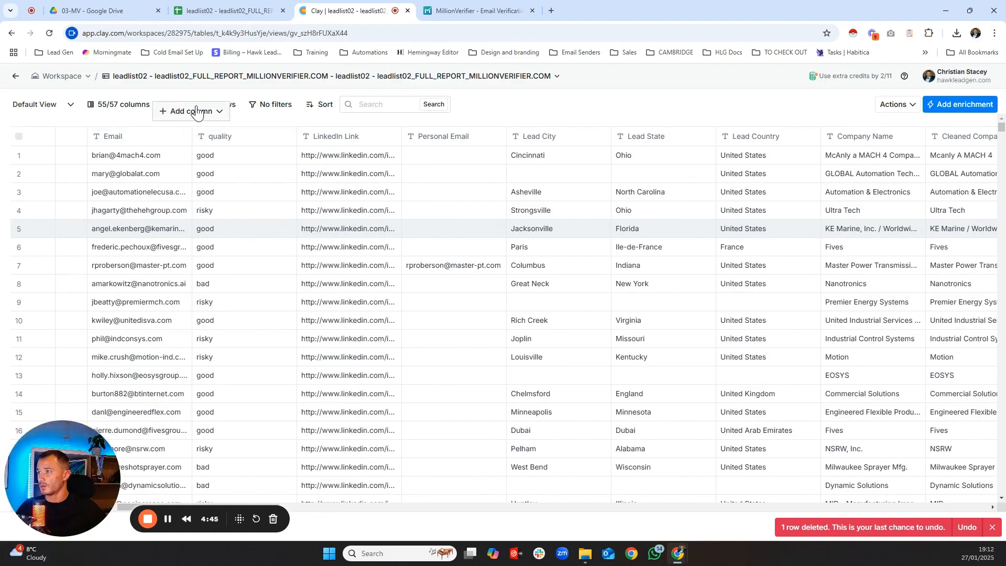
click(191, 111)
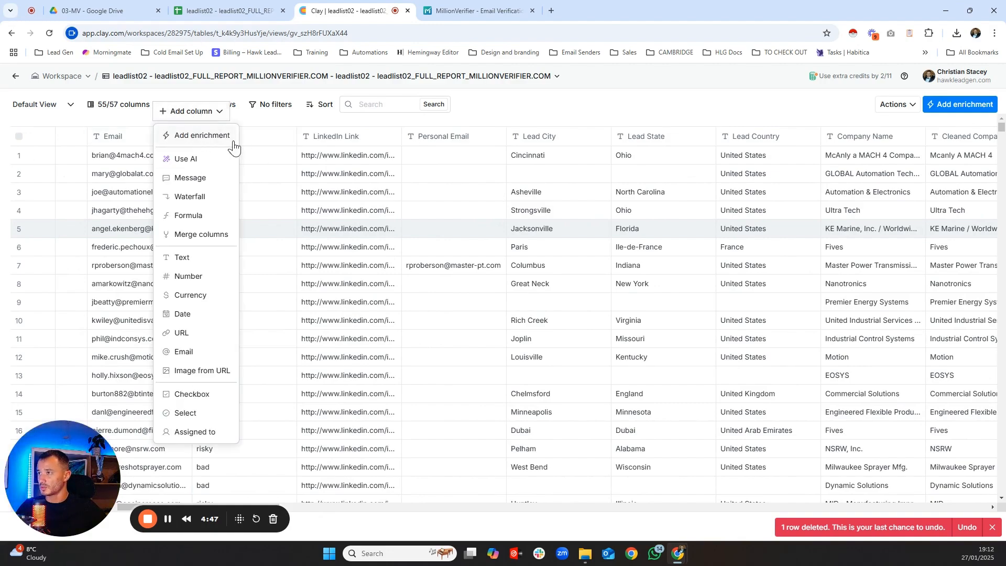
click(202, 135)
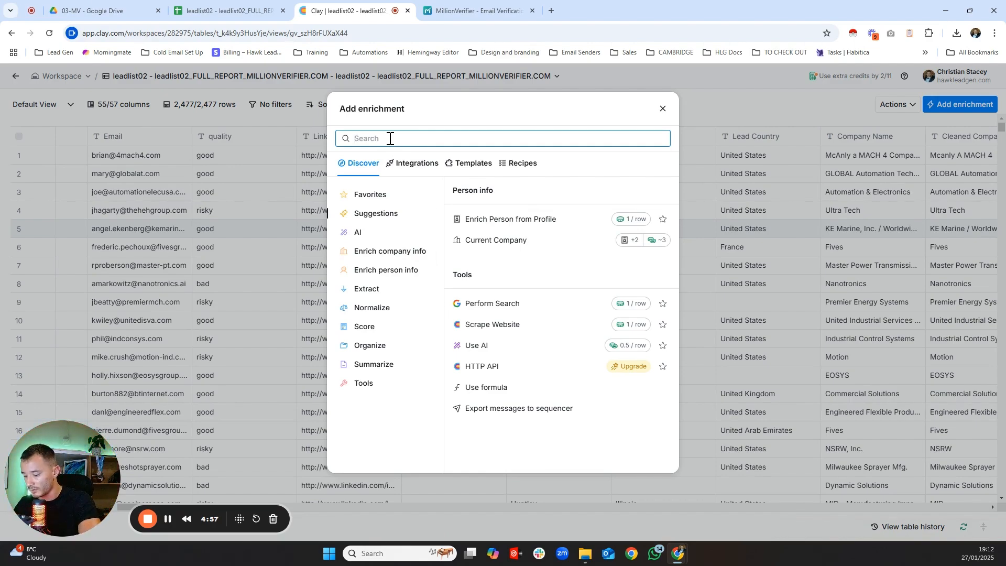
text(findymail)
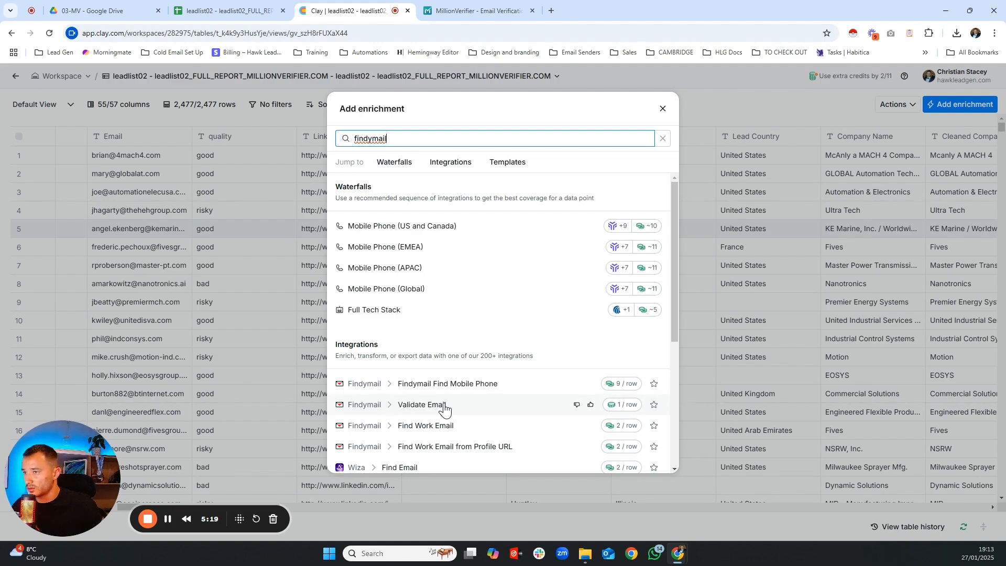
click(443, 407)
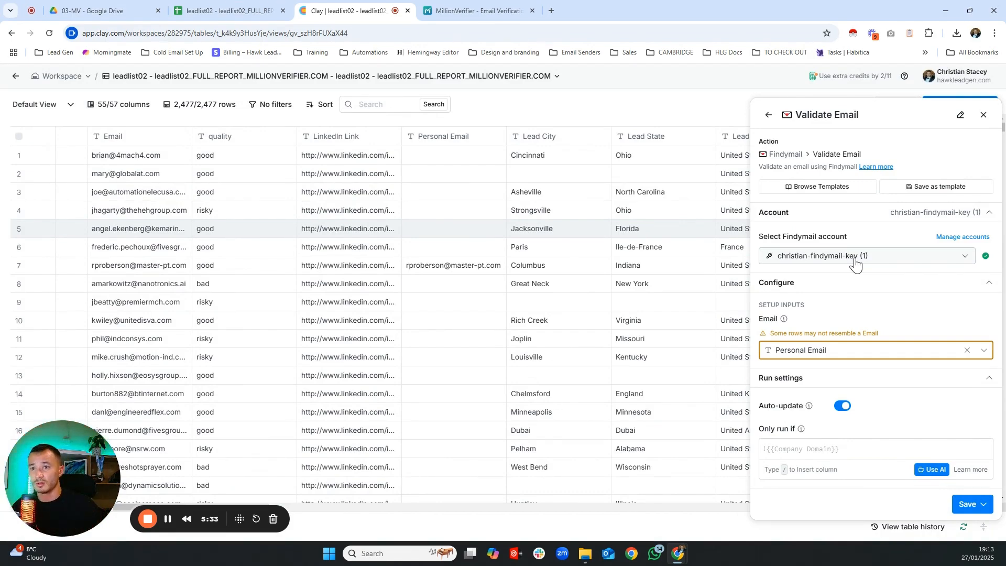
click(984, 350)
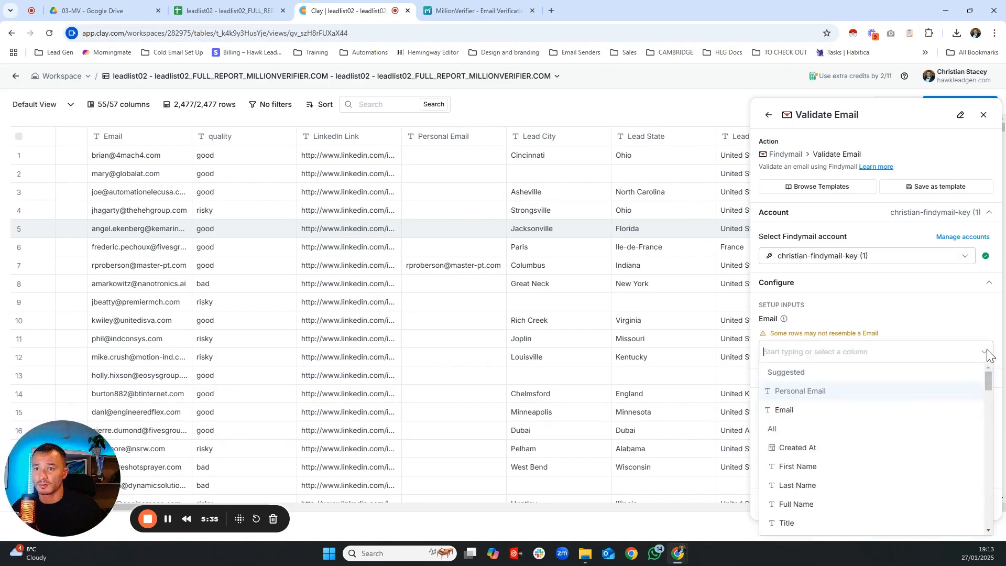
click(797, 413)
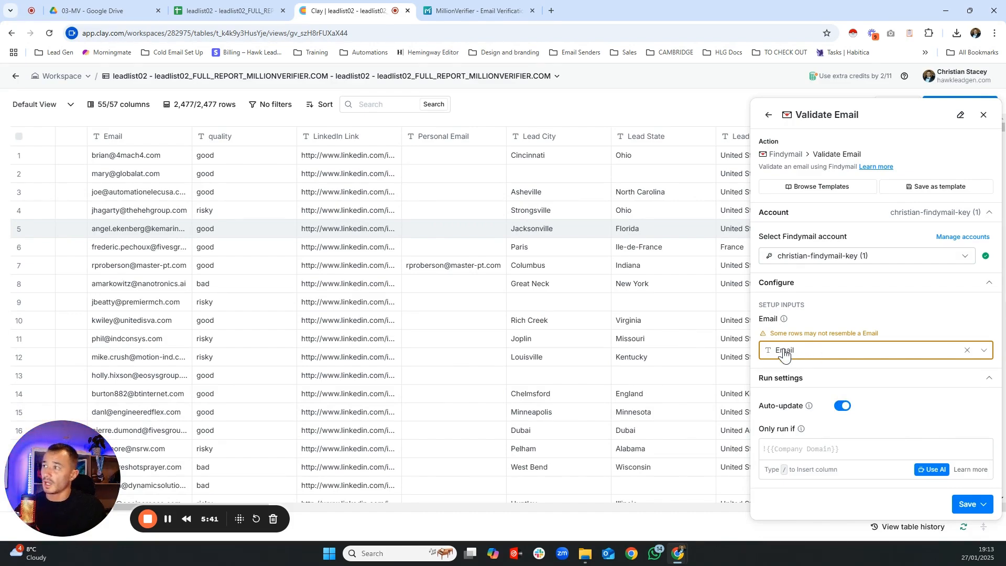
mouse_move(780, 352)
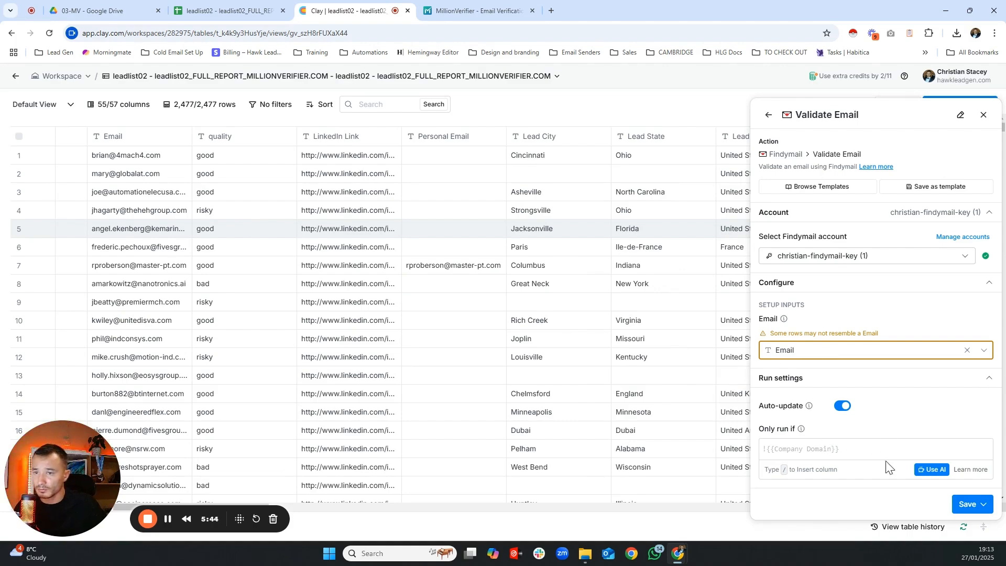
Open the AI formula generator for the Validate Email run condition and begin its description with "only run if"
click(832, 451)
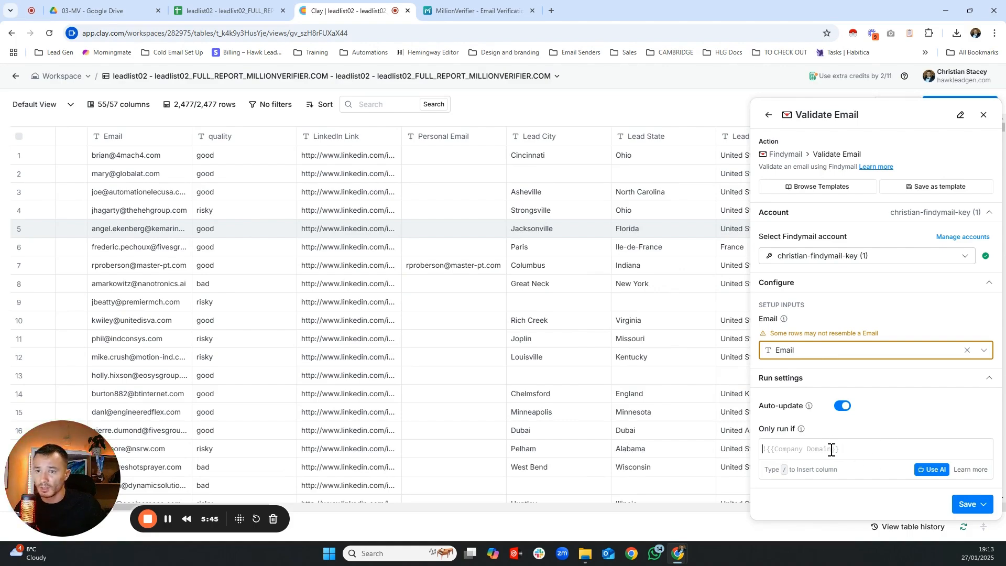
click(932, 470)
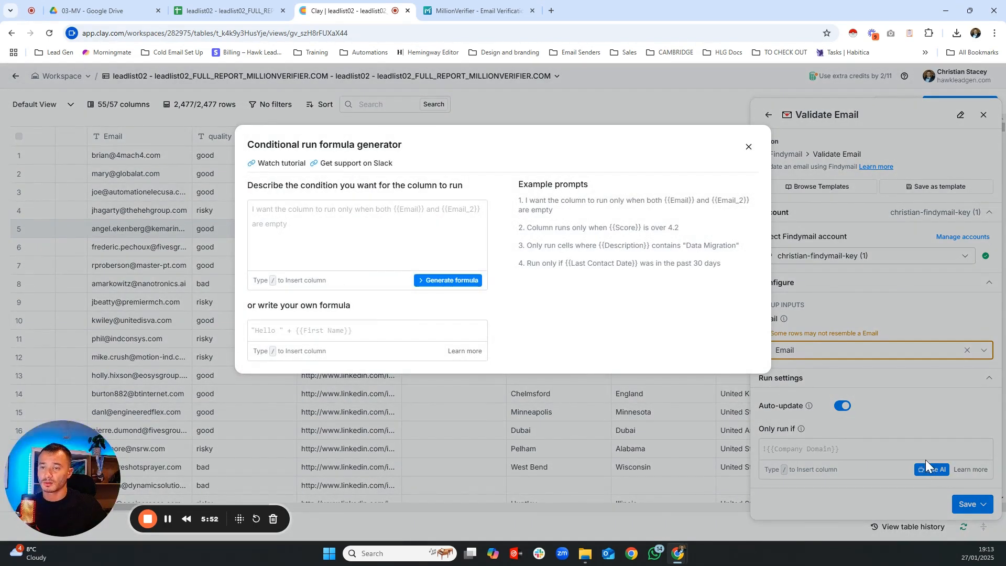
click(318, 214)
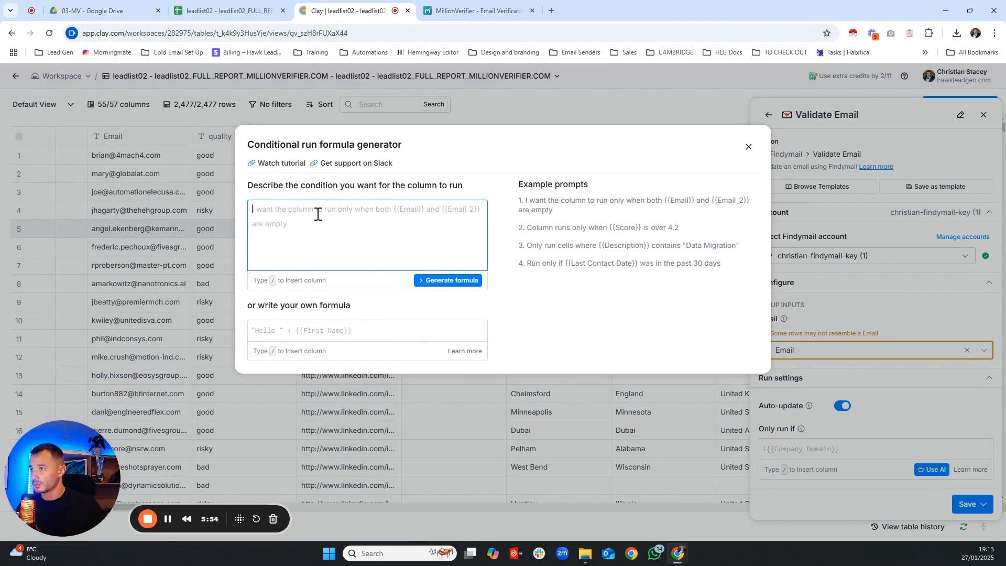
text(only run)
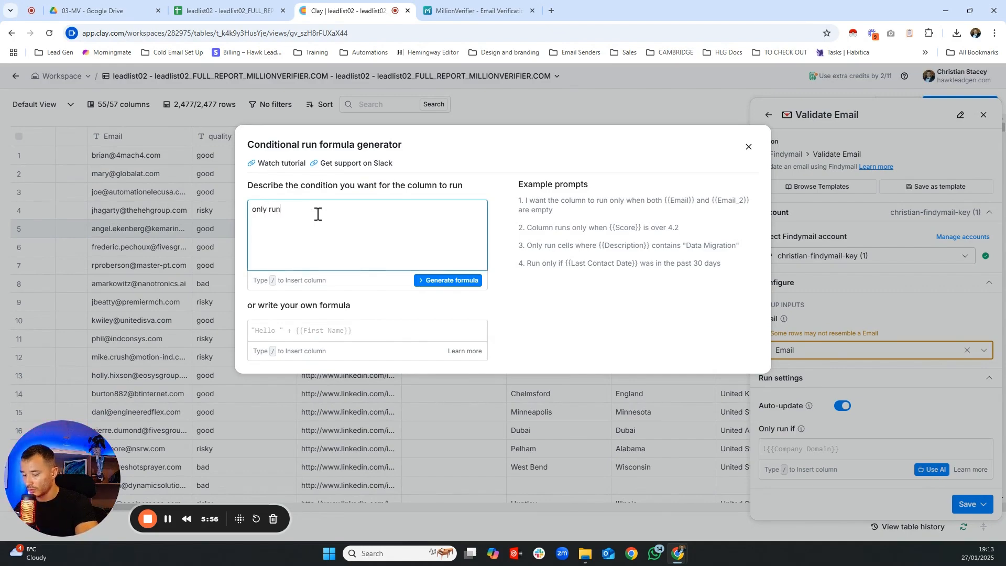
text( if)
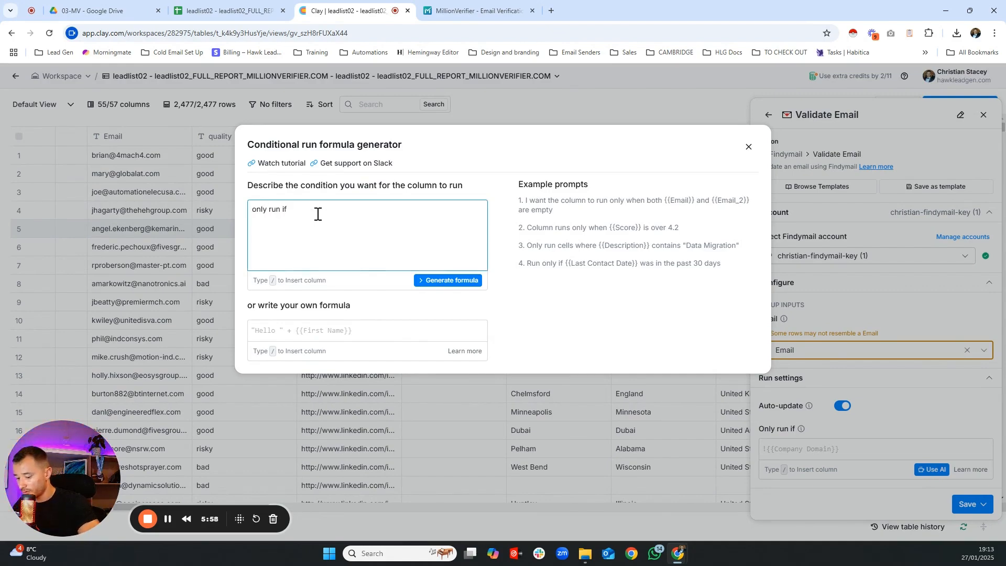
Generate and save a run condition for Validate Email: only run if the quality column is "risky"
text( /)
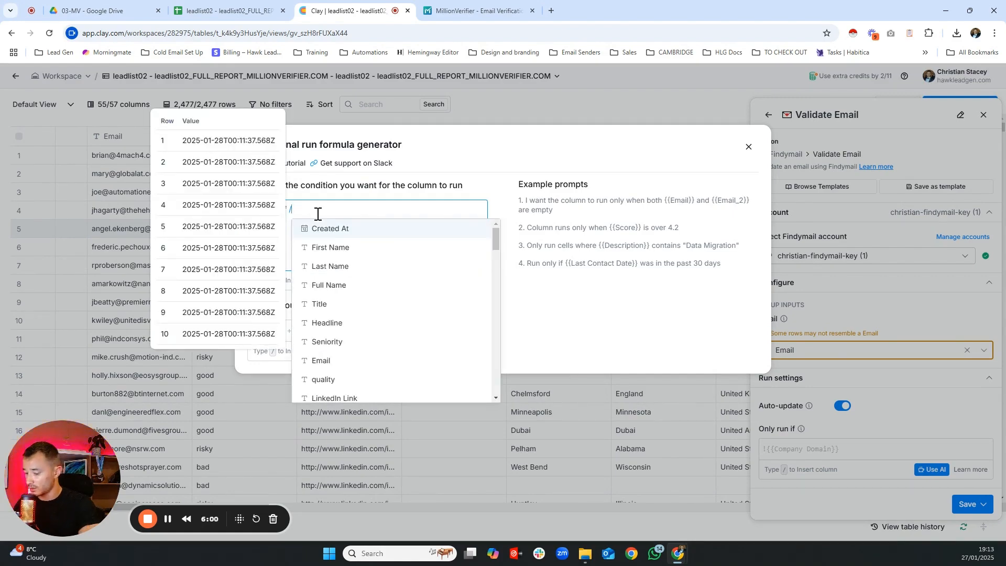
text(qualit)
key(Return)
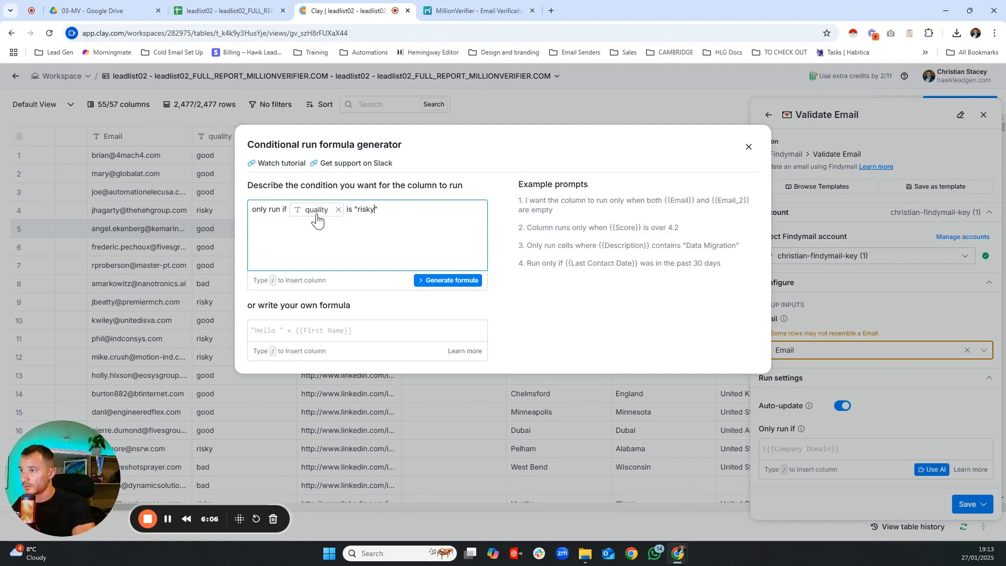
click(438, 280)
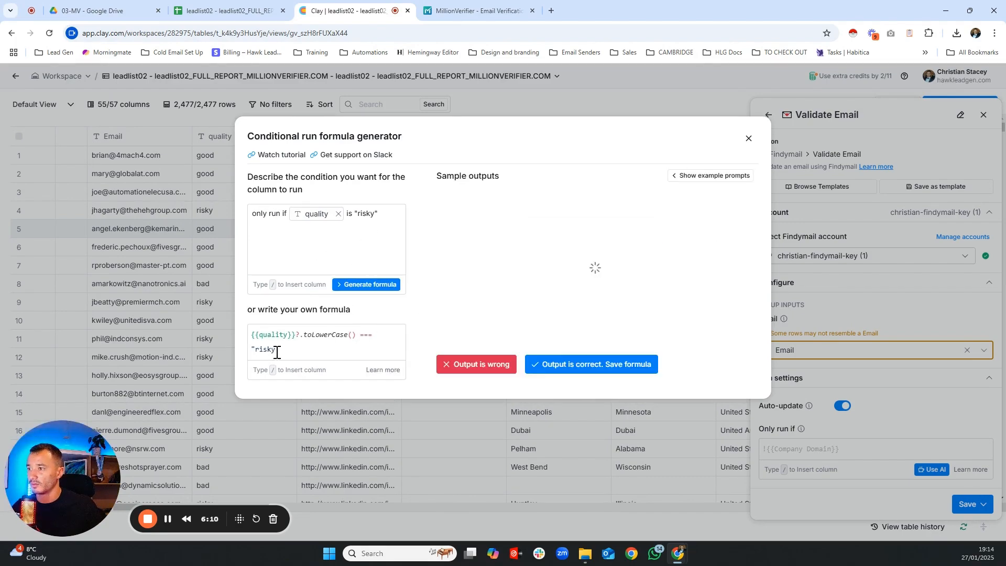
drag(277, 349, 251, 334)
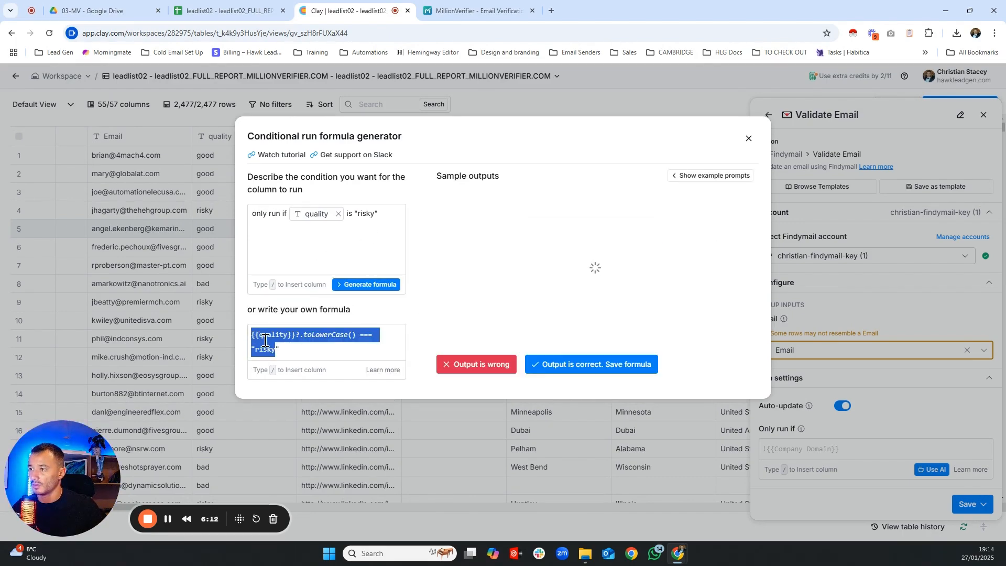
click(314, 356)
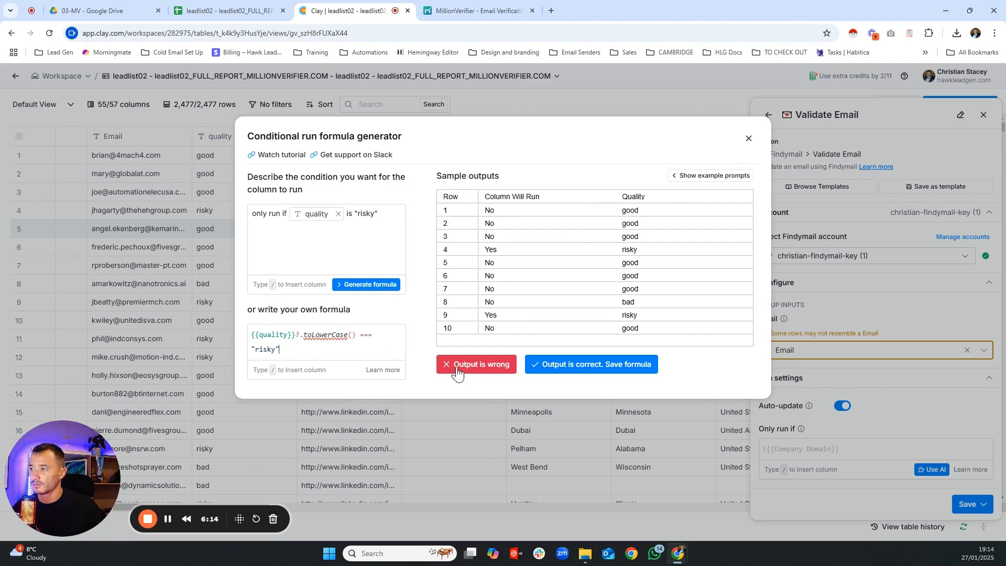
click(580, 366)
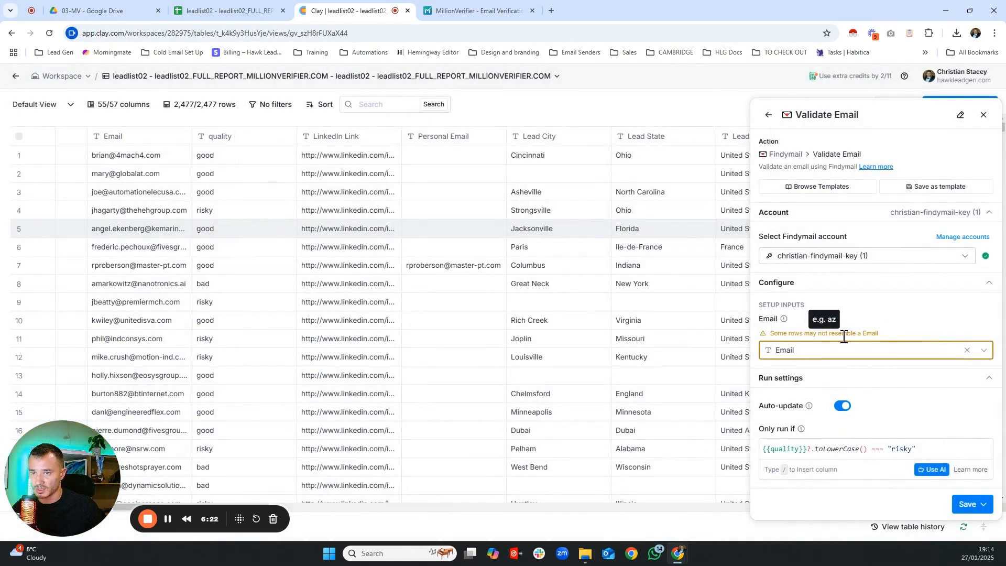
Save the Validate Email enrichment as a new column without running it on any rows
click(971, 511)
click(936, 478)
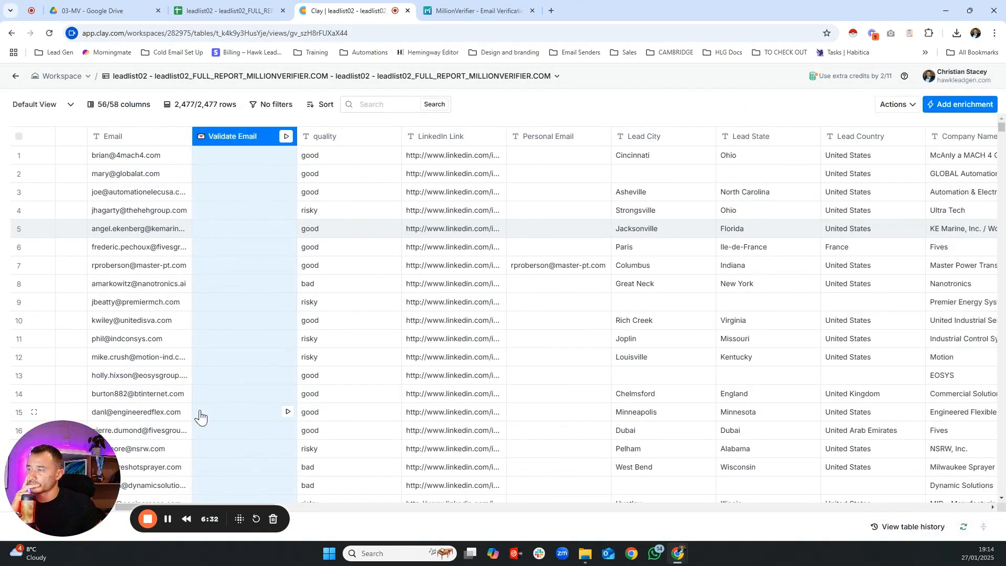
click(168, 519)
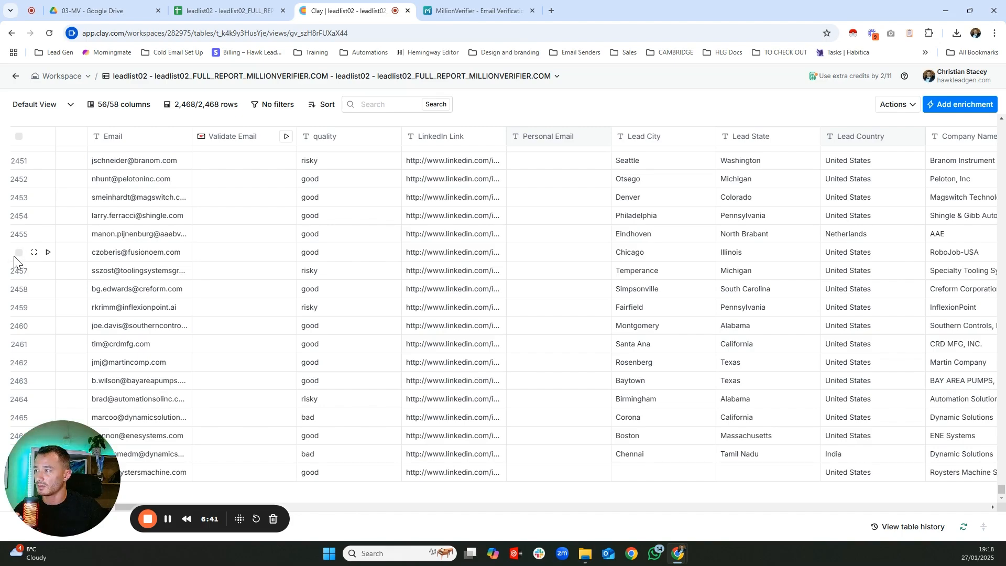
Run the Validate Email column on 10 rows as a test
scroll(20, 257, up, 7)
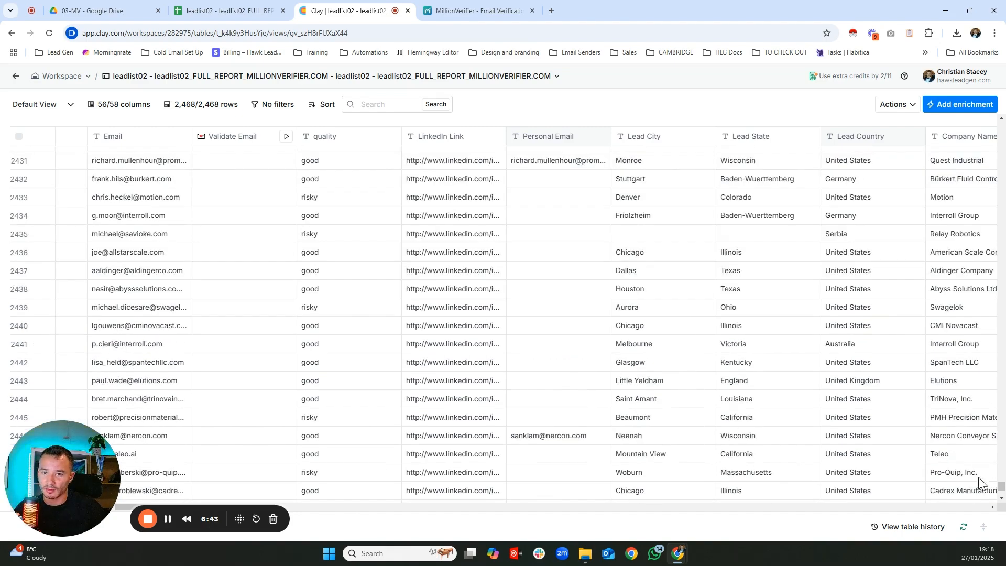
drag(998, 192, 1001, 129)
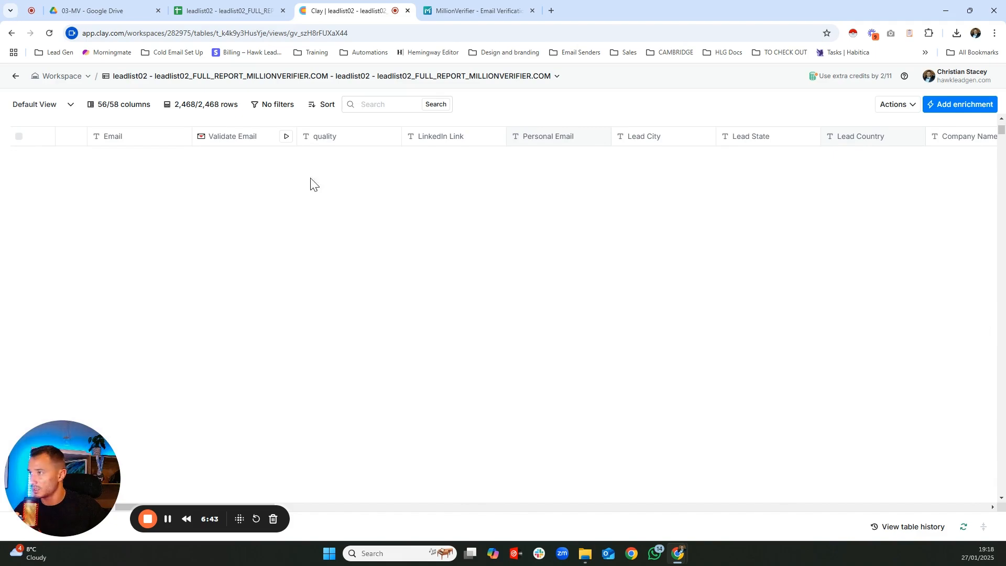
click(255, 138)
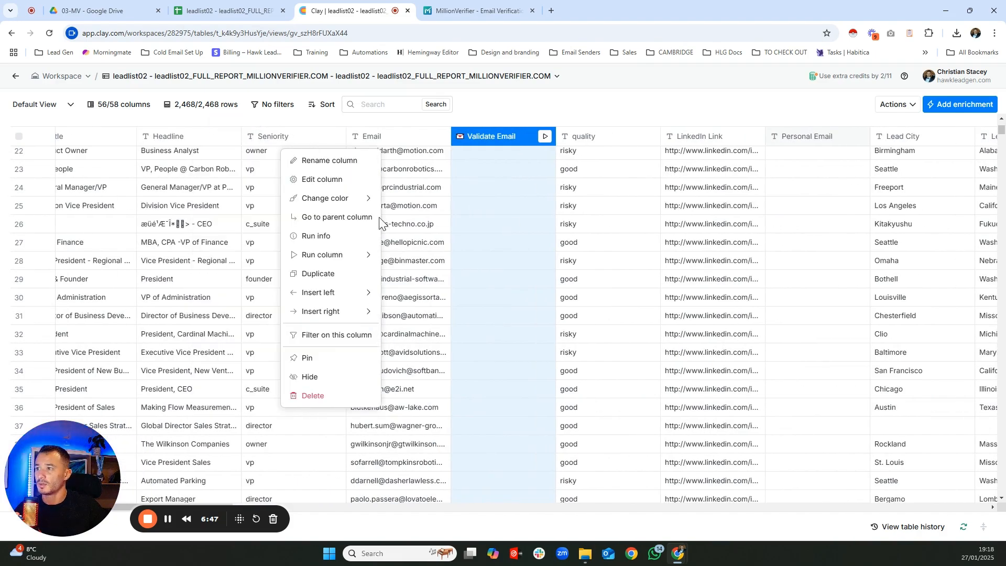
mouse_move(485, 257)
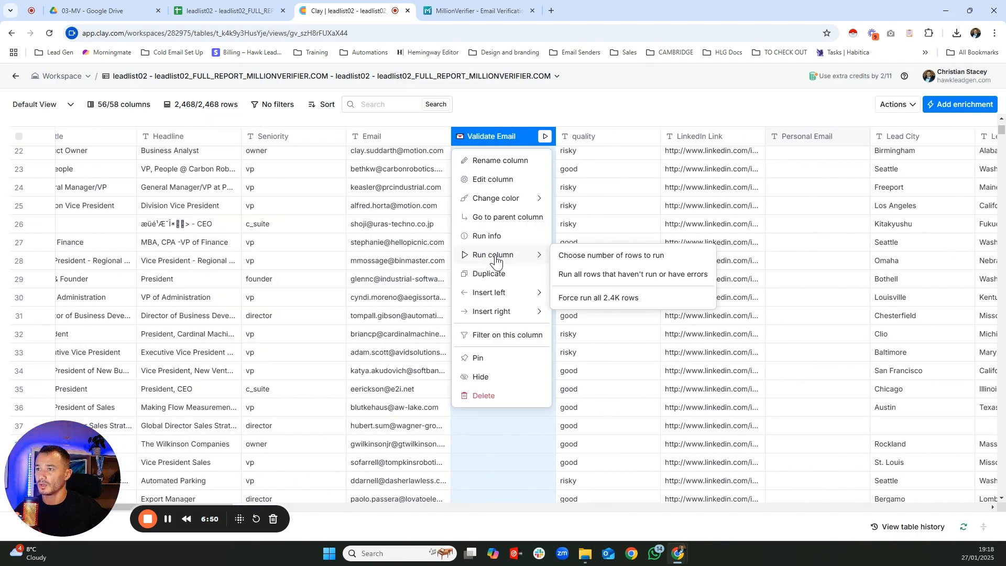
click(602, 257)
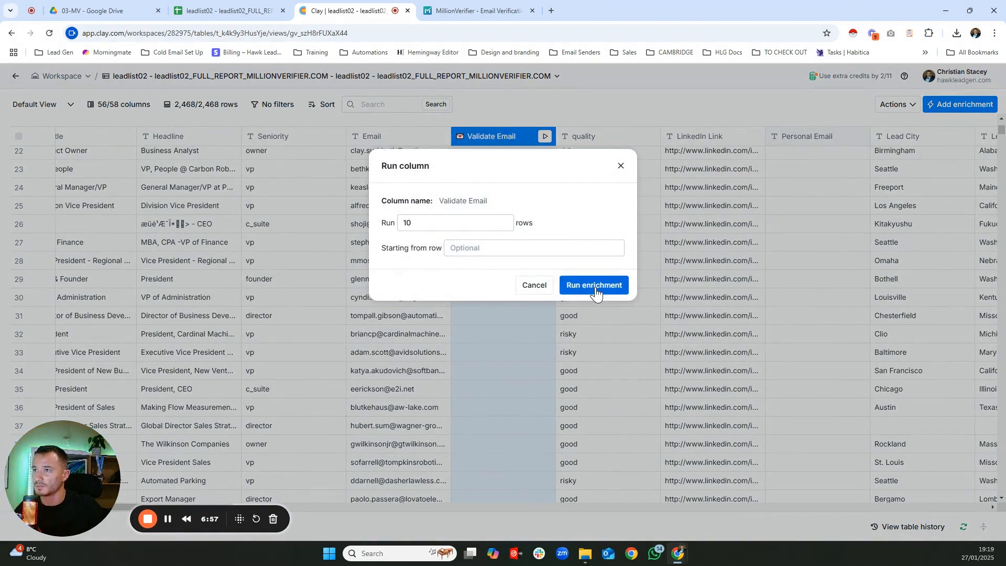
click(595, 288)
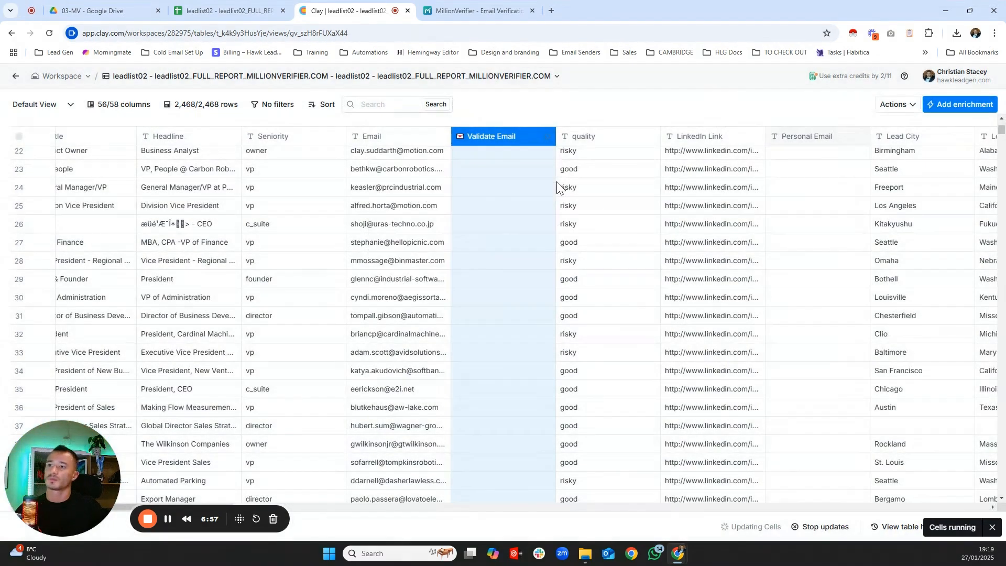
Run the Validate Email column on the remaining rows of the table
scroll(557, 187, up, 7)
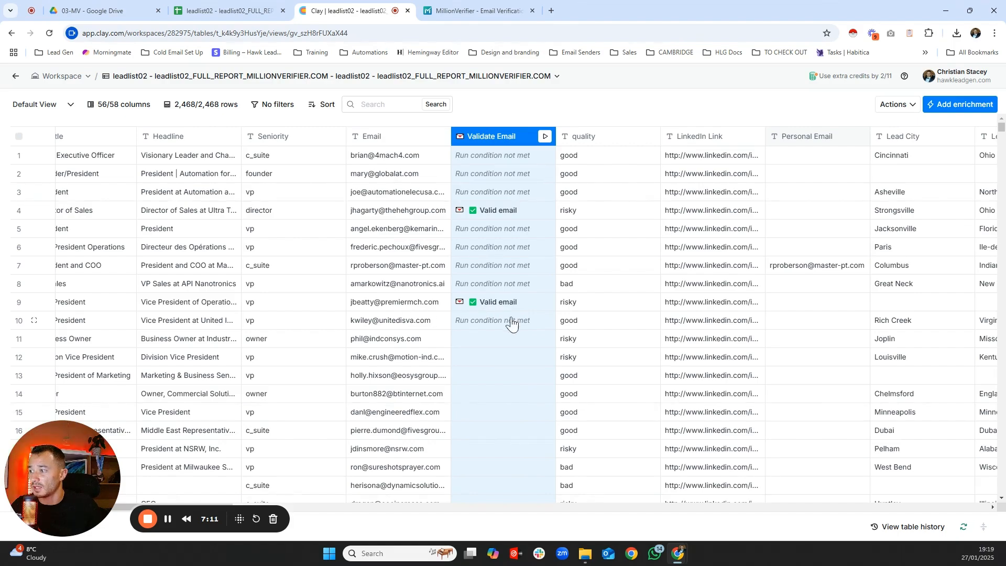
double_click(492, 136)
click(547, 121)
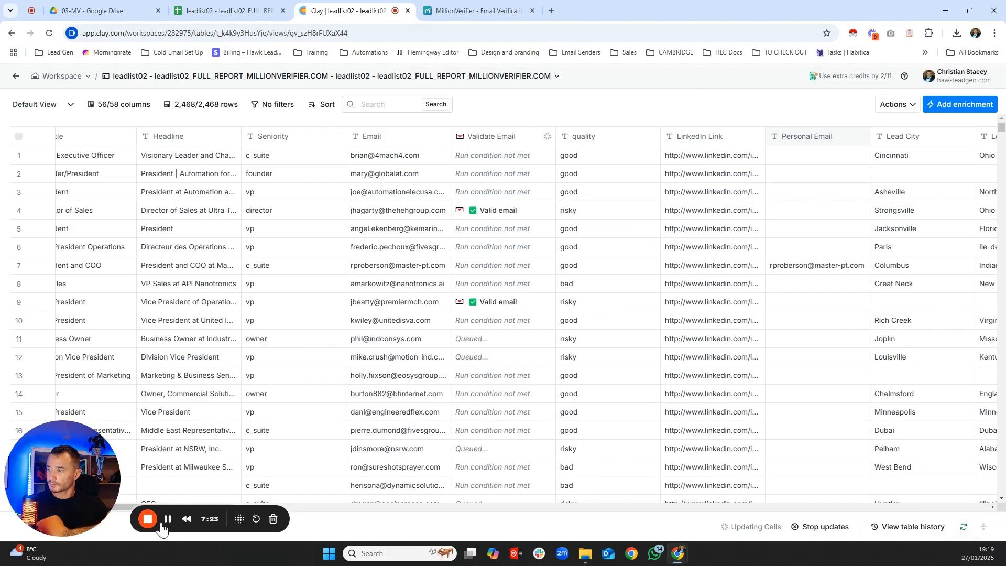
Examine the validation results of the risky emails down the table, including the cell details for row 54
scroll(519, 386, down, 1)
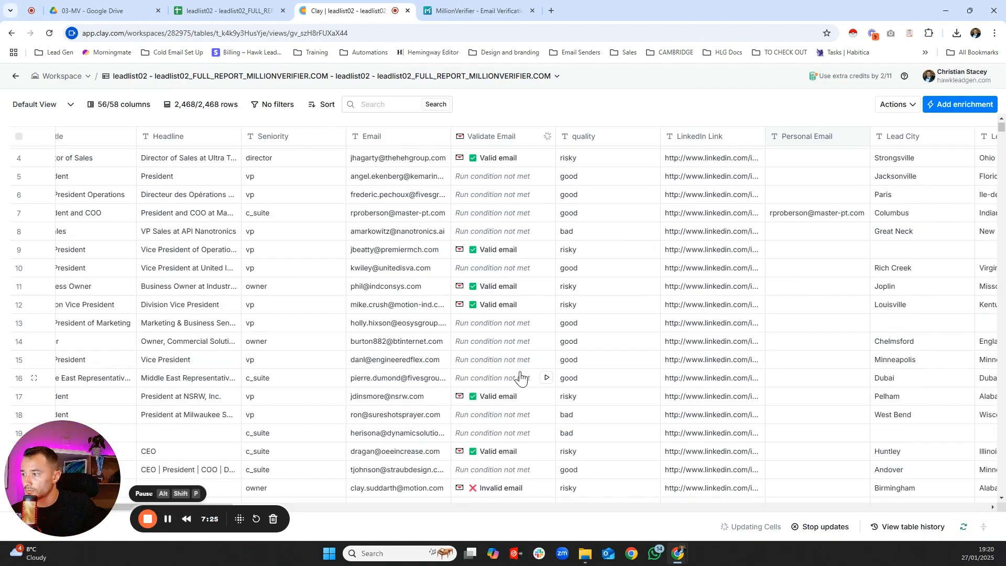
scroll(548, 347, down, 2)
scroll(478, 271, down, 1)
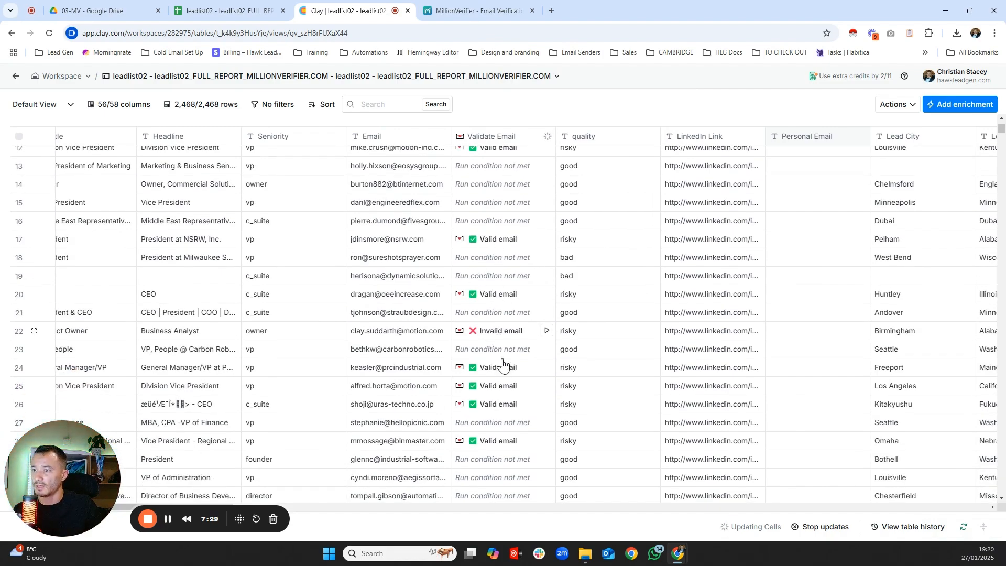
scroll(494, 336, down, 6)
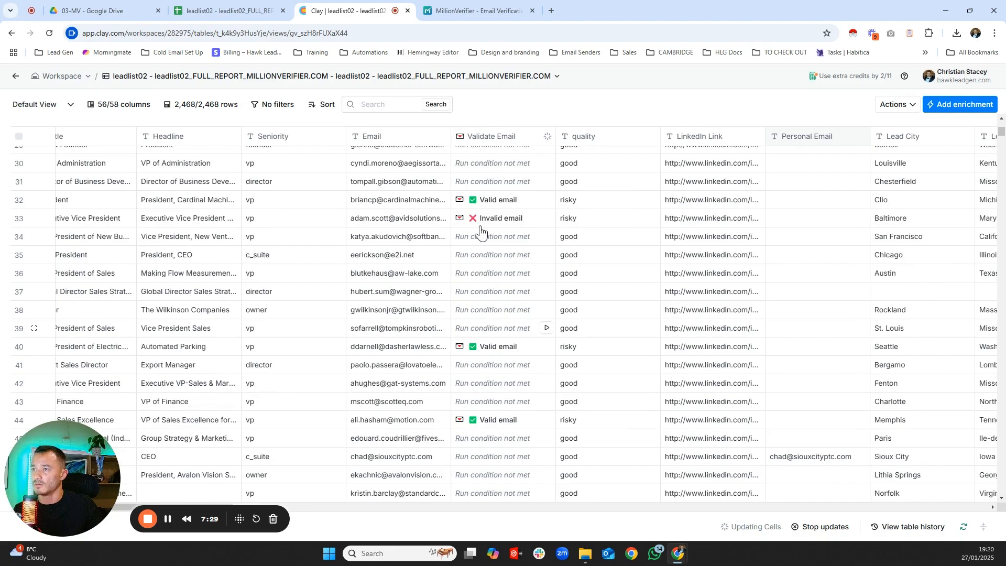
scroll(490, 336, down, 4)
scroll(494, 322, up, 4)
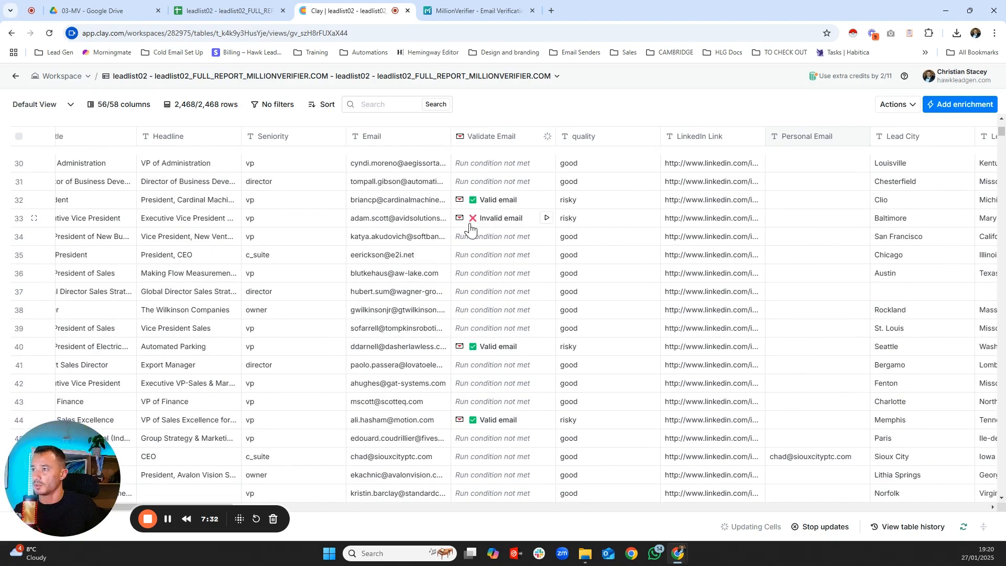
scroll(490, 226, down, 7)
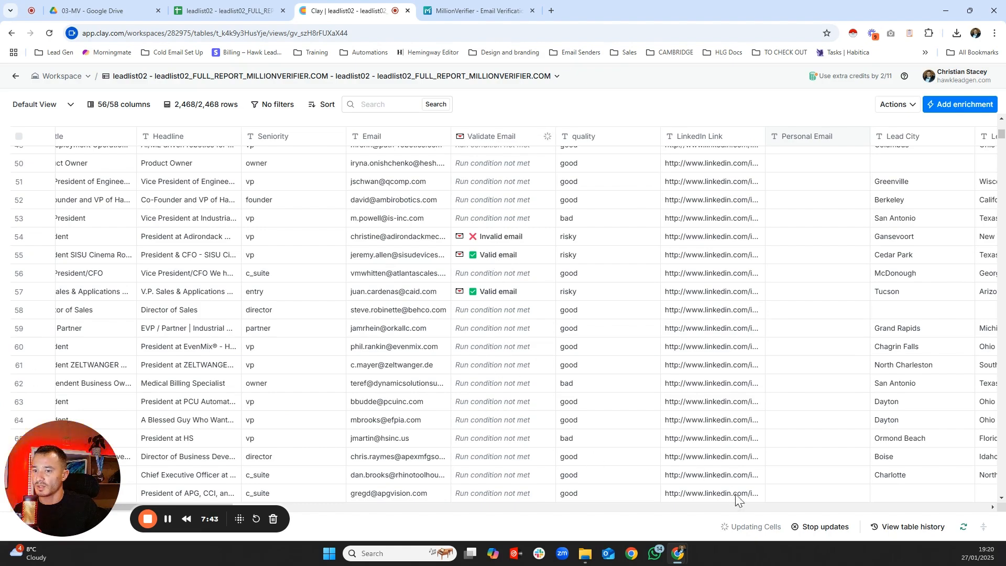
click(500, 240)
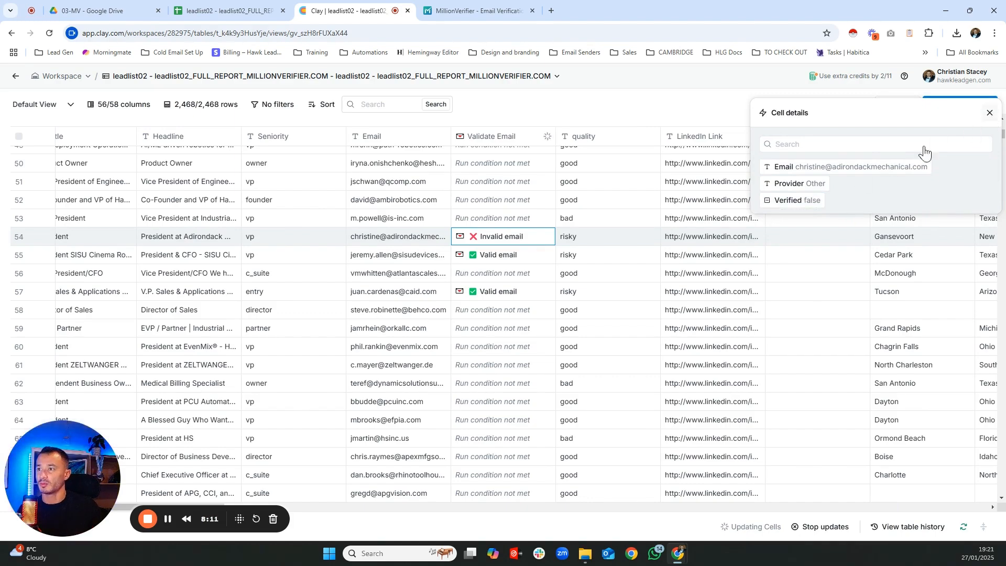
key(Escape)
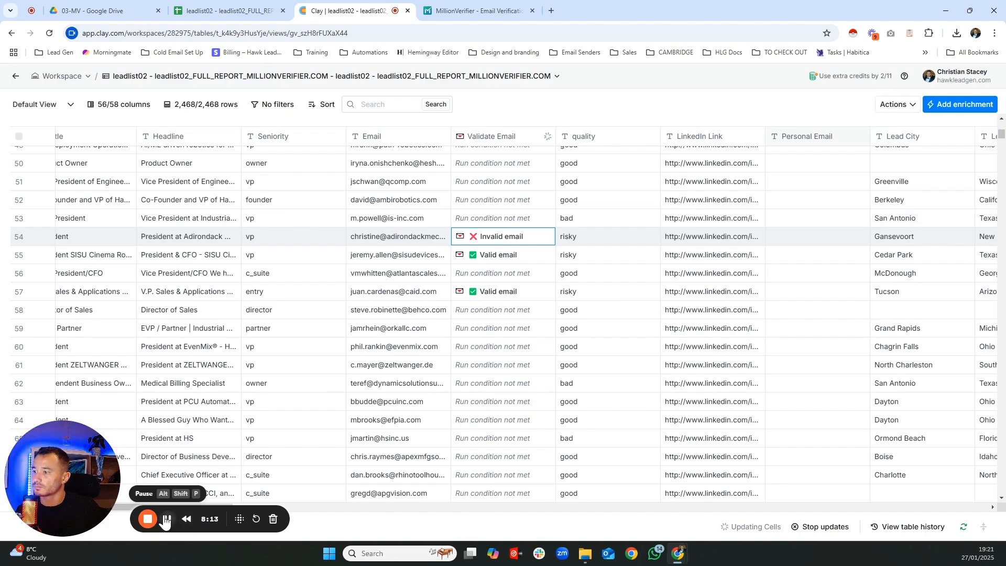
Add a Findymail Find Work Email enrichment directly after the Validate Email column, searching the enrichments for "findymai"
scroll(643, 295, up, 17)
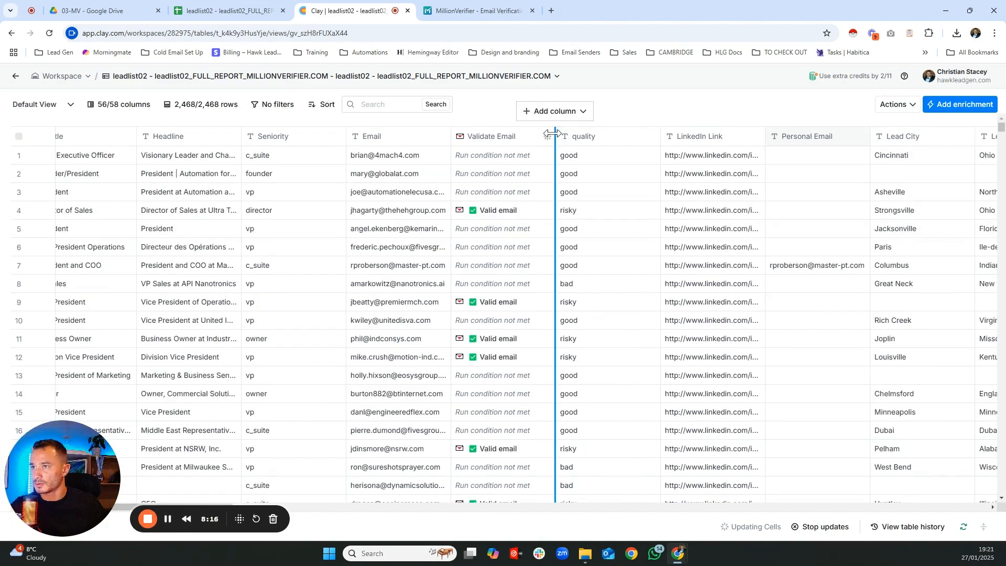
click(554, 112)
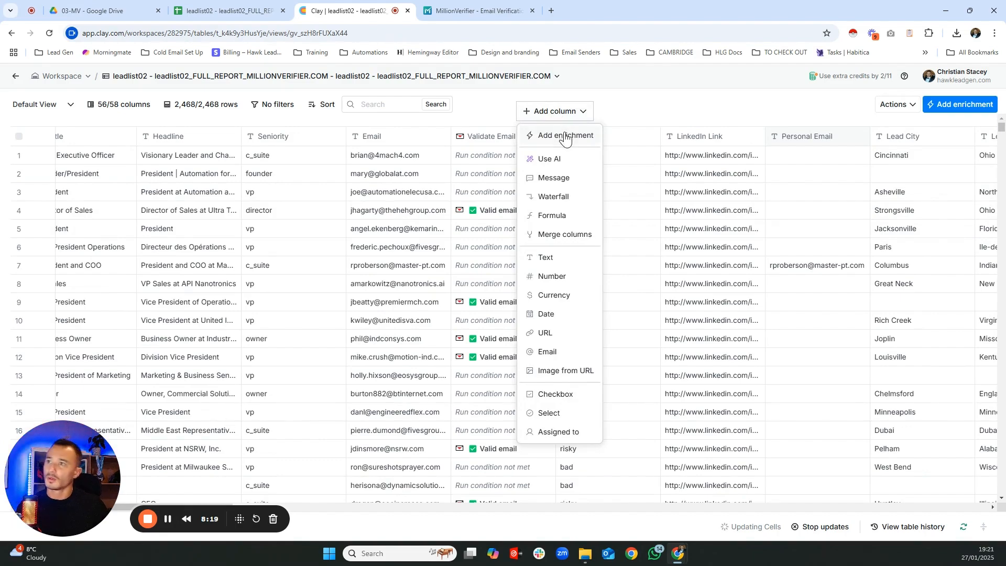
click(566, 137)
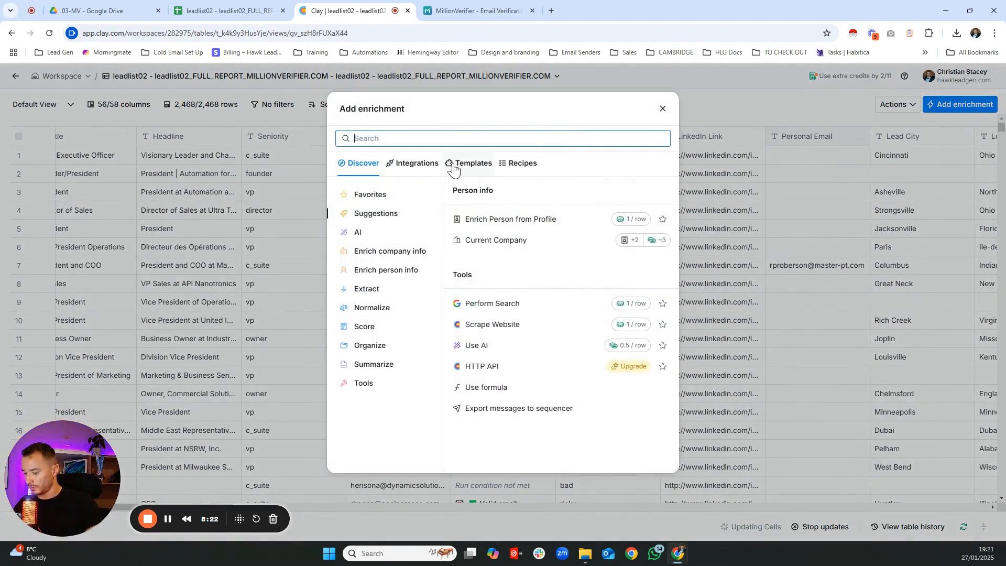
text(find)
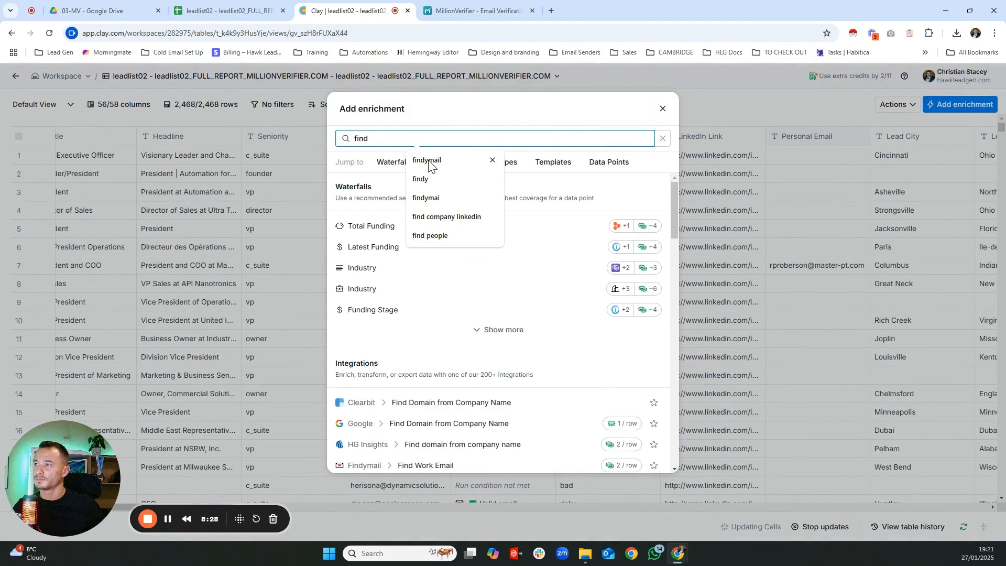
text(ymai)
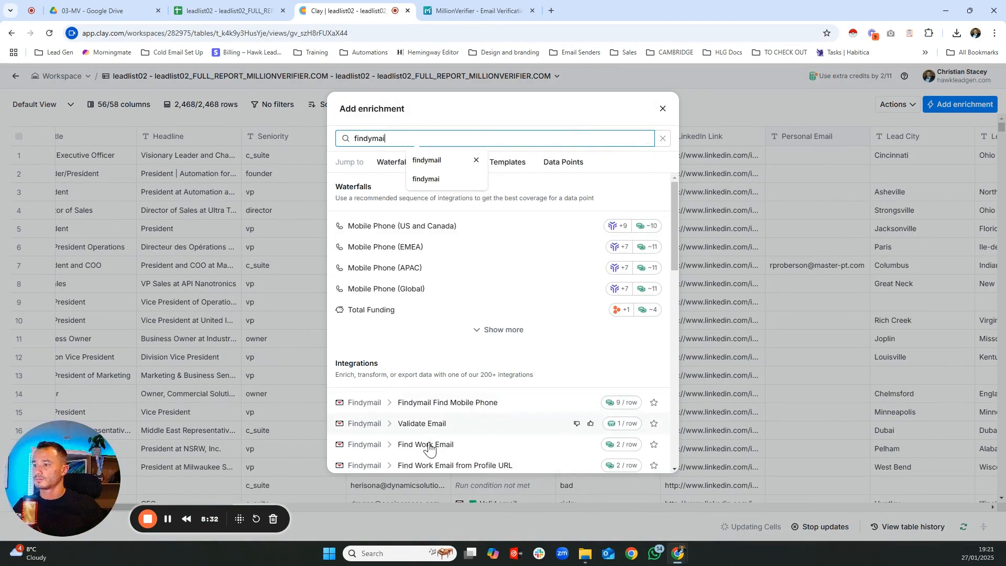
text(l)
key(BackSpace)
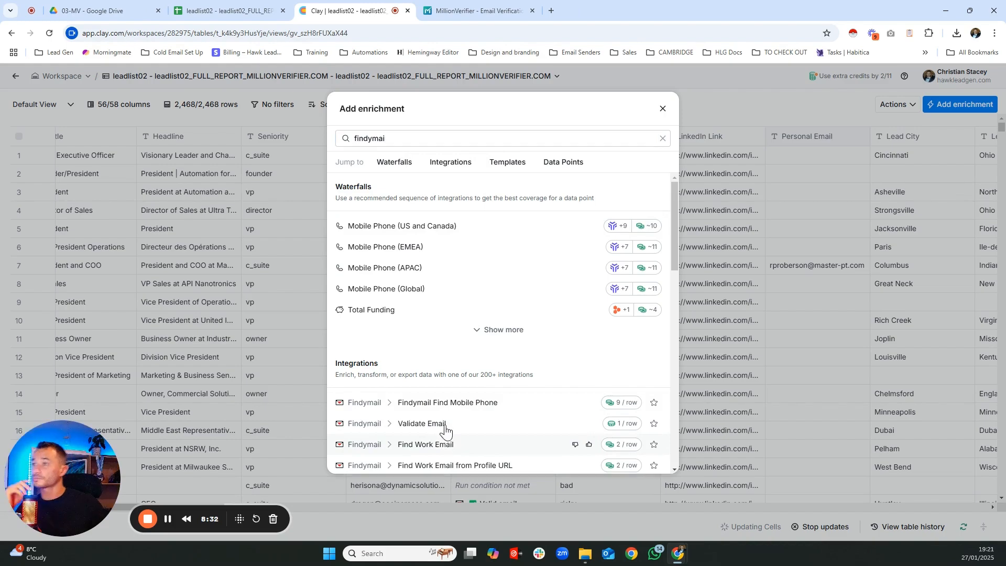
click(459, 445)
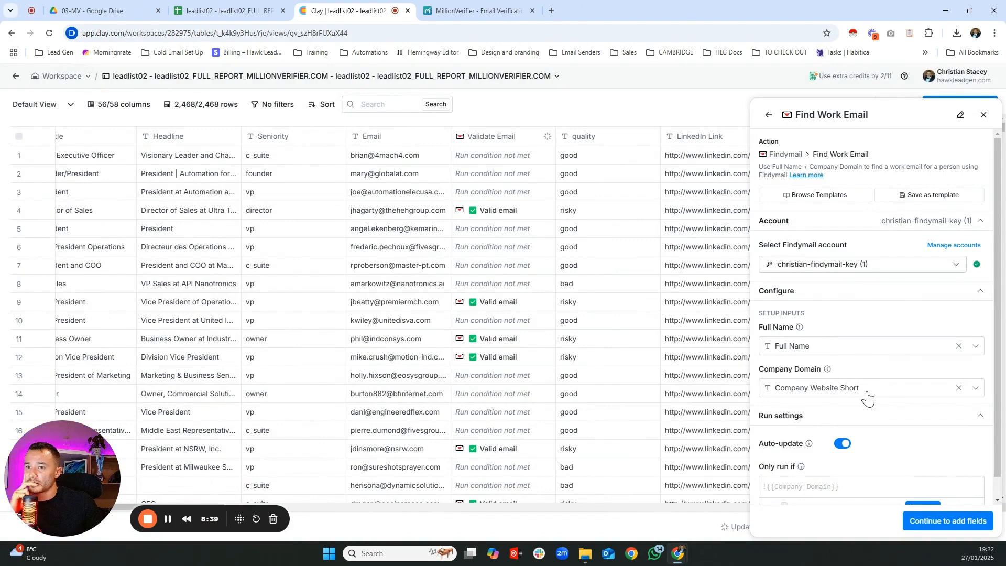
Describe an AI-generated run condition for the Find Work Email enrichment that starts: only run if the quality column is "bad"
mouse_move(848, 400)
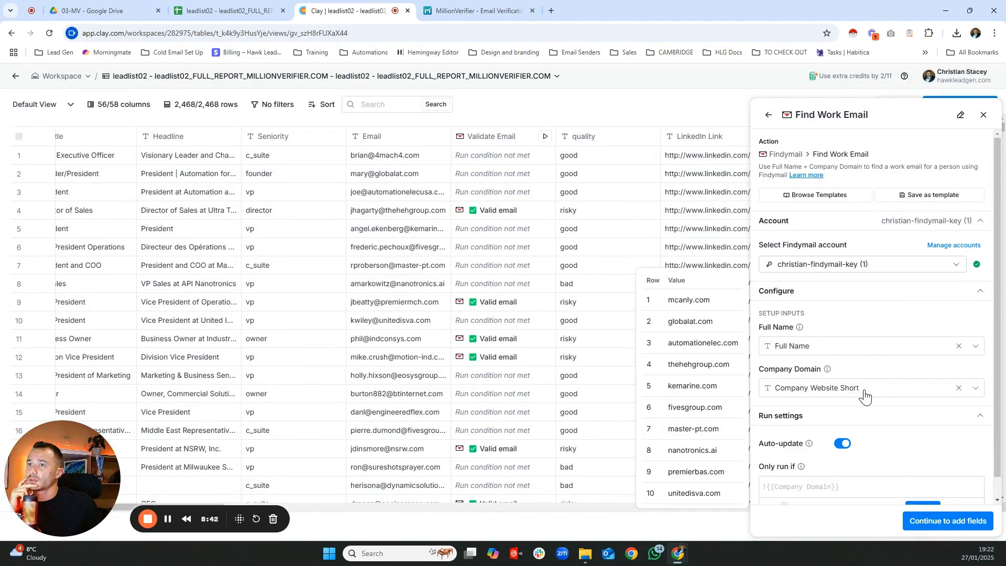
scroll(863, 398, down, 1)
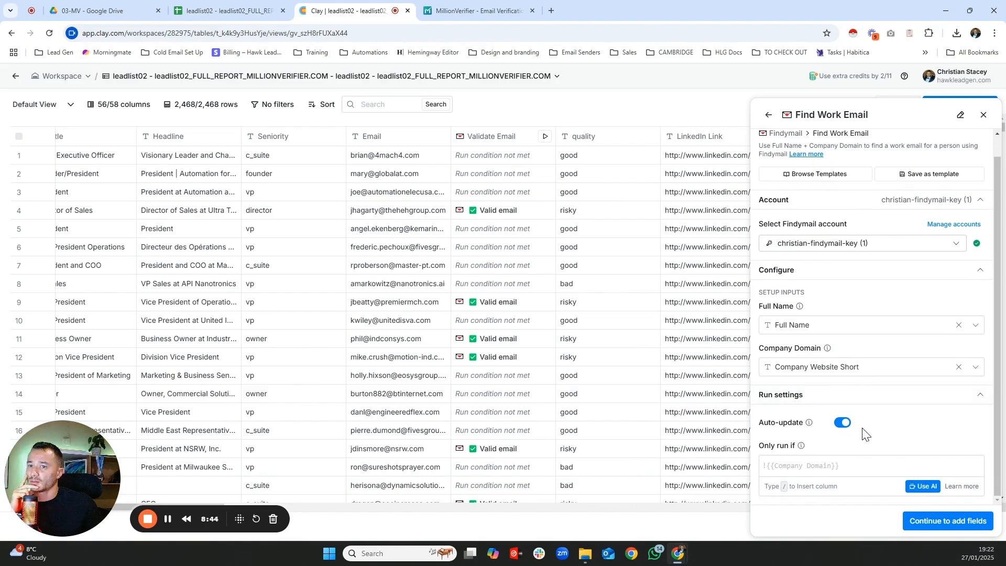
click(925, 490)
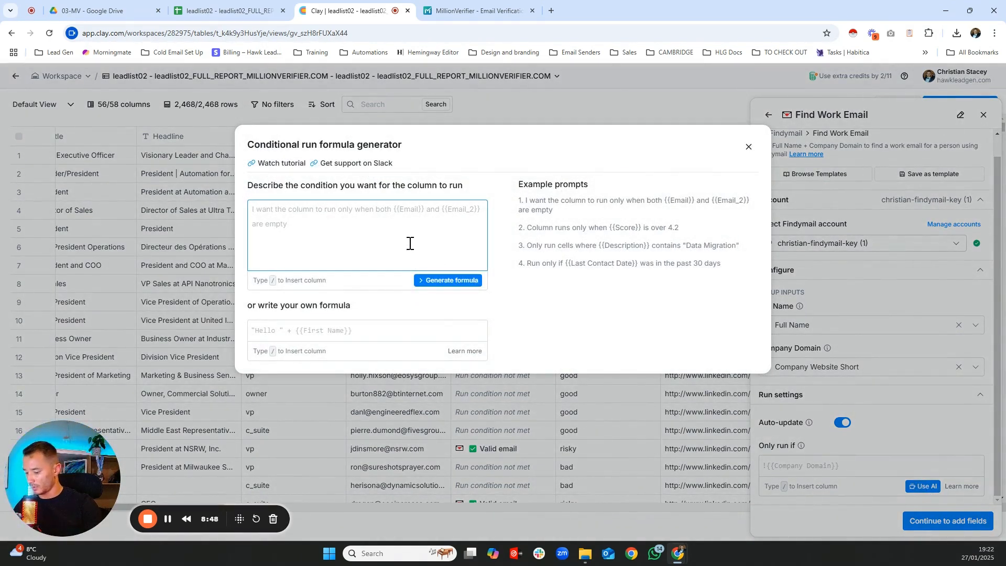
text(only run if)
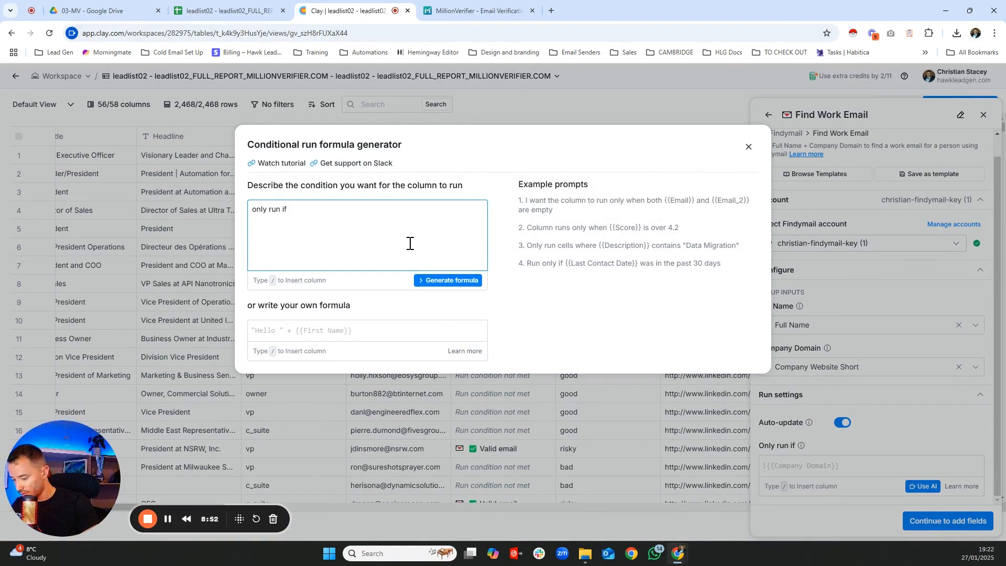
text( /)
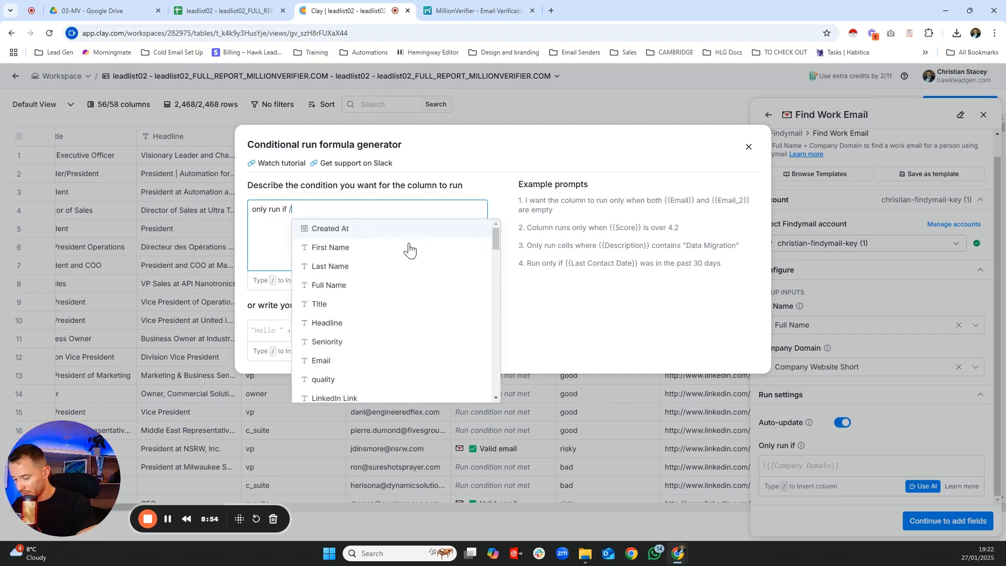
text(quality is bad)
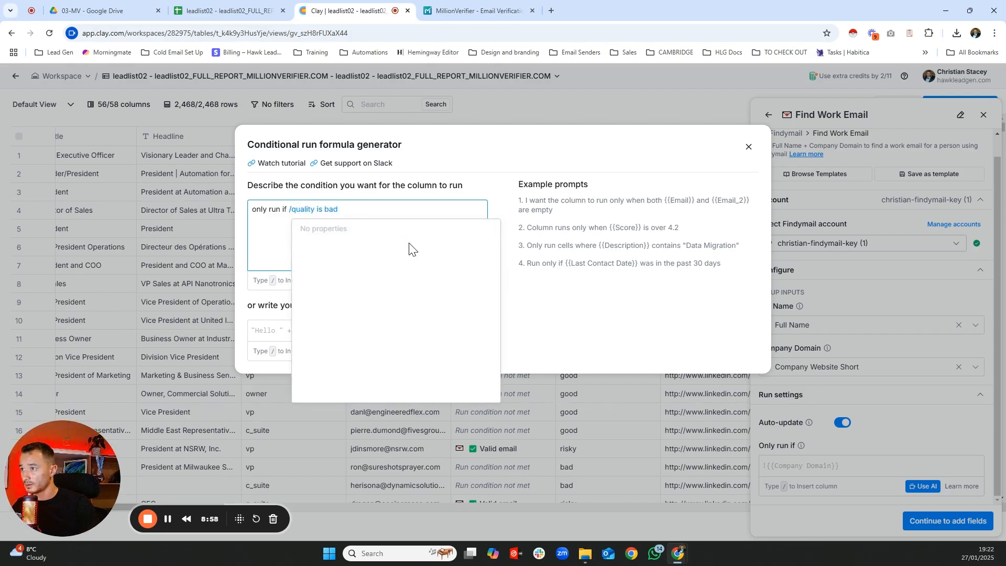
key(BackSpace)
key(BackSpace)
key(BackSpace)
key(BackSpace)
key(BackSpace)
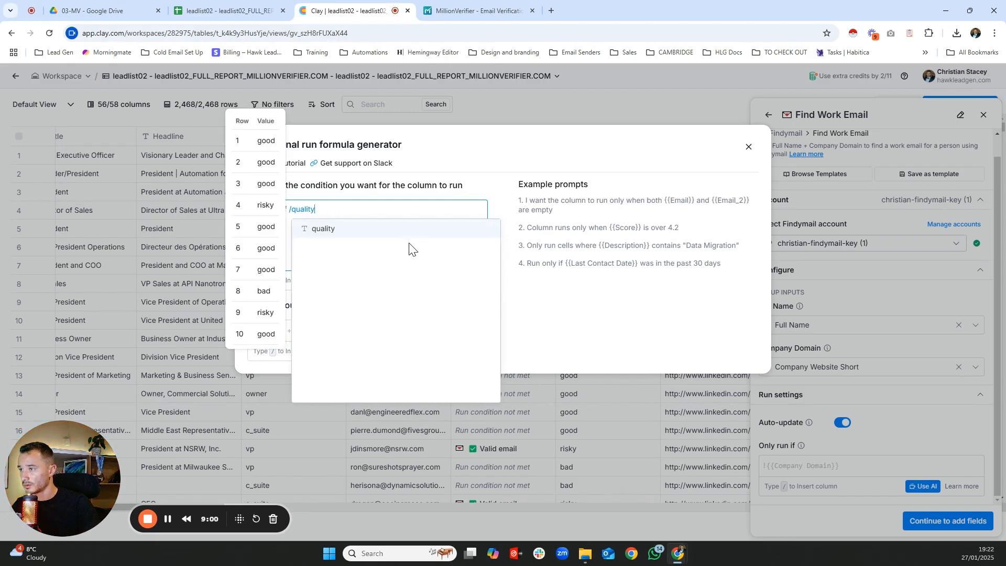
click(392, 233)
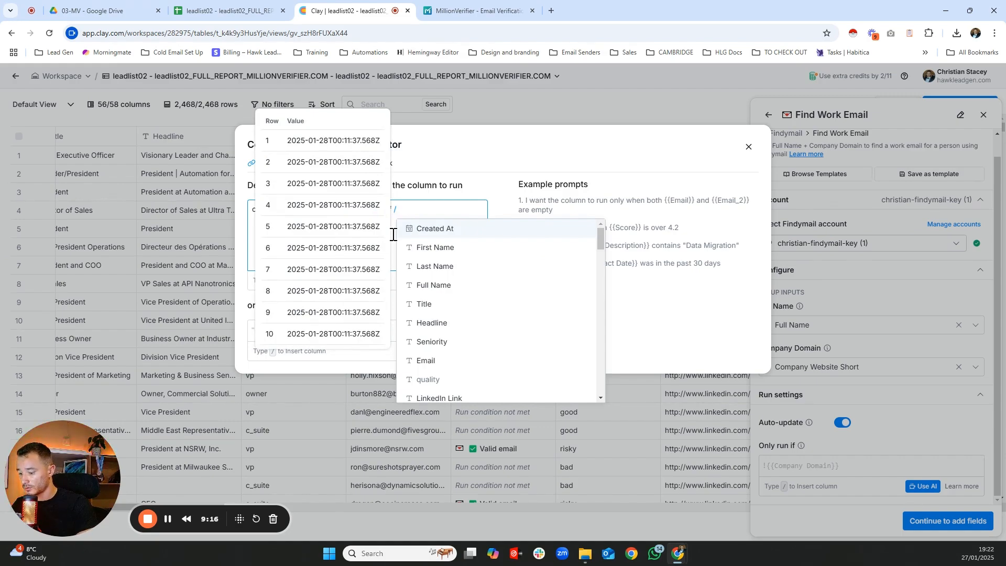
Extend the condition with: or if Validate Email's verified property is "false", then generate the formula and save it
text(v)
click(481, 248)
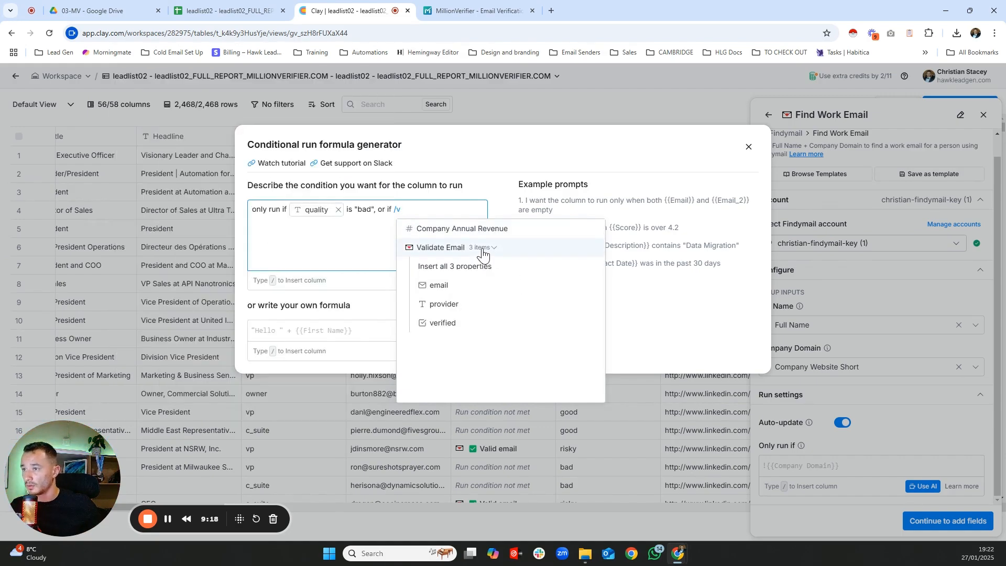
click(435, 323)
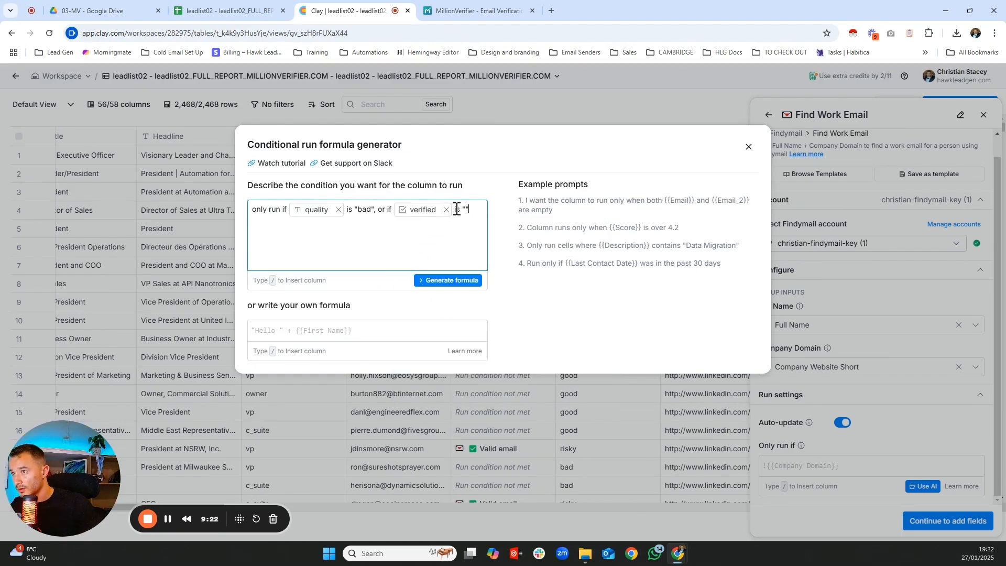
text(is "false)
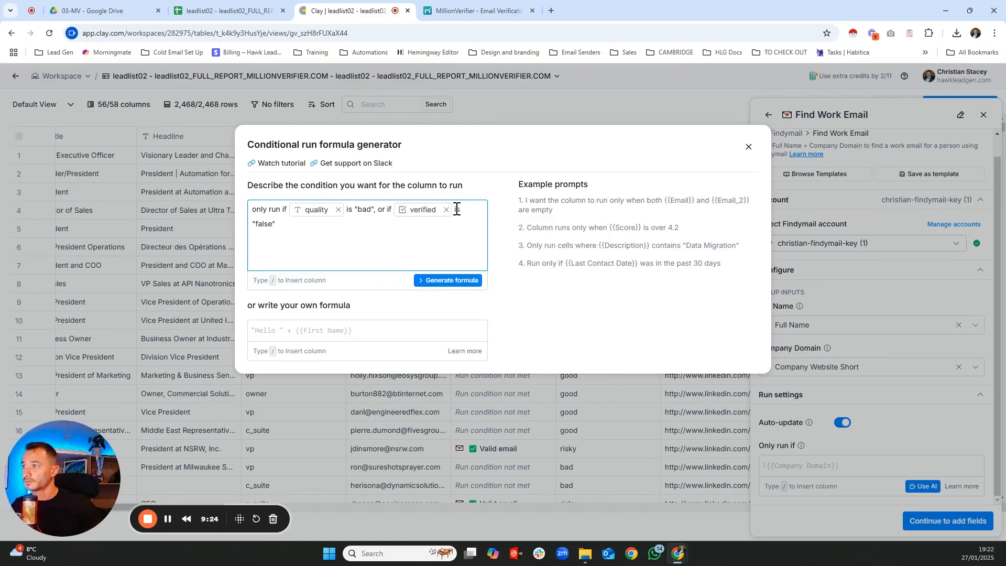
click(466, 283)
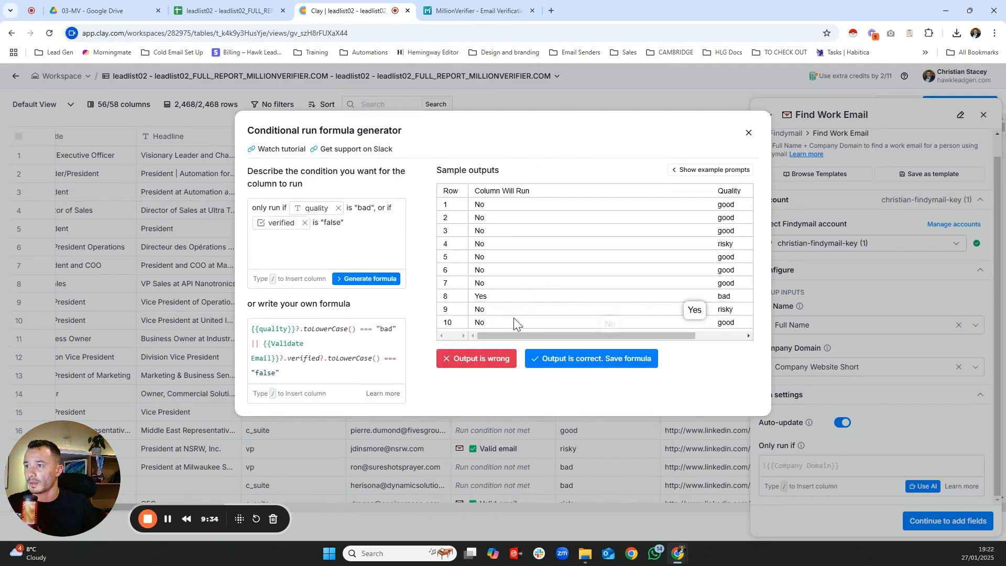
click(562, 360)
click(913, 362)
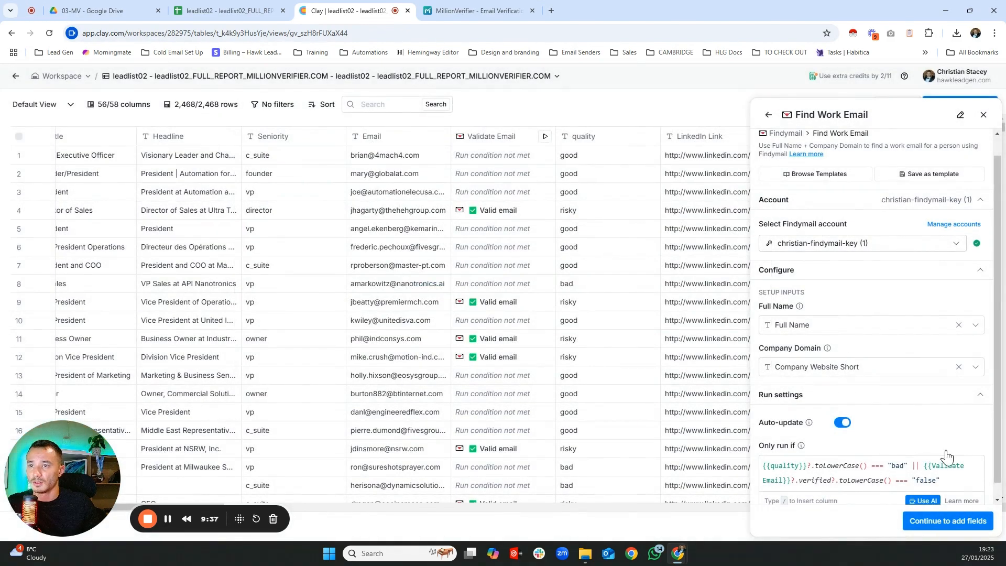
Add the Email output as a table column, save the Find Work Email enrichment and run it on the first 10 rows
scroll(956, 510, down, 1)
click(953, 524)
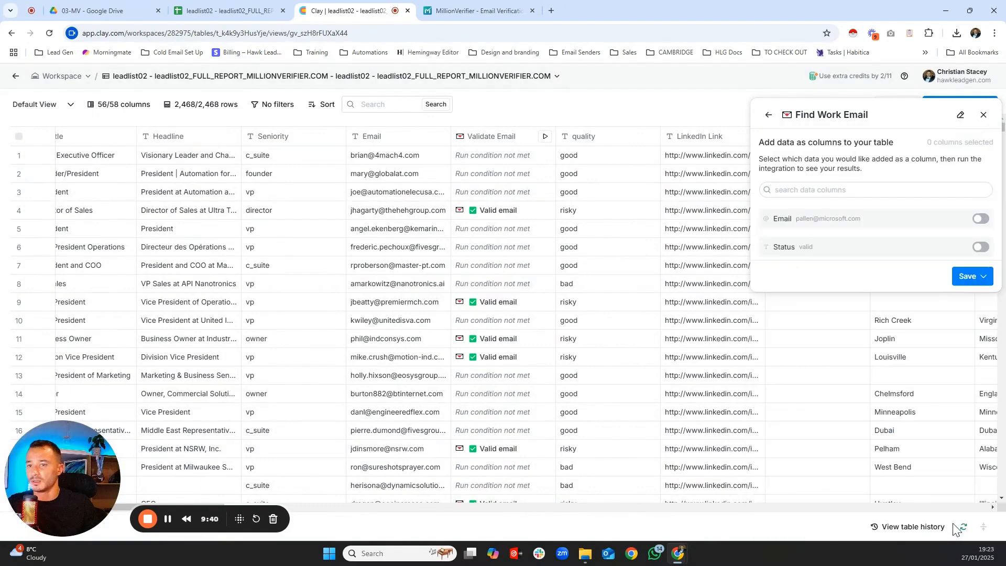
click(982, 219)
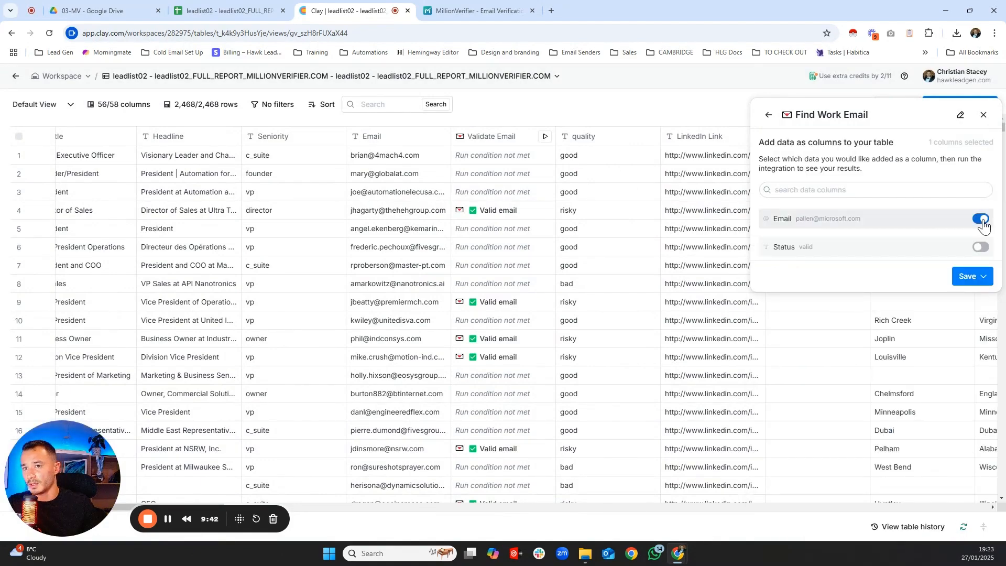
click(978, 277)
click(892, 307)
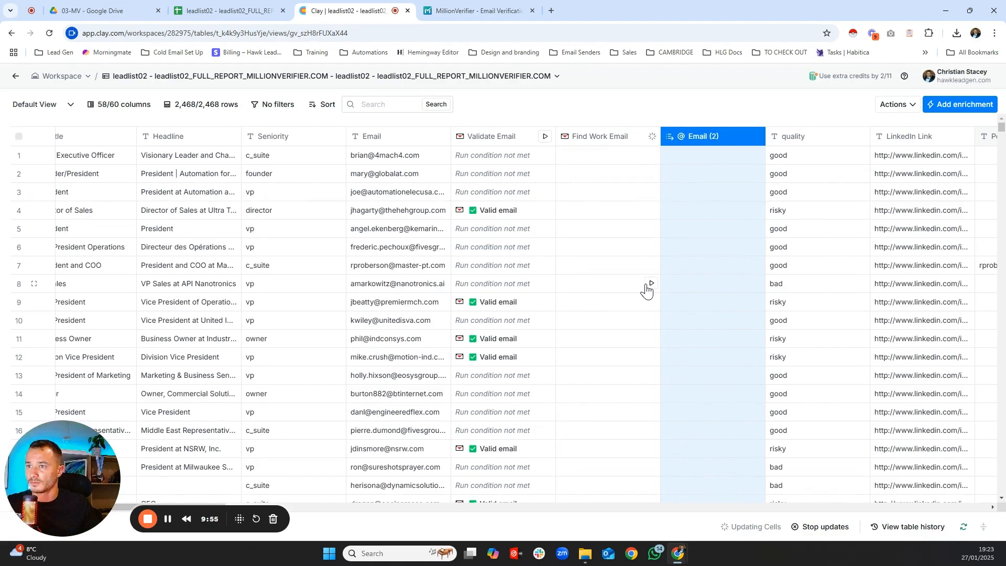
click(651, 283)
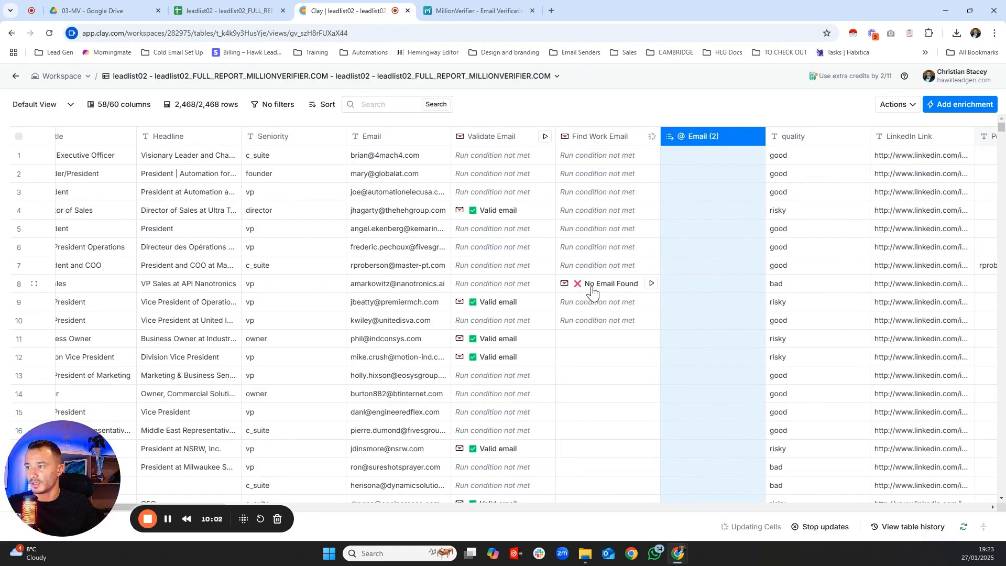
Try to run the Find Work Email column on 50 rows starting from row 11
scroll(611, 297, down, 1)
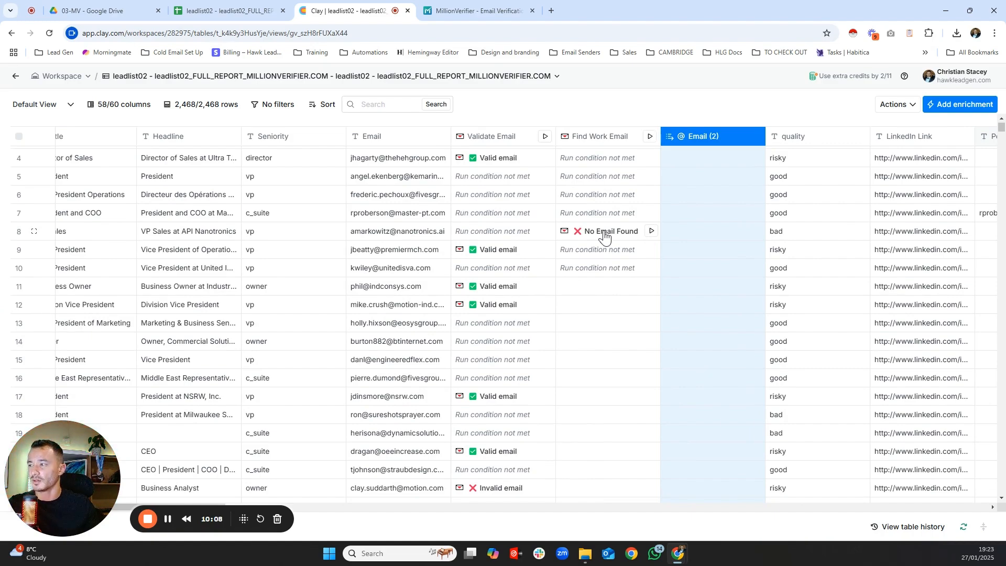
click(600, 138)
mouse_move(541, 241)
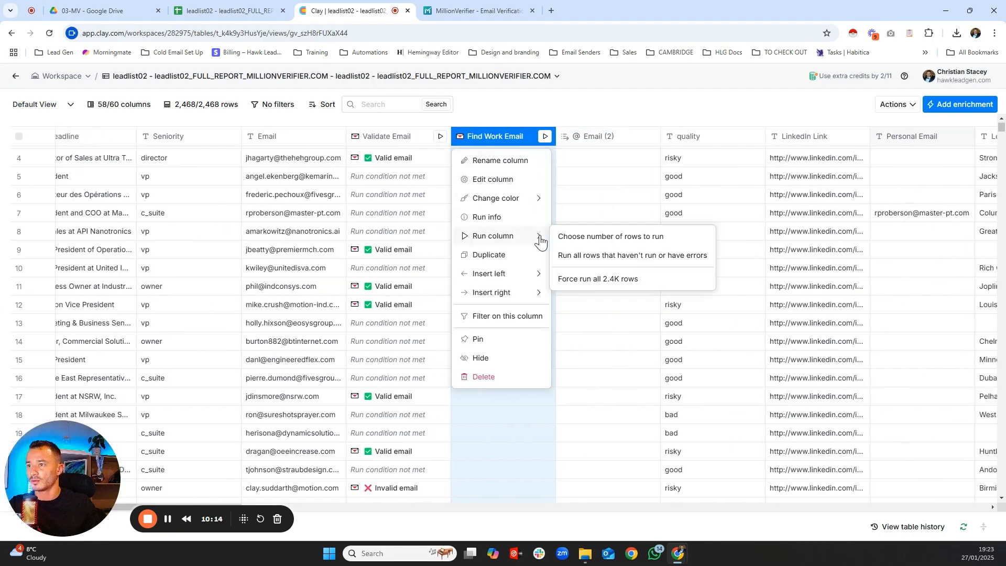
click(585, 241)
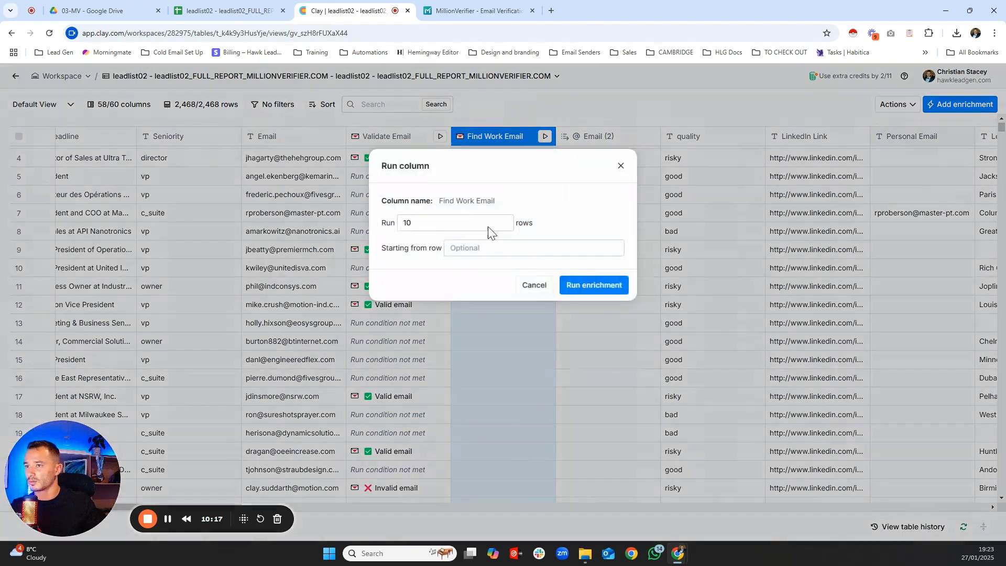
click(431, 223)
text(50)
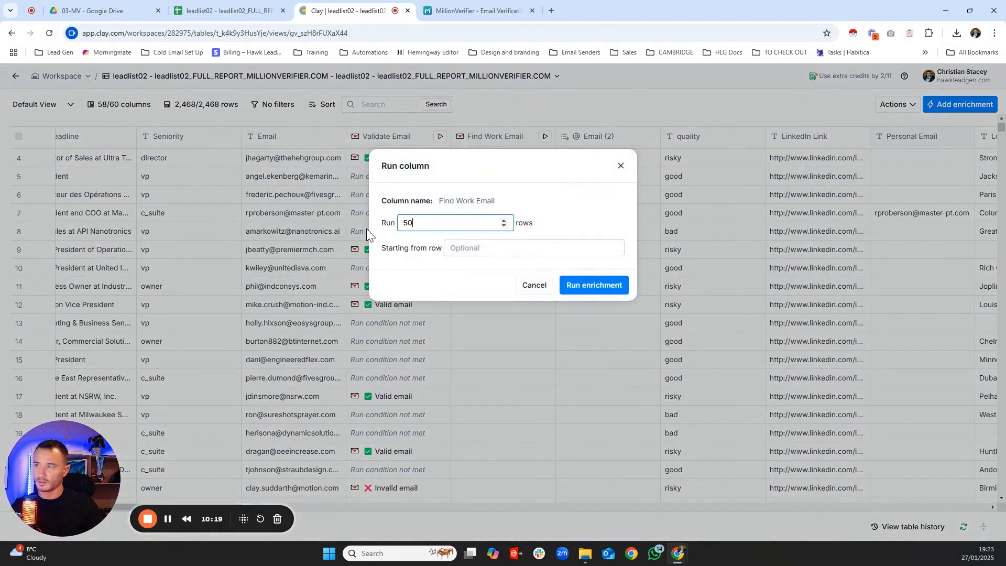
click(474, 248)
text(11)
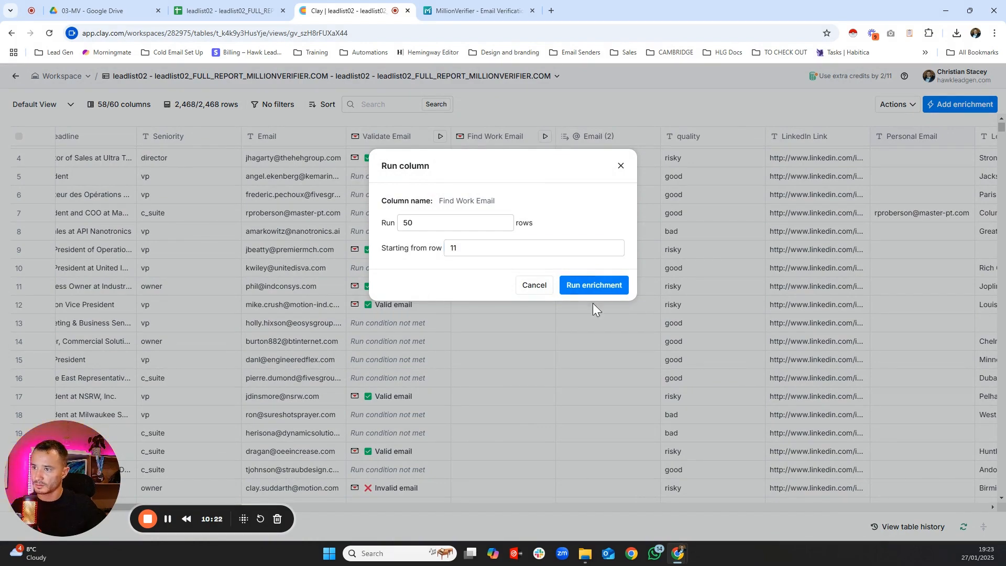
click(595, 285)
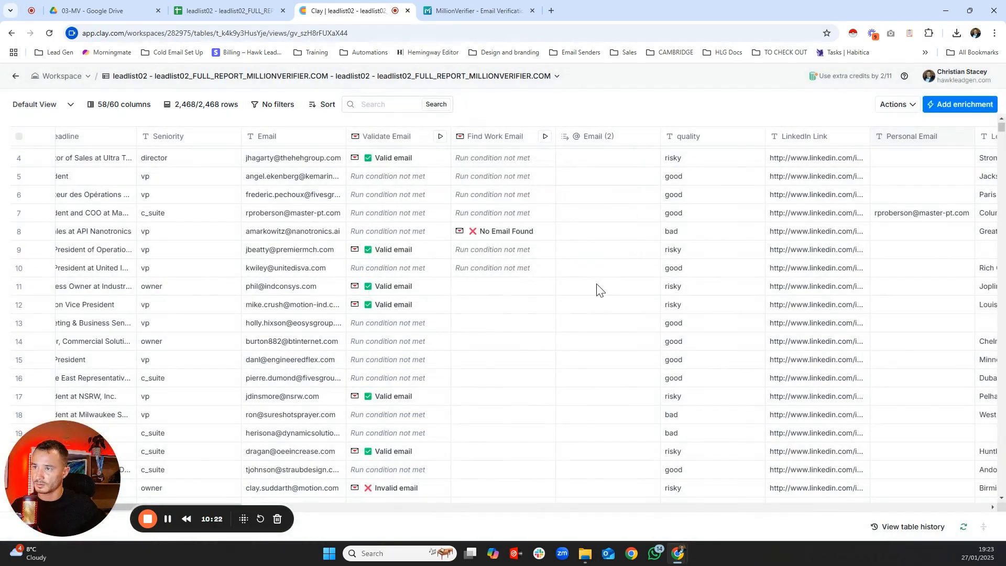
Run the Find Work Email enrichment again for 50 rows, with row 11 as the starting row
click(504, 139)
mouse_move(492, 239)
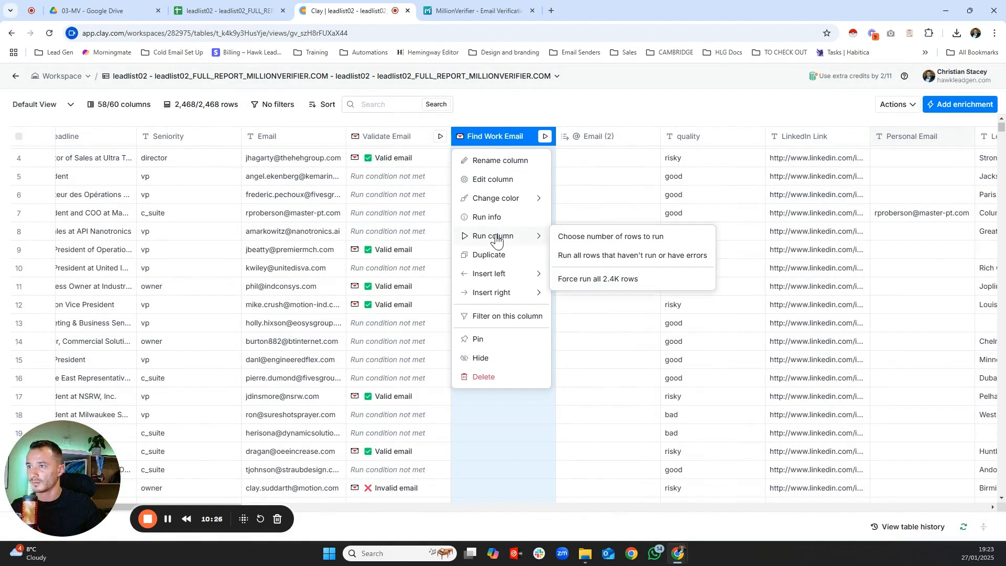
click(610, 236)
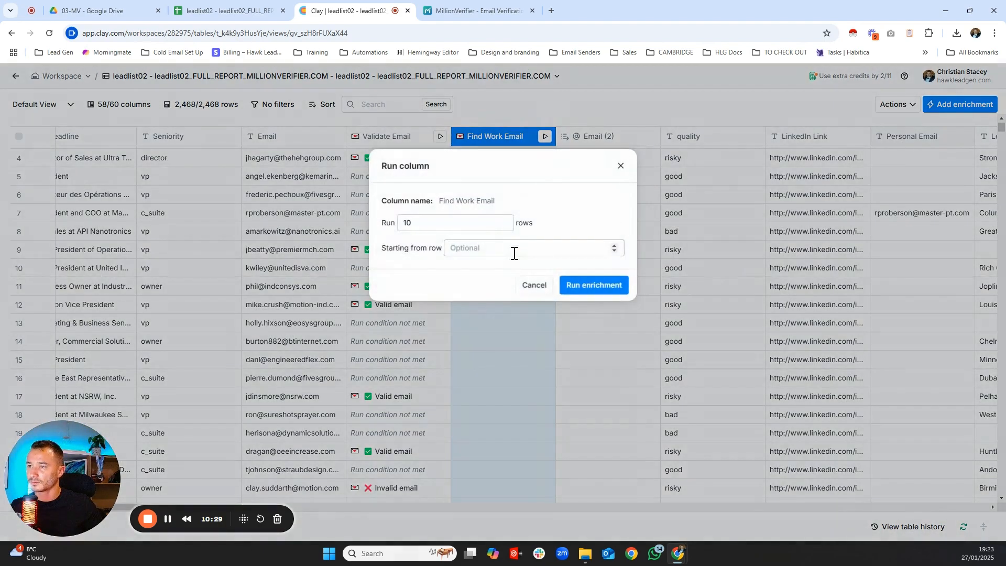
drag(437, 227, 375, 232)
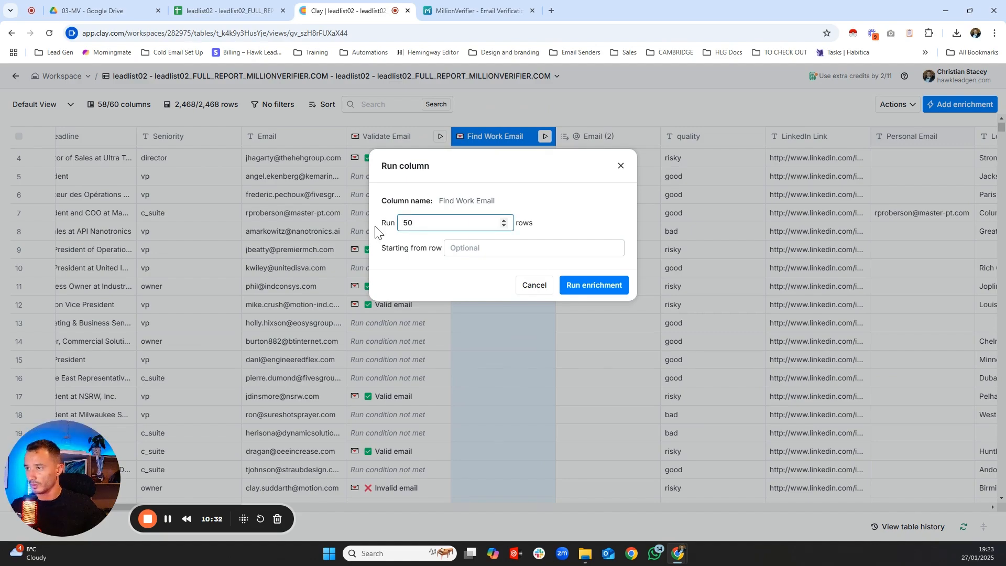
click(592, 250)
text(11)
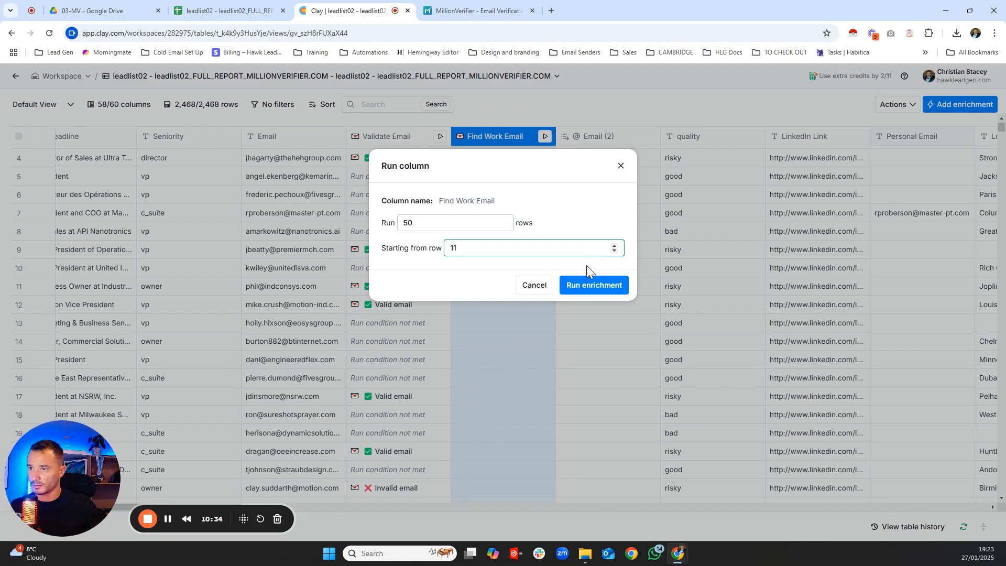
click(589, 285)
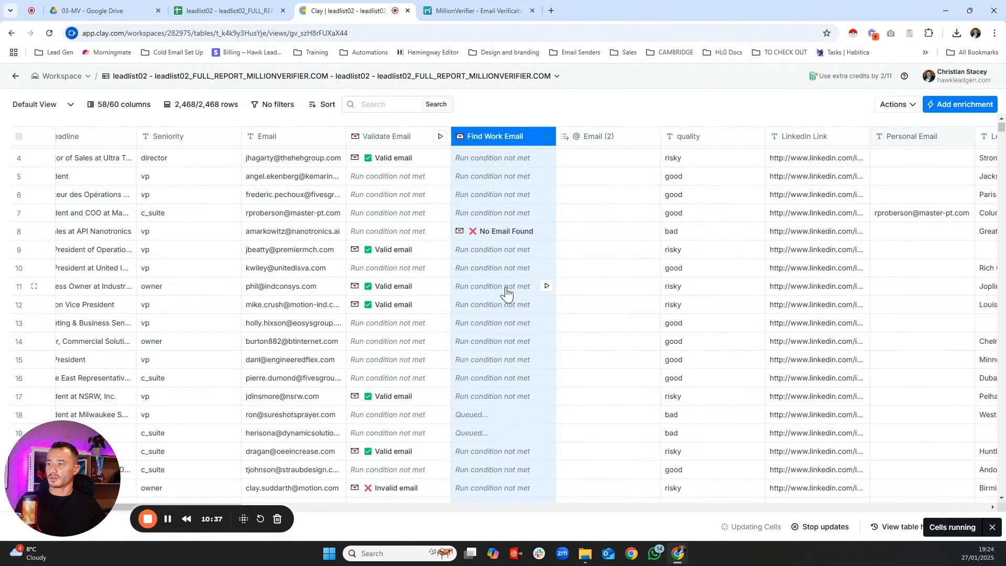
scroll(551, 397, down, 2)
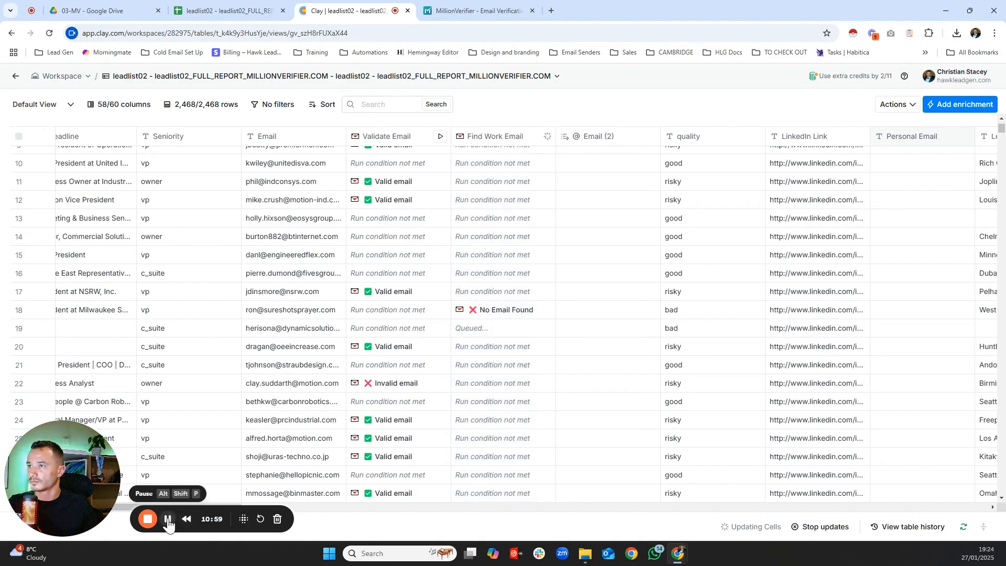
click(167, 519)
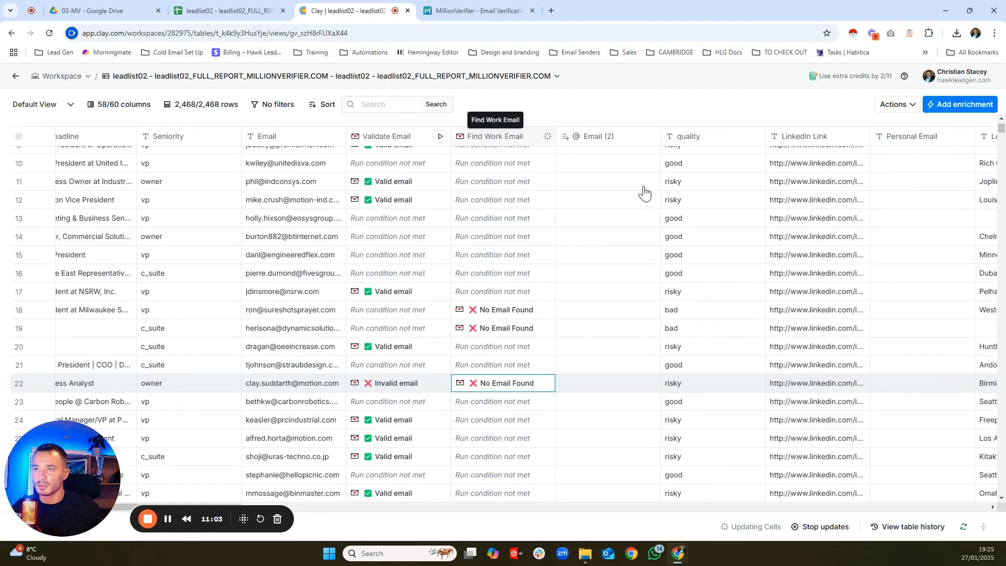
Open the Find Work Email column's settings and examine the Validate Email part of its Only run if formula
click(501, 138)
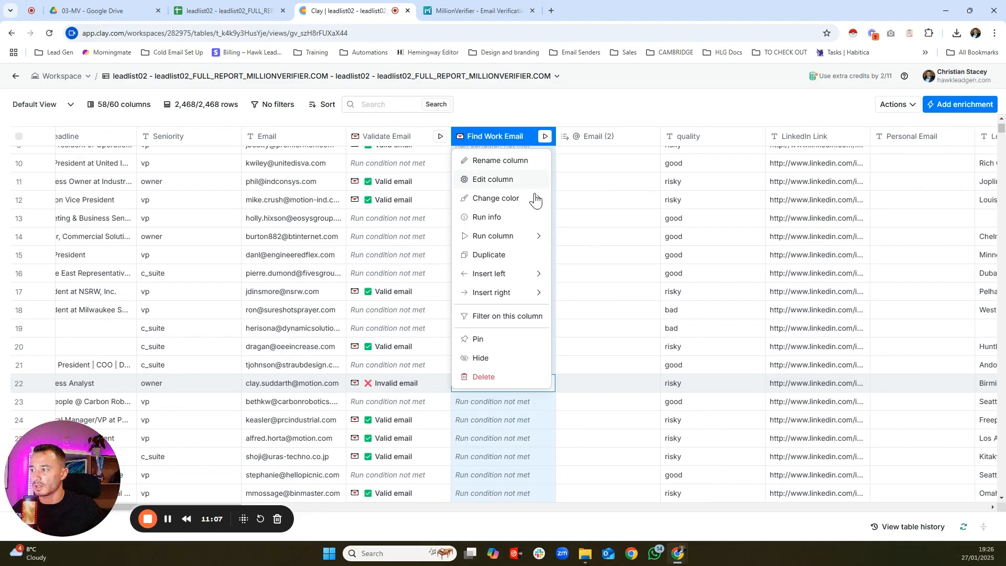
click(579, 250)
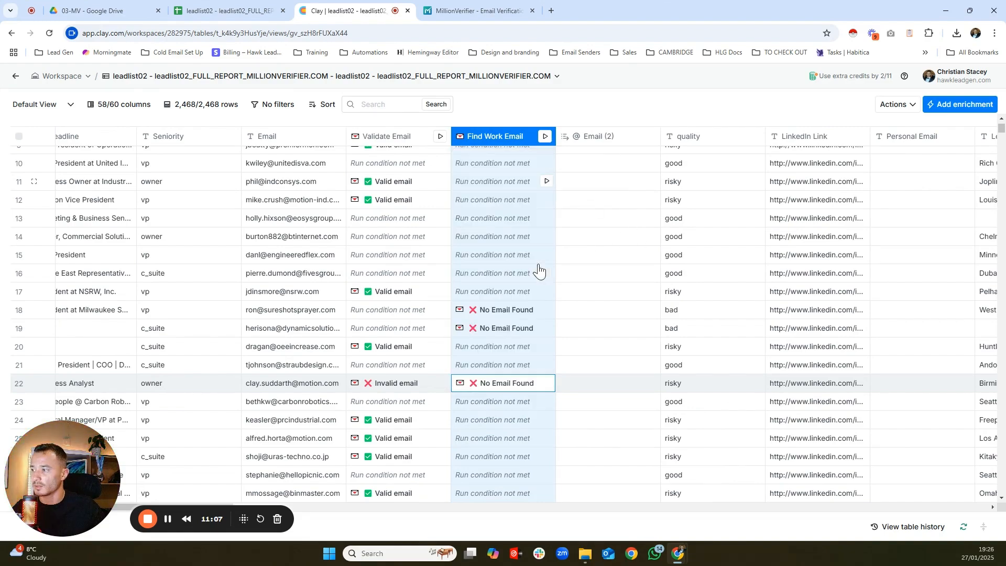
click(498, 143)
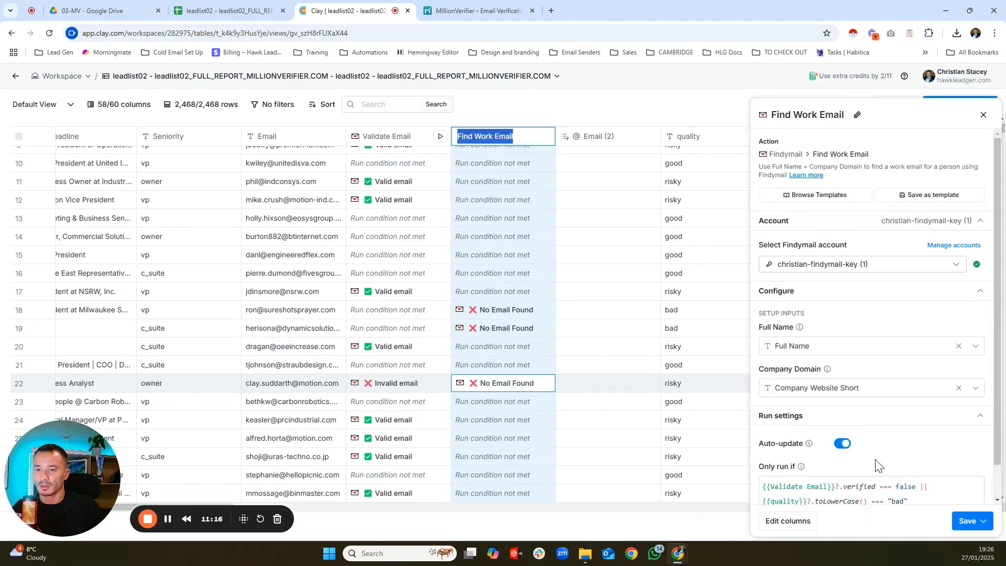
scroll(877, 464, down, 1)
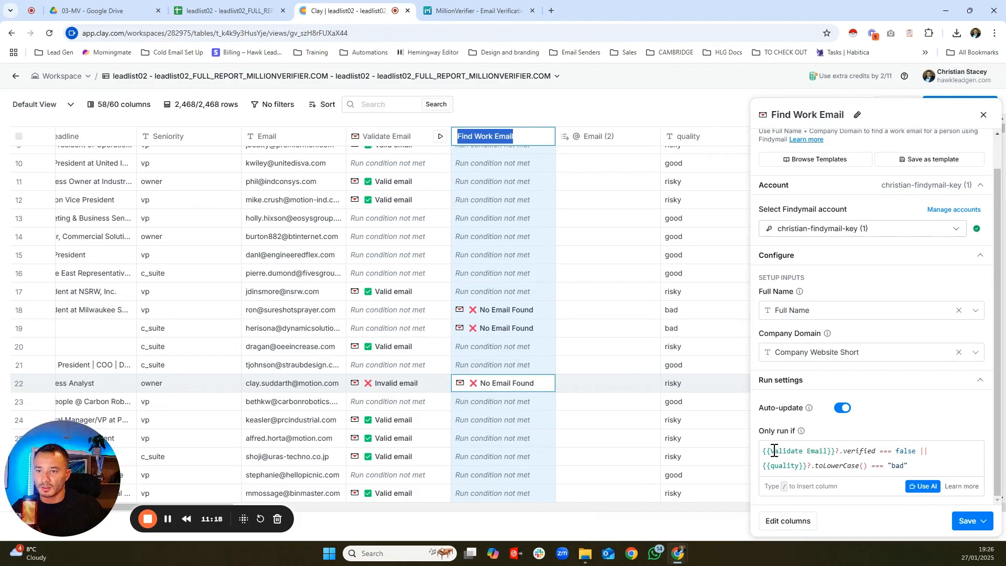
drag(772, 451, 823, 451)
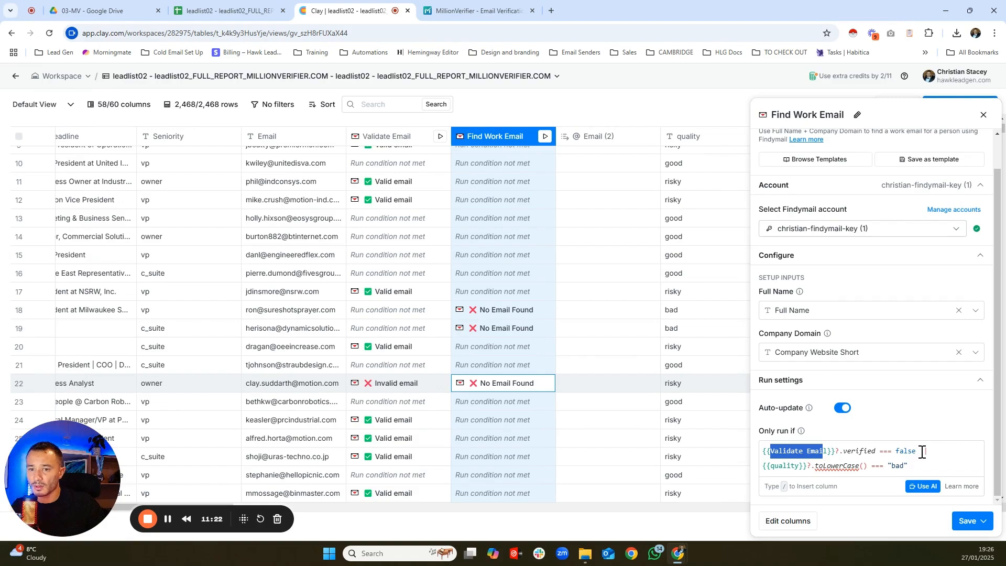
Examine the false and "bad" conditions in the Only run if formula and close the Find Work Email settings without saving
double_click(899, 451)
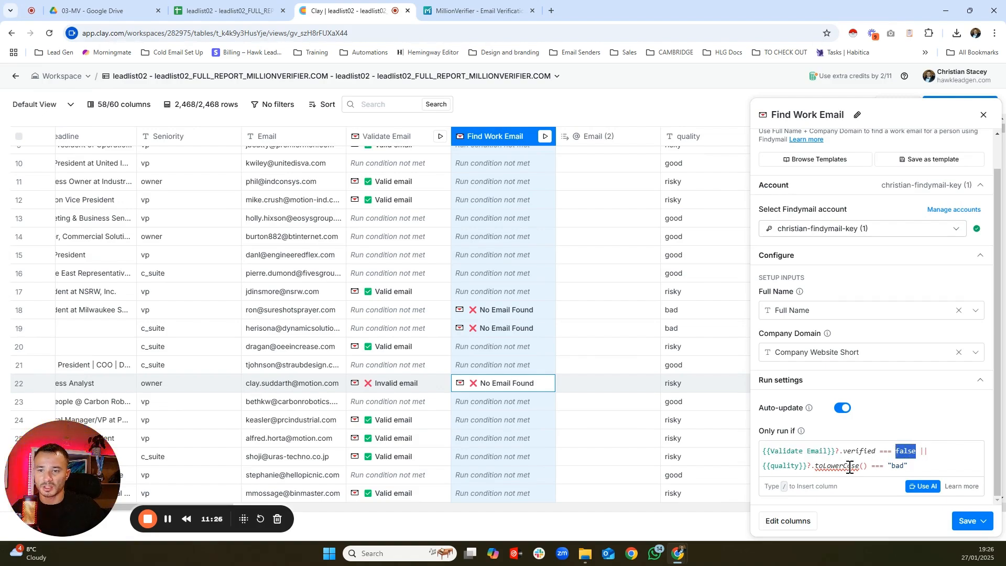
double_click(893, 466)
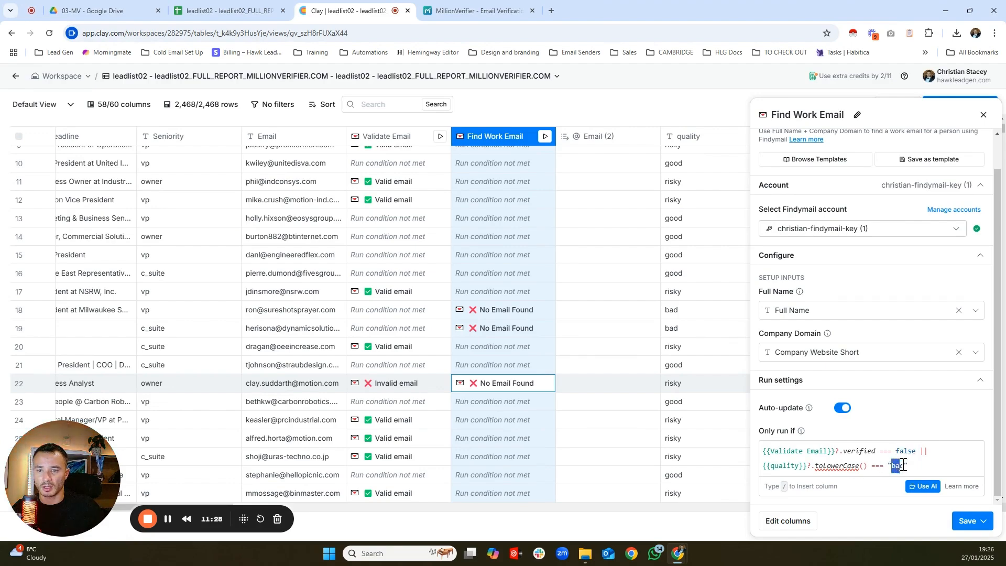
click(976, 523)
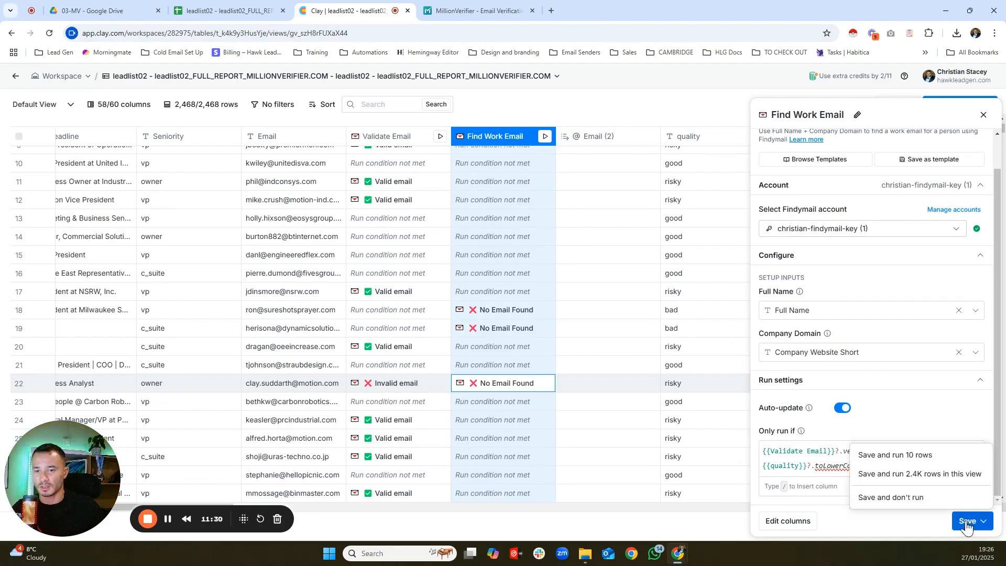
click(983, 115)
Run Find Work Email individually for the leads in rows 33 and 54
scroll(508, 356, down, 2)
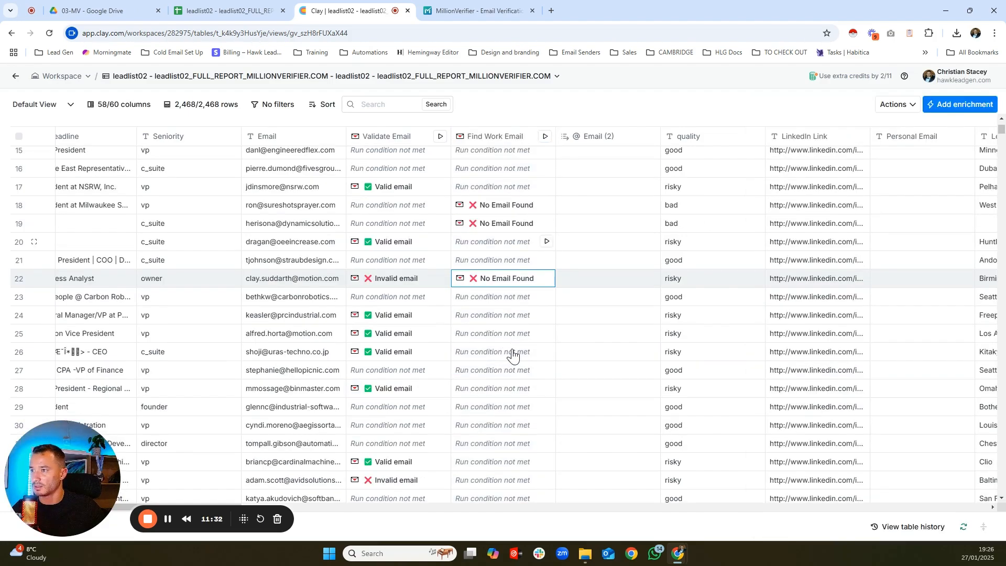
scroll(512, 356, down, 2)
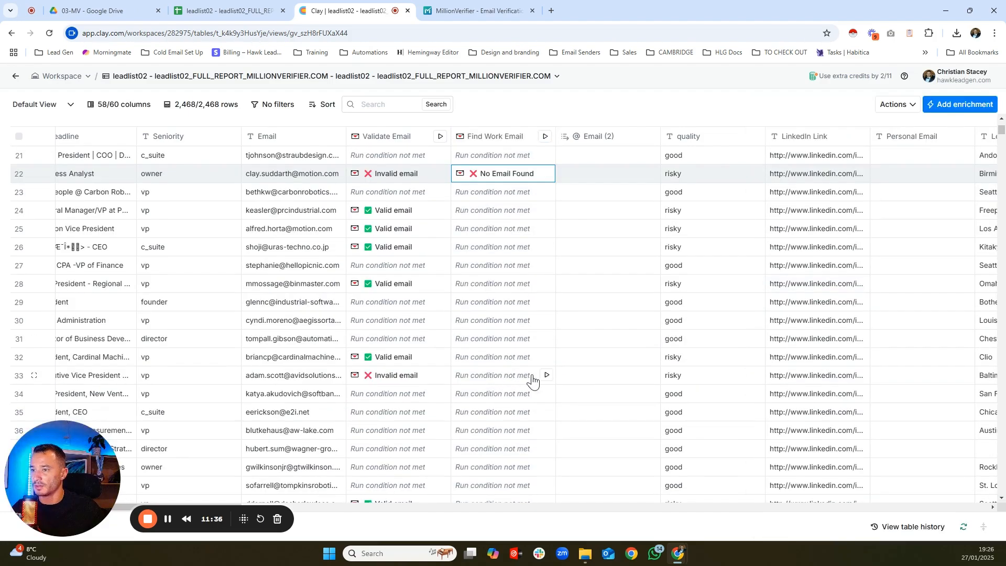
click(545, 377)
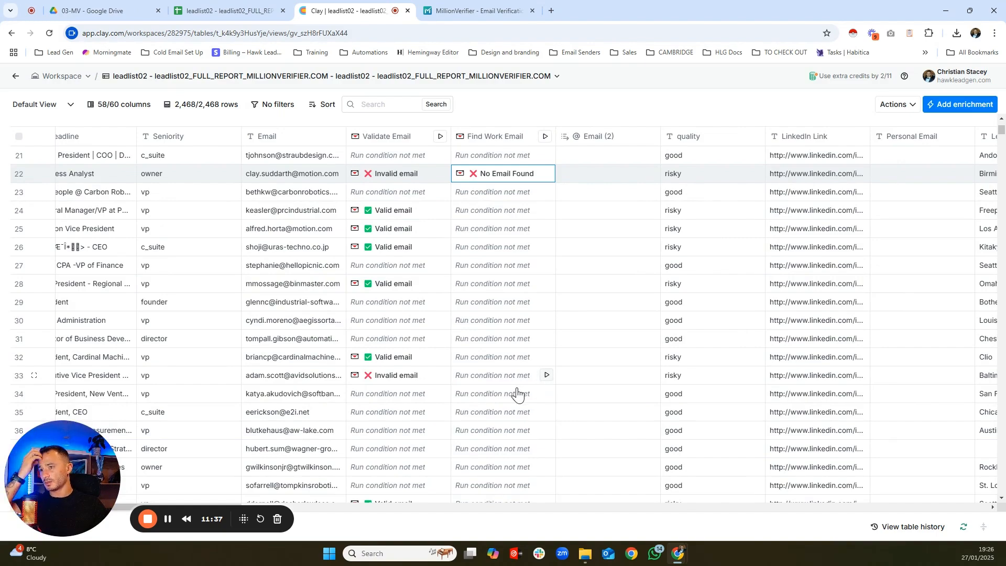
scroll(529, 403, down, 2)
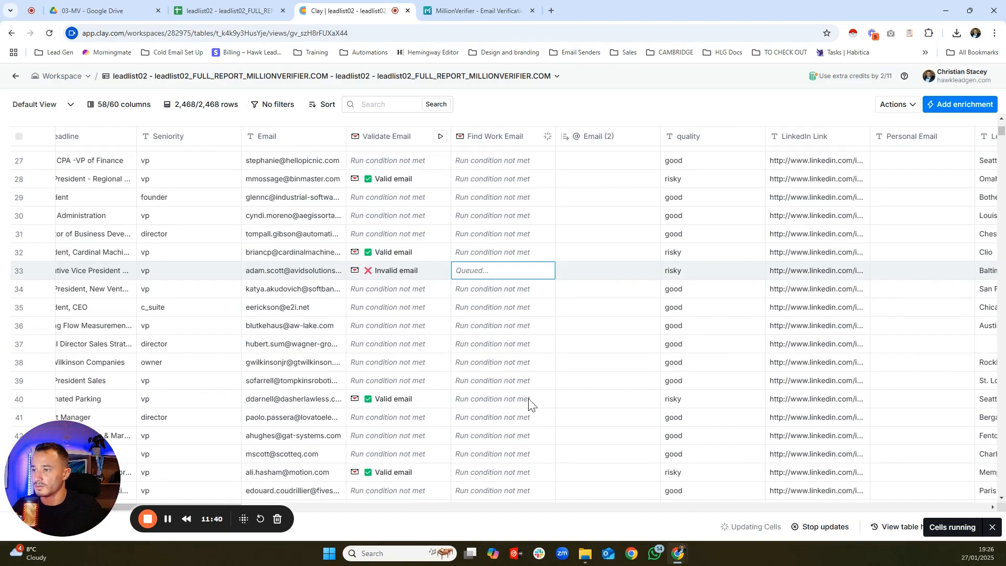
scroll(529, 402, down, 5)
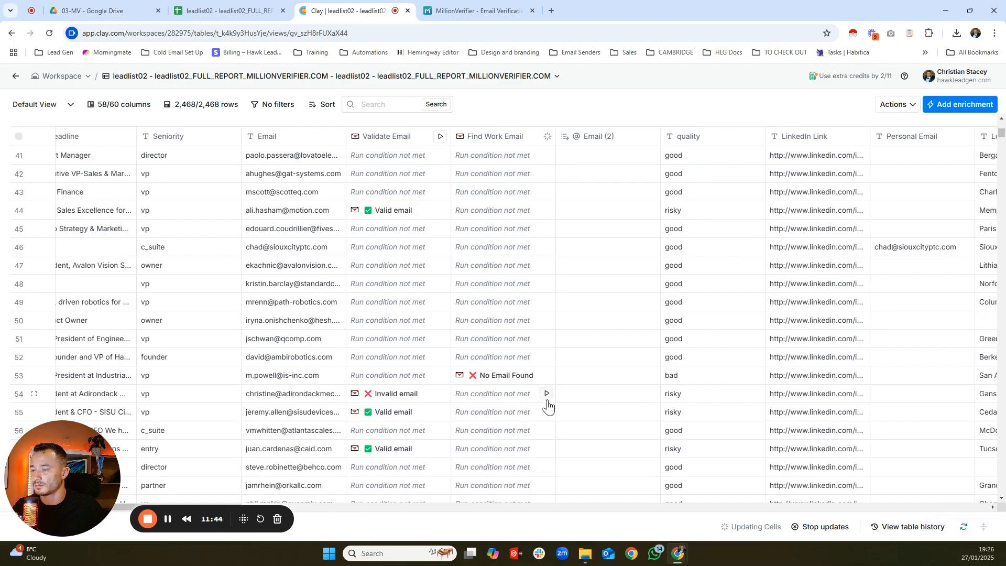
scroll(512, 413, up, 3)
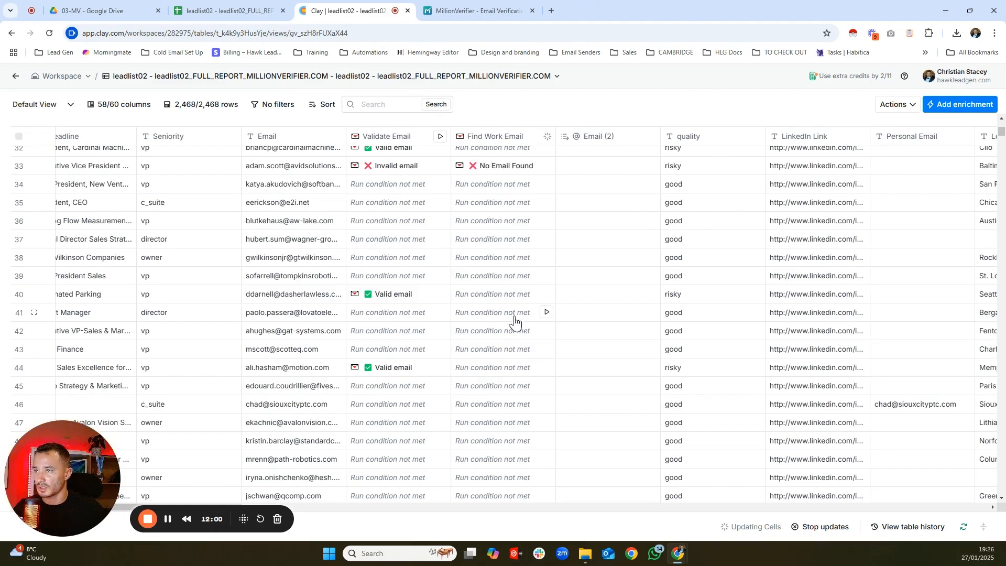
scroll(514, 320, down, 4)
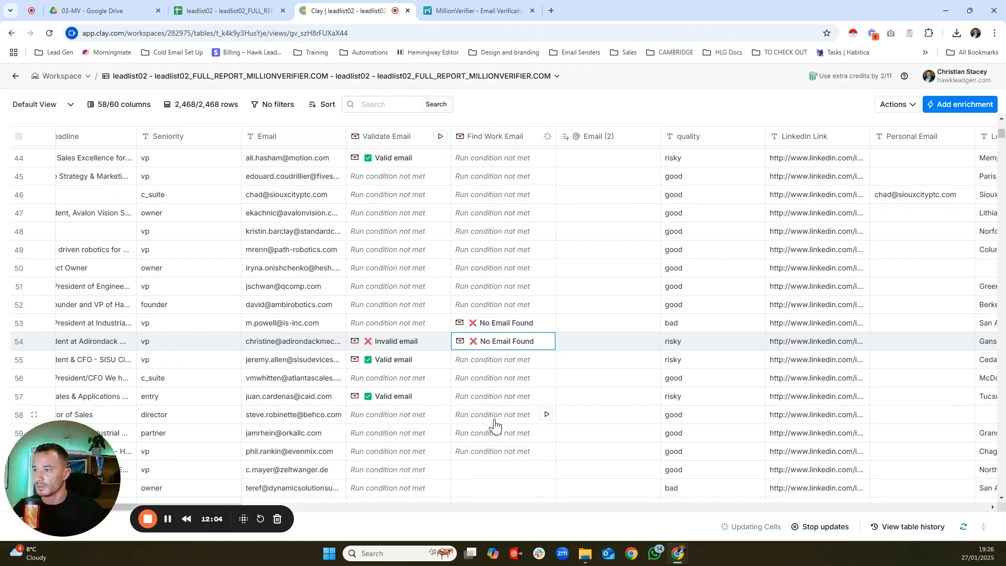
Run the Find Work Email enrichment on 2500 rows, starting from row 61
scroll(492, 314, down, 2)
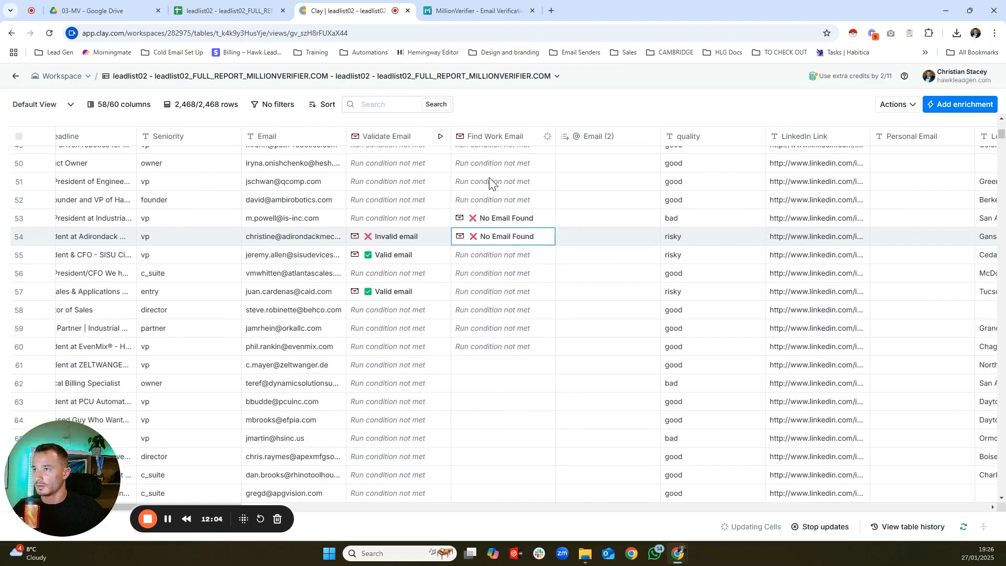
click(498, 142)
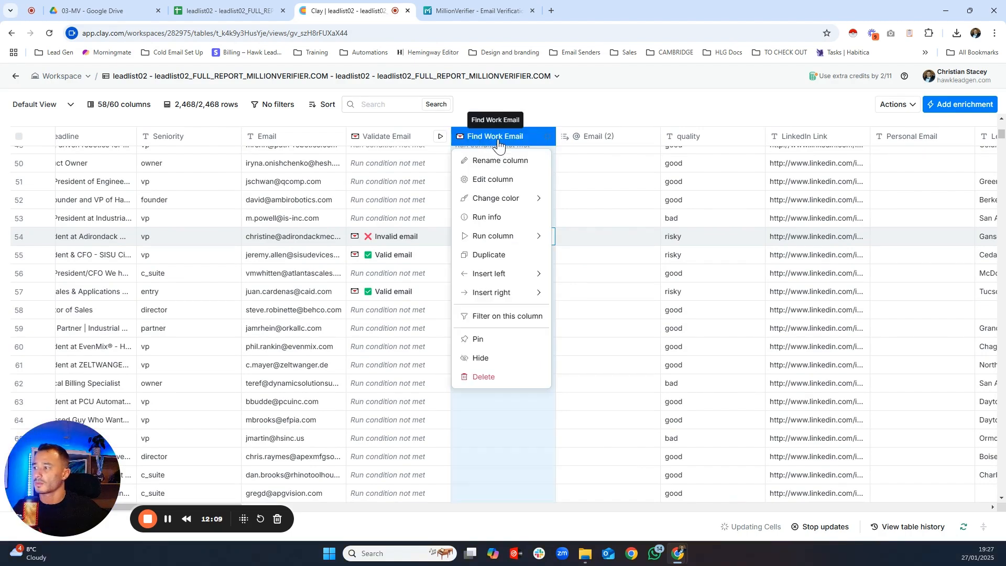
mouse_move(513, 237)
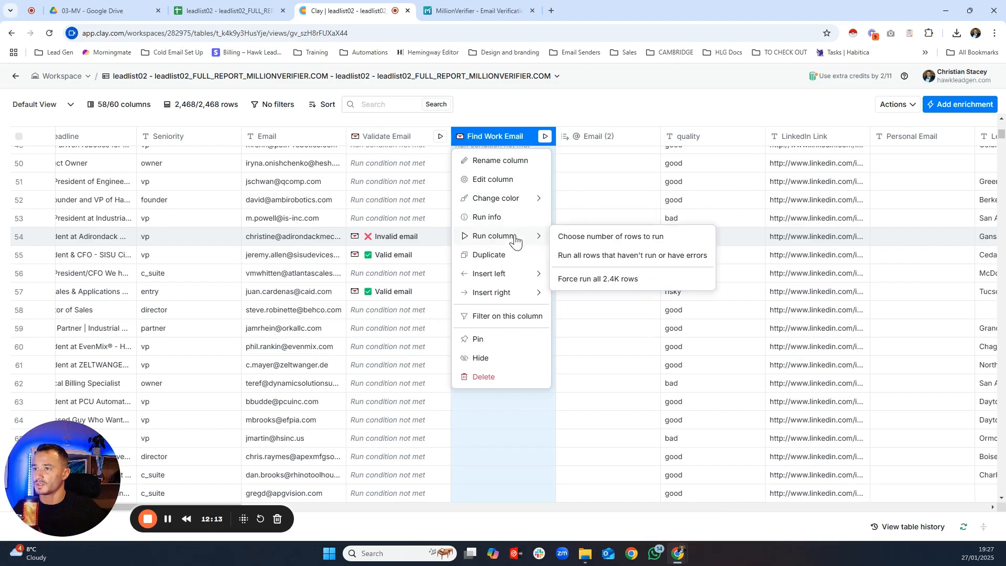
click(598, 238)
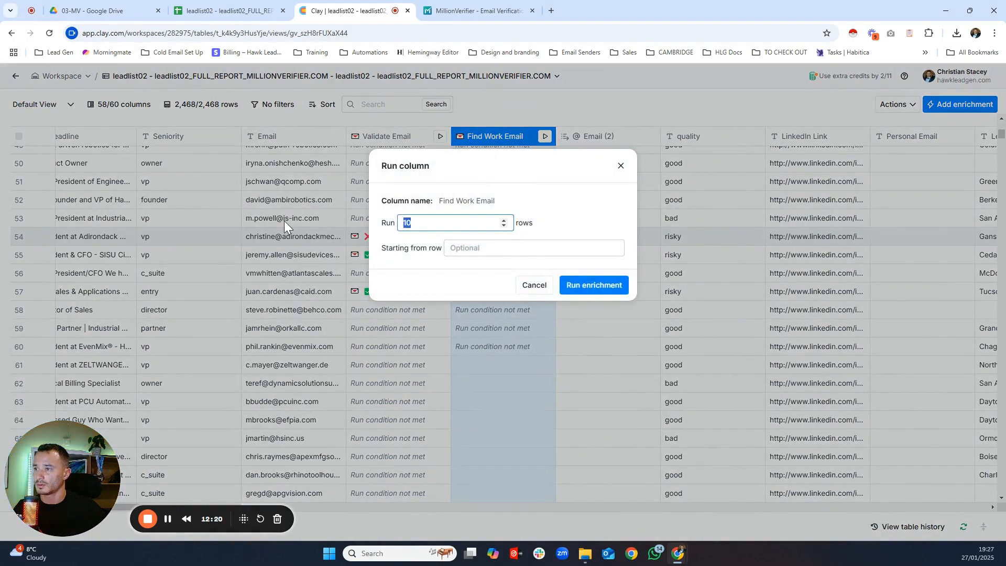
text(2500)
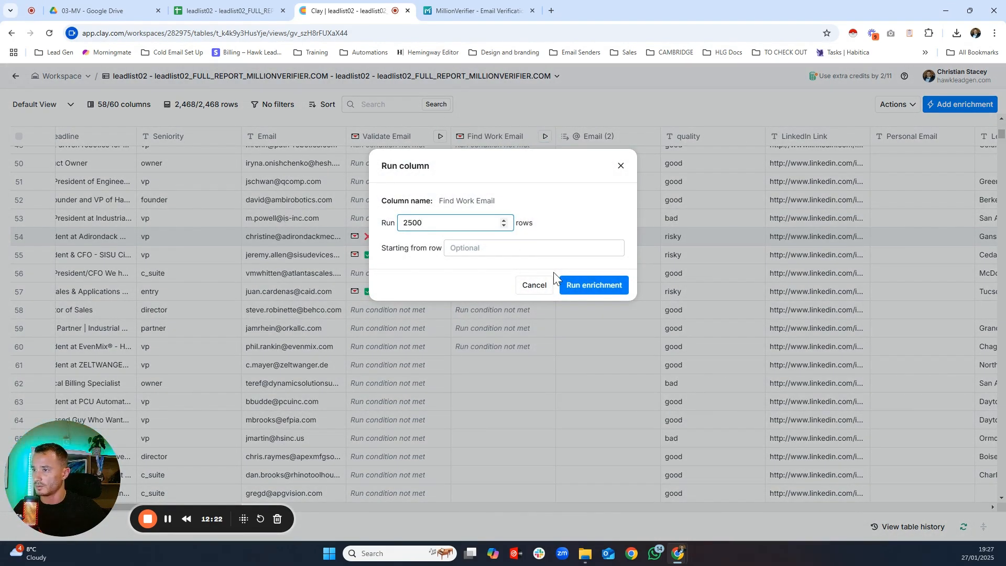
click(483, 246)
text(6)
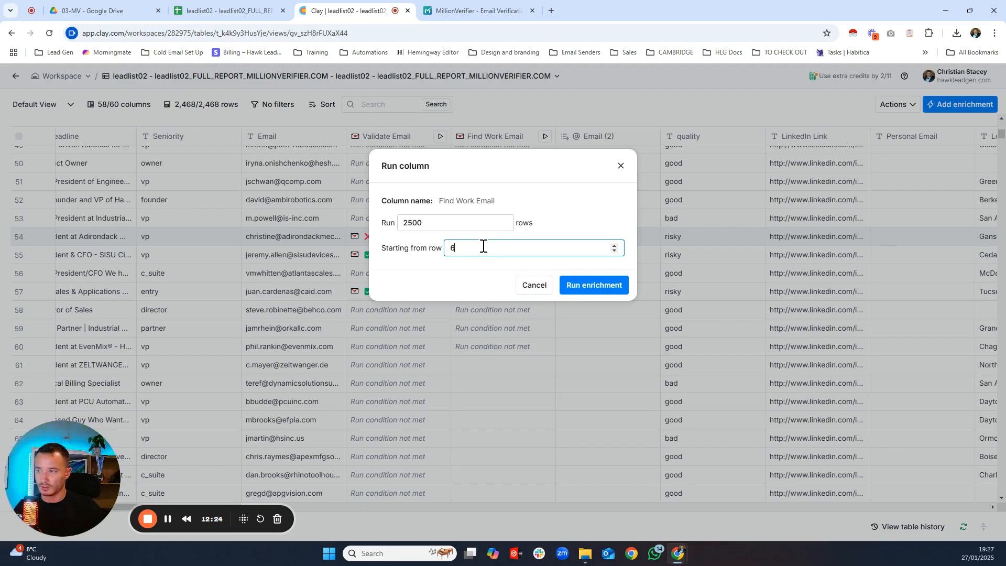
text(1)
click(577, 285)
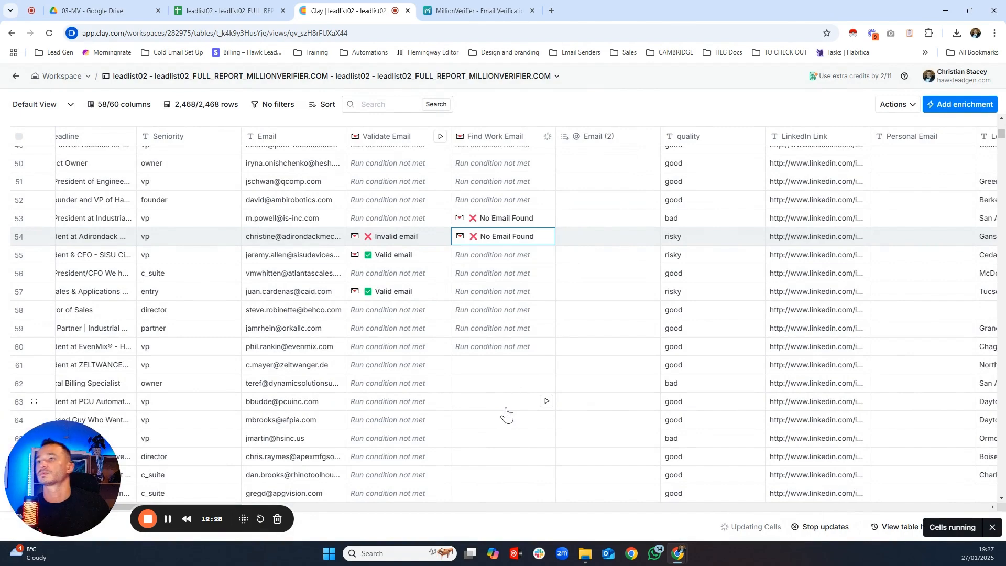
Examine the Validate Email, Find Work Email and Email (2) results for the rows from 61 down to about row 400
scroll(539, 414, down, 2)
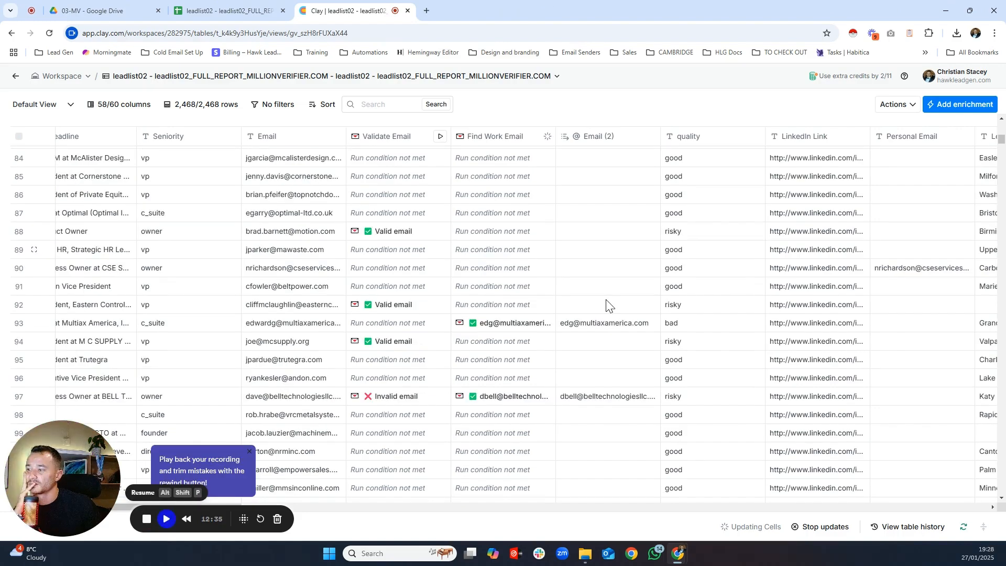
key(alt+shift+p)
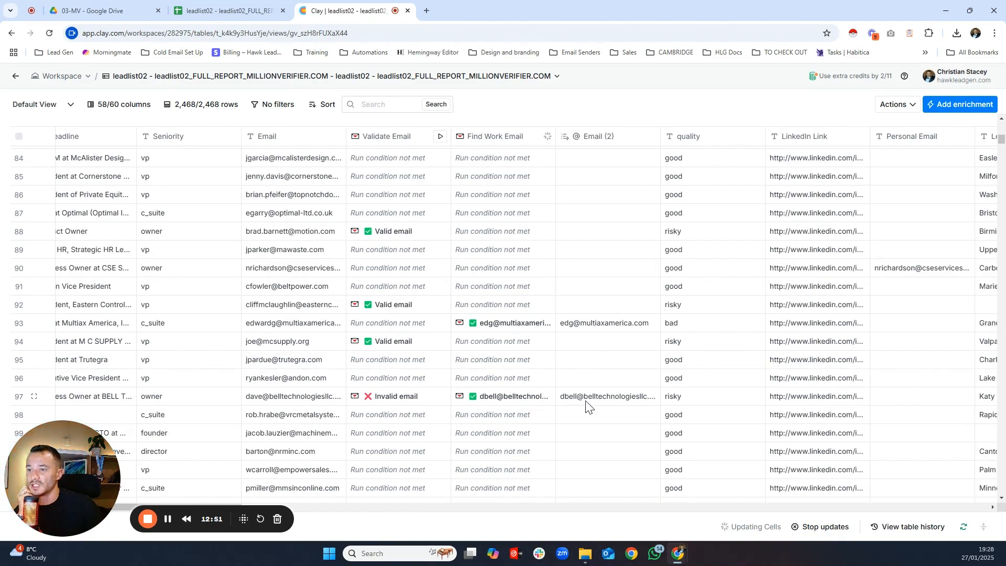
scroll(589, 405, down, 4)
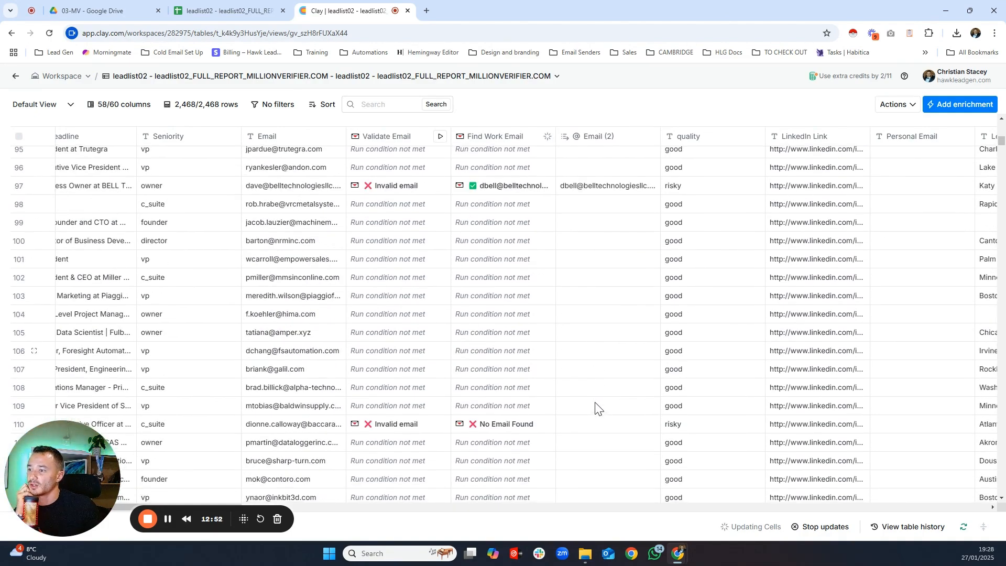
scroll(596, 400, down, 5)
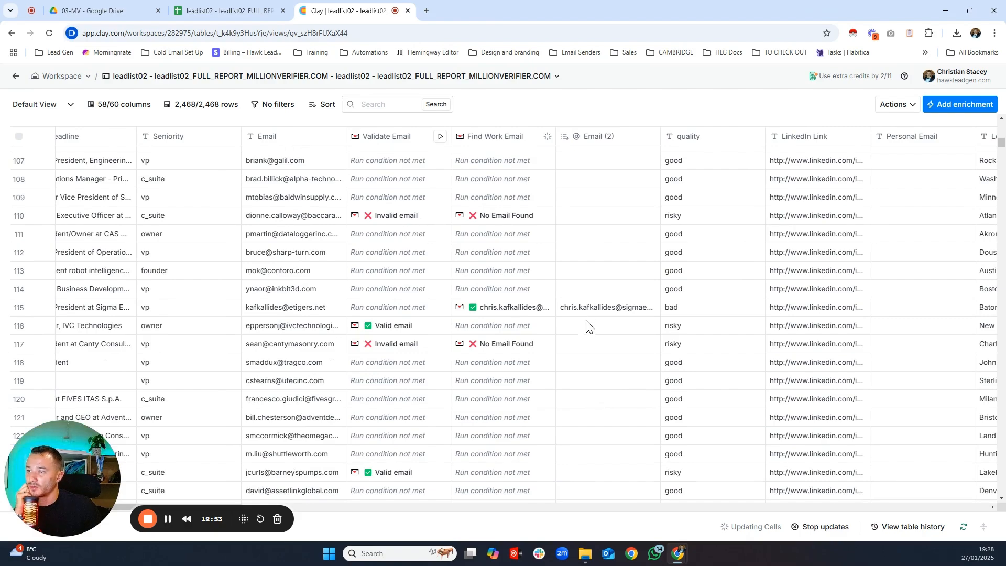
scroll(589, 326, down, 8)
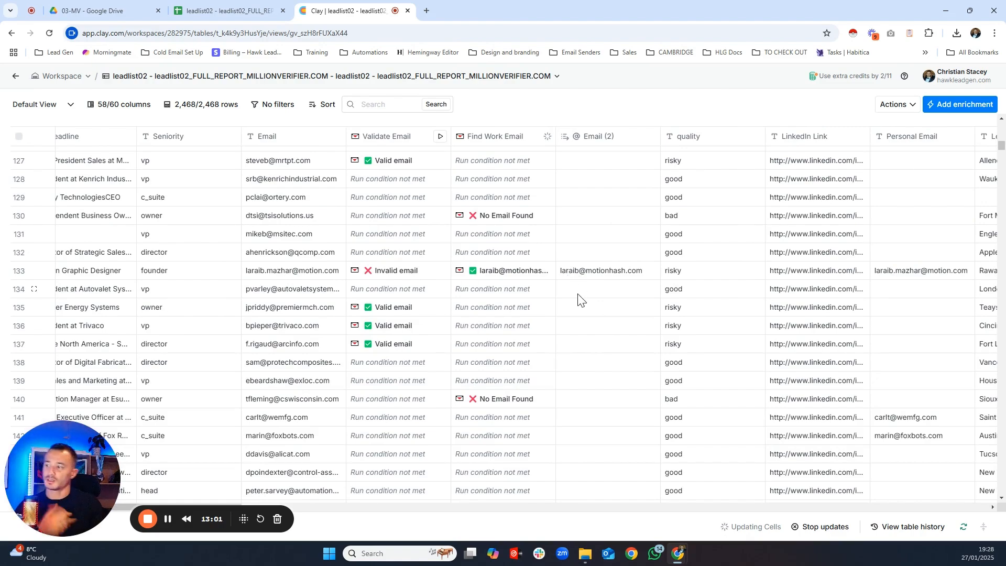
scroll(581, 309, down, 9)
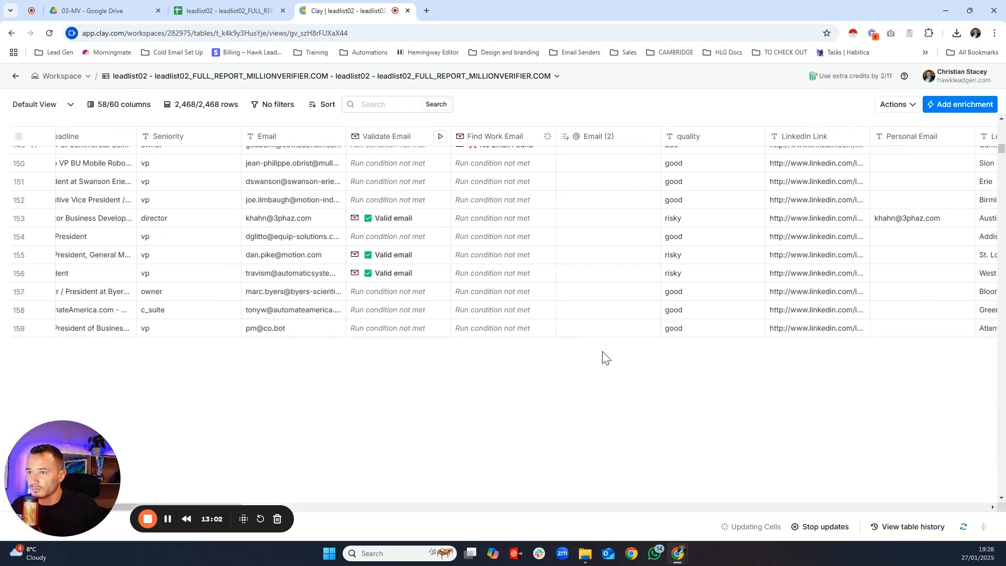
scroll(605, 357, down, 3)
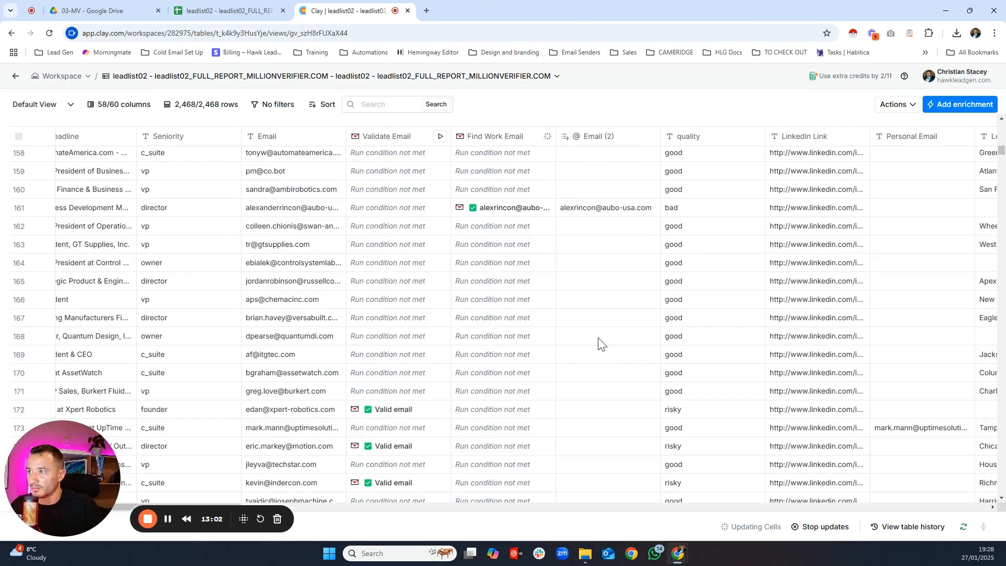
scroll(601, 344, down, 8)
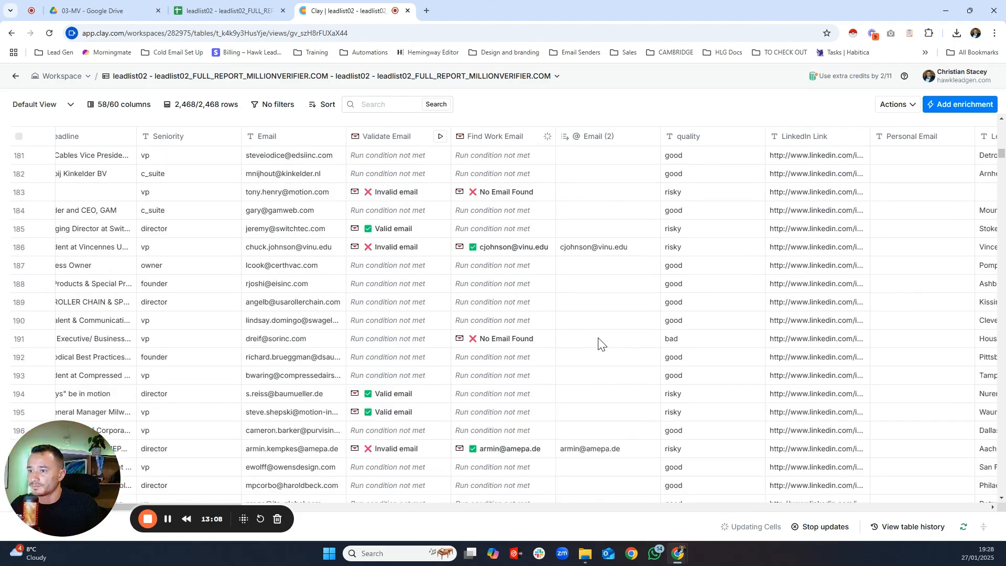
scroll(600, 342, down, 6)
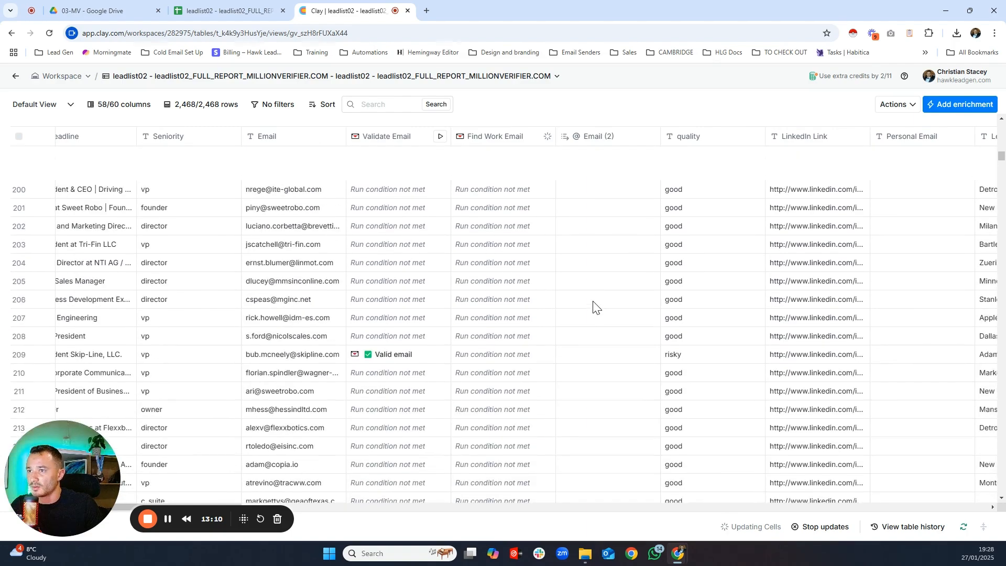
scroll(594, 307, down, 7)
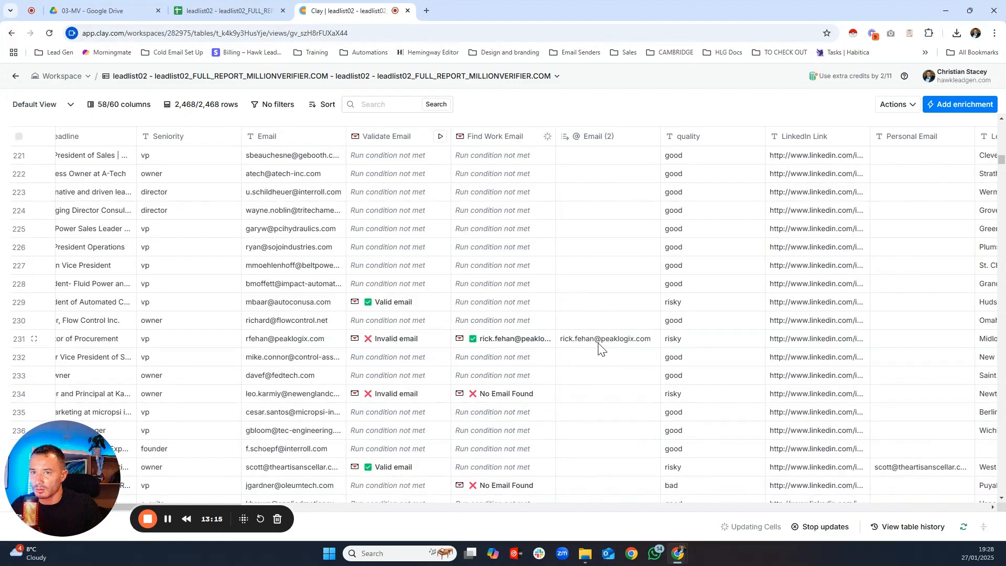
scroll(602, 349, down, 1)
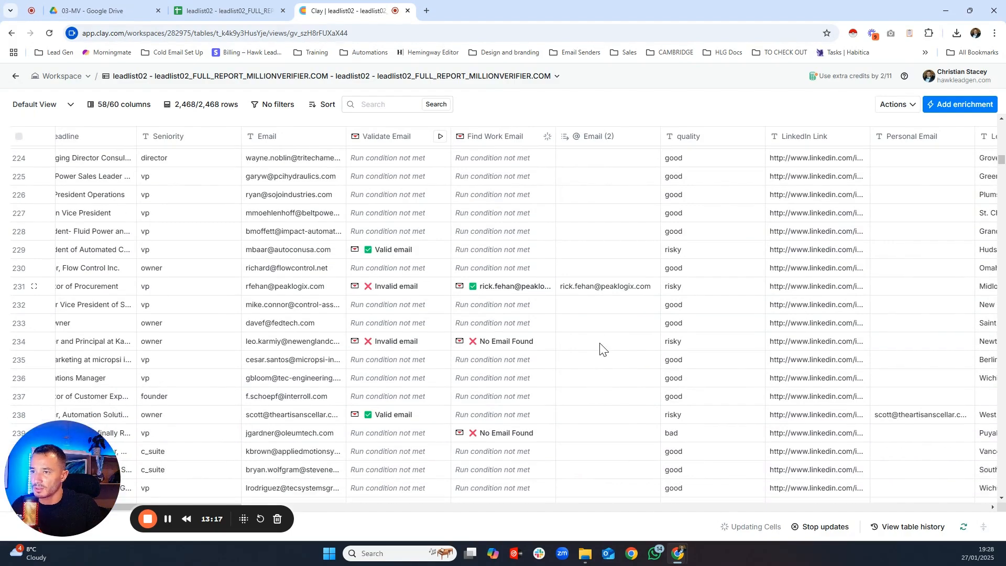
scroll(601, 349, down, 7)
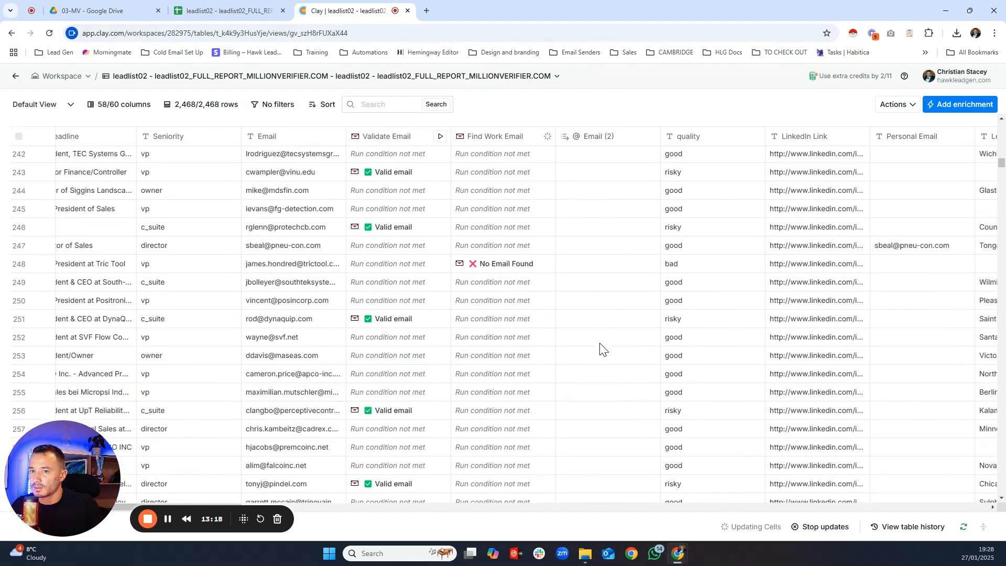
scroll(602, 348, down, 3)
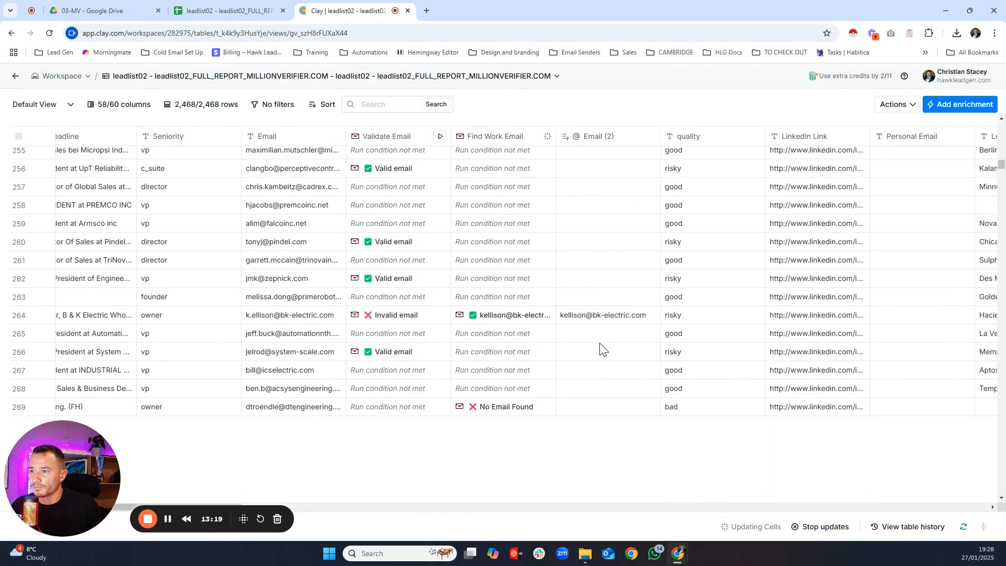
scroll(600, 349, down, 2)
scroll(601, 349, down, 3)
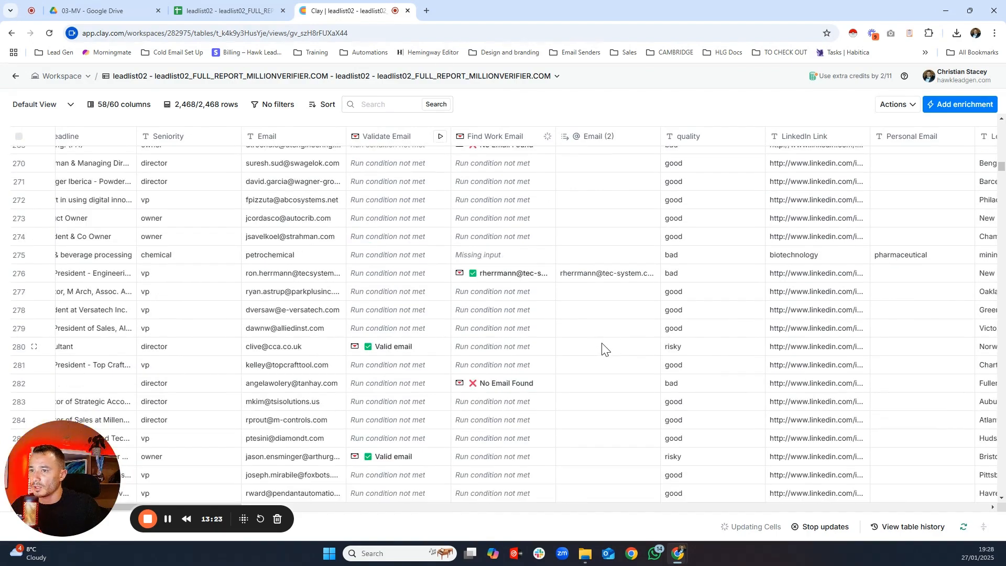
scroll(583, 395, down, 10)
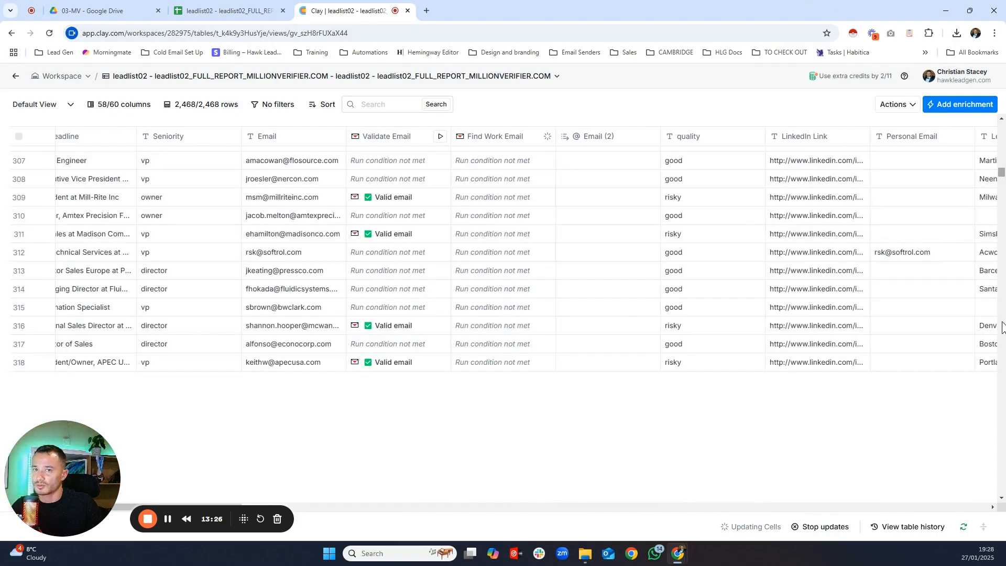
scroll(996, 394, down, 9)
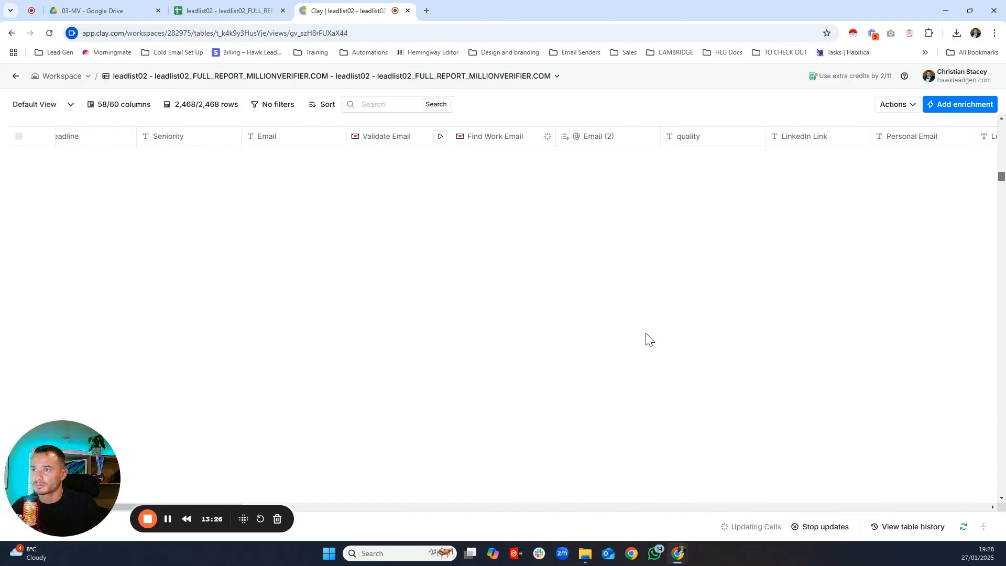
scroll(586, 326, down, 5)
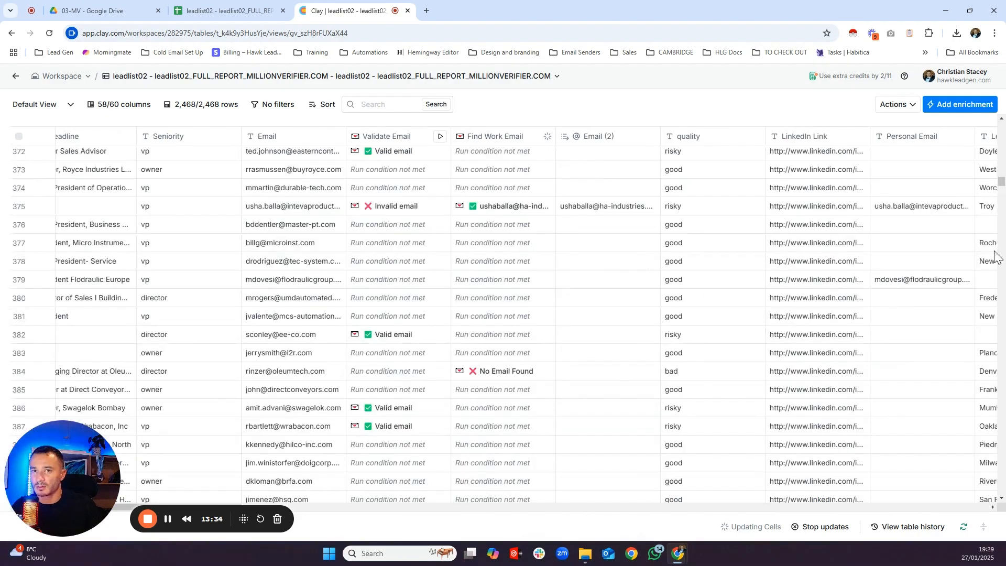
scroll(613, 352, down, 5)
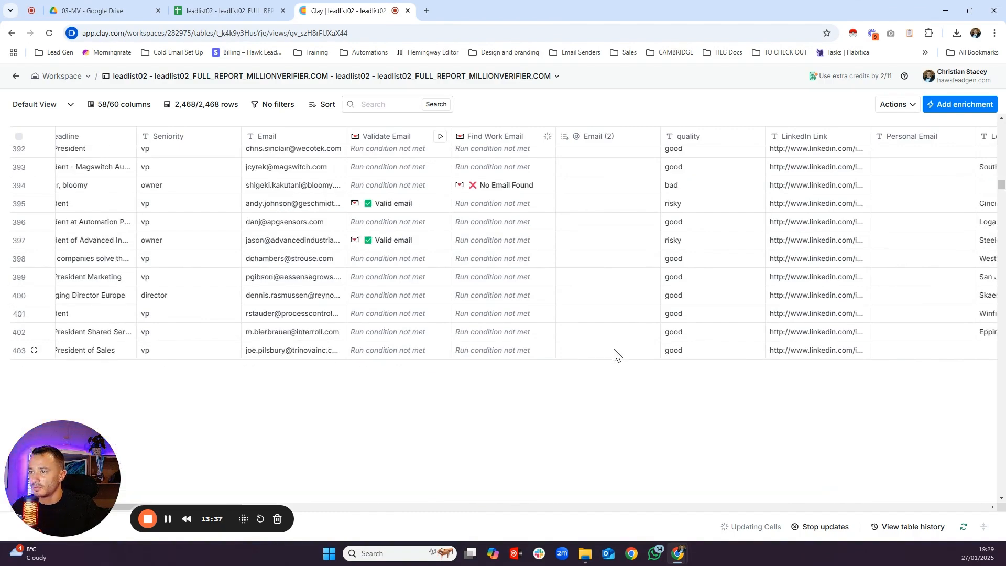
Run Find Work Email again for the errored lead in row 608
scroll(614, 350, down, 5)
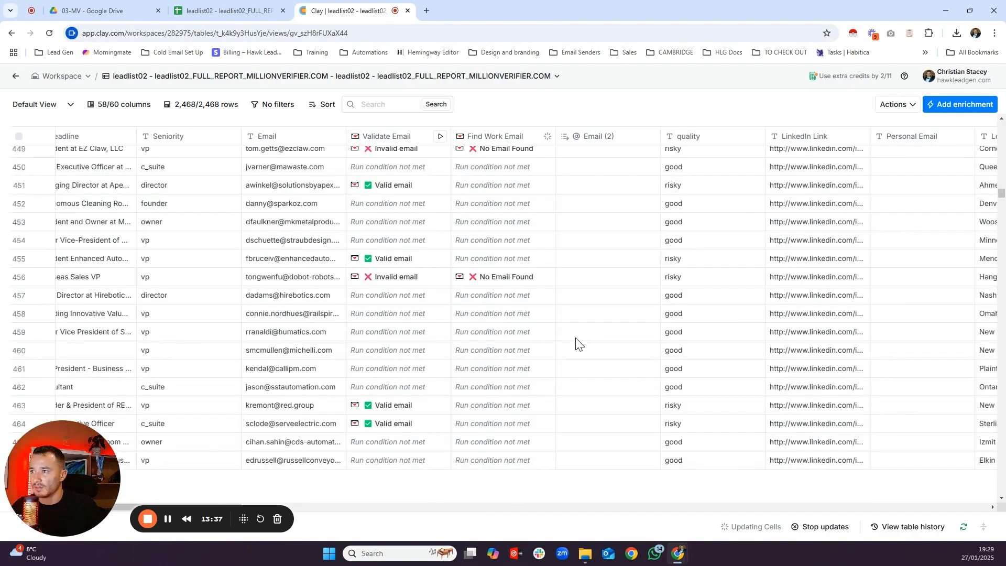
scroll(575, 344, down, 5)
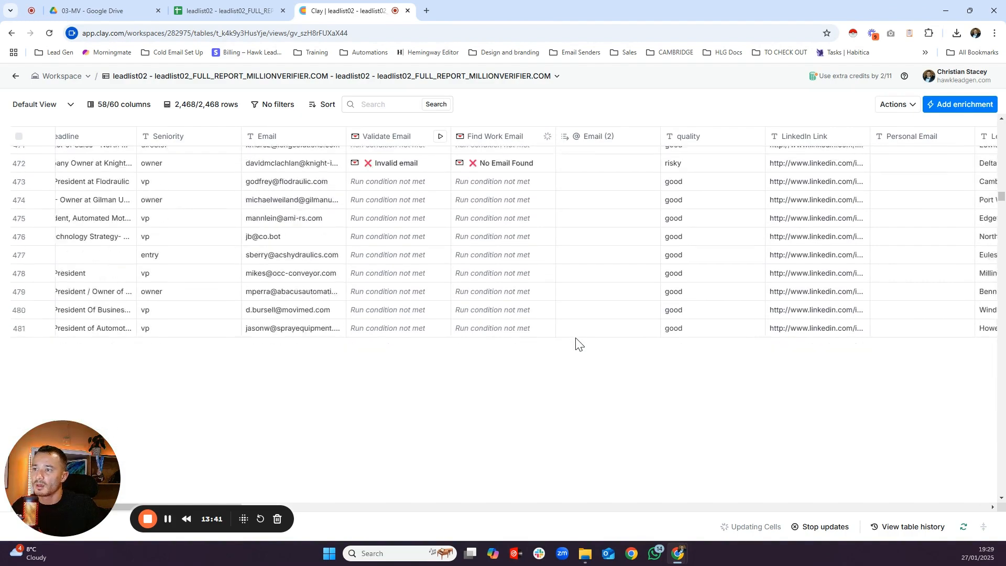
scroll(578, 344, down, 5)
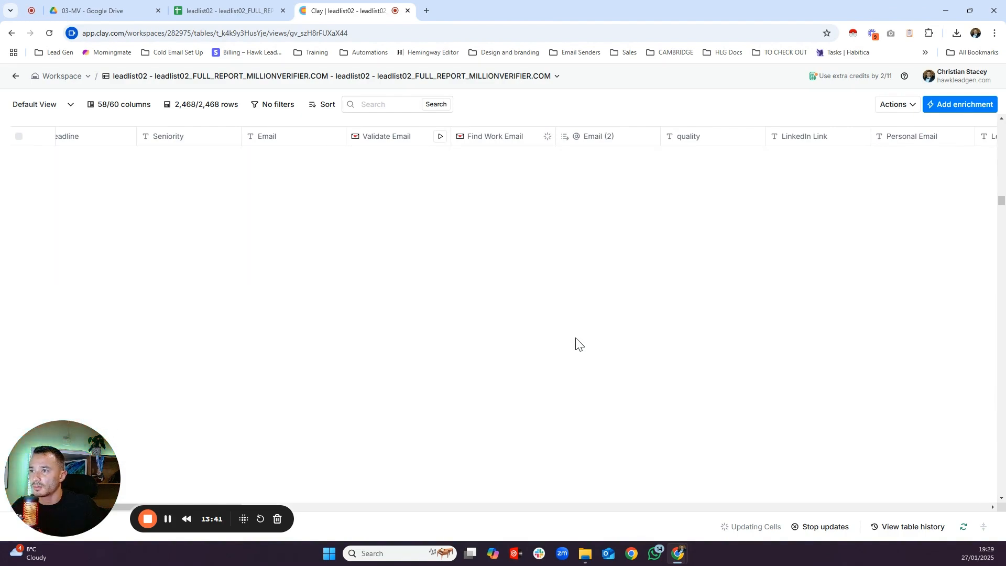
scroll(575, 344, down, 10)
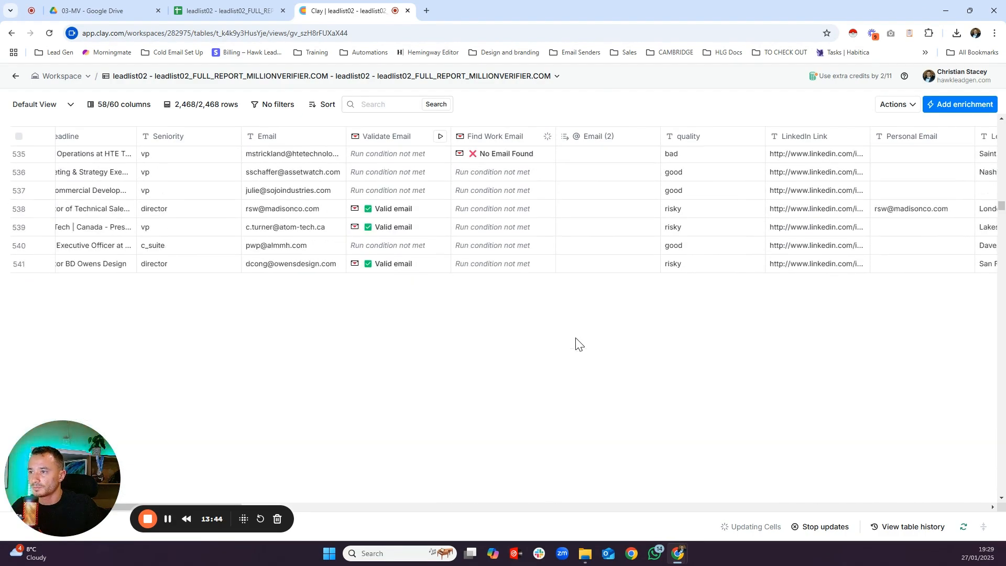
scroll(576, 344, down, 8)
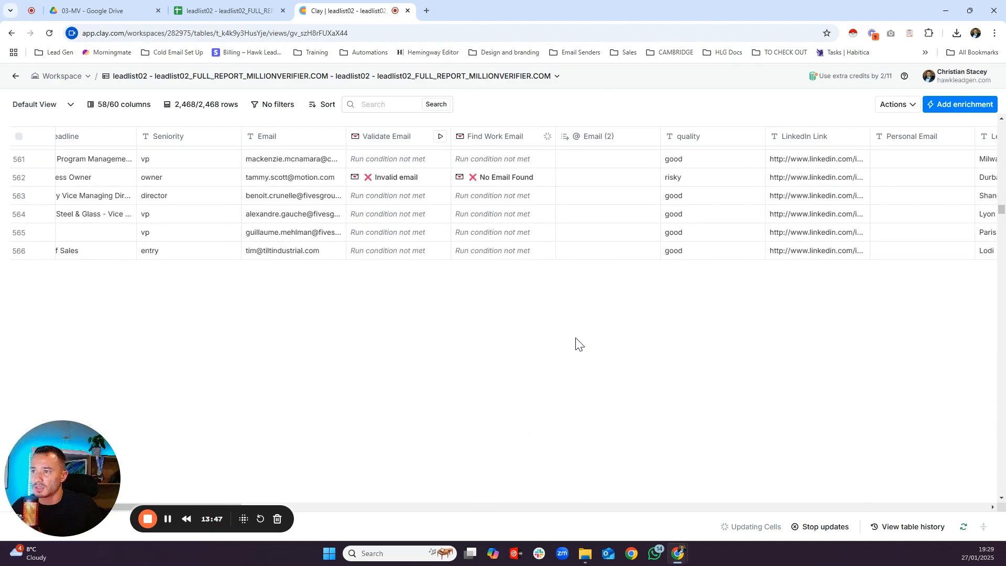
scroll(574, 342, down, 5)
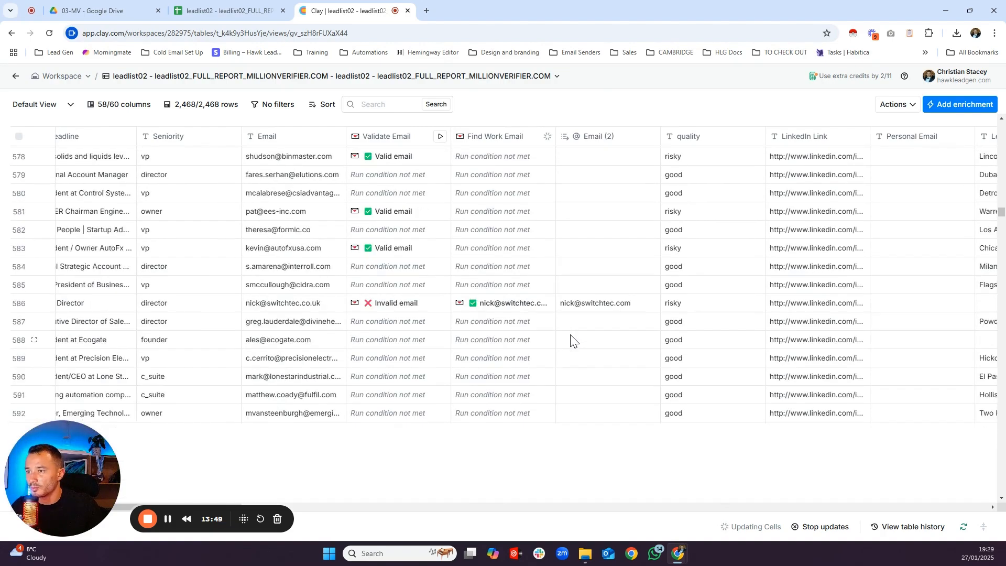
scroll(574, 341, down, 10)
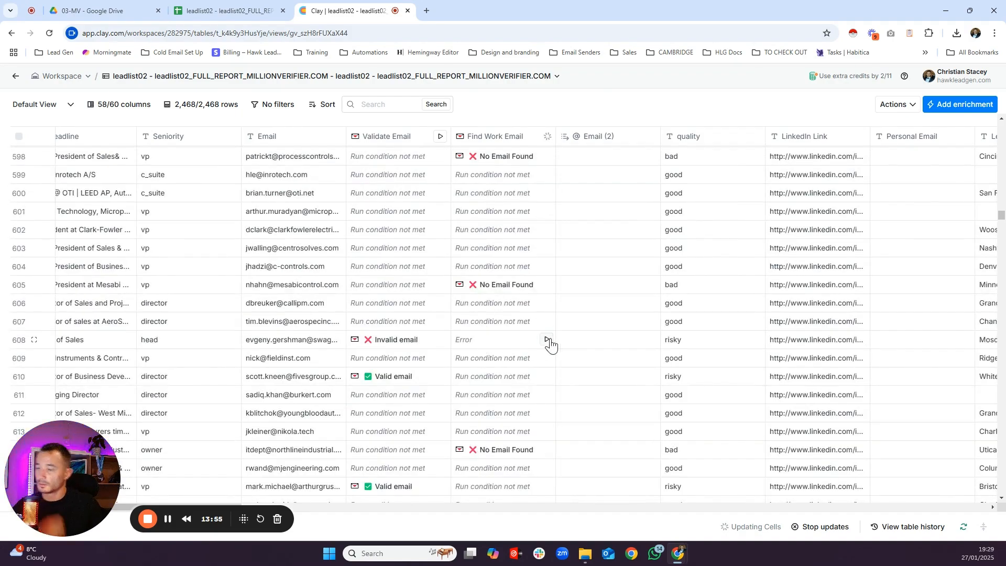
click(545, 341)
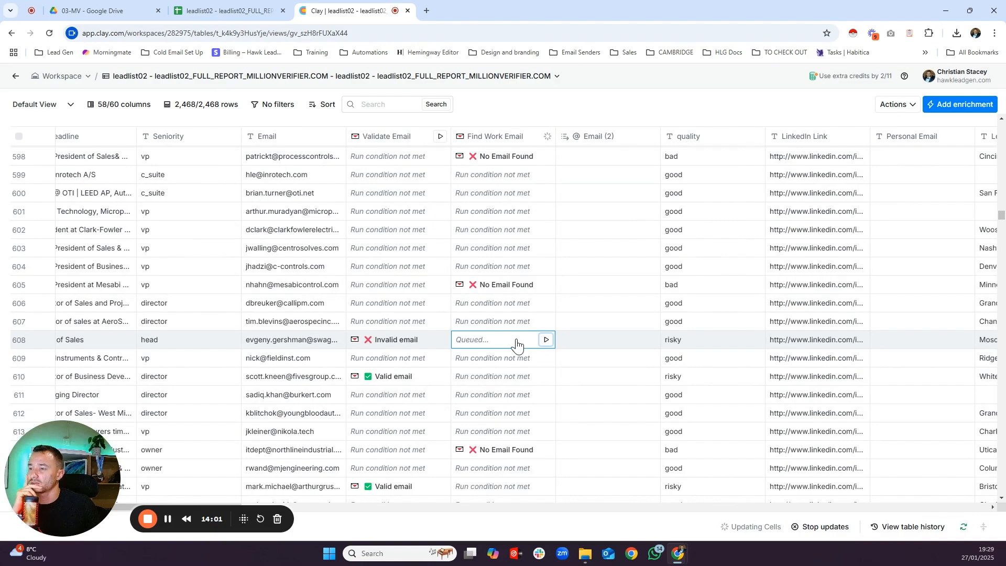
Delete the malformed lead in row 625, whose Find Work Email cell is missing input
scroll(516, 343, down, 5)
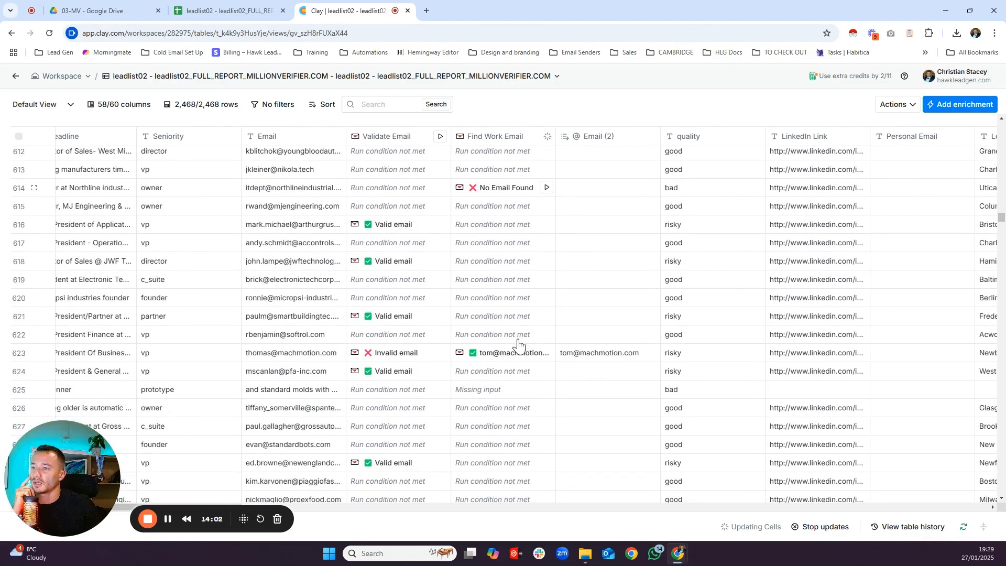
scroll(517, 343, down, 3)
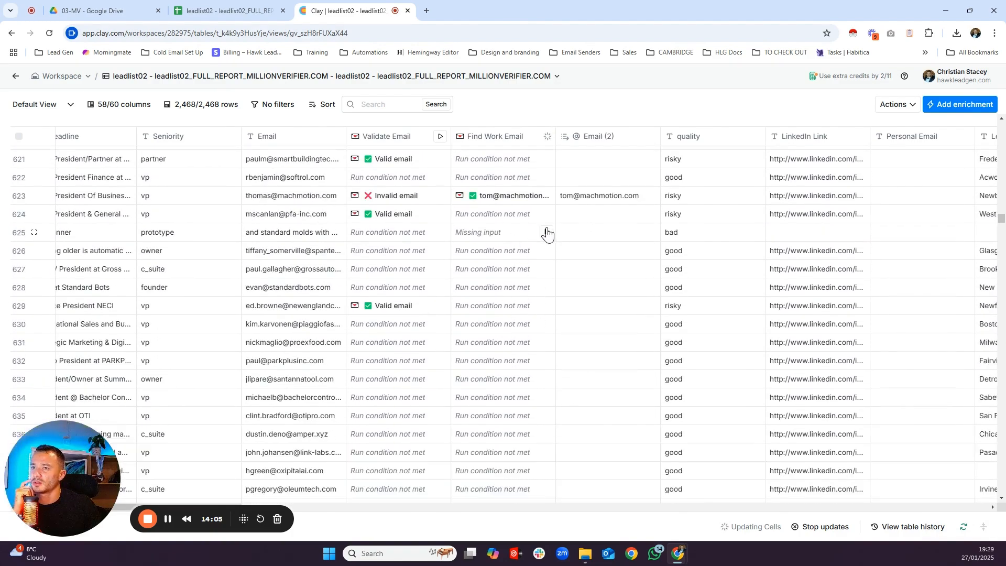
click(510, 238)
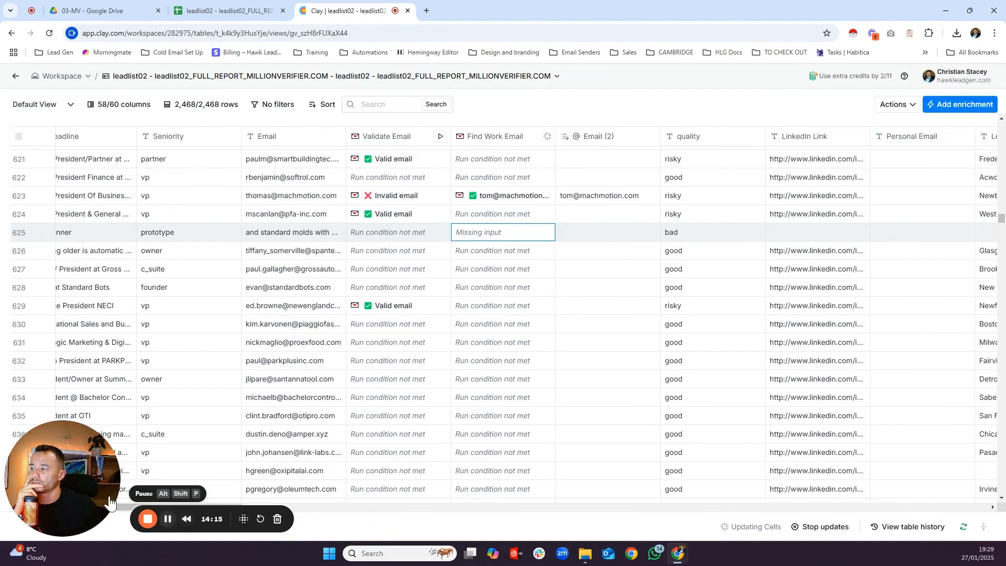
click(167, 519)
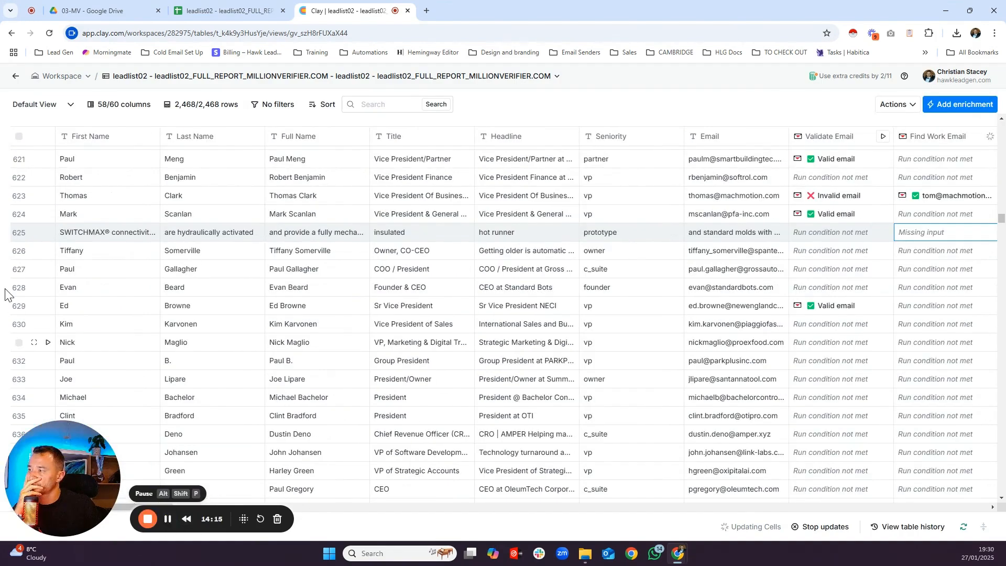
click(19, 233)
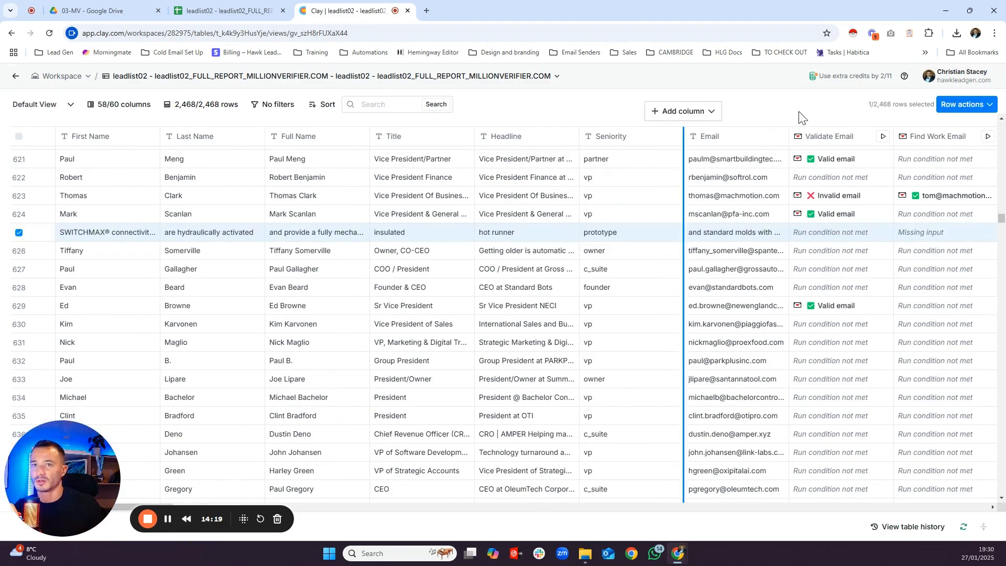
click(949, 107)
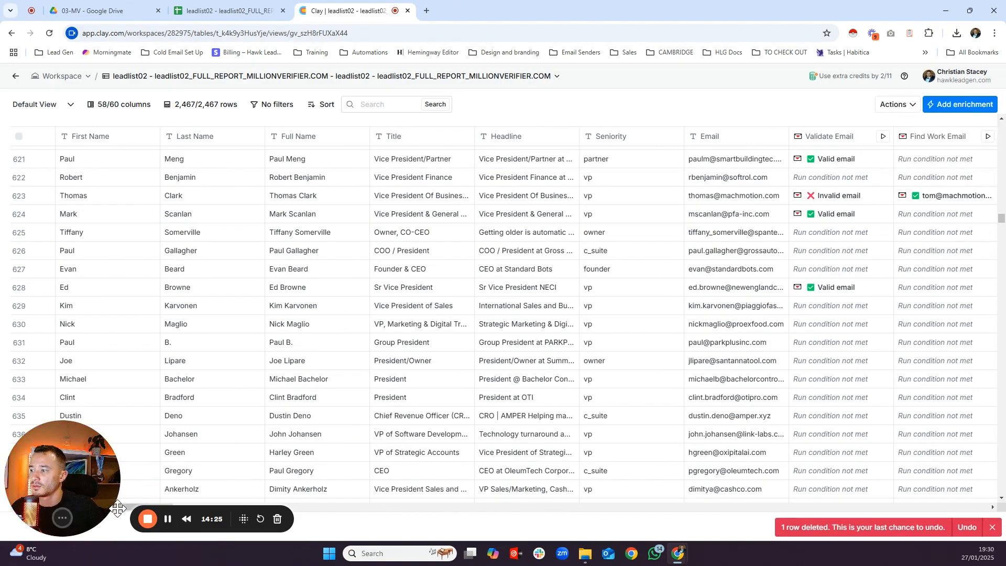
Examine the Validate Email and Find Work Email results from row 621 down to about row 708
drag(128, 508, 244, 499)
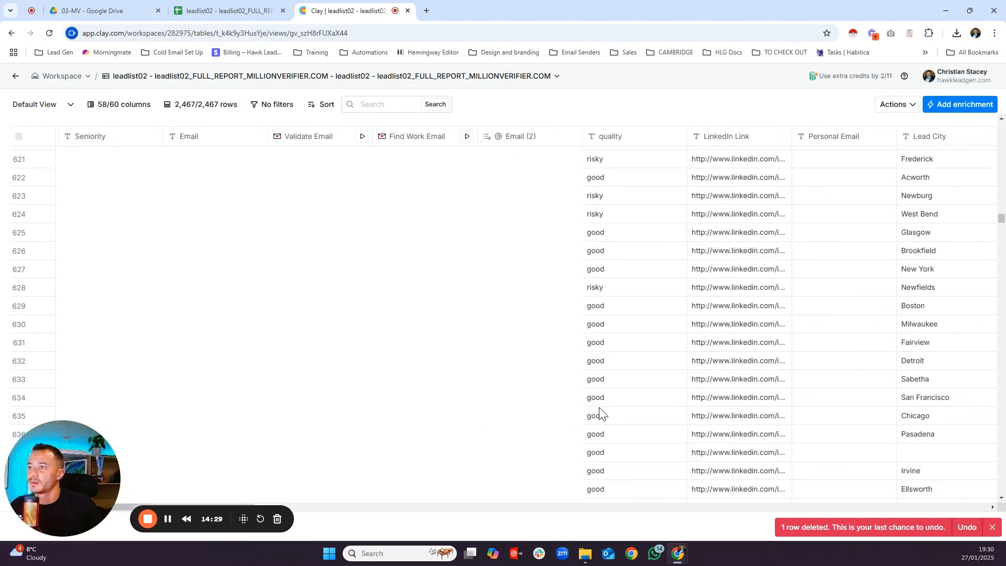
scroll(593, 414, down, 5)
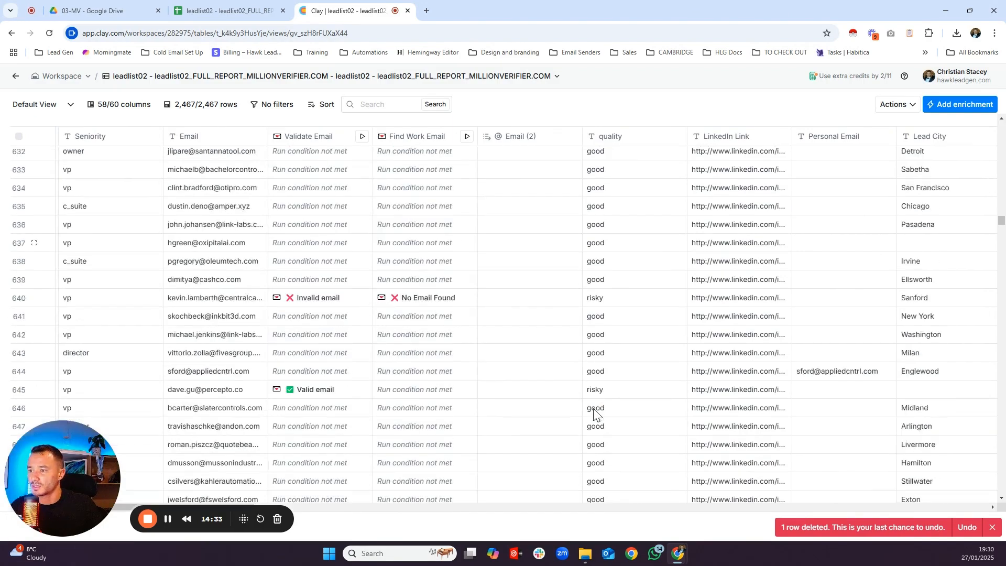
scroll(593, 414, down, 9)
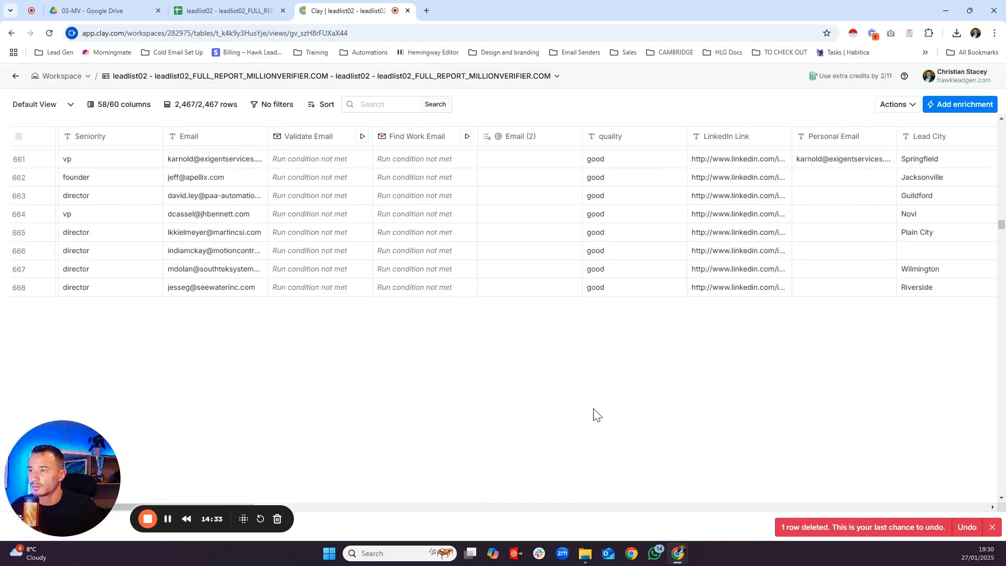
scroll(593, 410, down, 8)
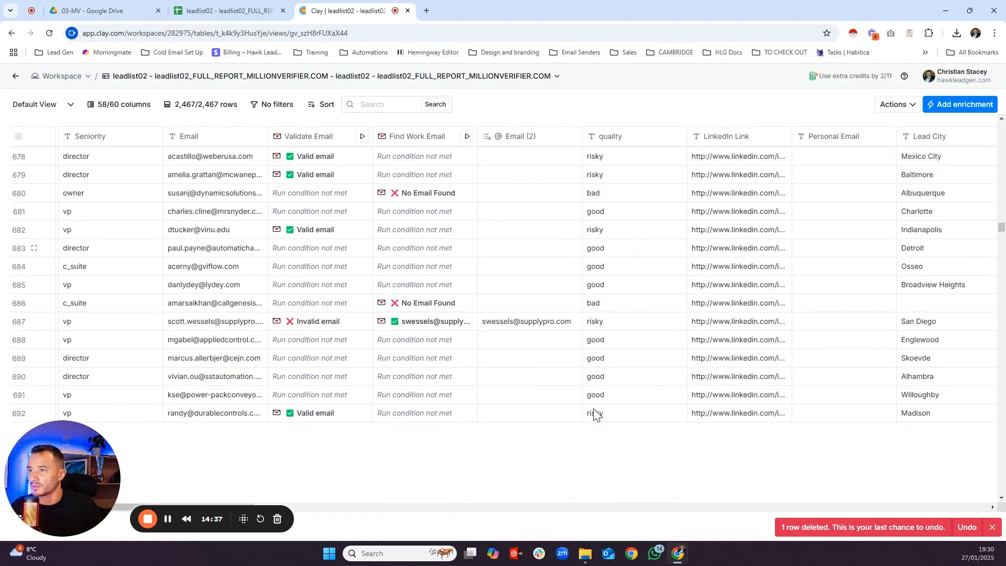
scroll(593, 414, down, 7)
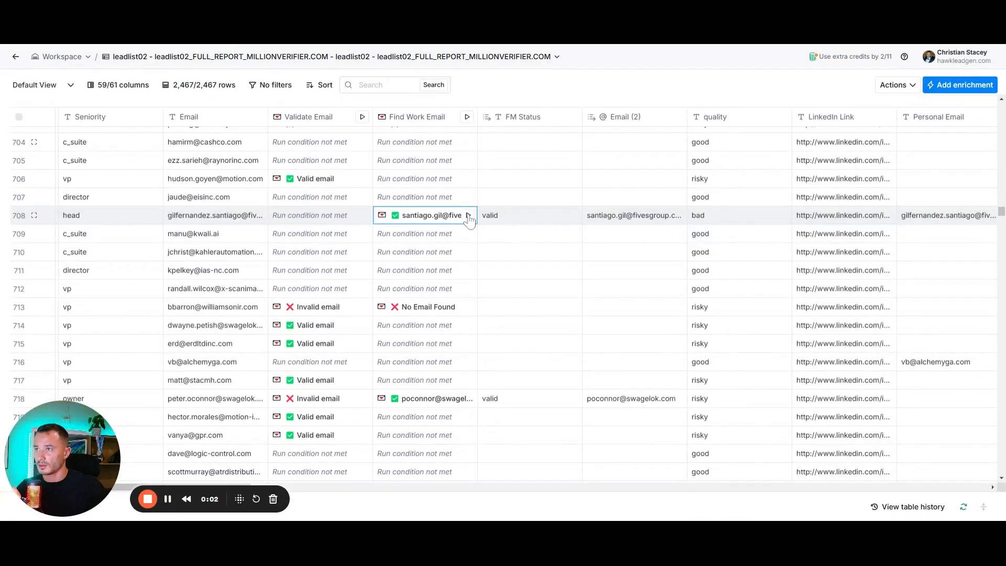
Examine the Email and Status values in the cell details of the Find Work Email result in row 708
click(416, 218)
click(798, 166)
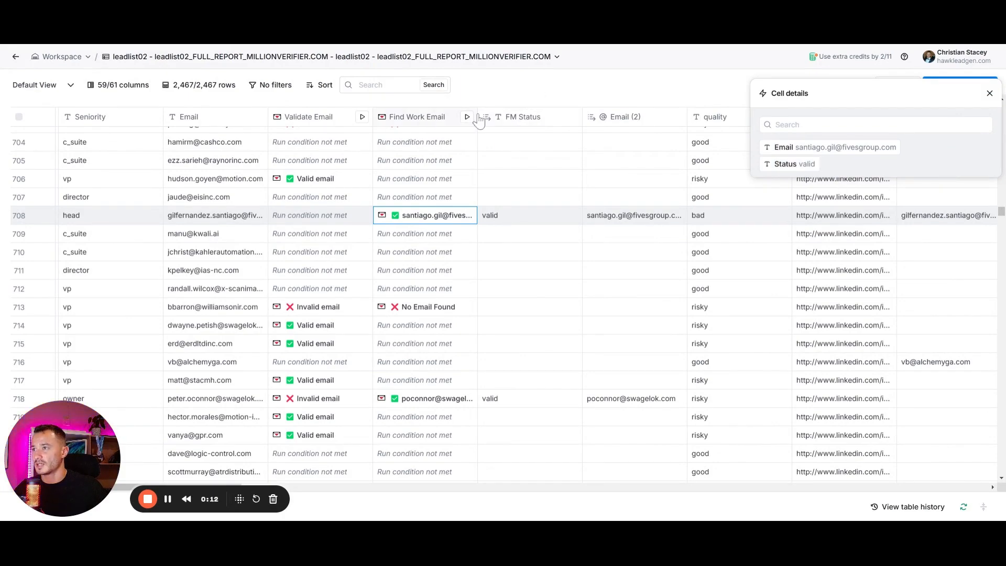
click(988, 94)
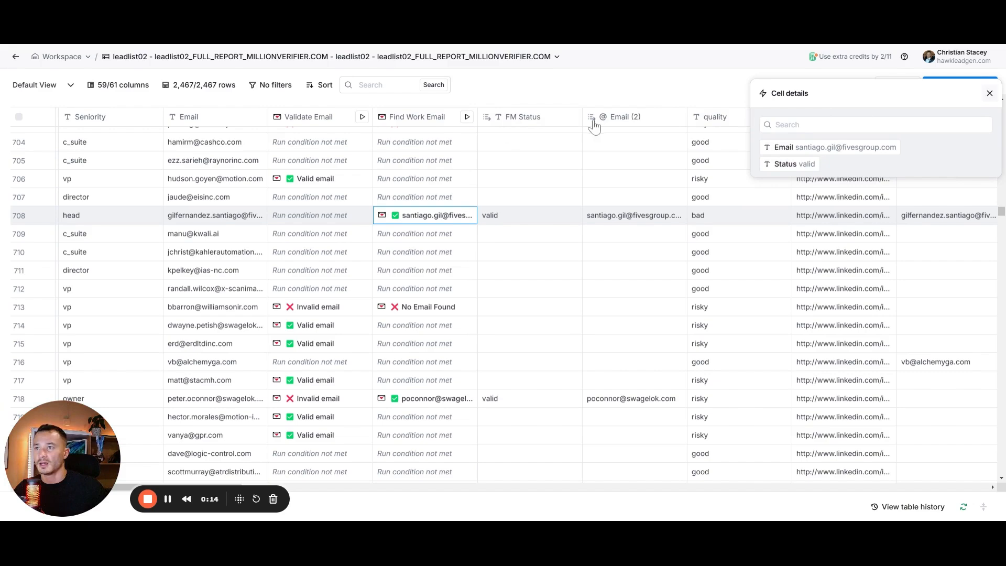
Rename the Email (2) column to FM Email
click(628, 122)
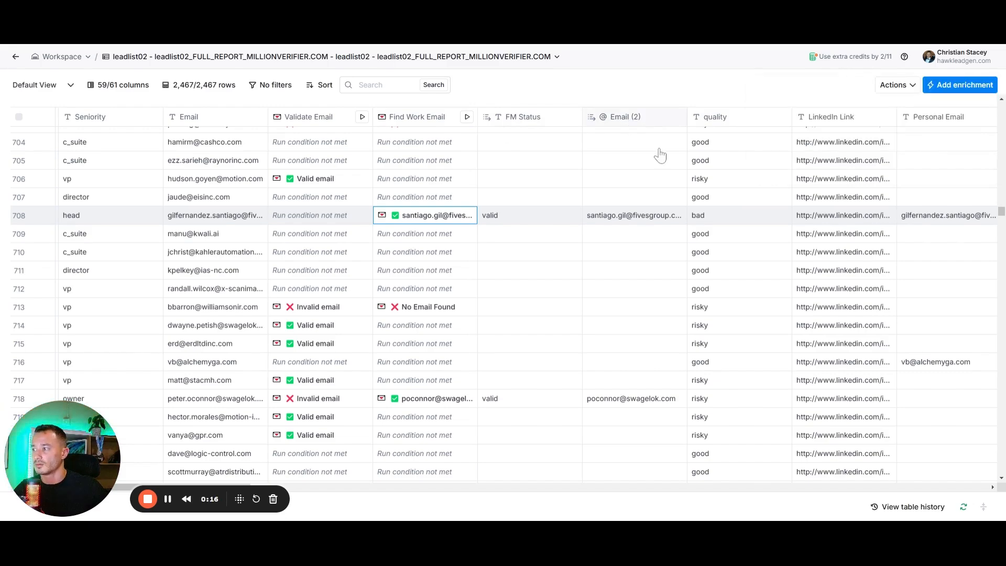
scroll(579, 161, right, 3)
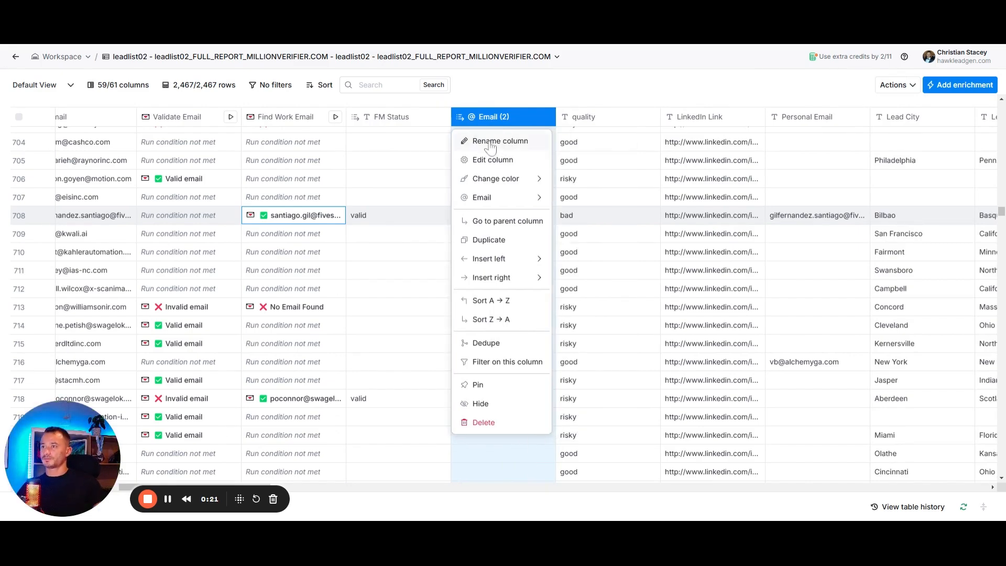
click(495, 141)
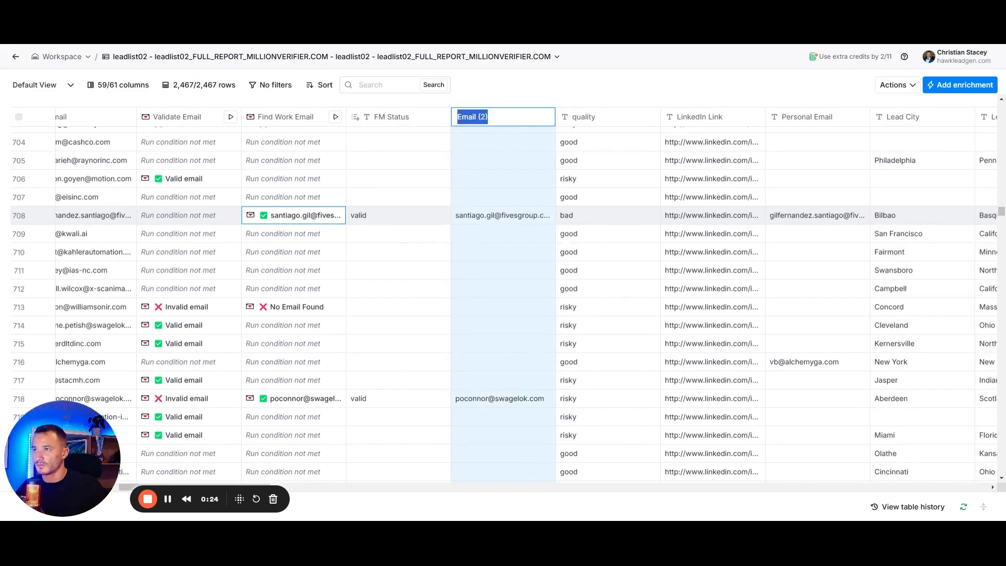
key(Right)
key(BackSpace)
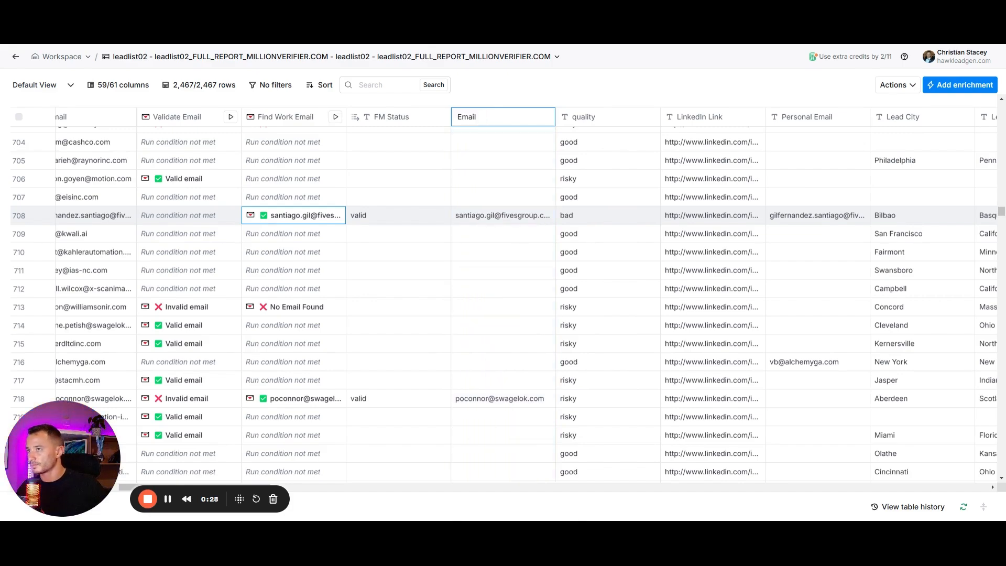
text(FM)
key(Return)
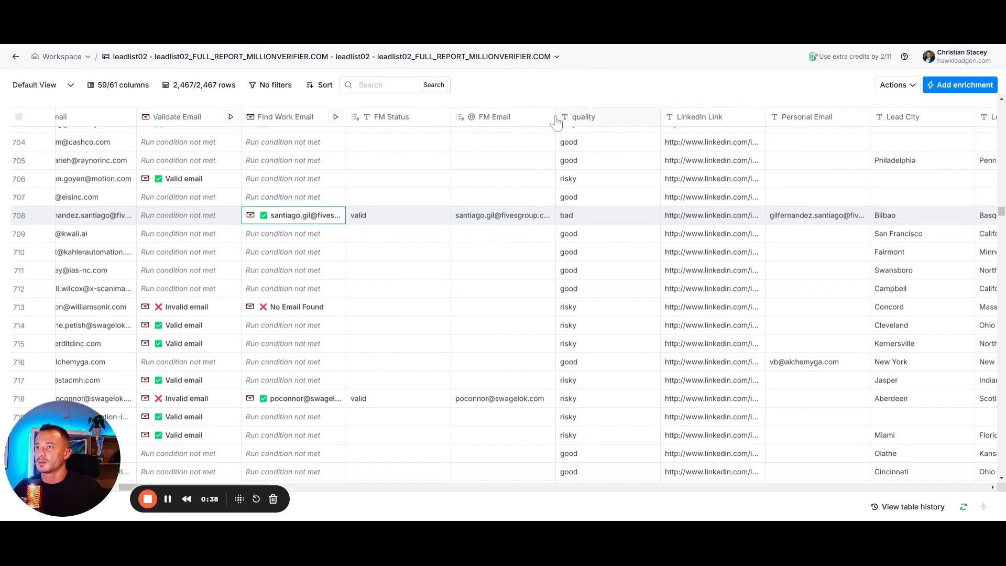
Insert a new enrichment column between FM Email and quality, using Prospeo's Find Work Email integration
mouse_move(559, 105)
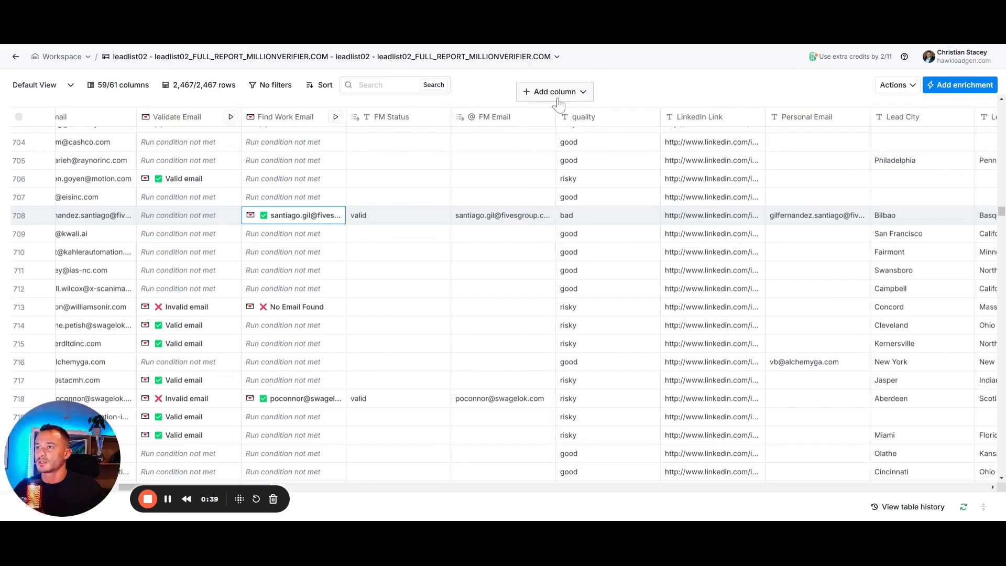
click(529, 98)
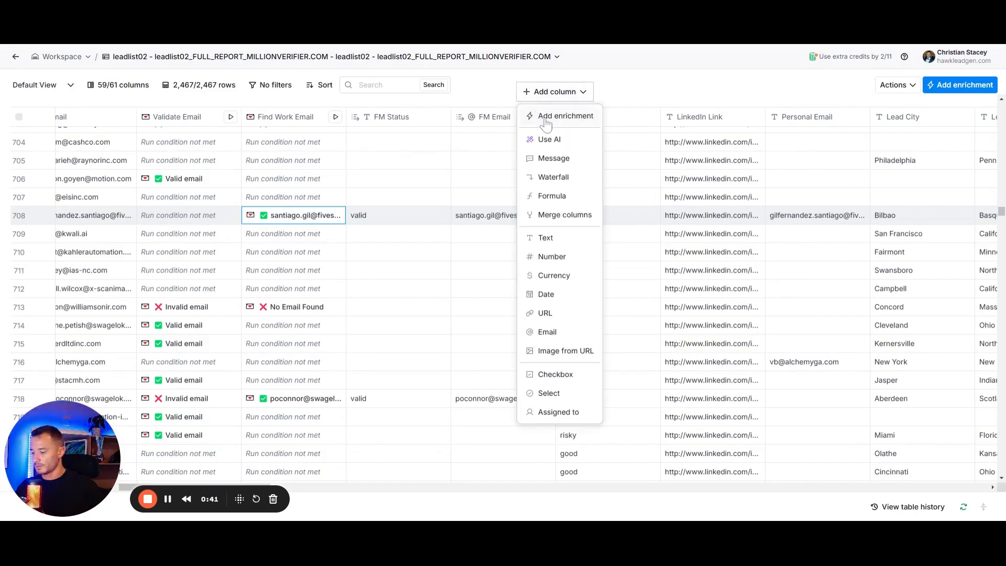
click(545, 120)
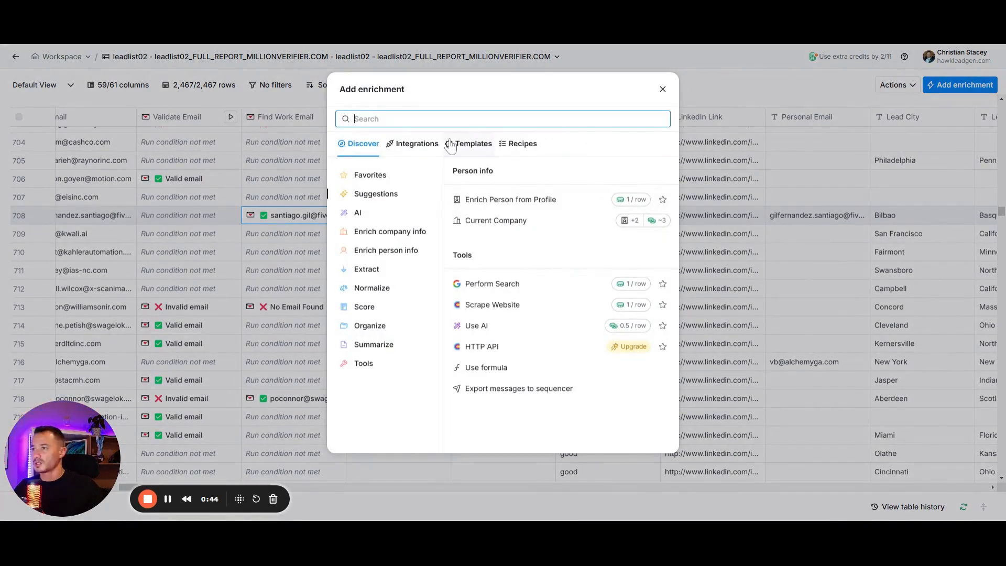
text(prospeo)
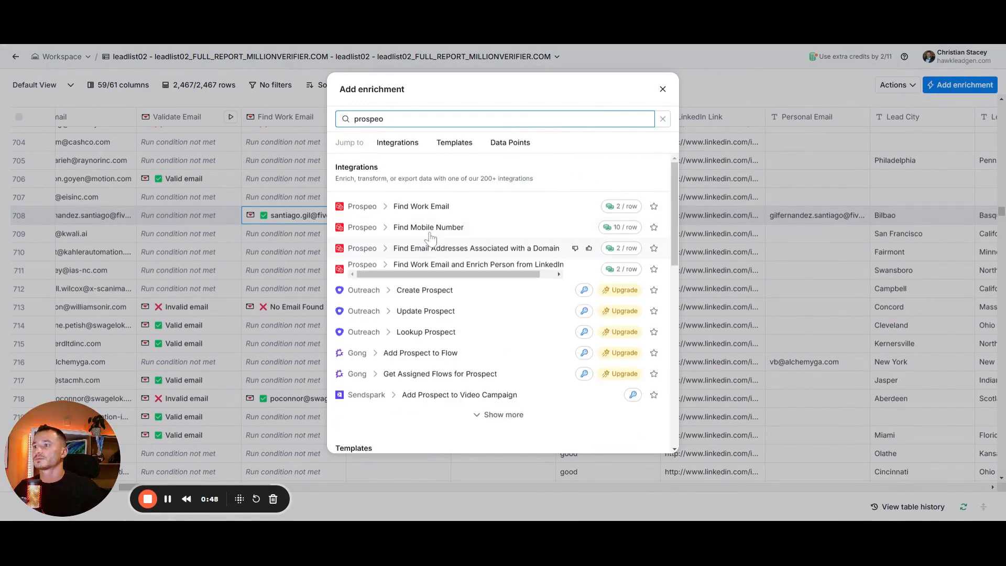
click(453, 218)
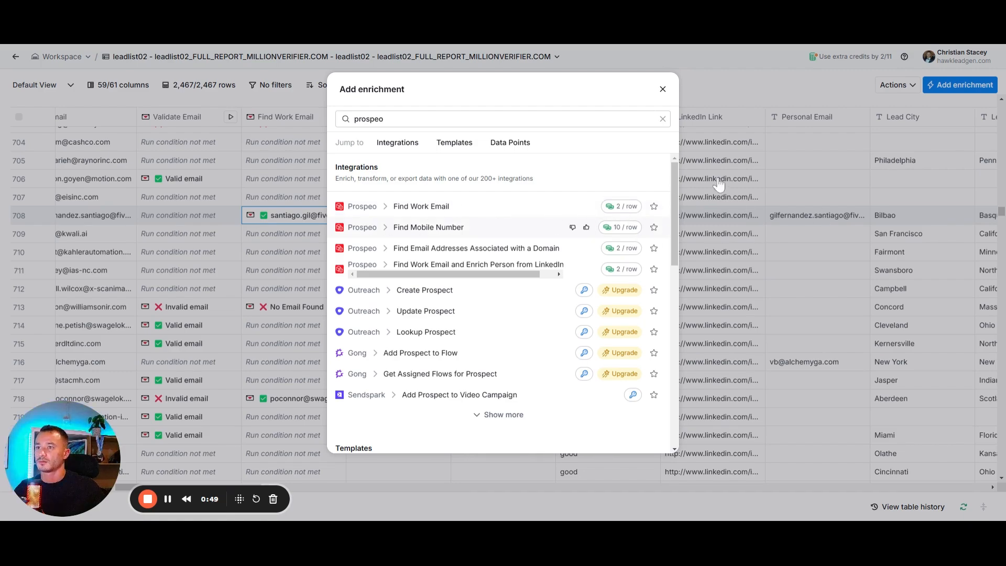
click(435, 209)
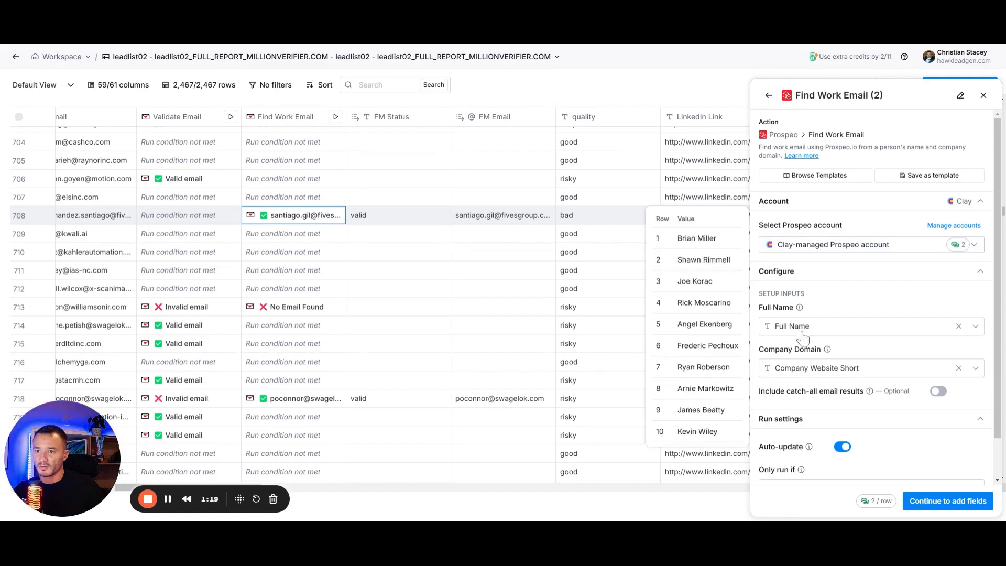
Restrict the Prospeo run to leads with Validate Email verified false or quality "bad", and an empty FM Status, and continue to the output fields
scroll(825, 382, down, 2)
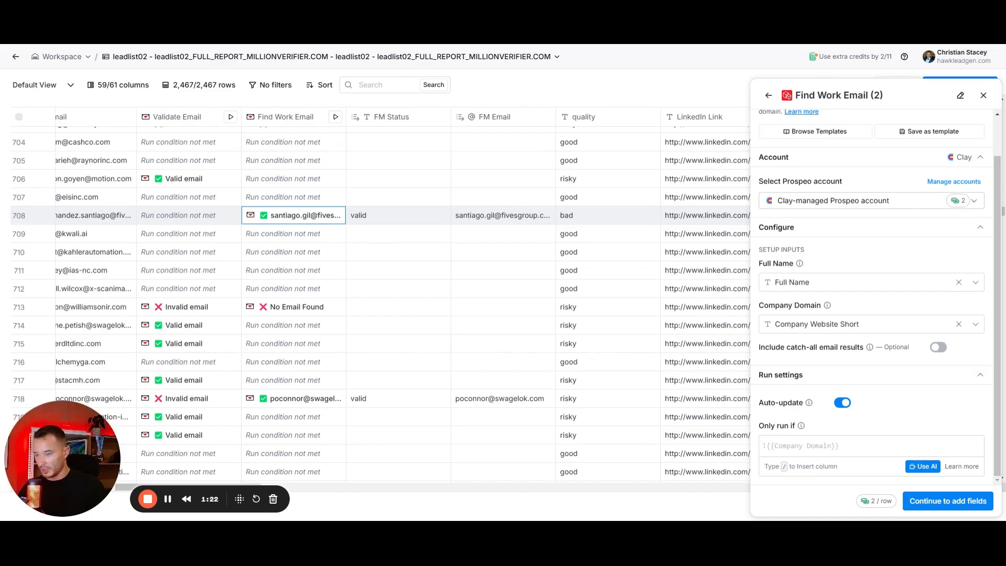
key(ctrl+v)
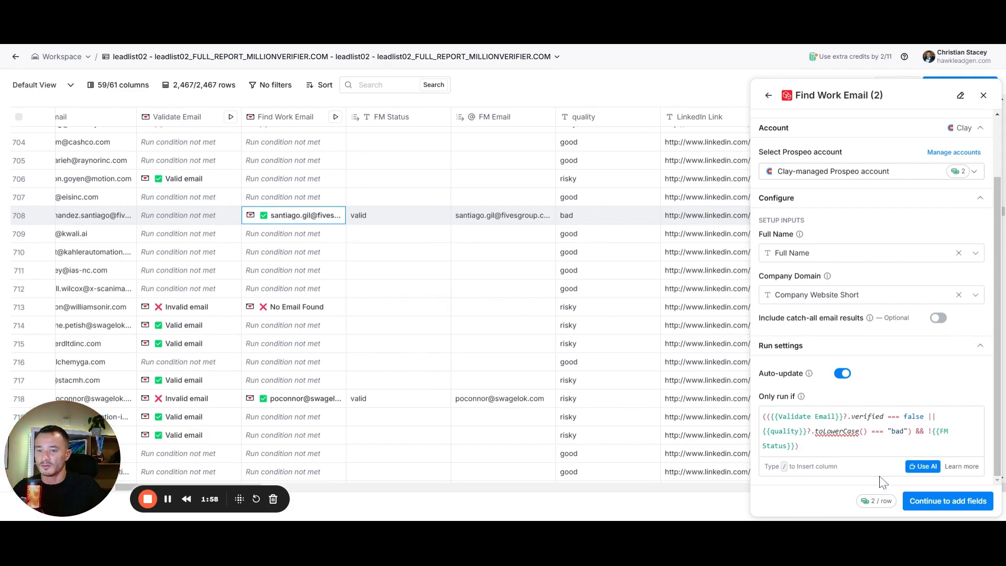
click(947, 501)
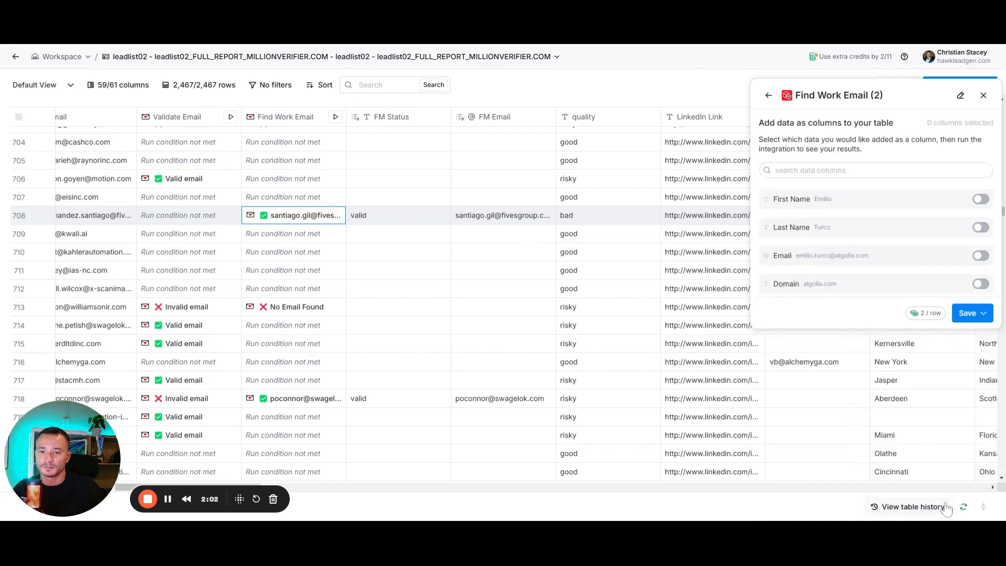
Add Prospeo's Email output as a column, then save the enrichment and run it on 10 rows
click(974, 258)
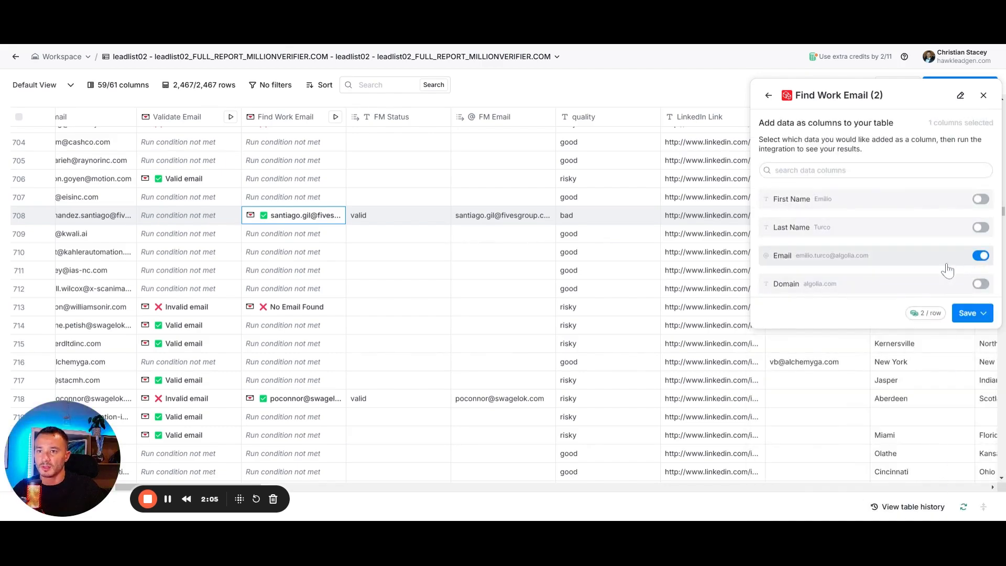
click(980, 314)
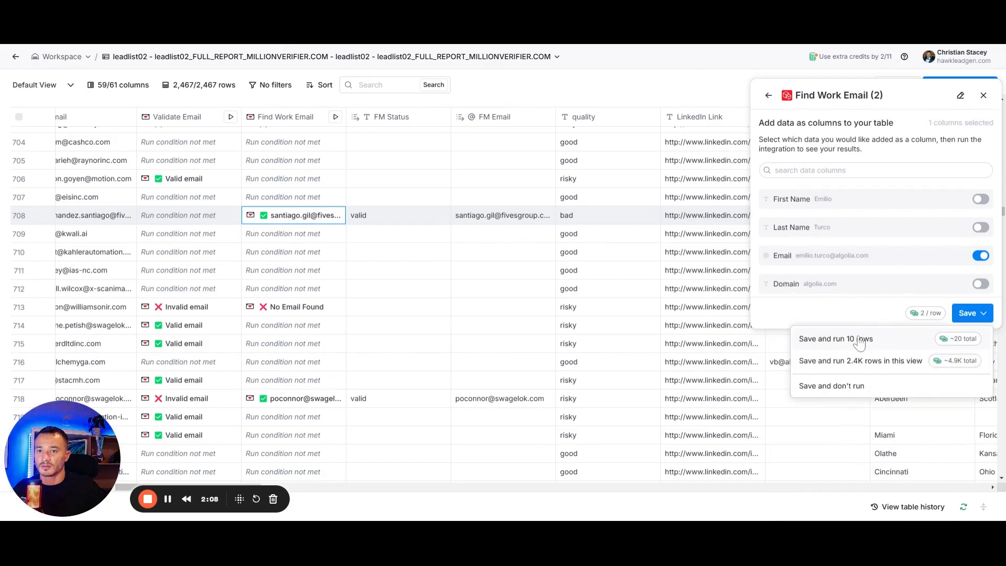
click(859, 339)
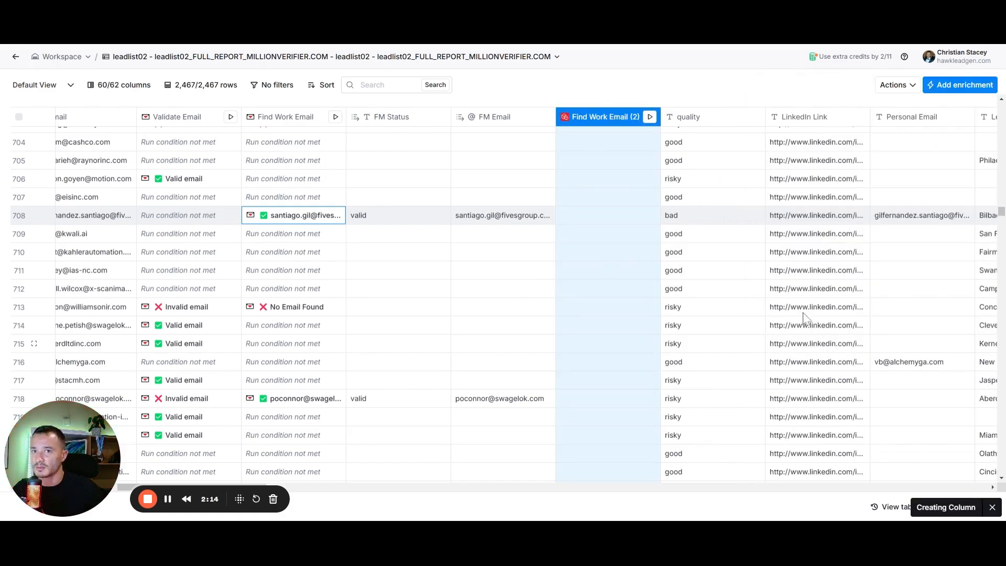
Run the Prospeo Find Work Email (2) column on all rows that haven't run or have errors, accepting the credit cost
scroll(805, 314, up, 5)
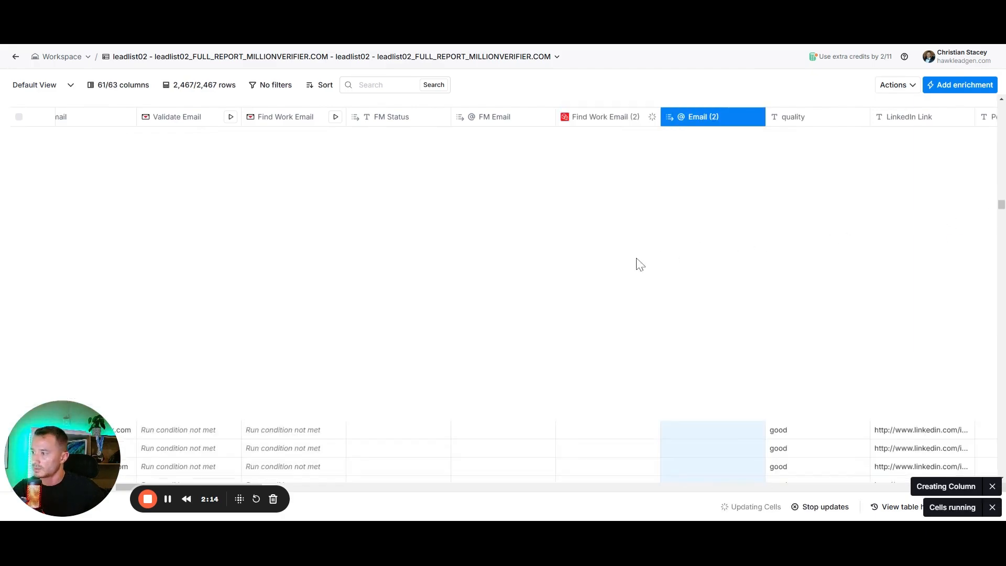
scroll(663, 303, up, 8)
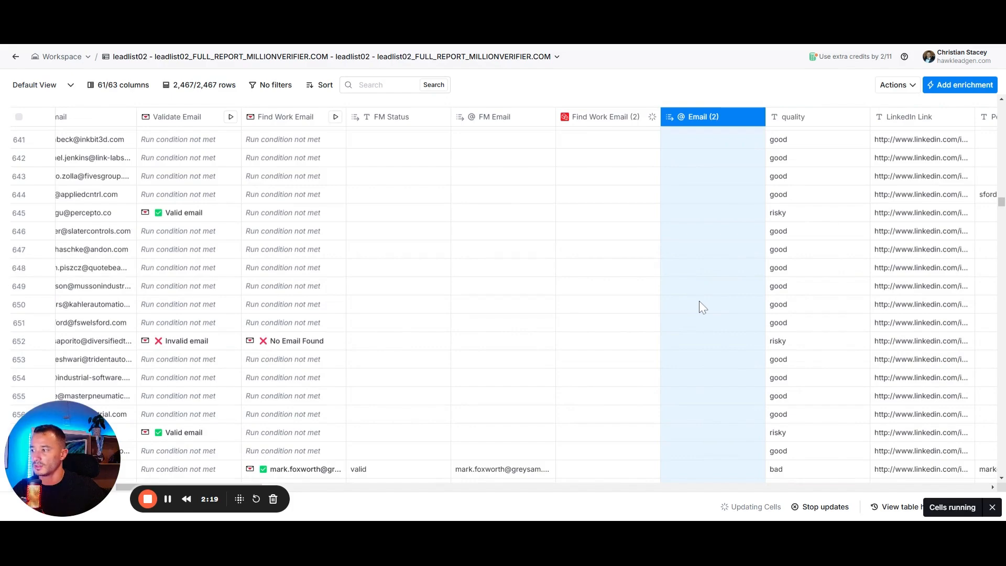
scroll(702, 307, up, 15)
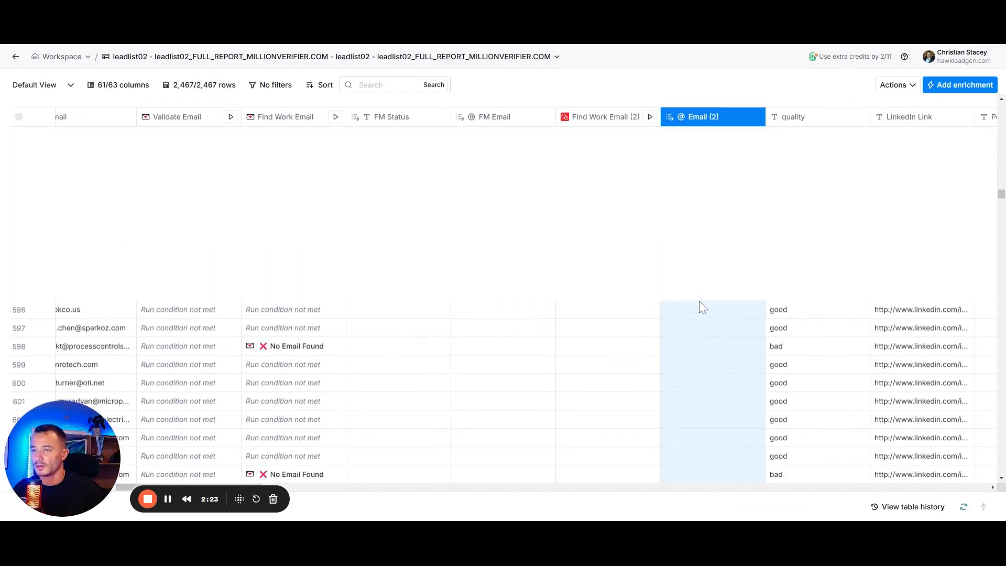
scroll(702, 308, up, 5)
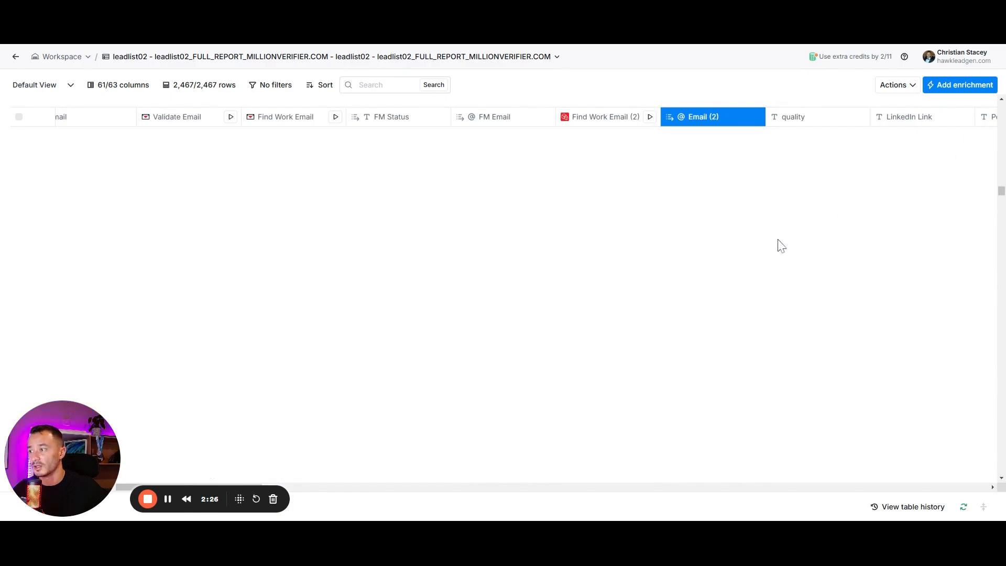
scroll(719, 304, up, 10)
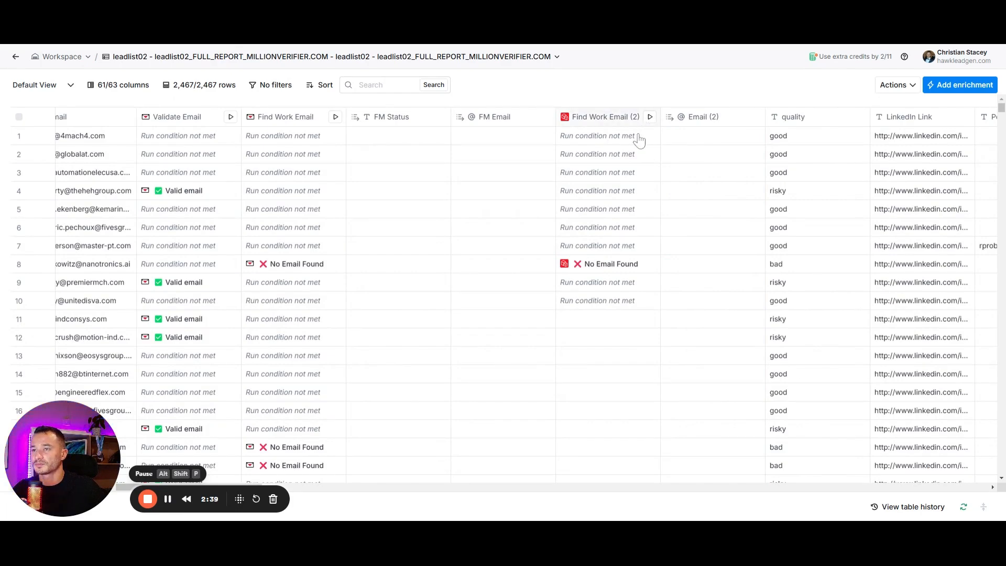
click(608, 117)
mouse_move(538, 216)
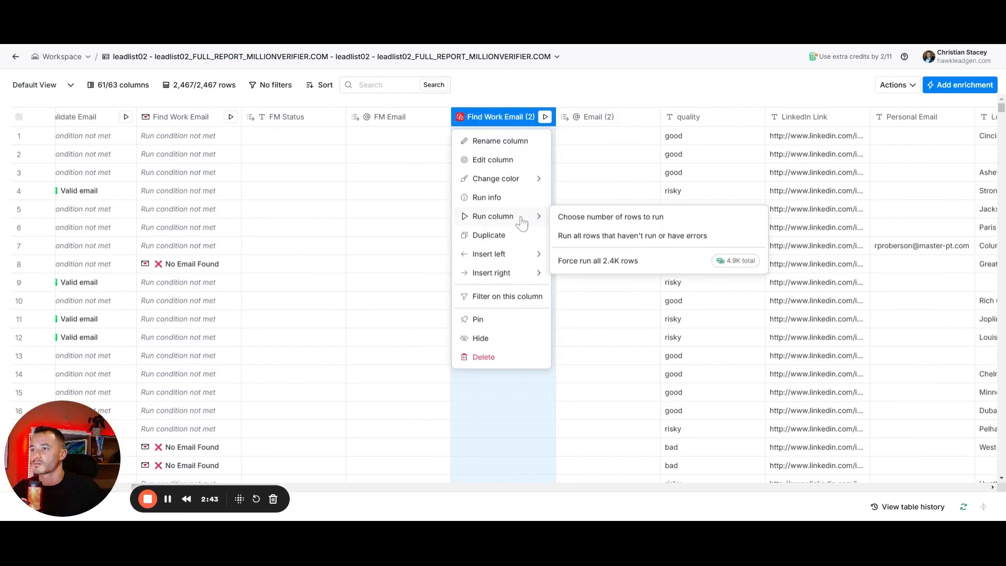
click(589, 242)
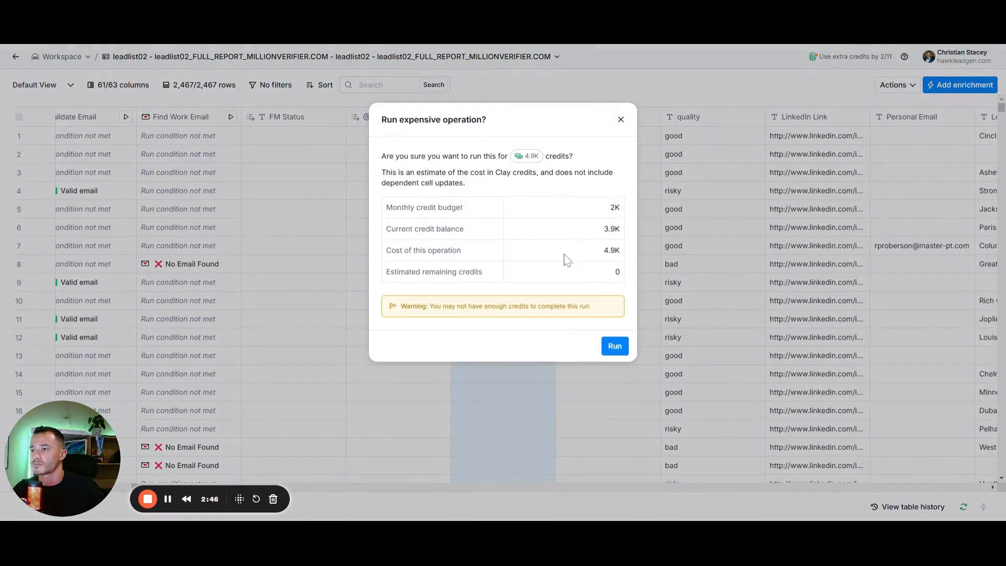
click(614, 347)
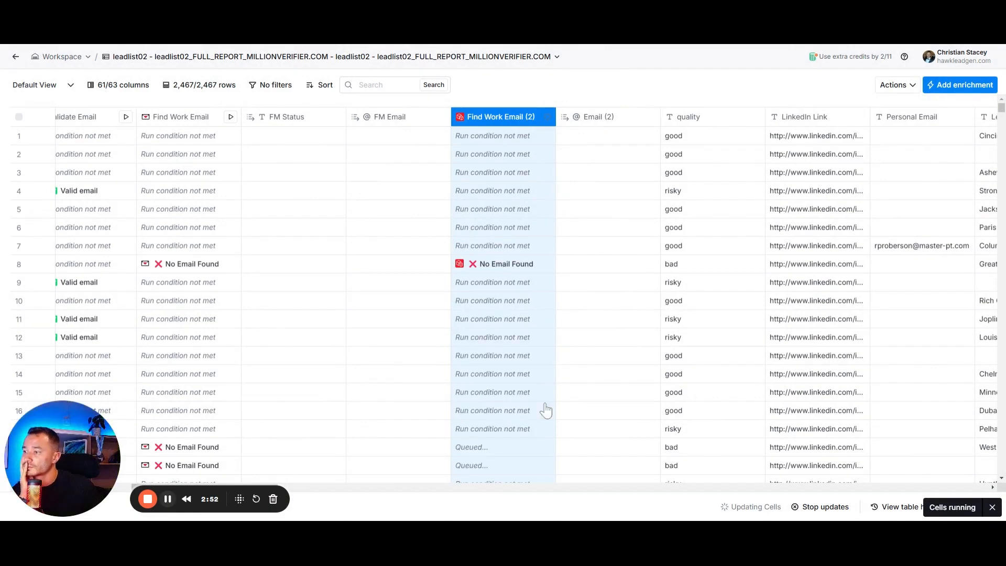
Insert a new enrichment column between Prospeo Email and quality, using Datagma's Find Work Email integration
scroll(716, 348, down, 3)
scroll(716, 347, right, 2)
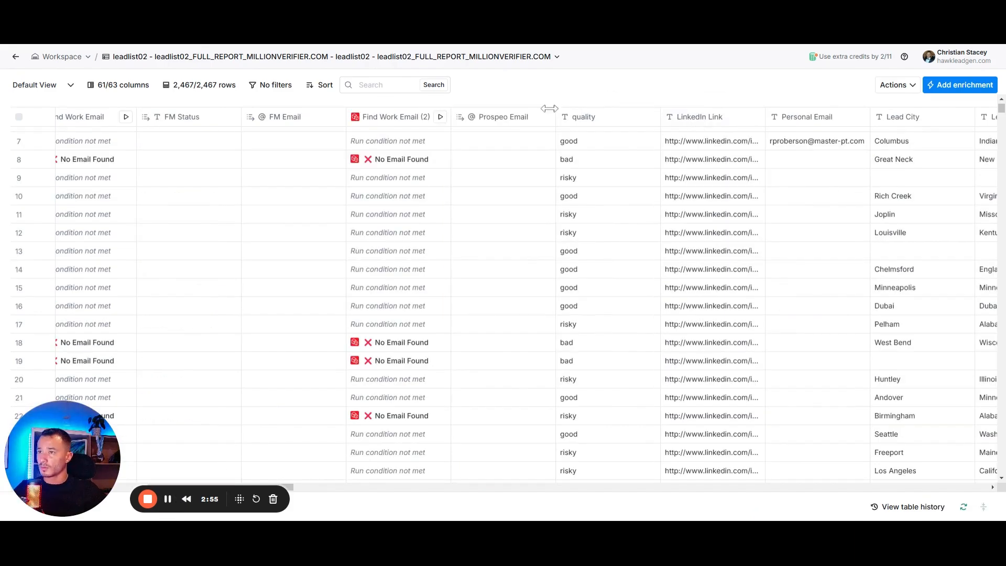
mouse_move(553, 113)
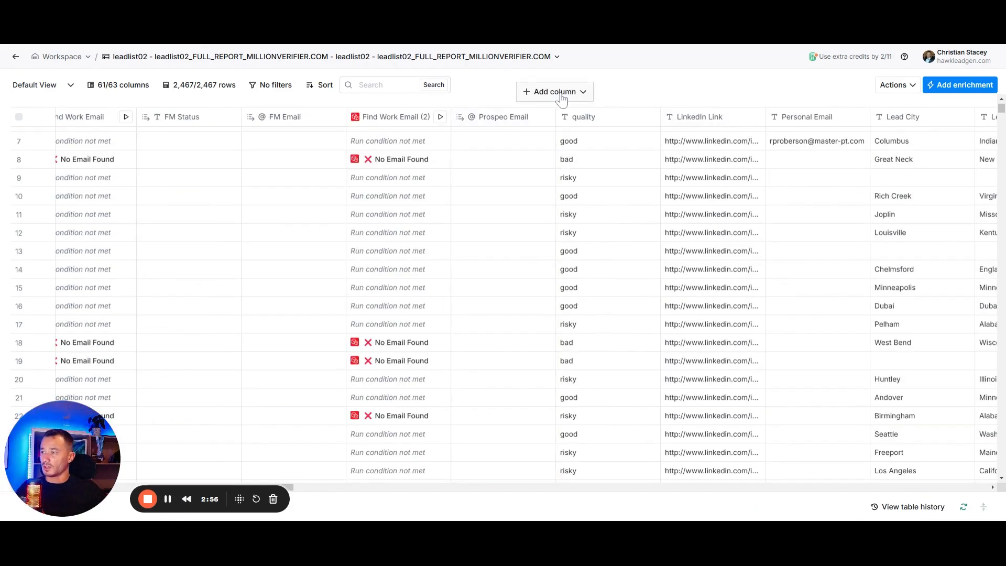
click(561, 99)
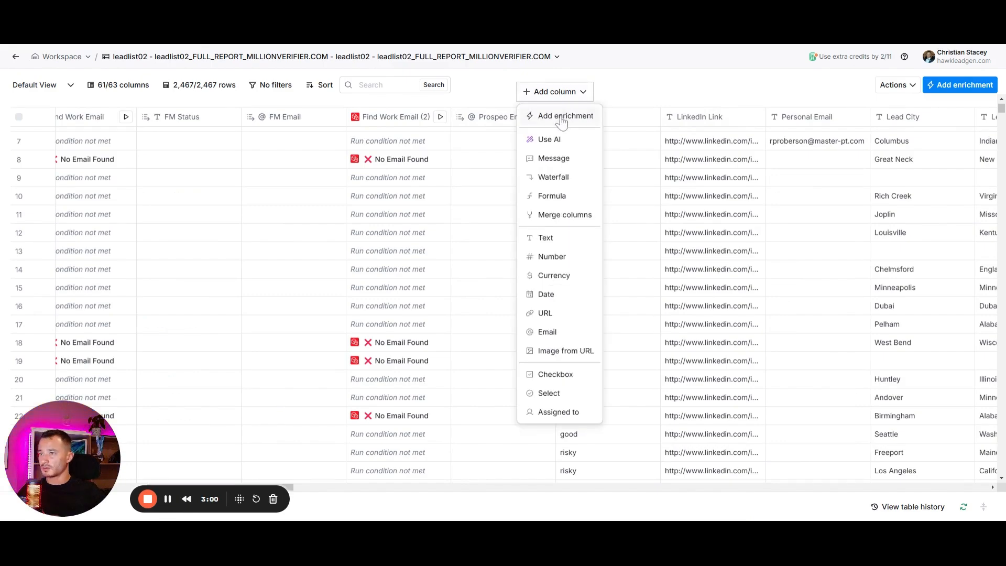
click(561, 117)
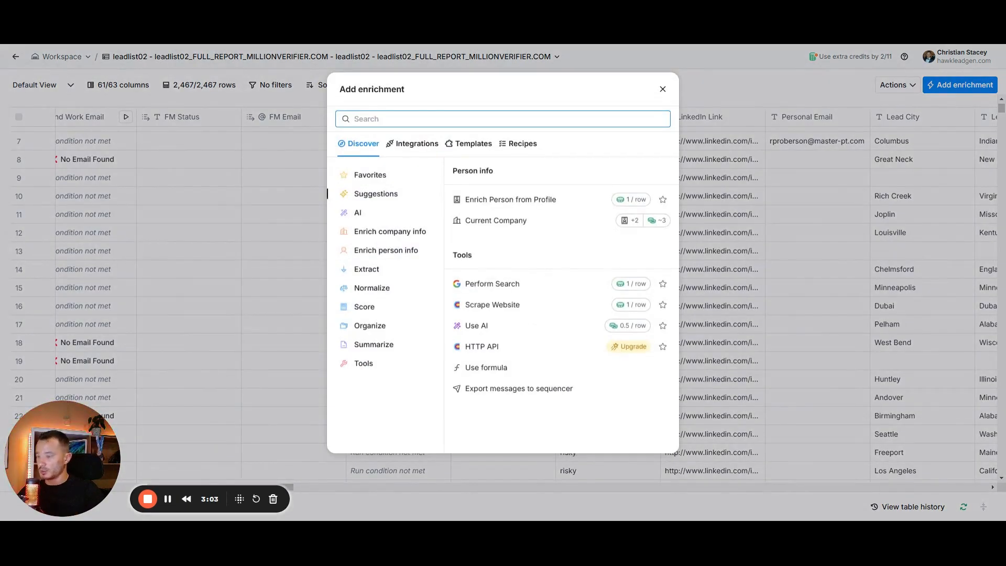
text(datag)
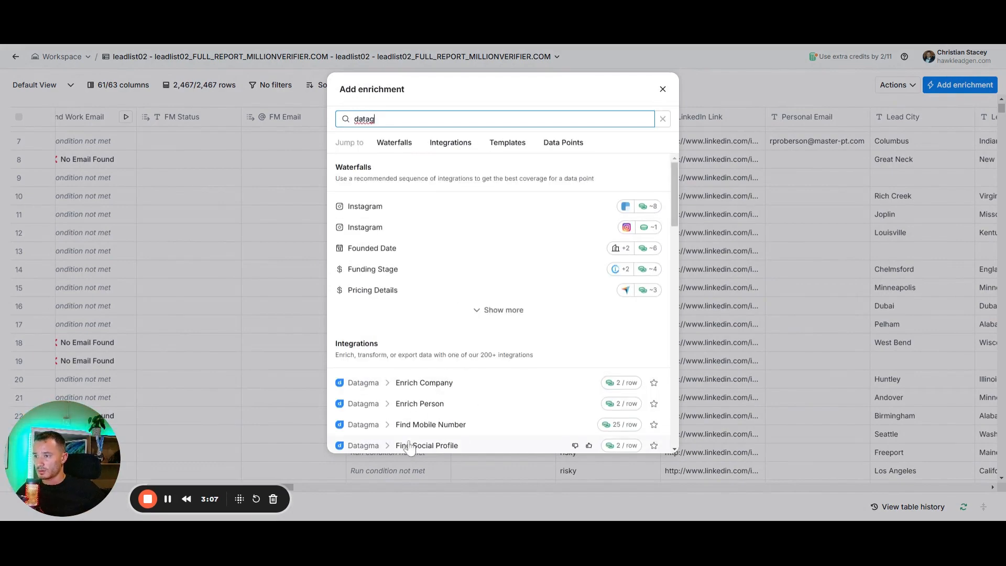
scroll(430, 436, down, 1)
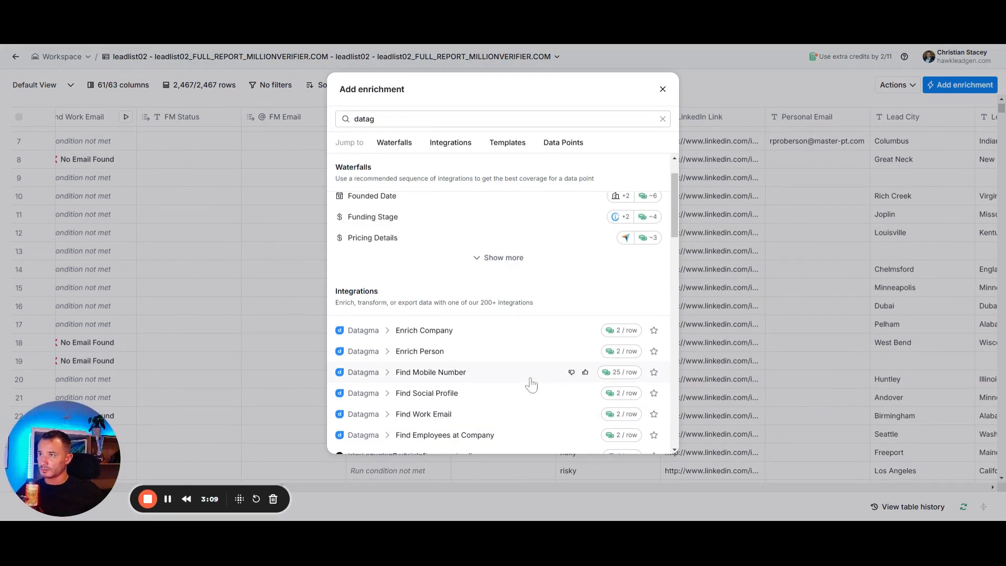
click(419, 415)
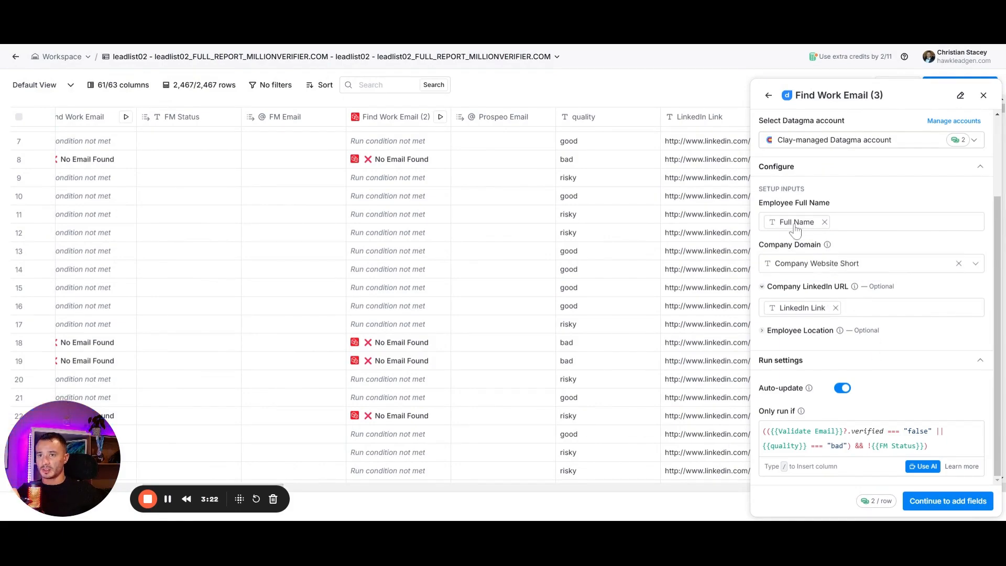
Replace LinkedIn Link with the Company LinkedIn Link column as Datagma's Company LinkedIn URL input, and review the existing run condition
mouse_move(789, 231)
mouse_move(821, 270)
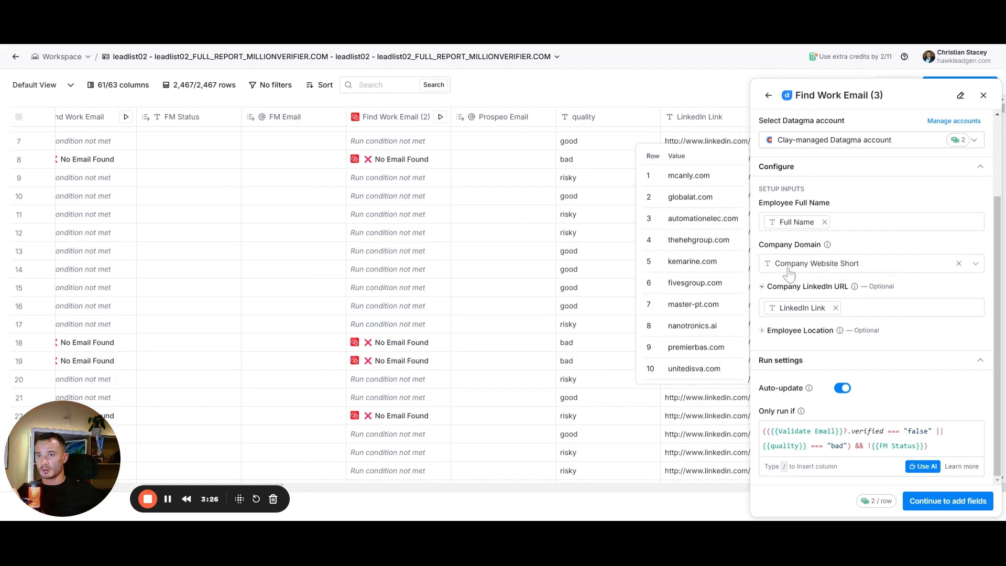
click(835, 308)
click(836, 313)
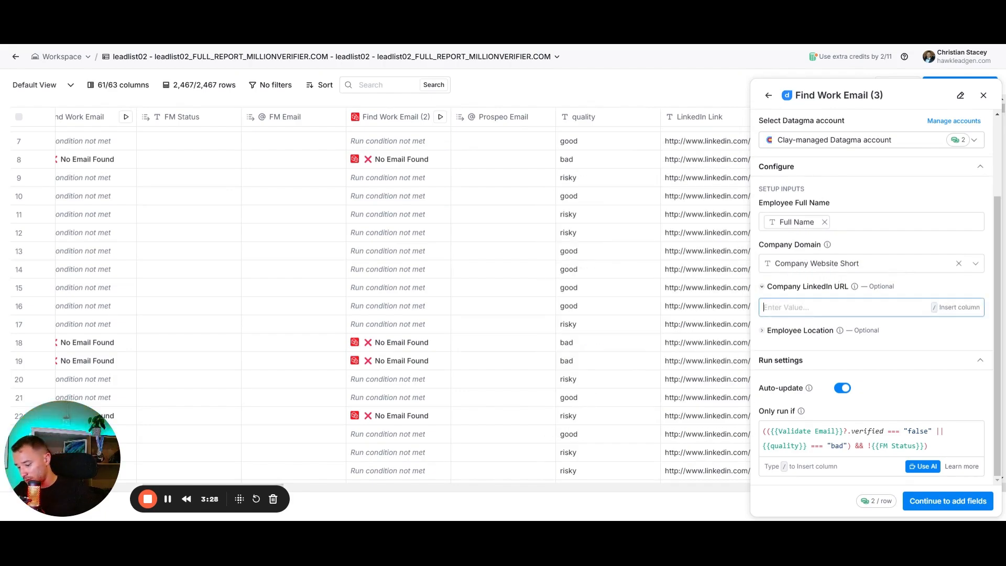
text(/com)
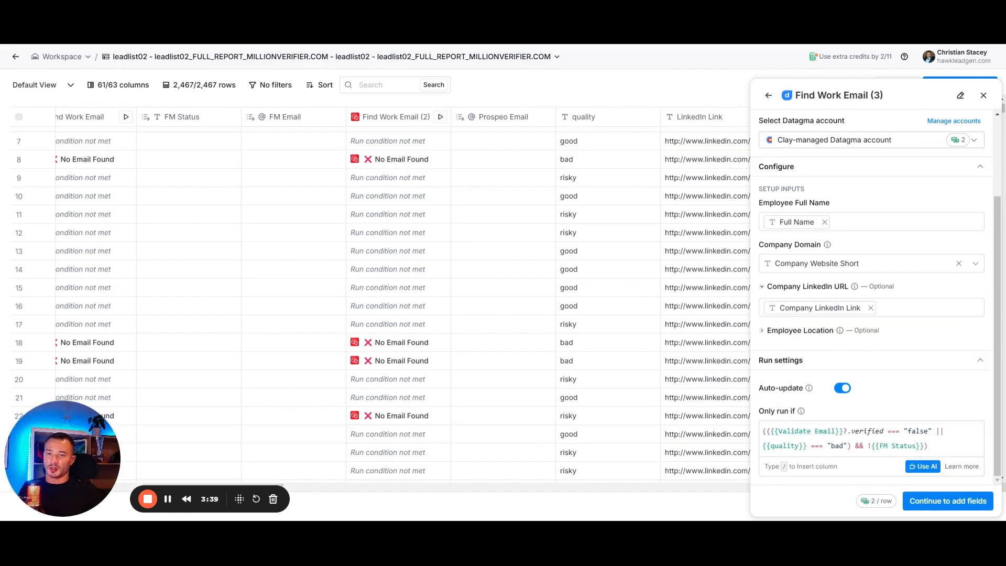
drag(930, 447, 778, 431)
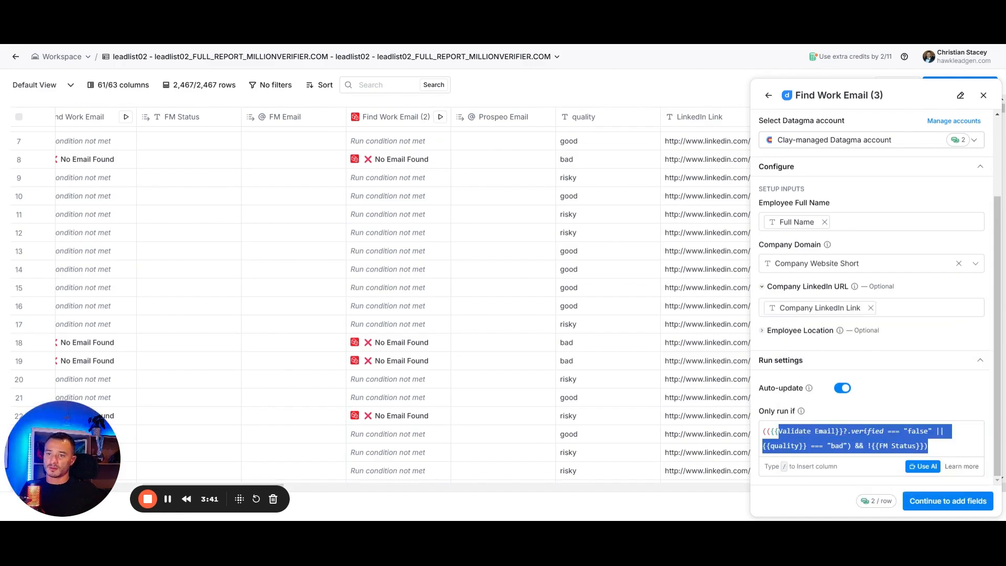
click(863, 431)
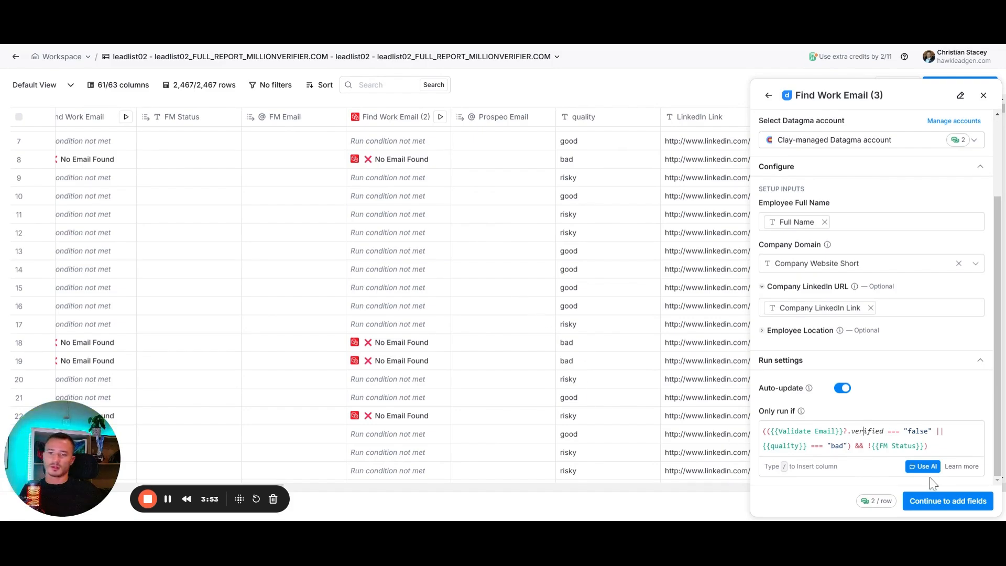
Continue to Datagma's output fields, add Email as a column, and save and run the enrichment
click(954, 506)
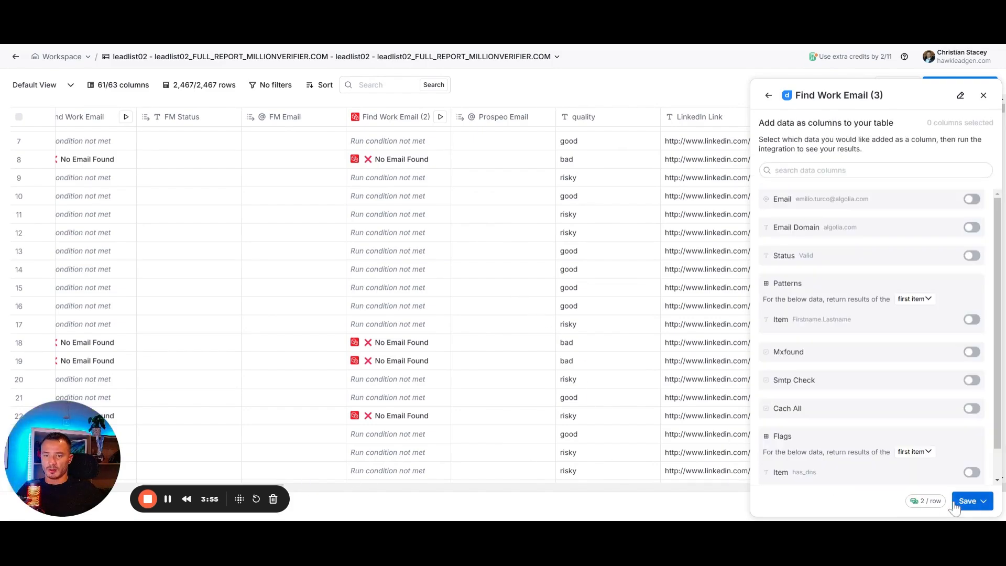
click(971, 199)
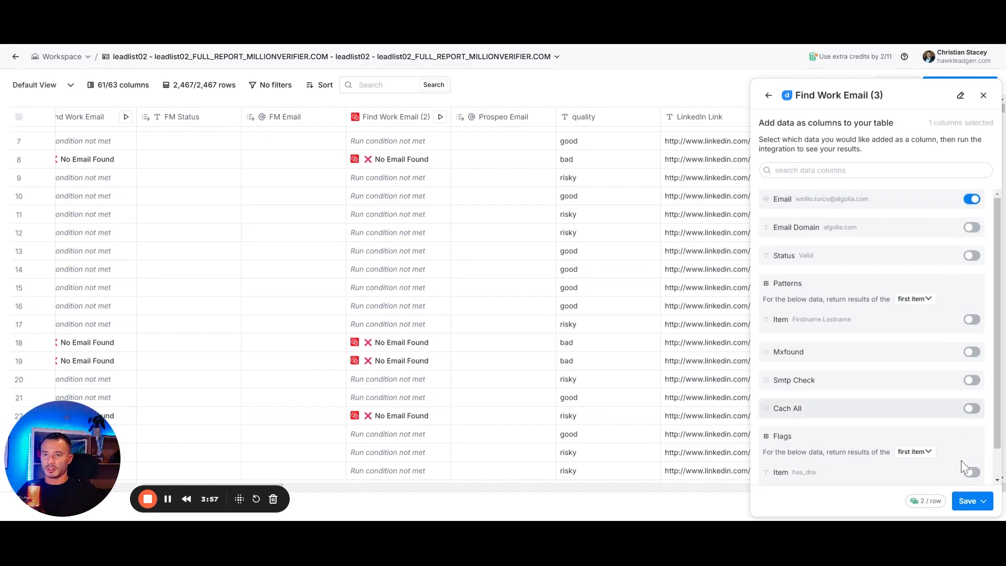
click(983, 501)
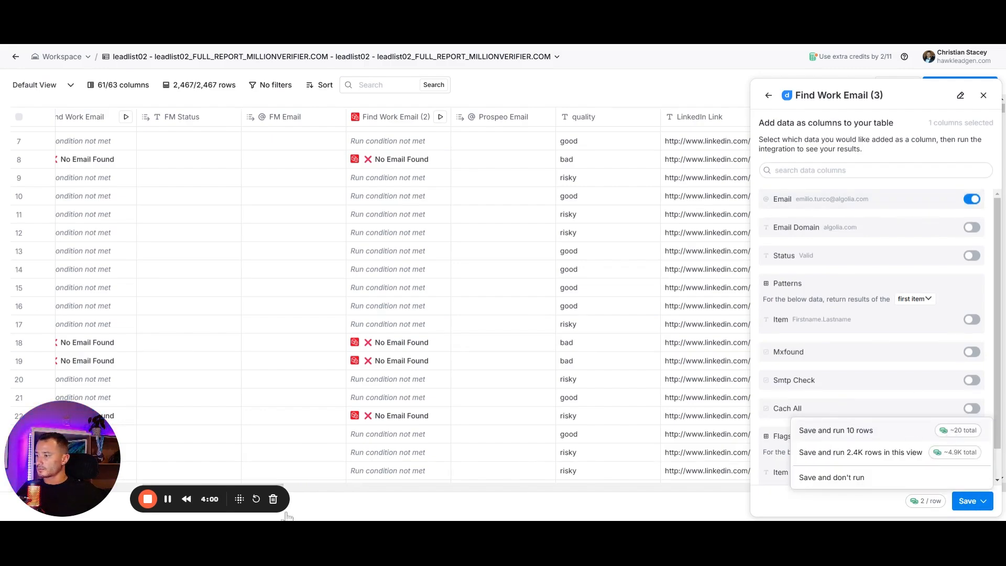
click(167, 500)
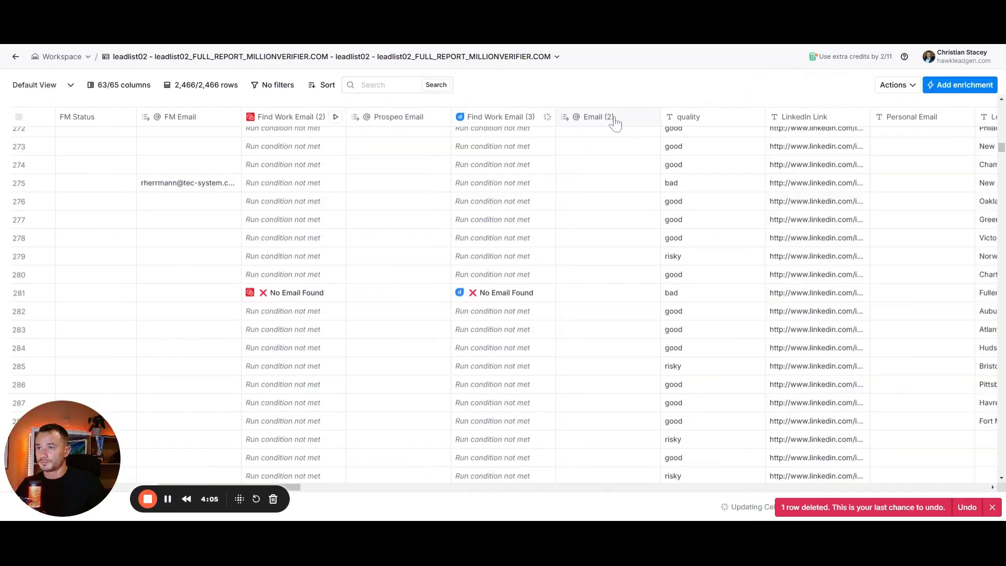
click(167, 501)
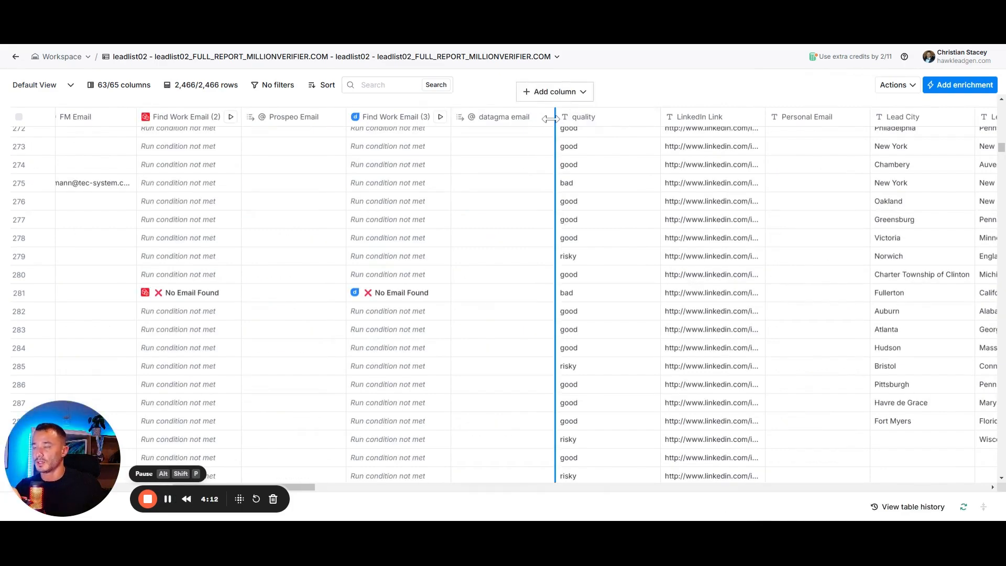
Insert a Merge columns column between datagma email and quality
click(557, 108)
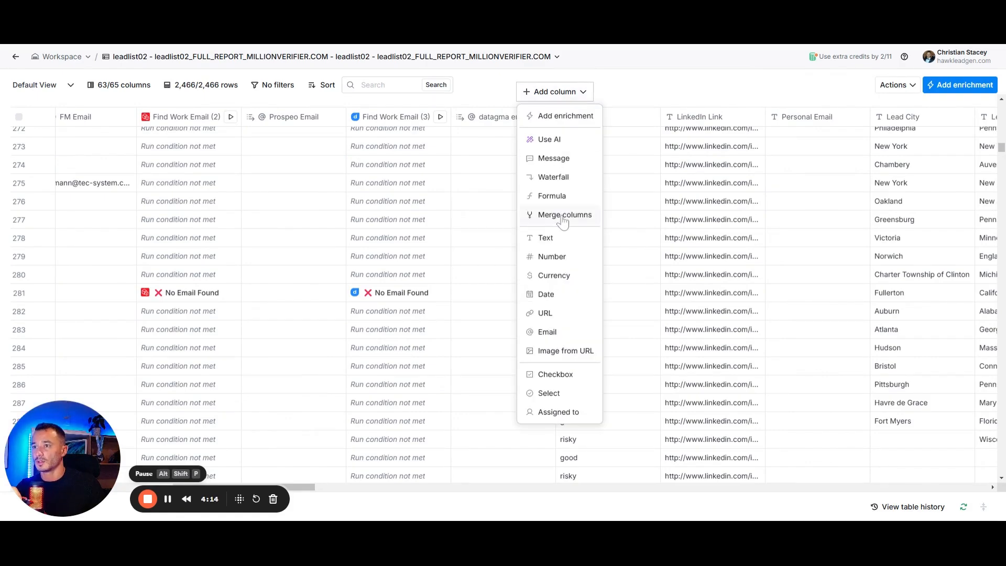
click(344, 167)
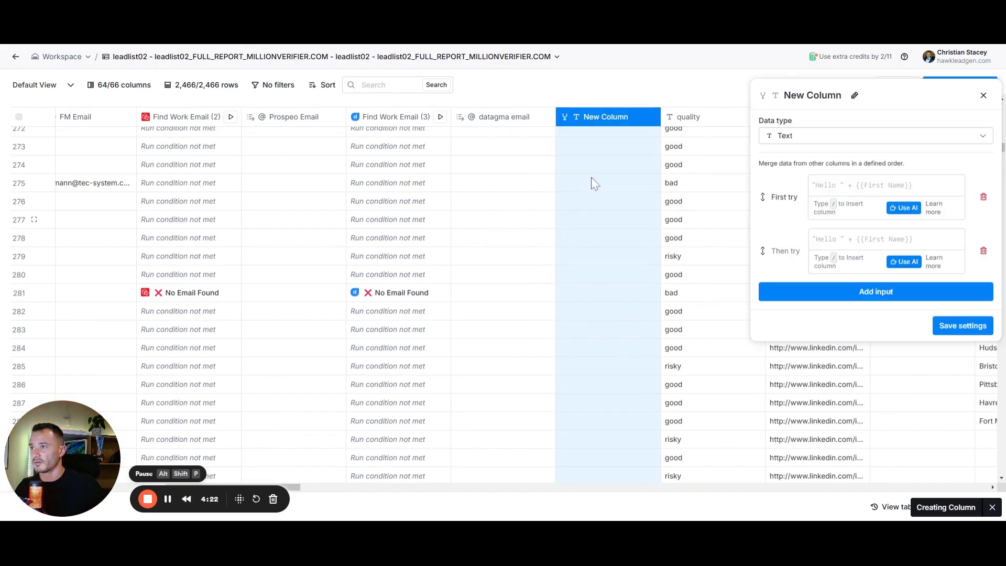
Generate and save an AI formula for the merge column's first input using the prompt "get value from Prospeo Email"
click(876, 210)
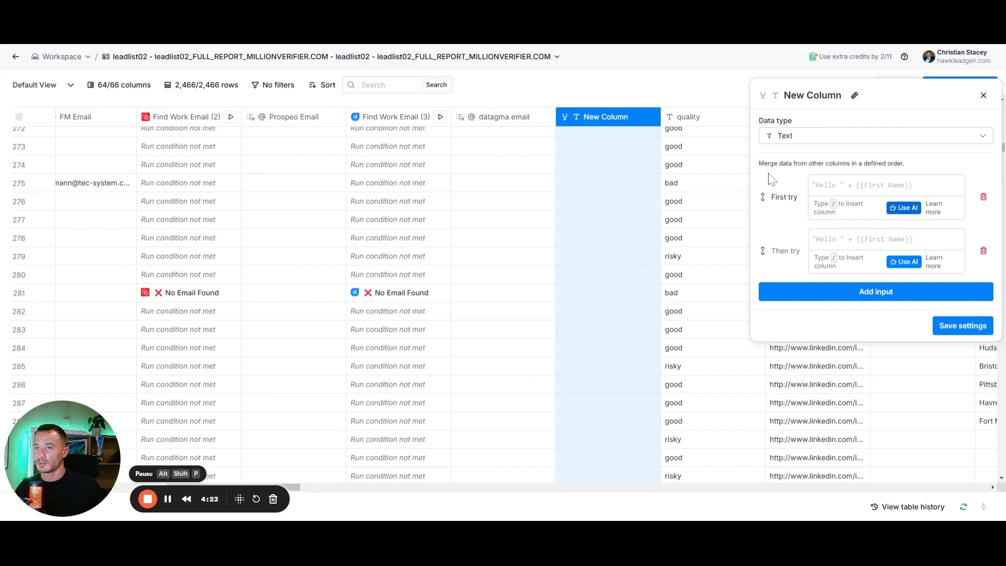
click(367, 215)
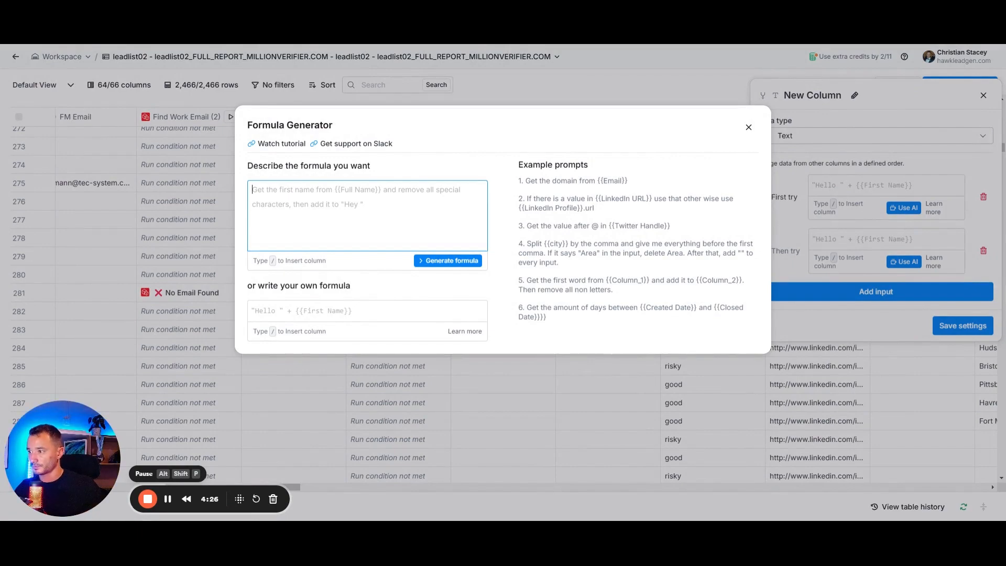
text(get dat)
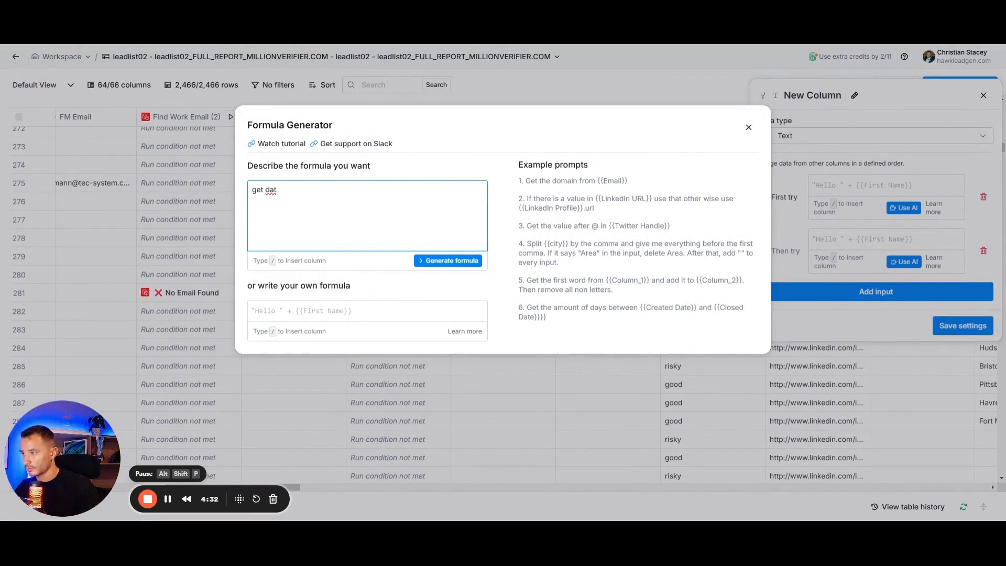
text(value for)
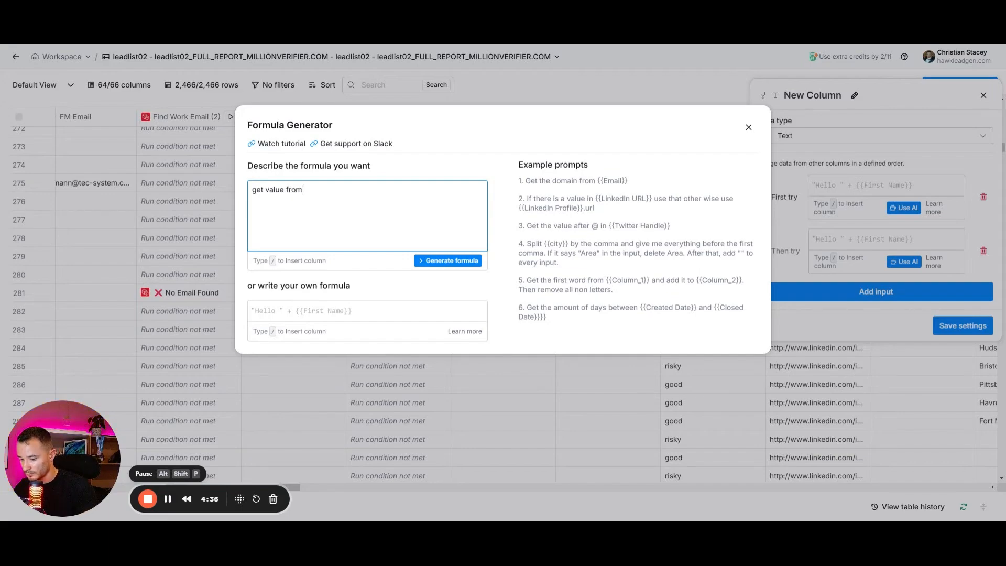
text(m /)
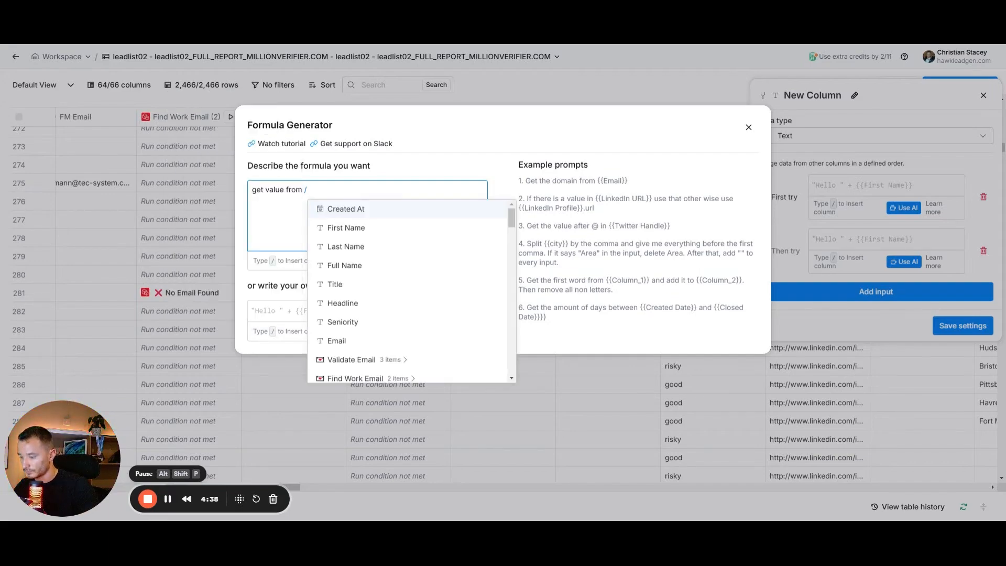
text(pros)
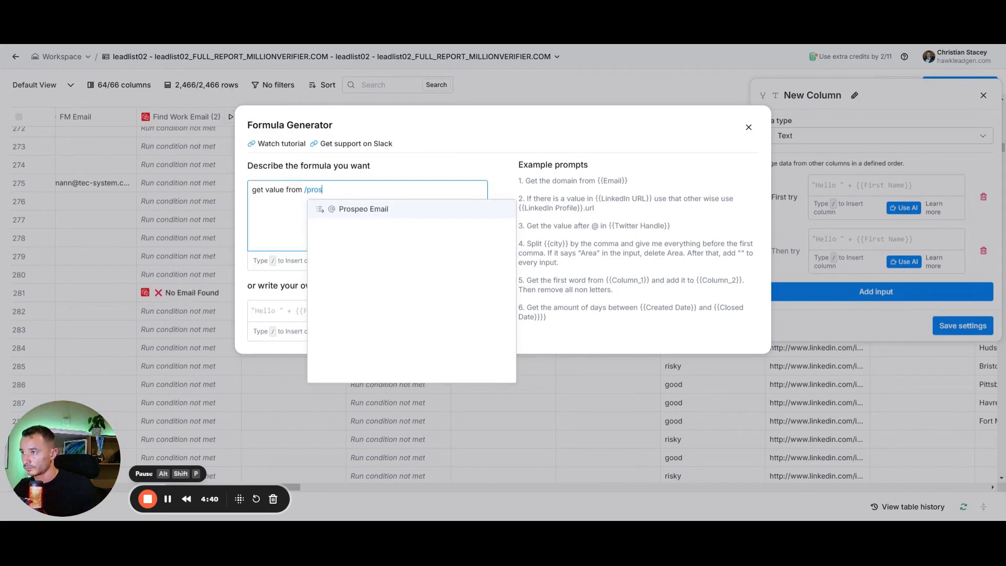
key(Return)
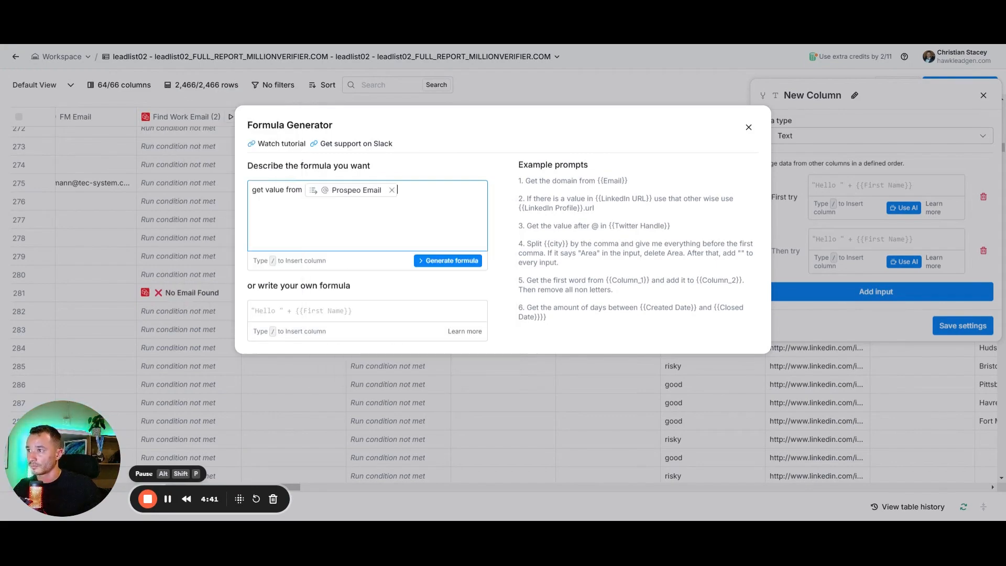
click(468, 261)
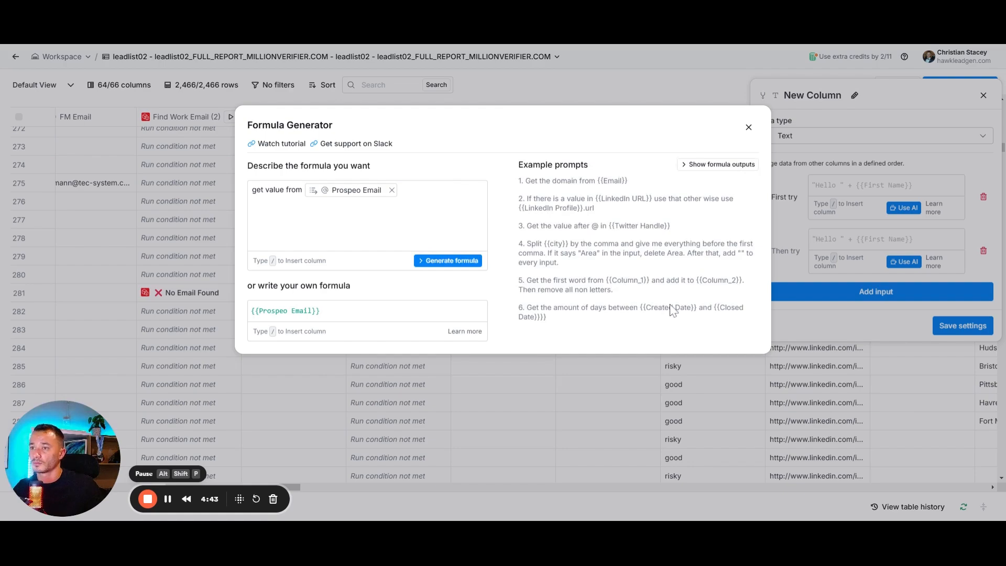
click(717, 164)
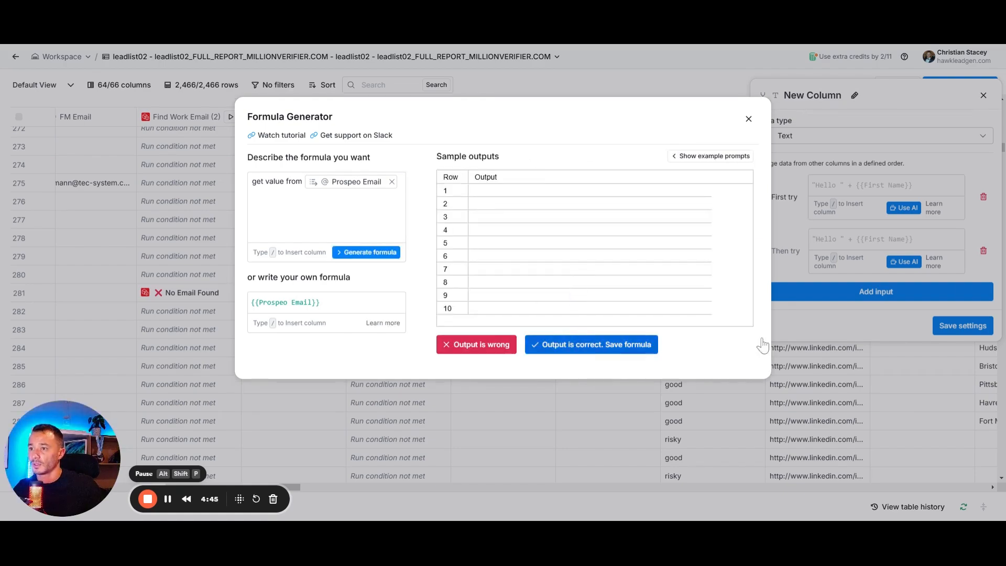
click(591, 343)
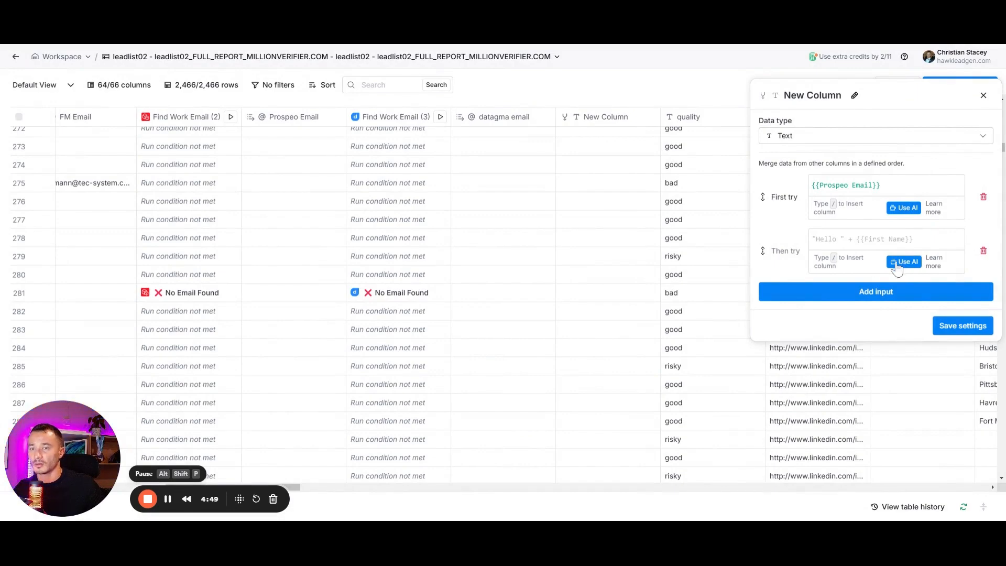
Generate an AI formula for the second merge input with "get value from datagma email", and save the column as pro+dat email
click(899, 262)
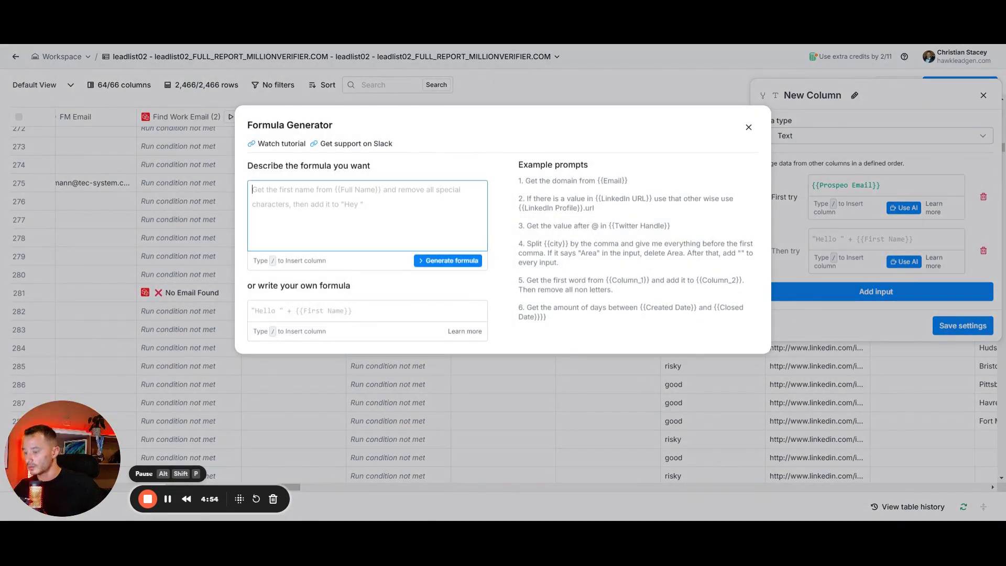
text(get )
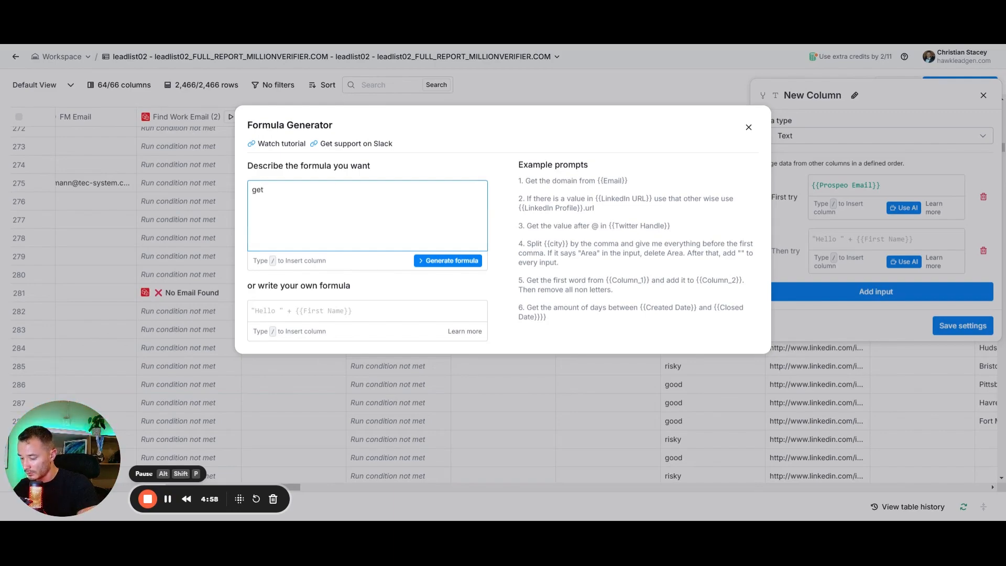
text(value f)
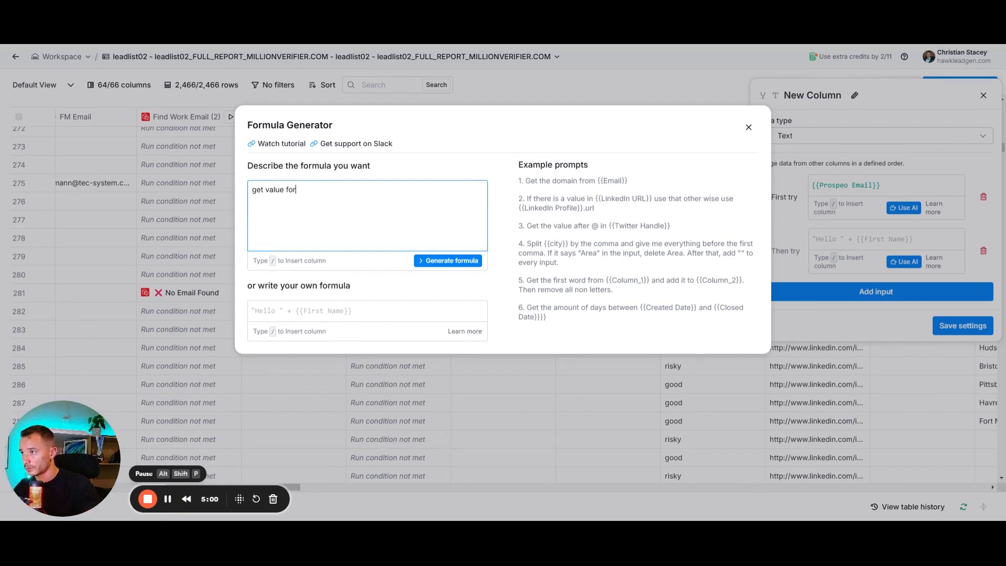
text(rom /)
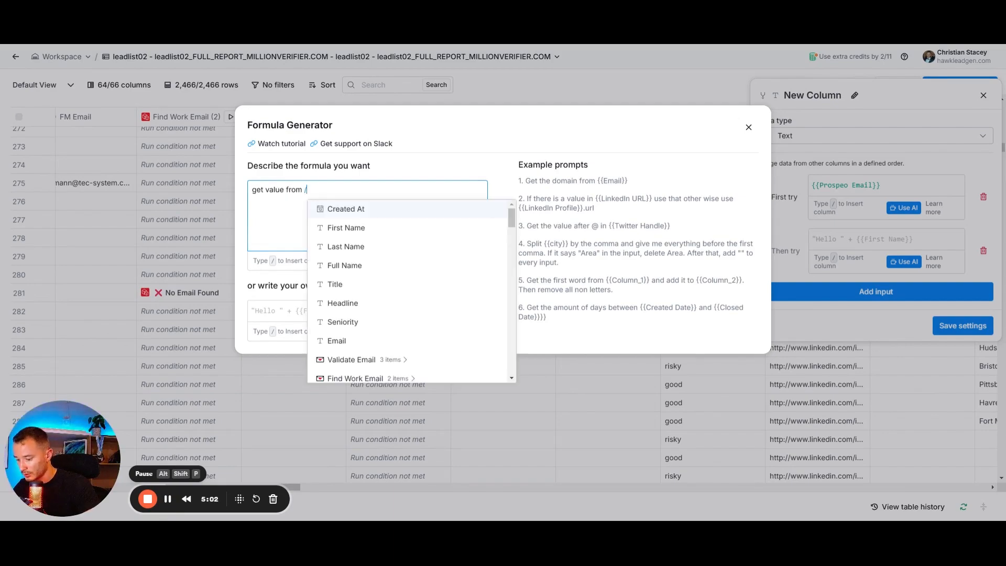
text(datag)
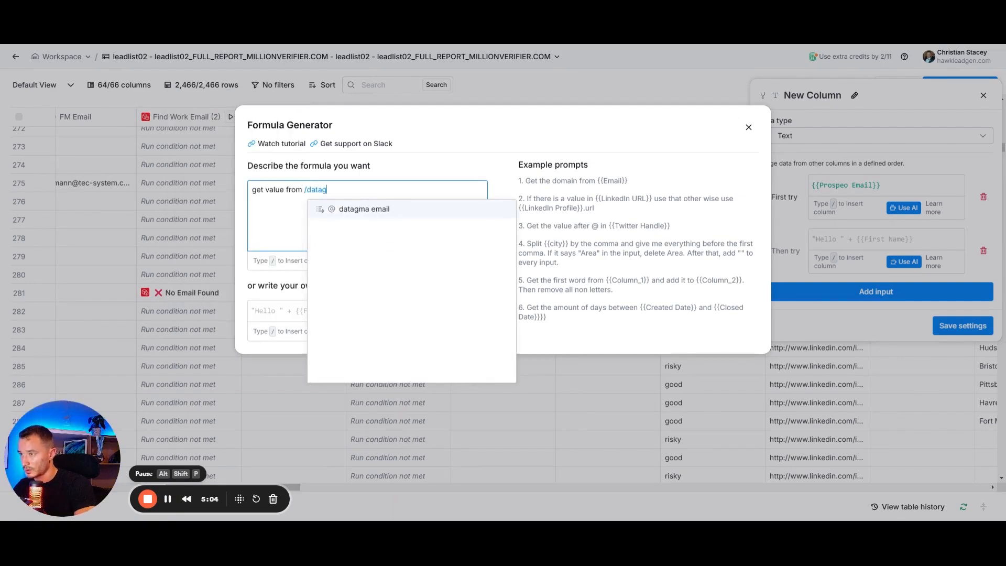
click(328, 215)
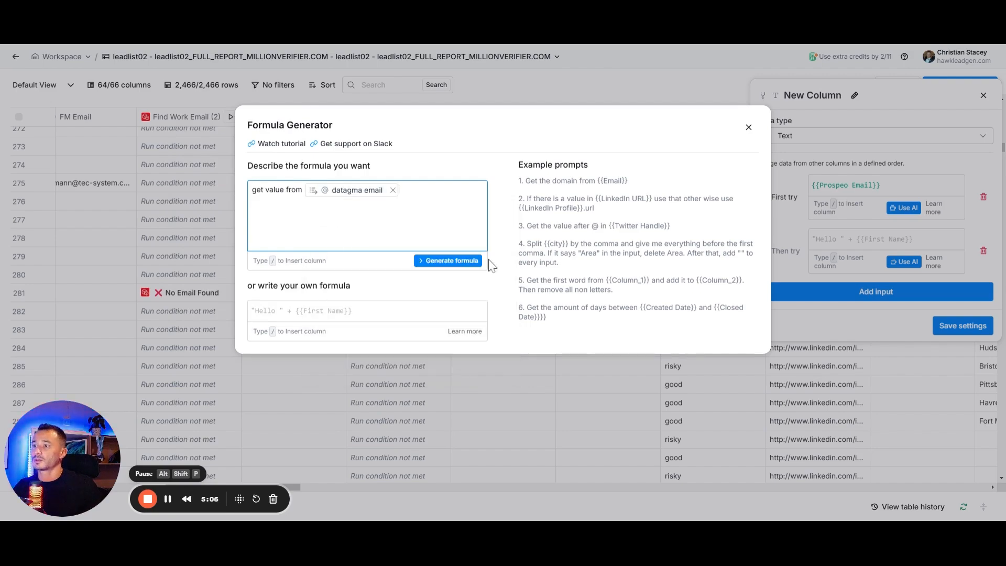
click(460, 263)
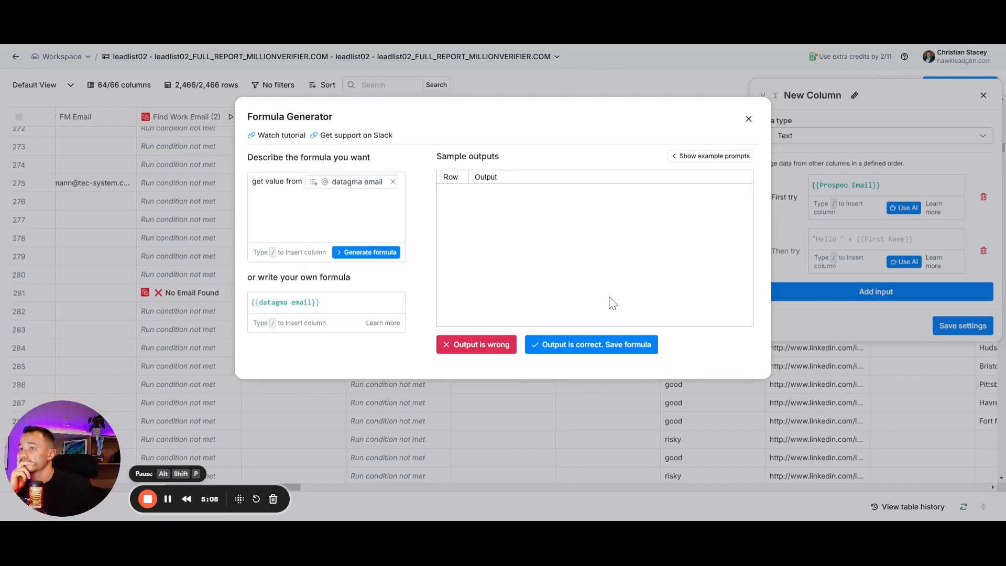
click(579, 354)
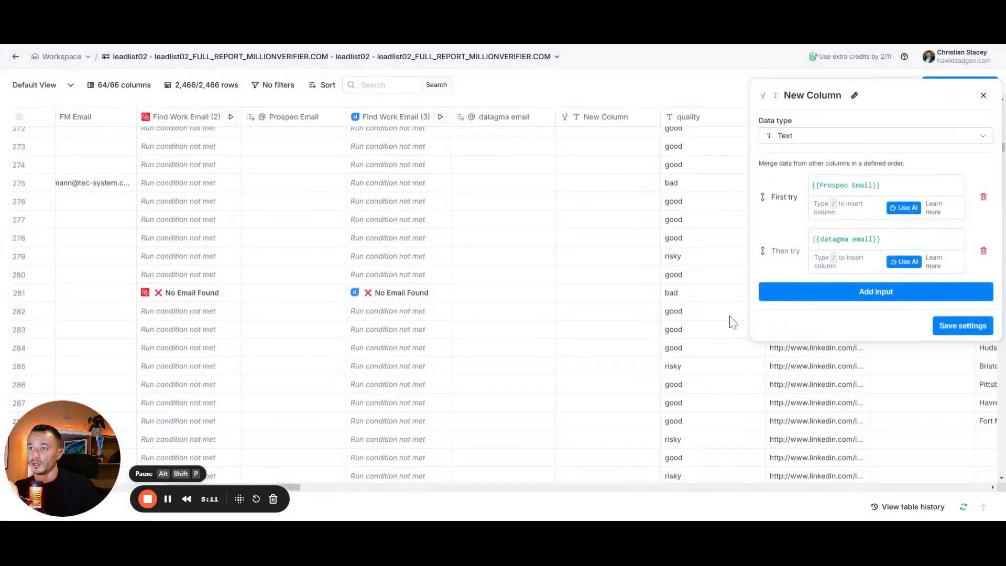
click(951, 325)
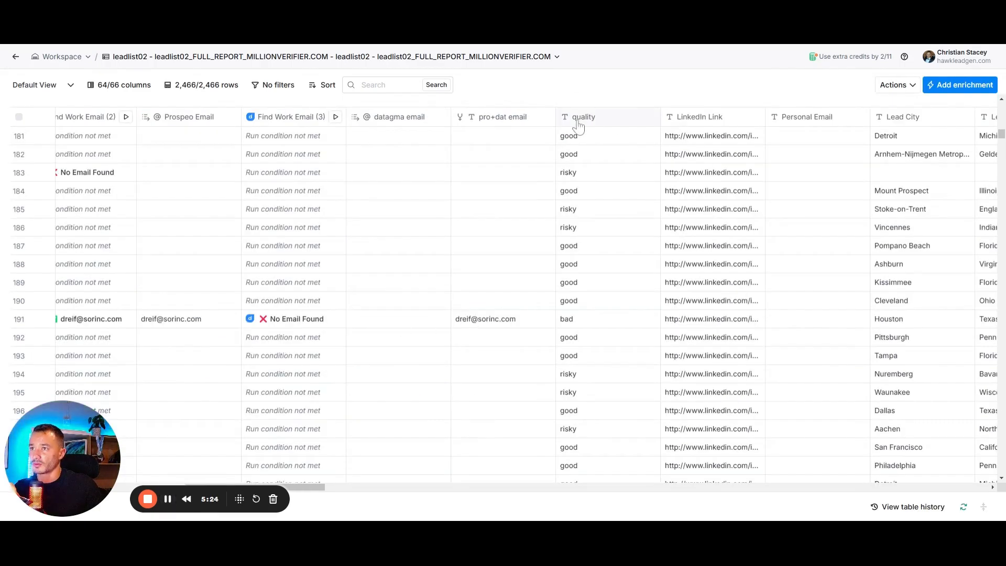
Insert a new enrichment column between pro+dat email and quality, using Findymail's Validate Email integration
mouse_move(551, 116)
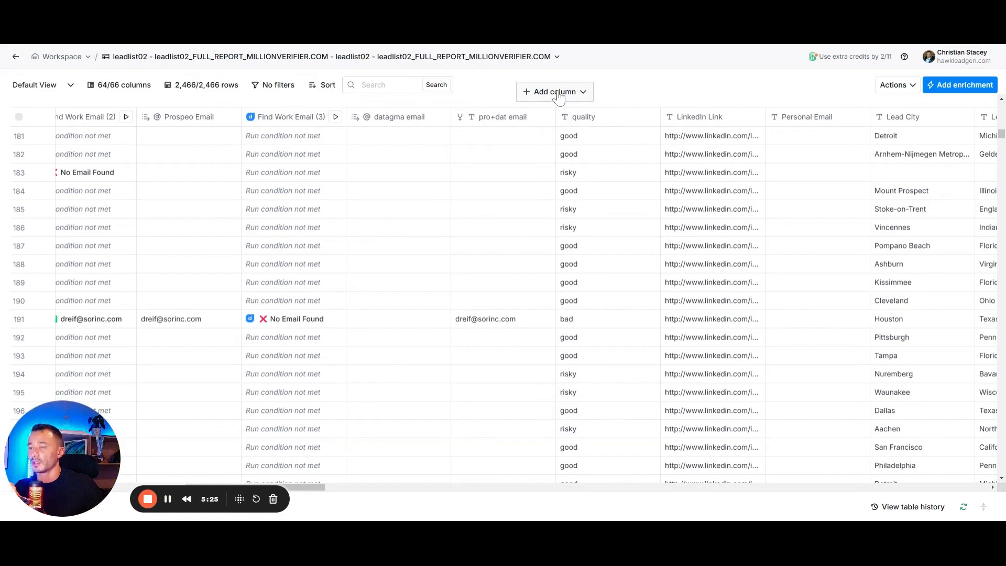
click(558, 94)
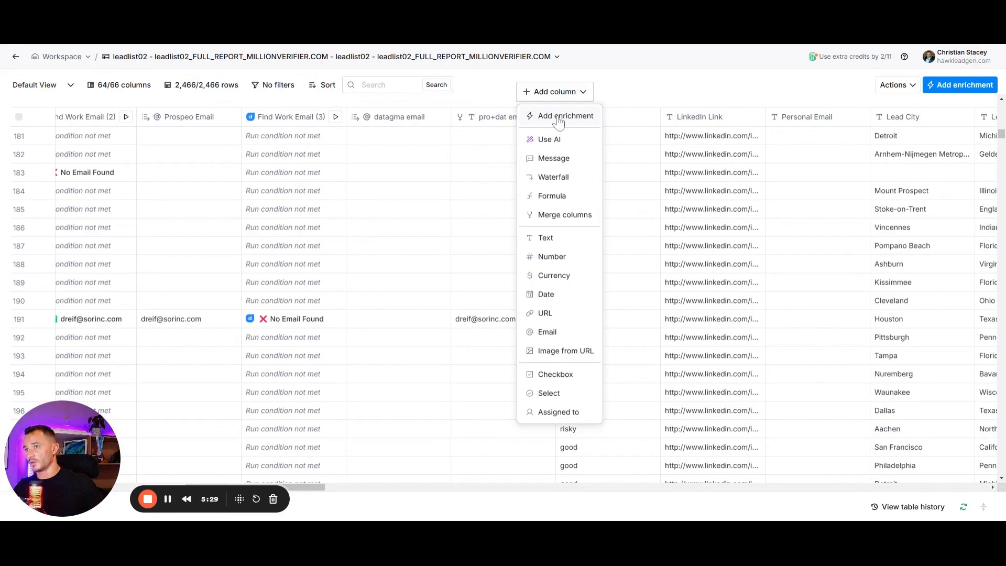
click(559, 118)
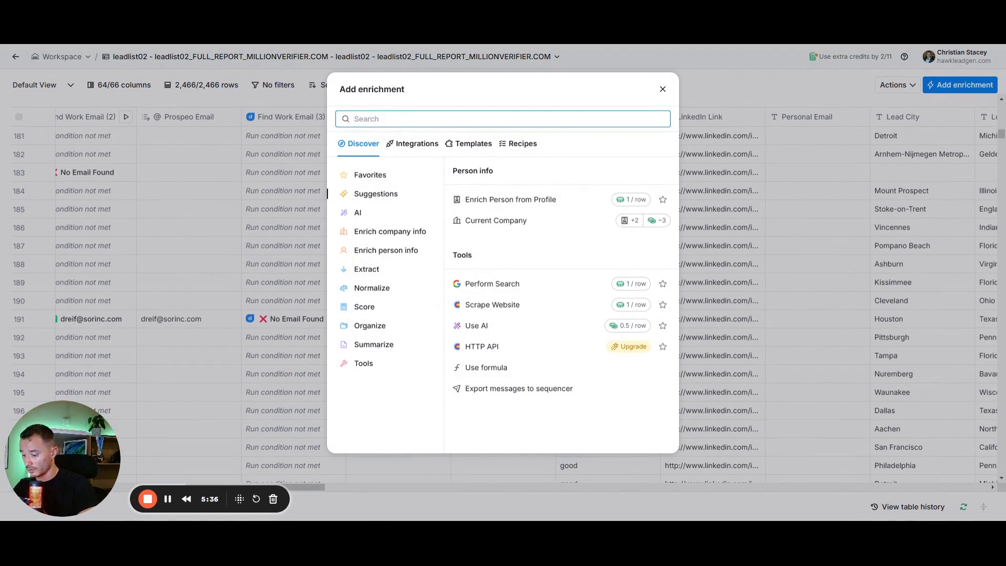
text(findymail)
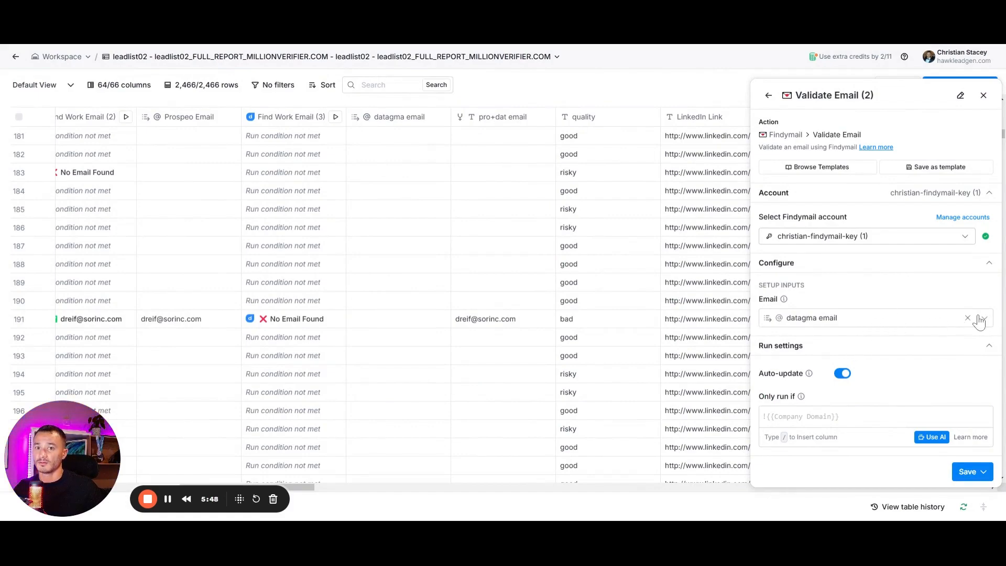
Set the pro+dat email column as the Email input of the Findymail validation
click(968, 318)
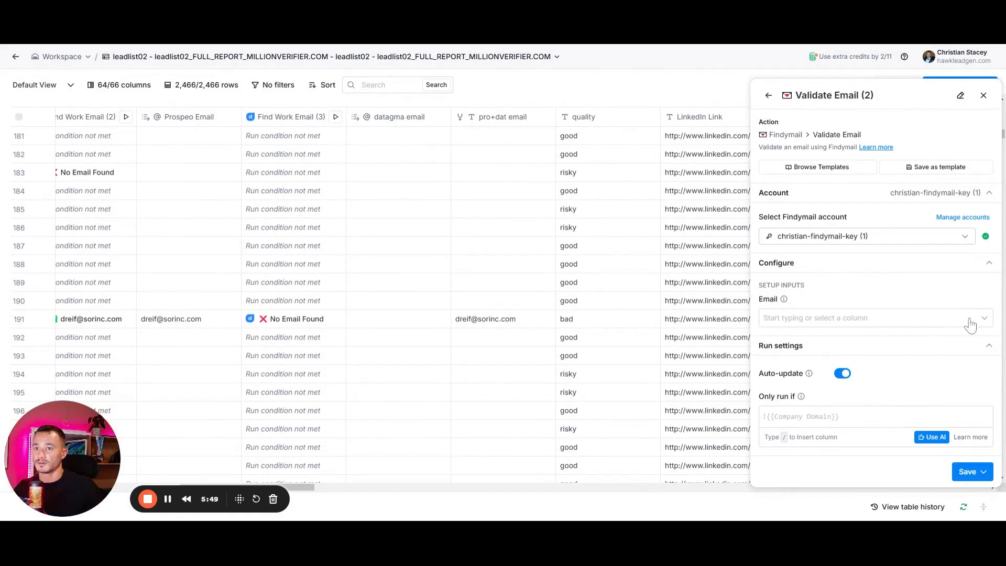
click(874, 325)
text(/pro+)
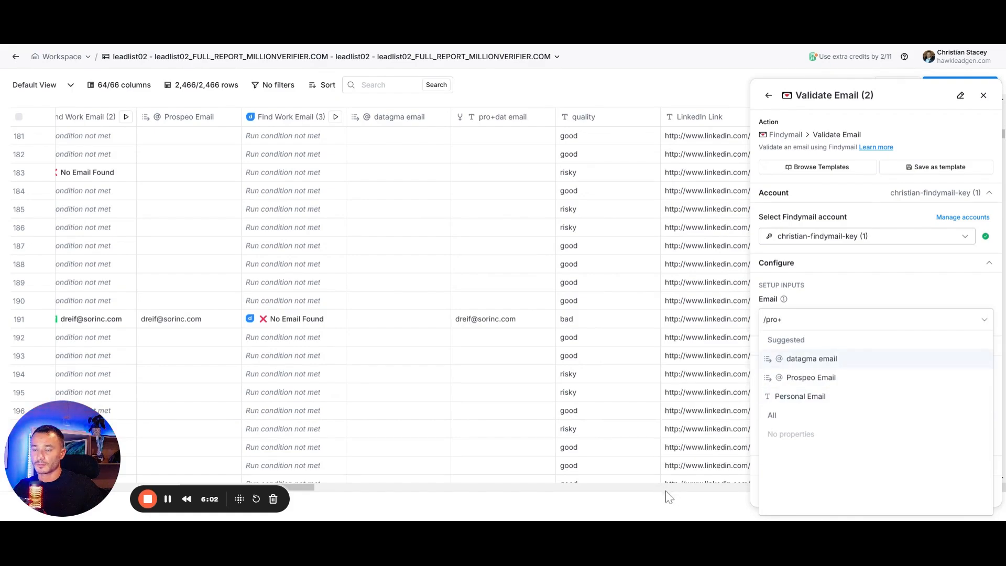
click(163, 502)
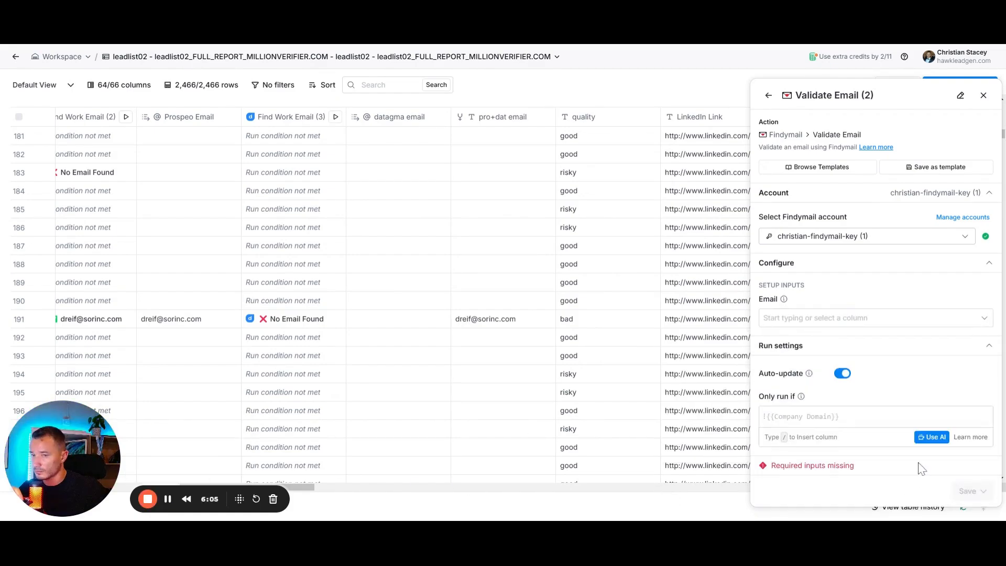
click(803, 321)
scroll(807, 461, down, 15)
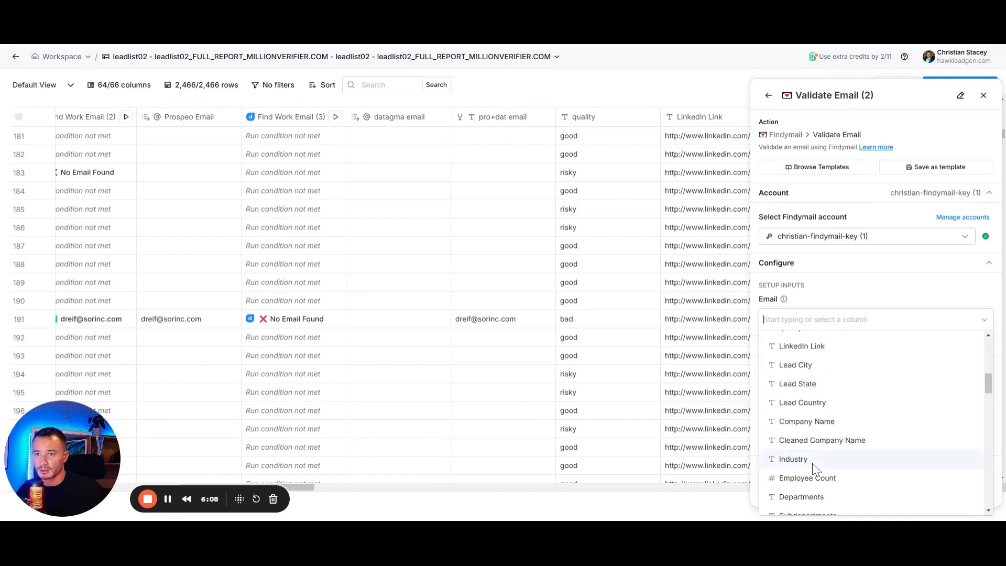
scroll(814, 469, down, 3)
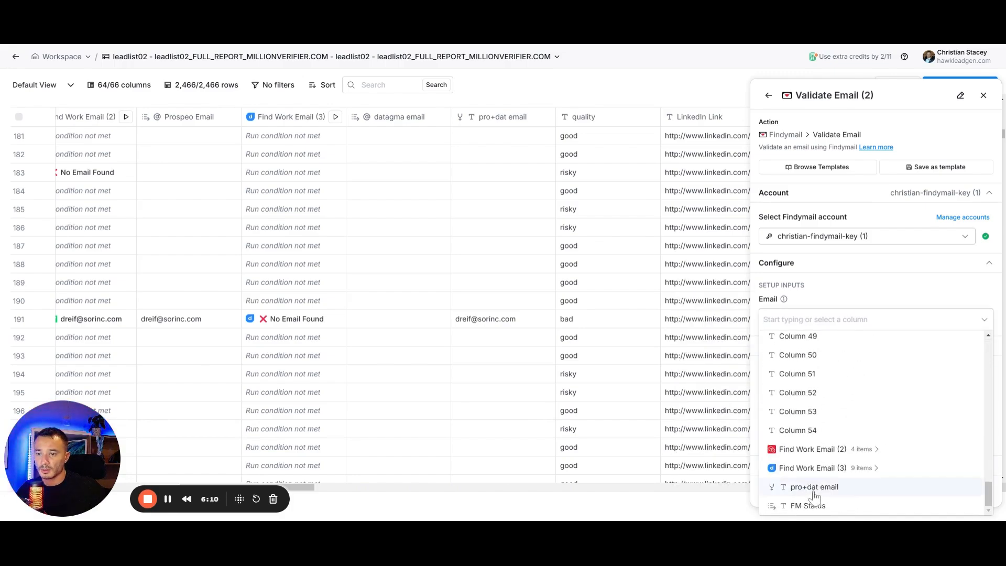
click(813, 487)
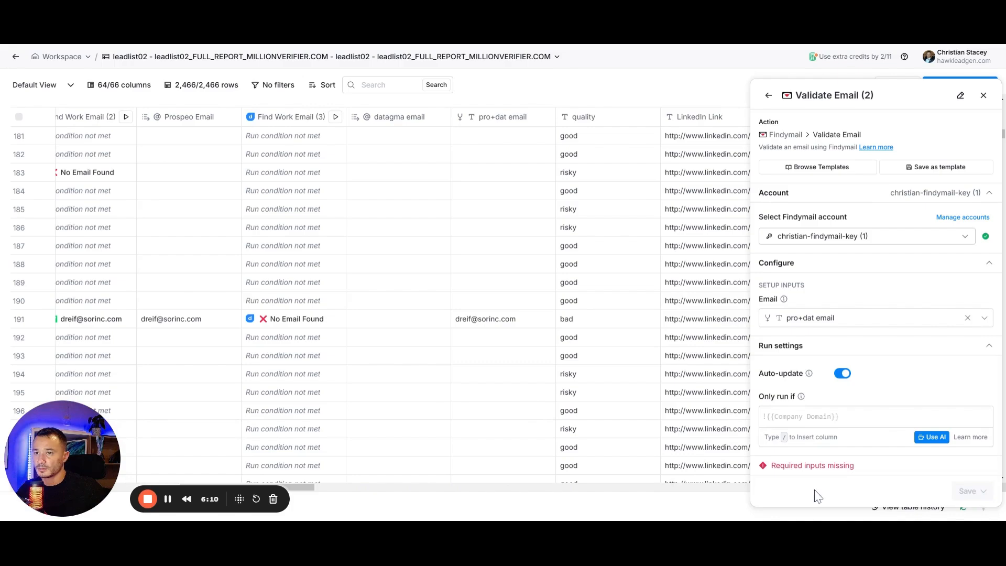
Generate an AI run condition for the Findymail validation with "only run if pro+dat email is present", and save the enrichment
click(932, 437)
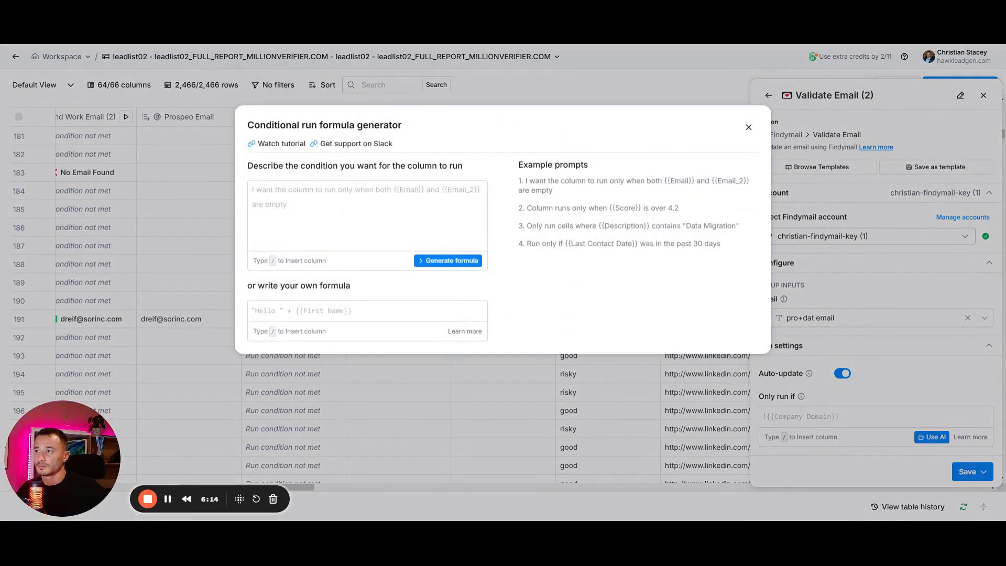
text(only r)
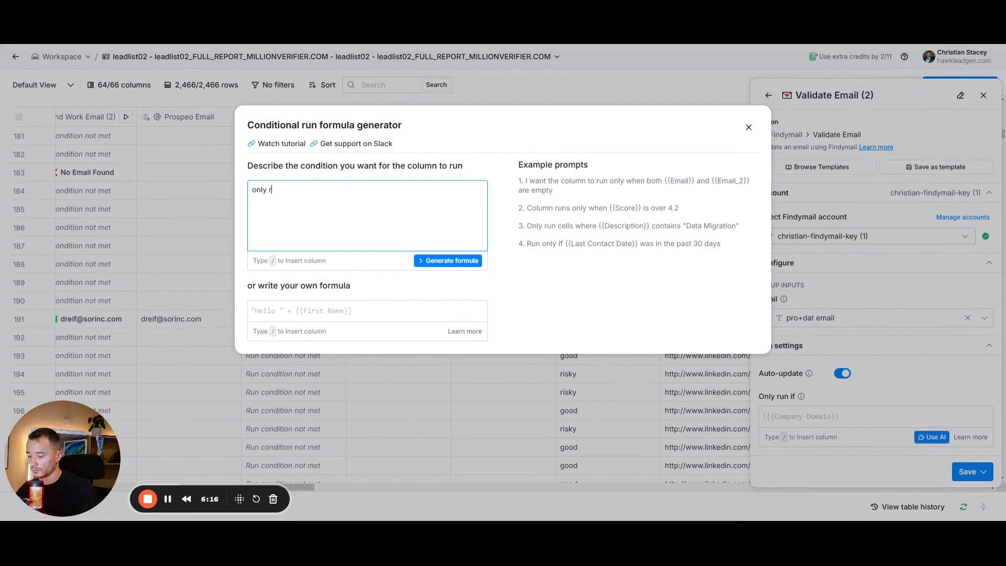
text(un if)
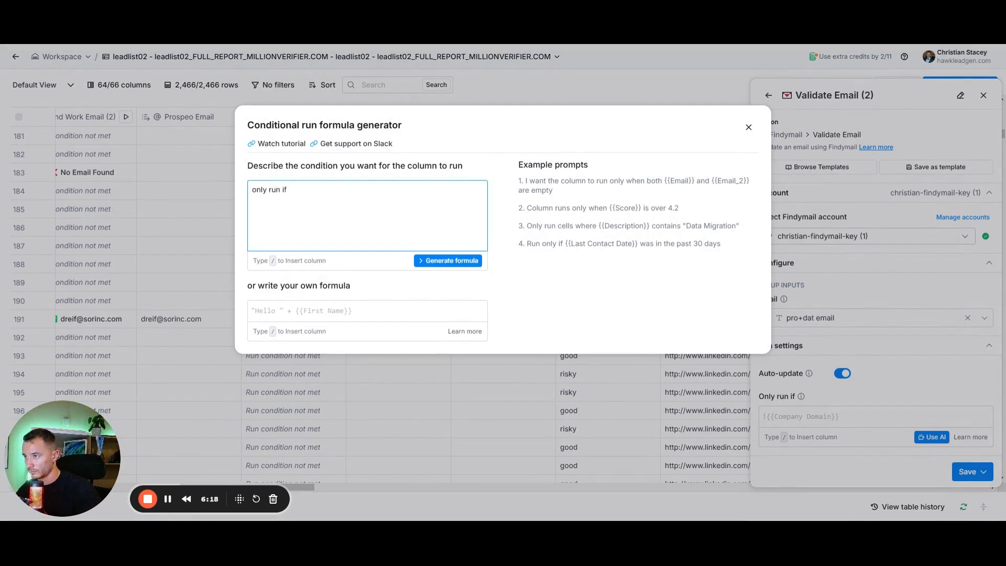
text( /pro)
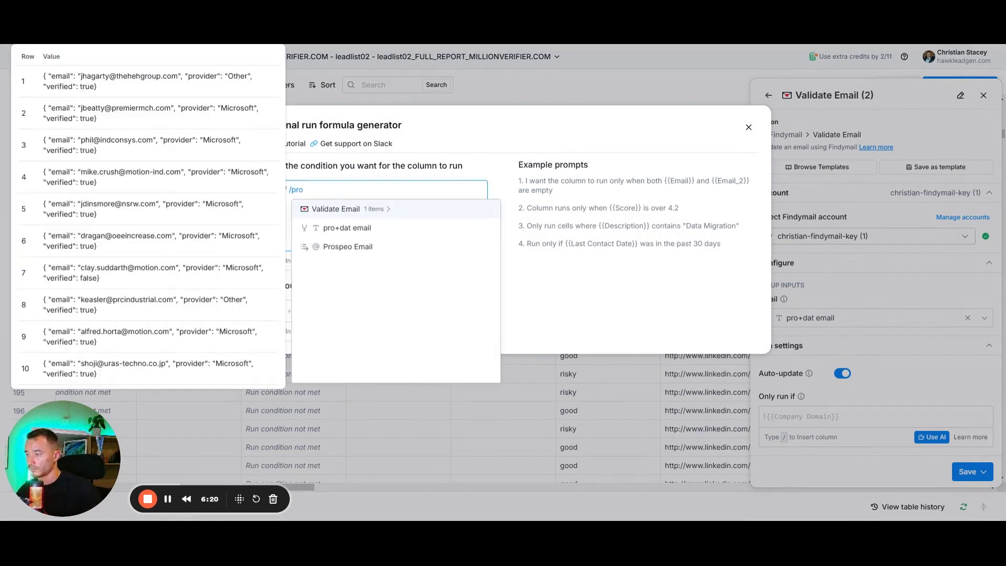
click(331, 234)
text(is)
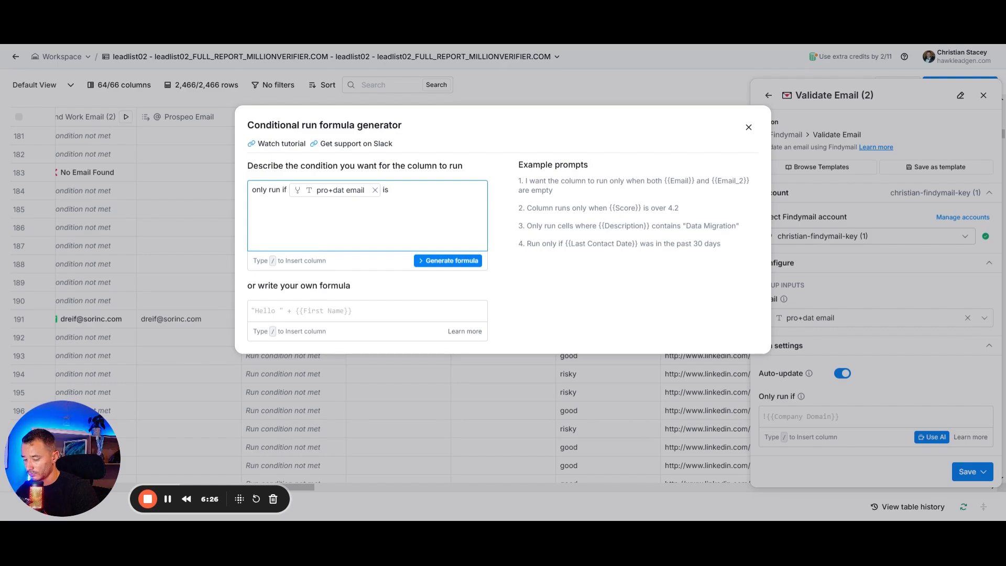
text( pr)
text(esent)
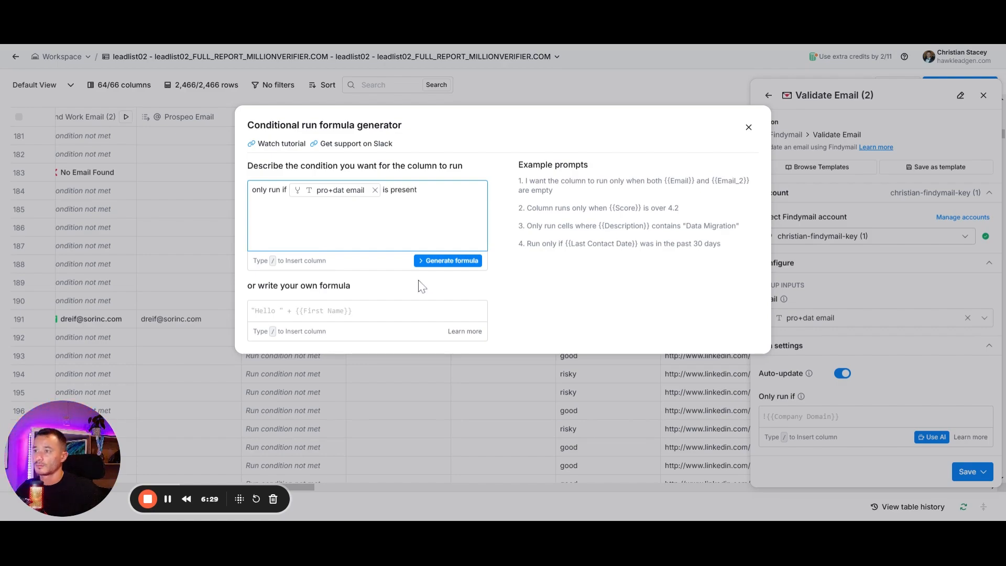
click(448, 262)
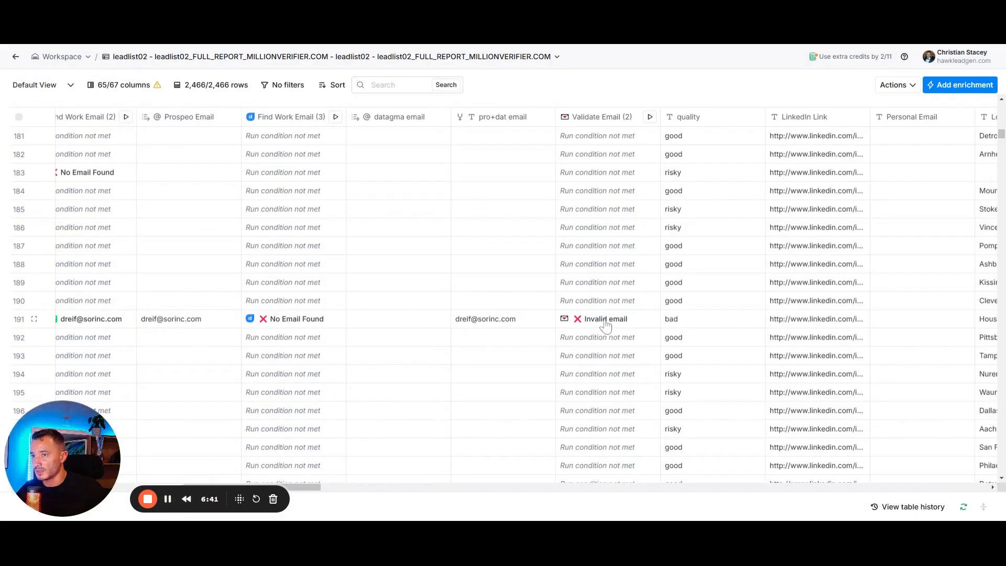
Insert a new merge column between Validate Email (2) and quality
mouse_move(654, 111)
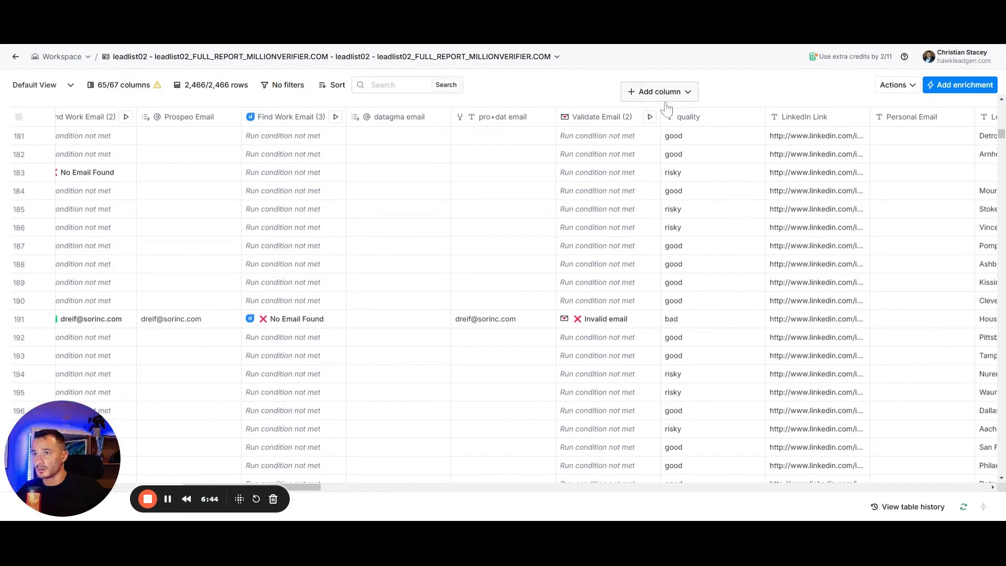
click(664, 97)
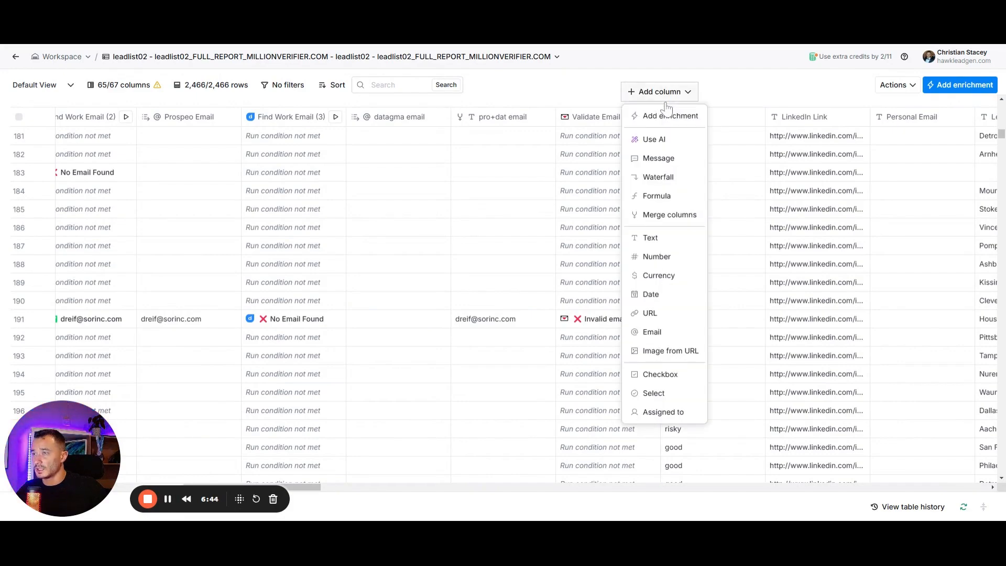
click(662, 216)
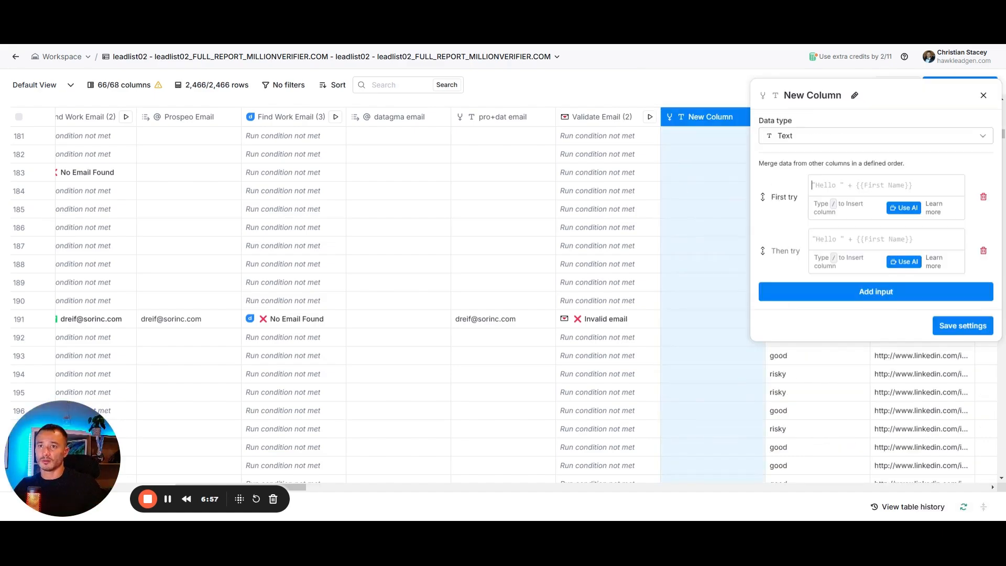
Generate and save an AI formula for the merge column's first input using the prompt "get value from Email only if quality is "good""
click(904, 208)
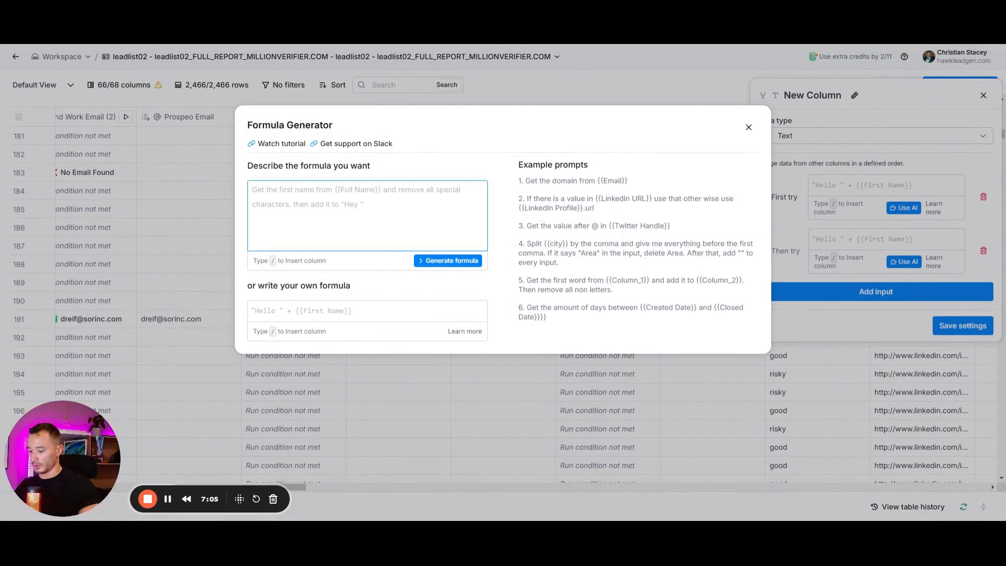
text(get )
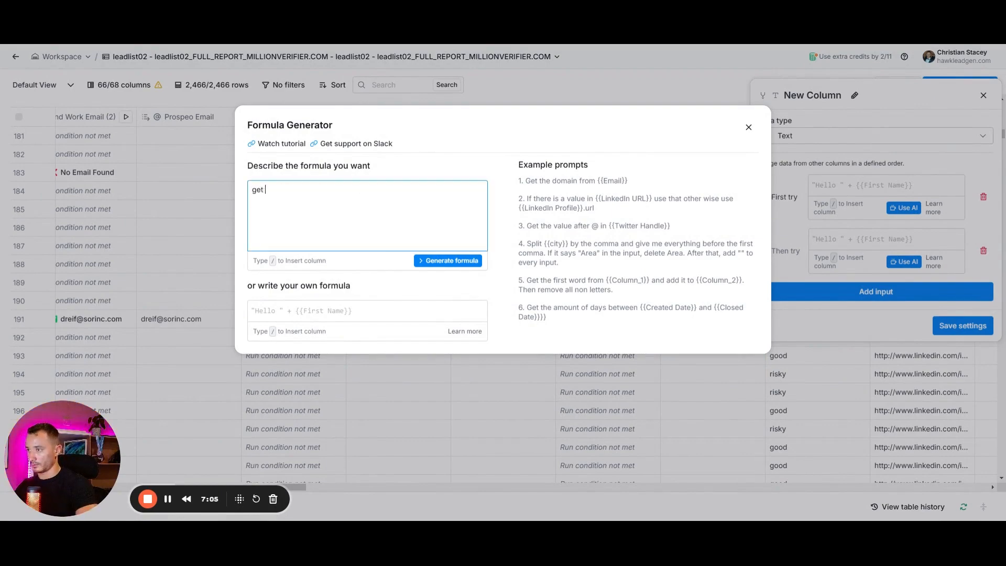
text(valu)
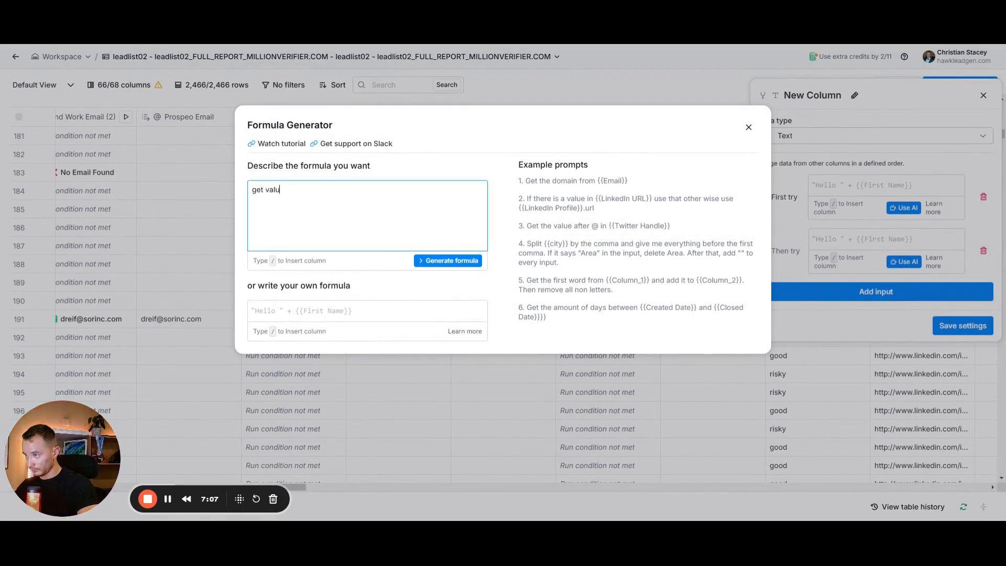
text(e from /)
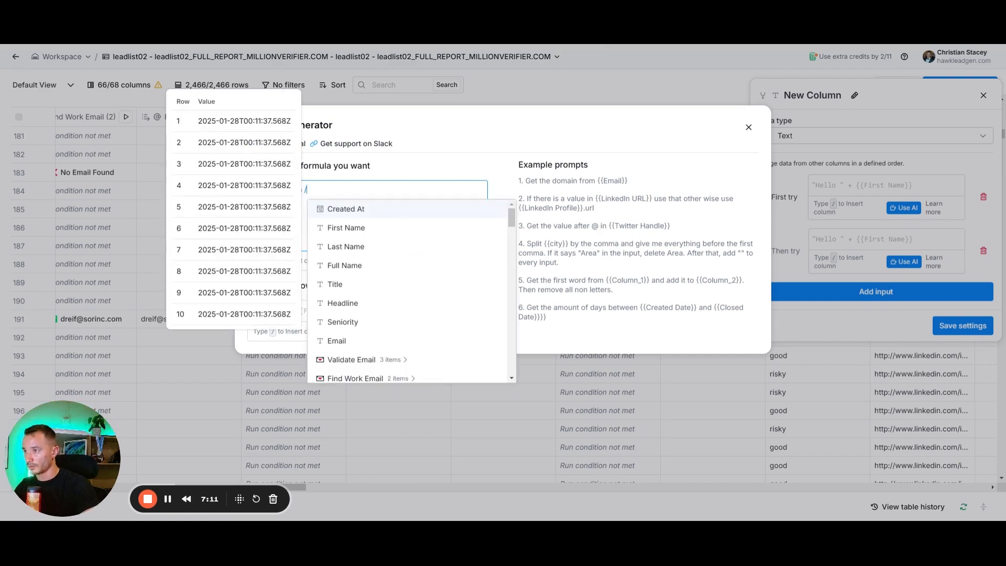
scroll(409, 291, down, 3)
click(330, 215)
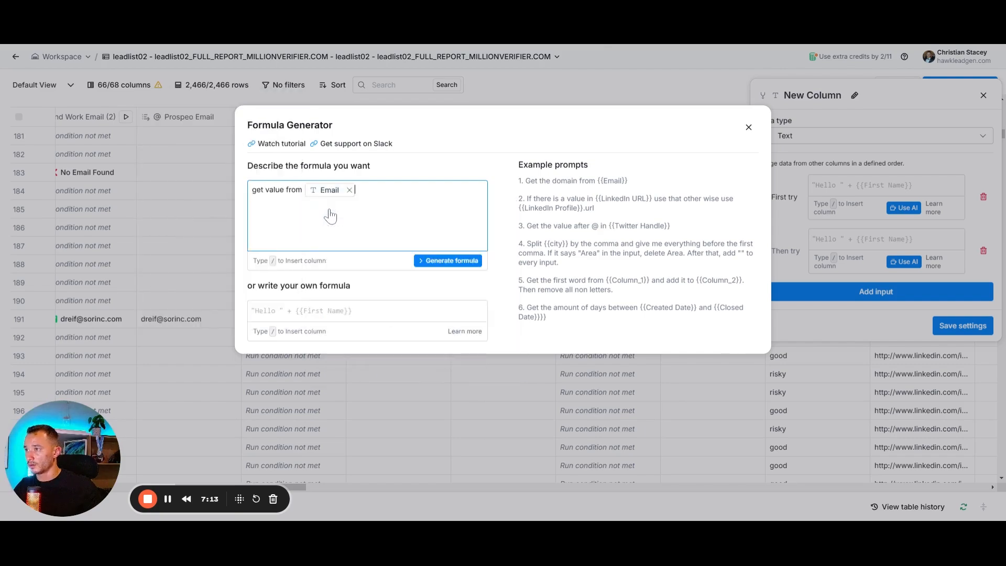
text(obn)
key(BackSpace)
key(BackSpace)
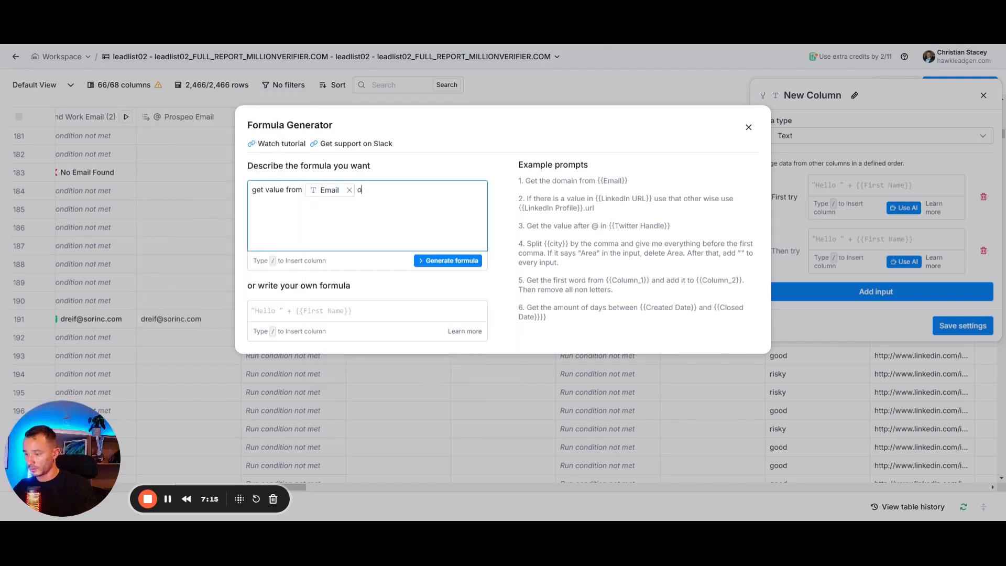
text(nly if /qual)
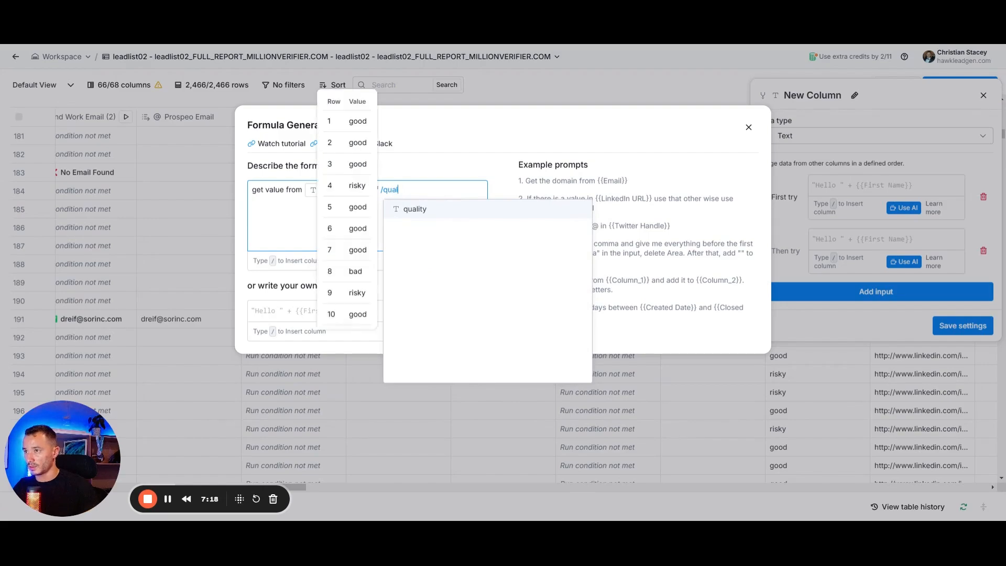
key(Return)
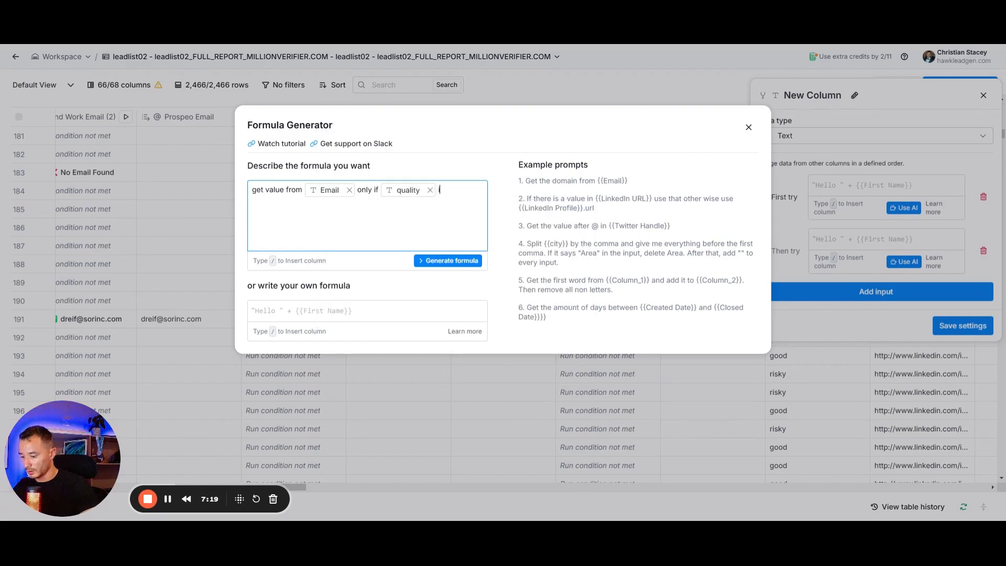
text(is )
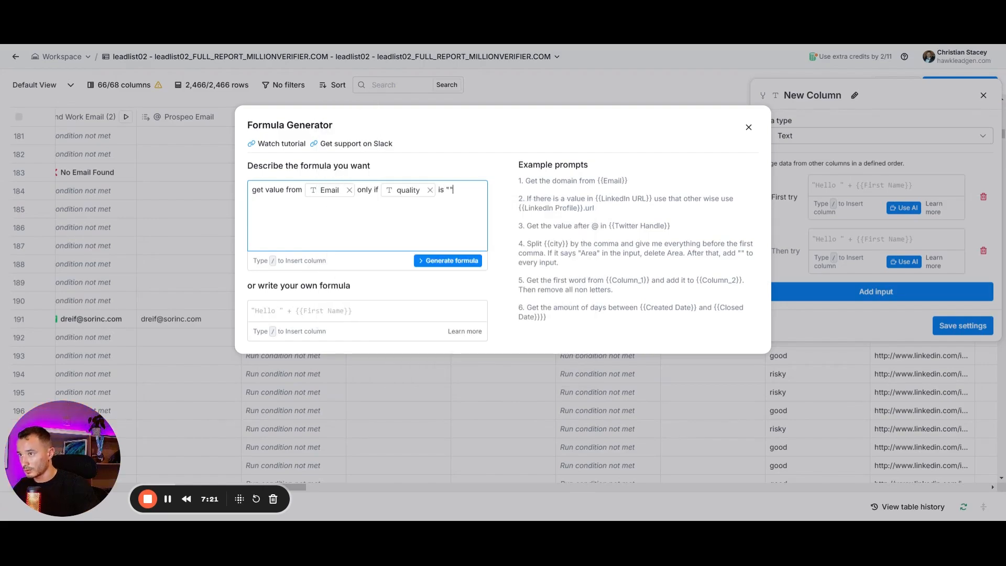
text("good)
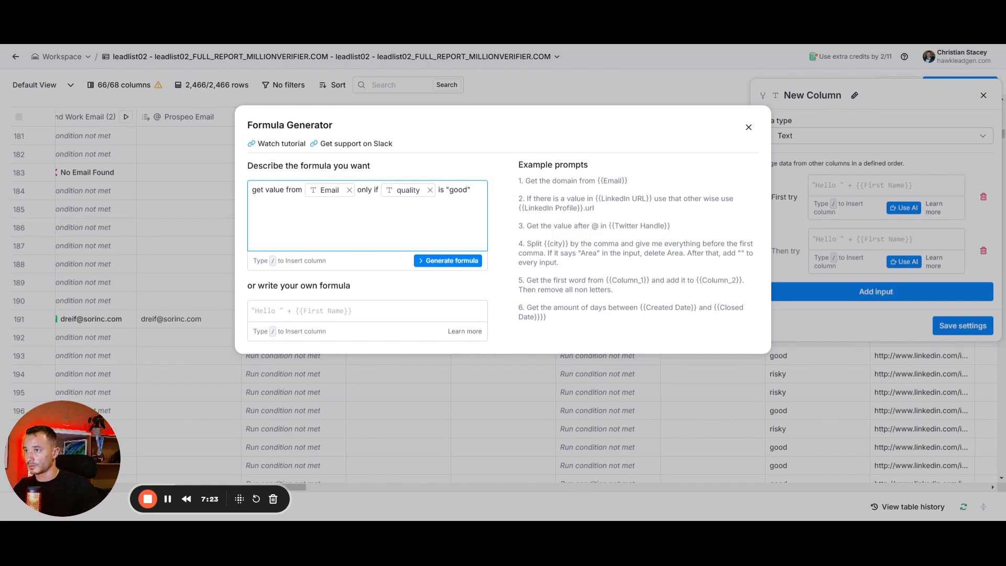
click(452, 261)
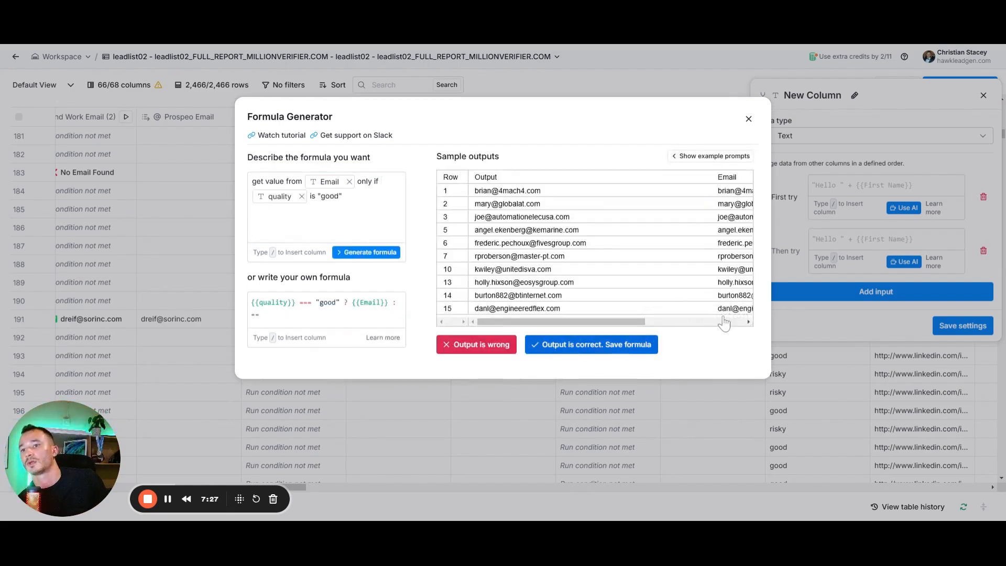
click(555, 343)
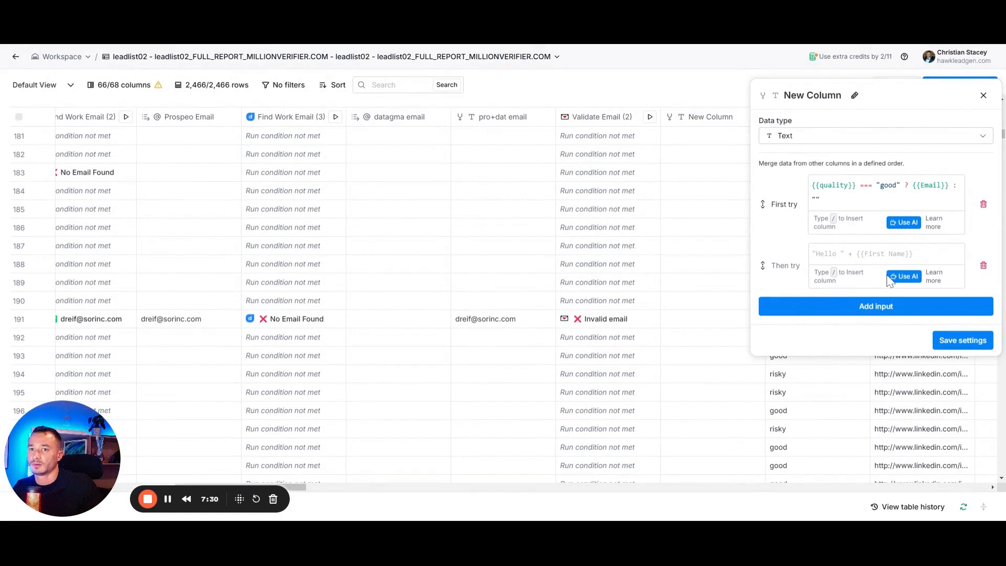
Generate and save an AI formula for the merge column's second input using the prompt "get value from FM Email"
click(904, 277)
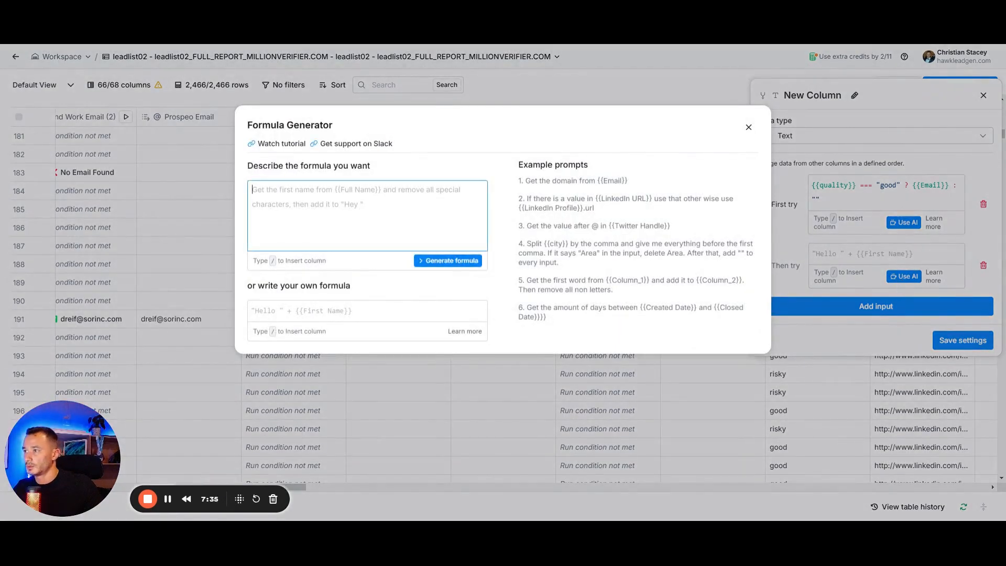
text(get )
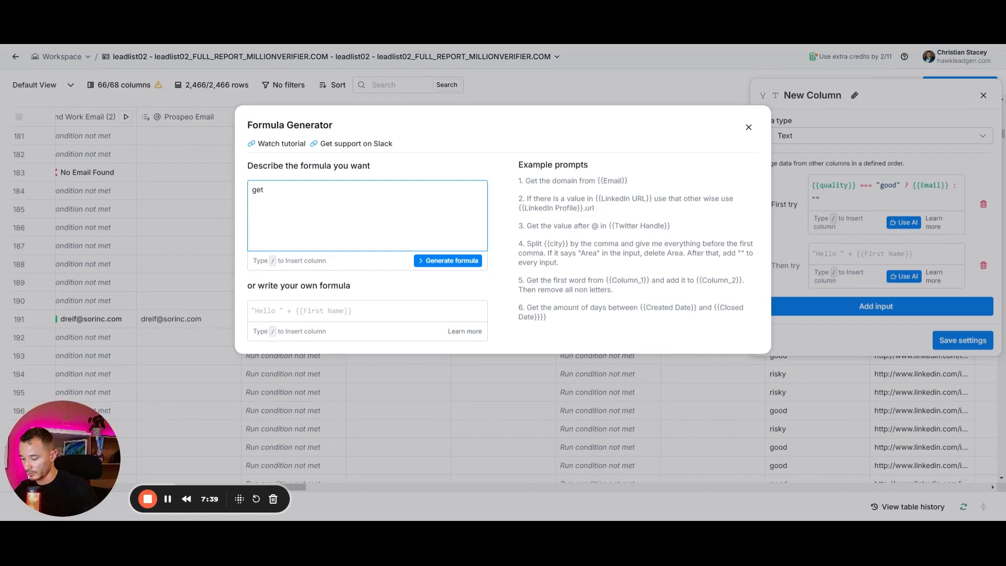
text(value from)
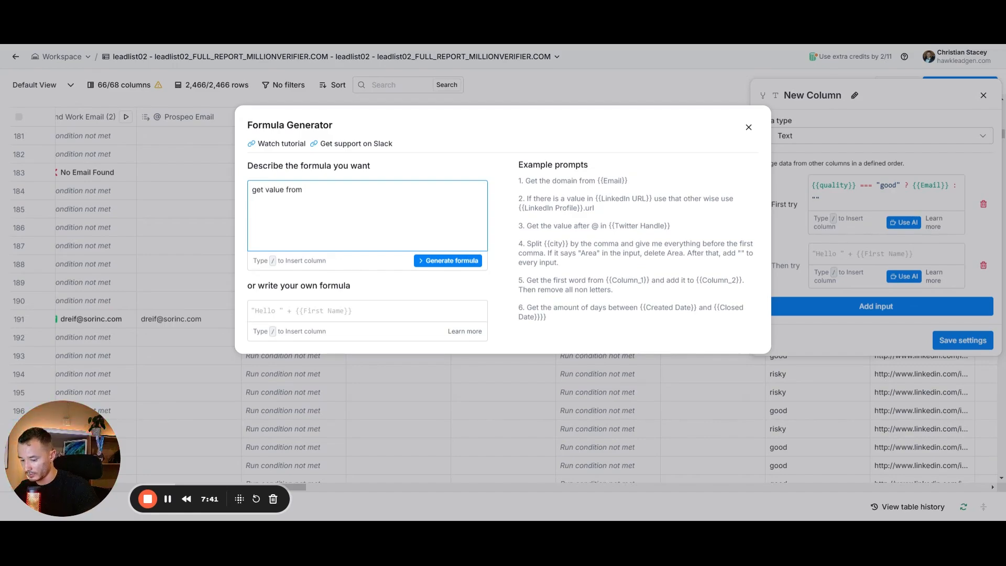
text( /fm)
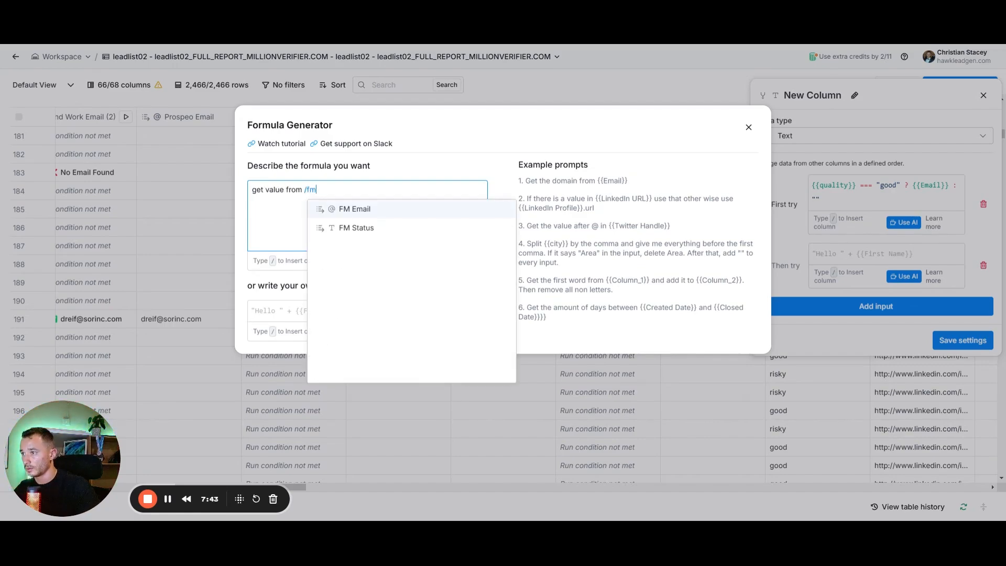
click(387, 215)
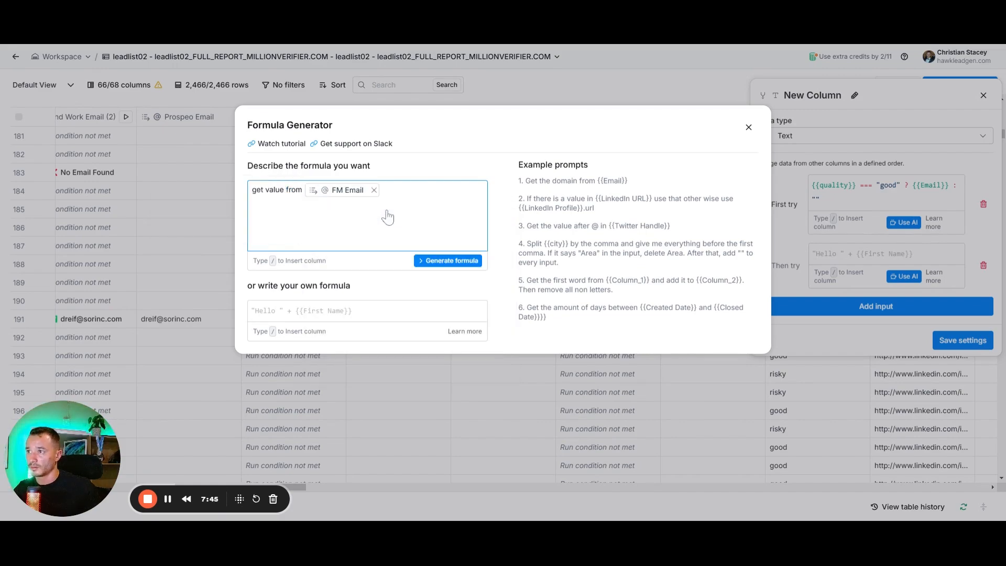
click(425, 262)
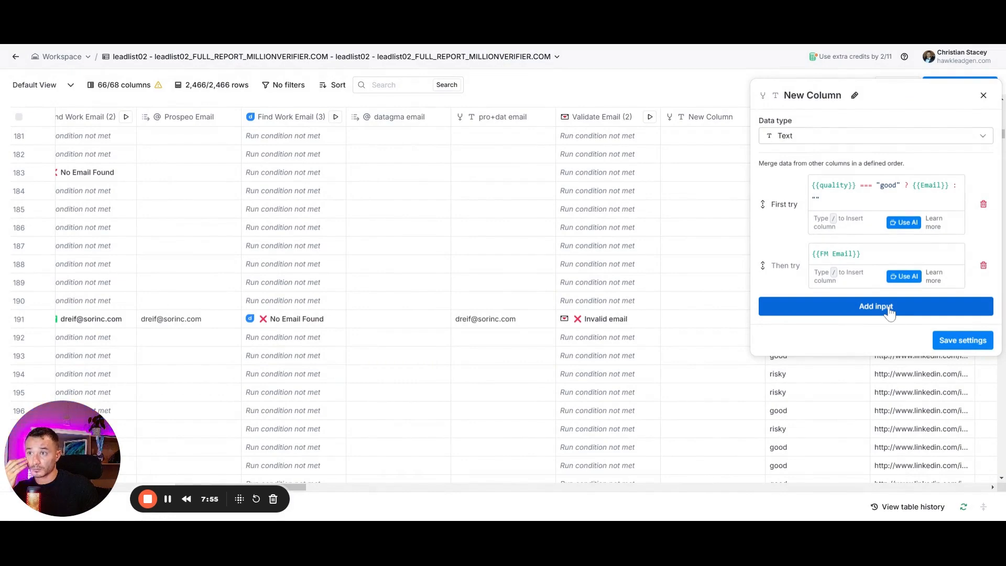
Add a third input to the merge column and start its AI formula prompt with "get value from pro+dat email"
click(882, 310)
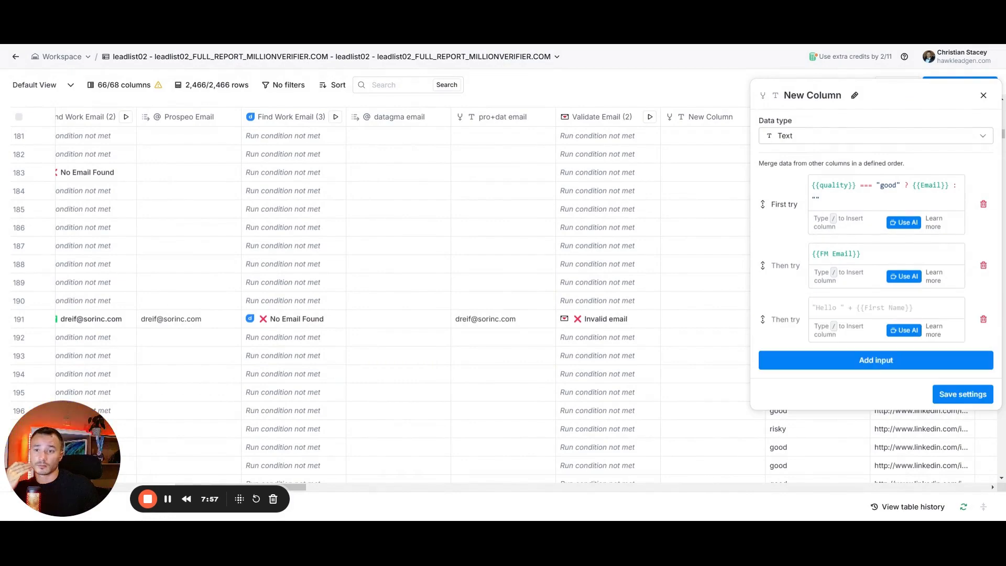
click(903, 330)
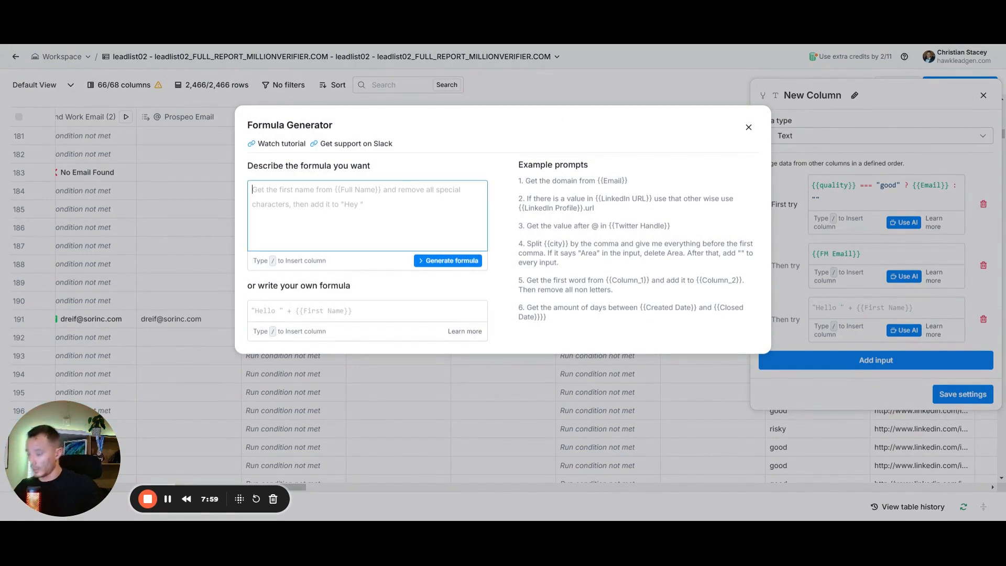
text(get value )
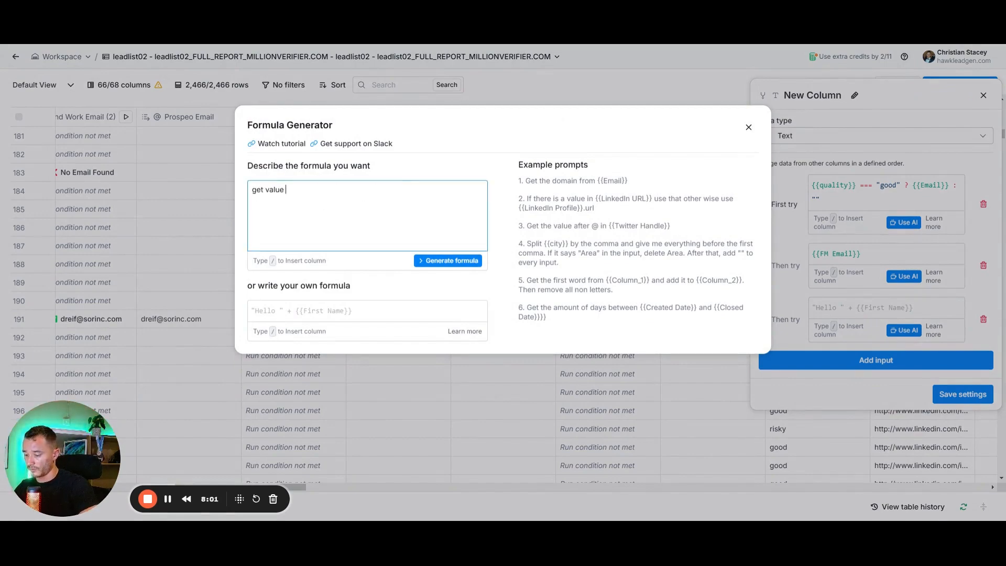
text(from)
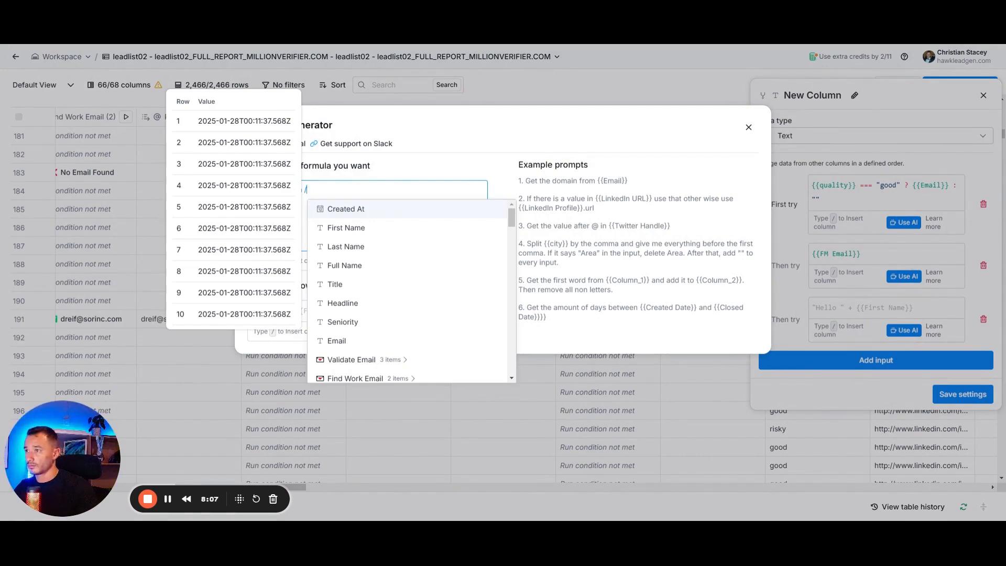
text(/pro)
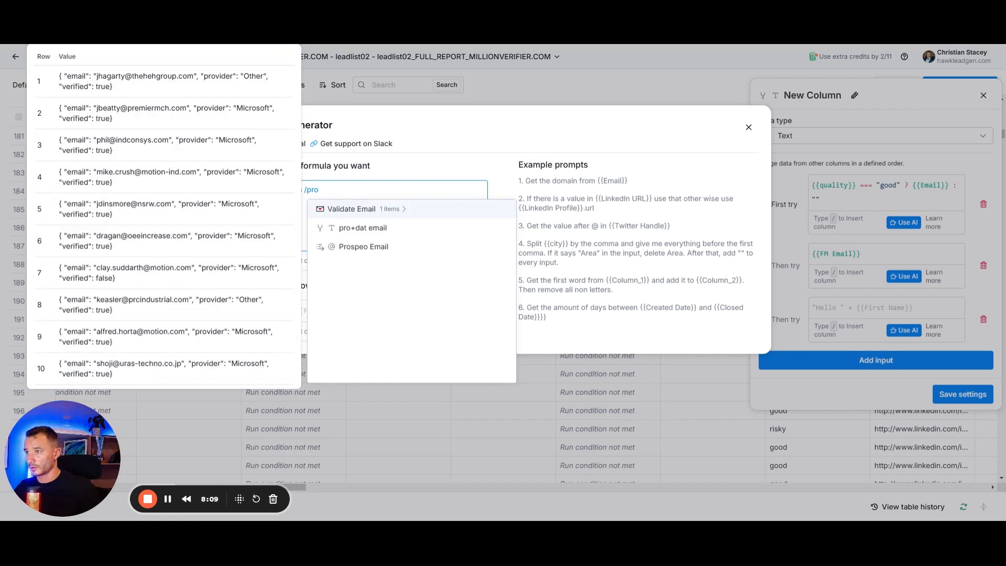
click(359, 228)
Complete the prompt with "only if Validate Email (2) is "true"", generate the formula and save it as the third input
text(only if)
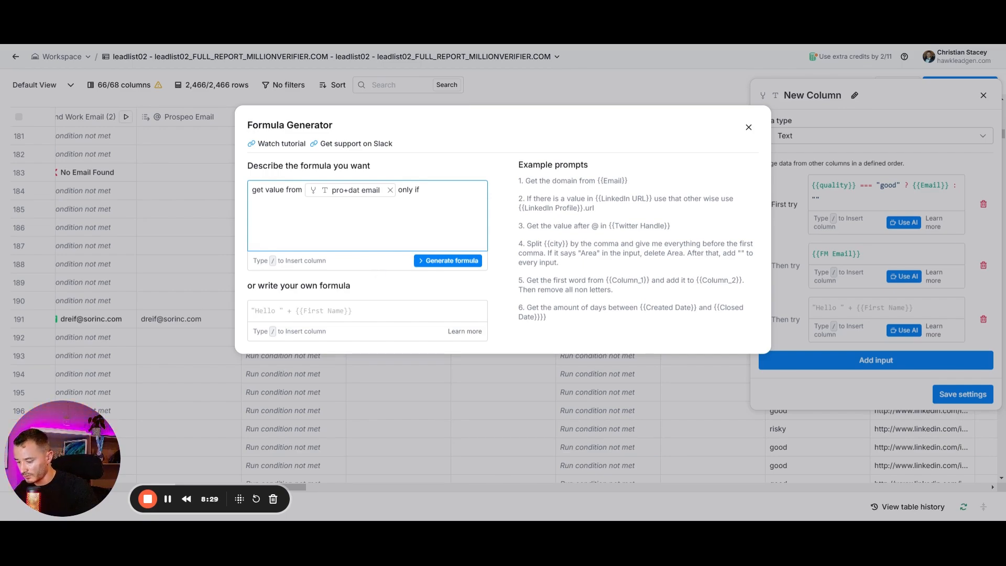
text(/)
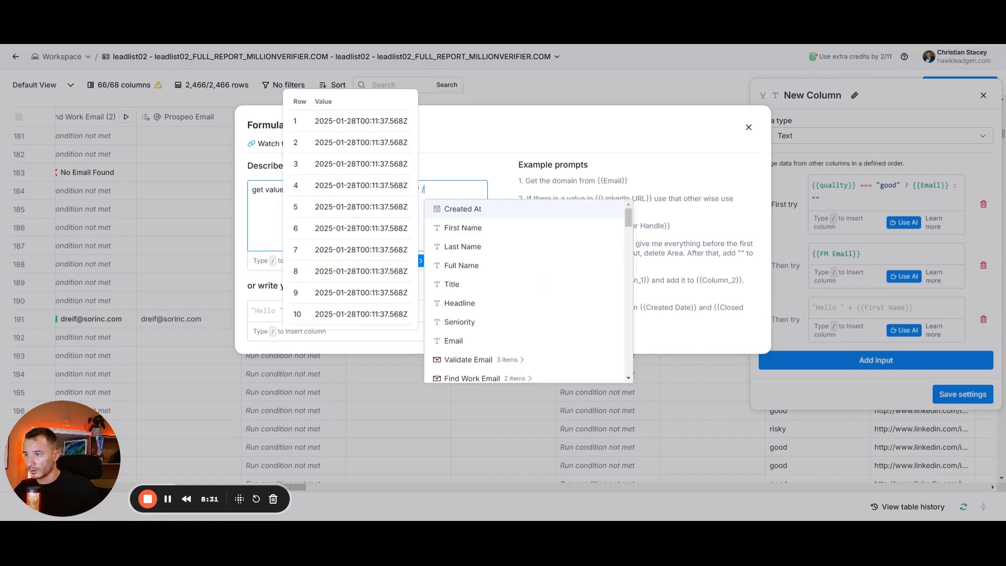
scroll(518, 302, down, 10)
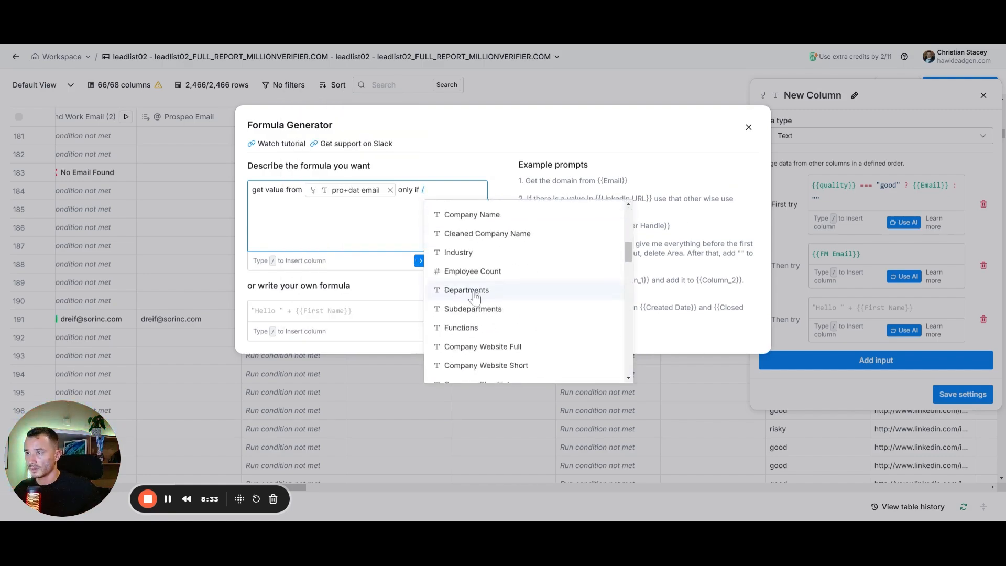
scroll(475, 296, down, 15)
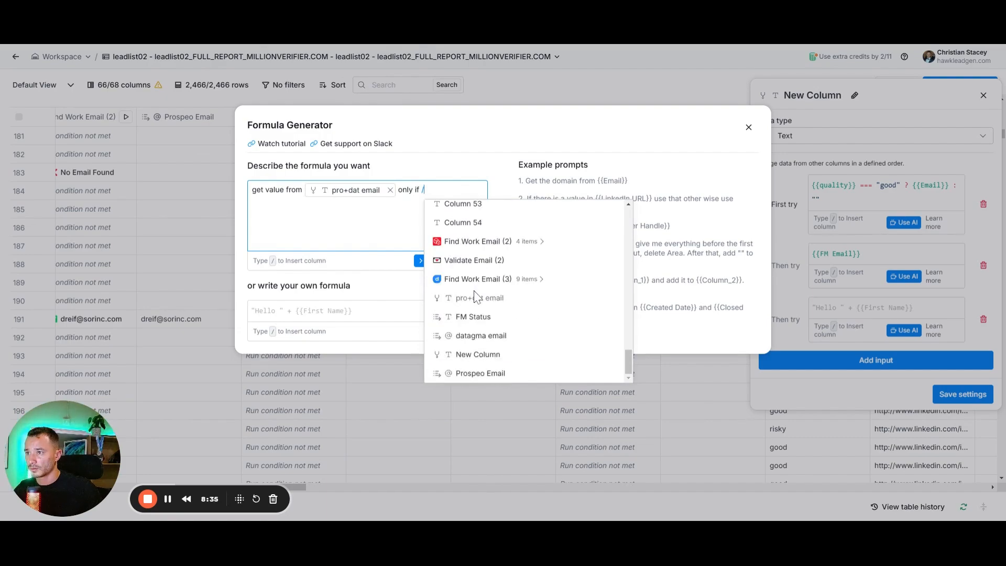
click(481, 264)
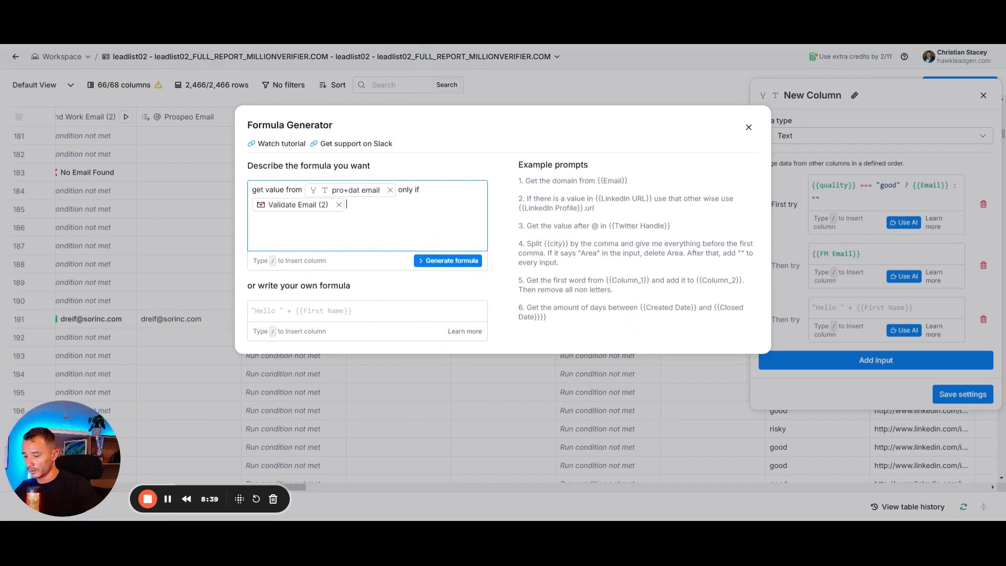
text(is)
text("true)
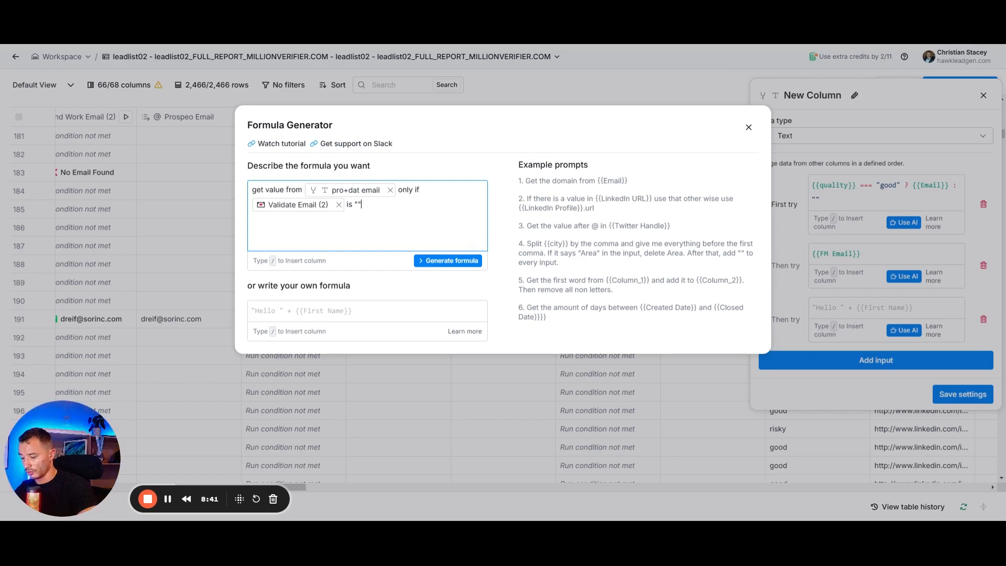
key(BackSpace)
key(BackSpace)
key(BackSpace)
key(BackSpace)
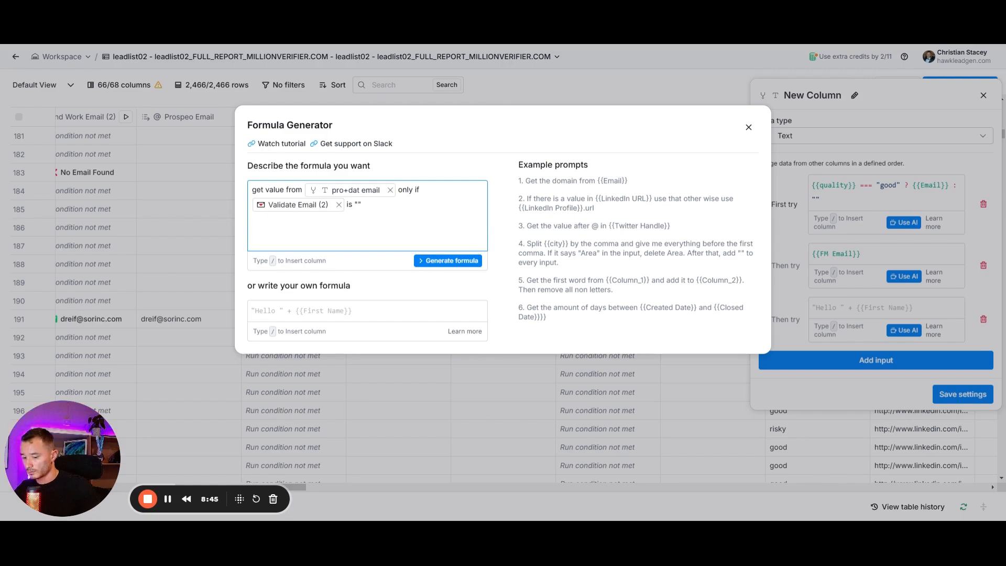
text(true)
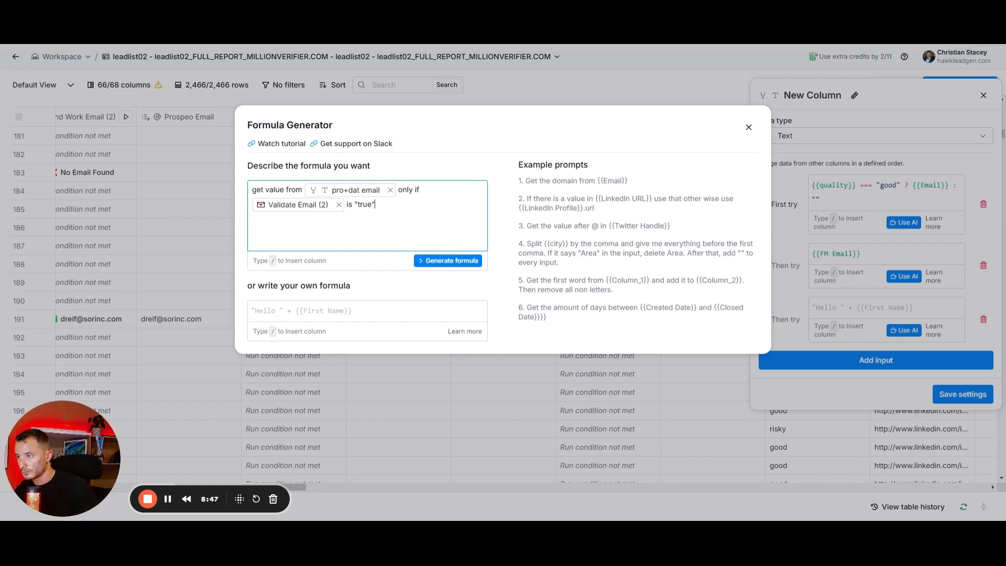
click(427, 261)
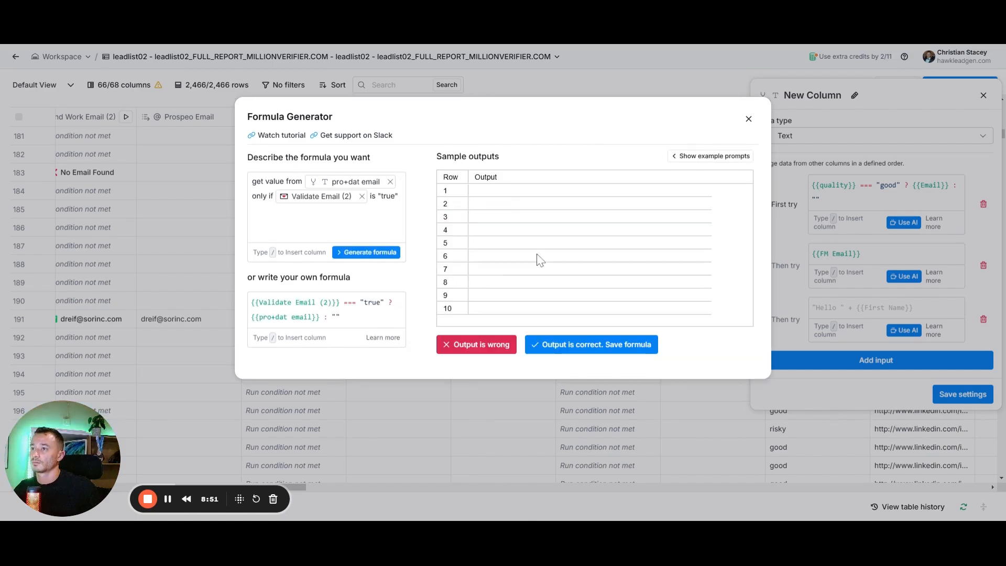
click(590, 347)
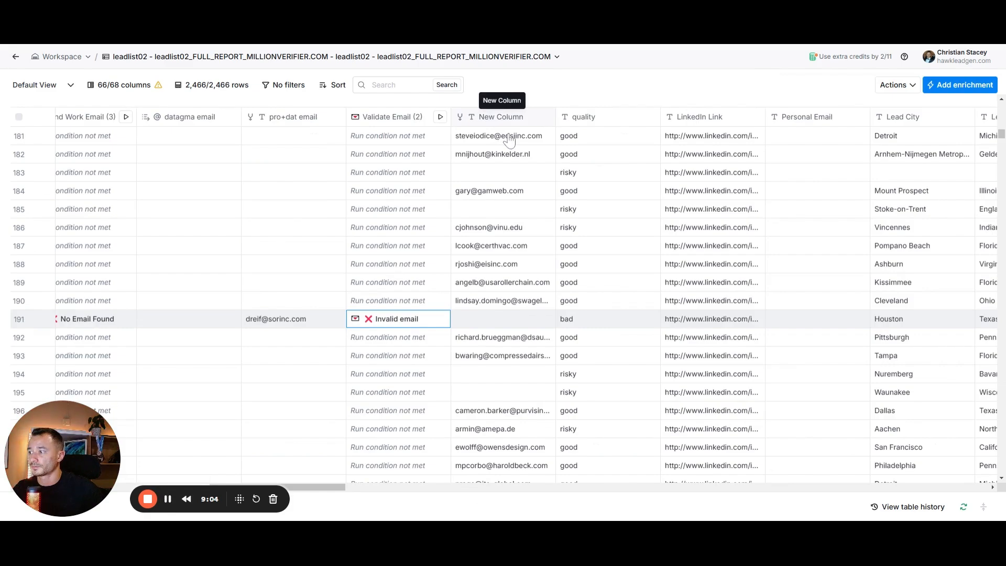
Edit the merge column's third formula so Validate Email (2) is compared with "valid", and save the settings
click(501, 117)
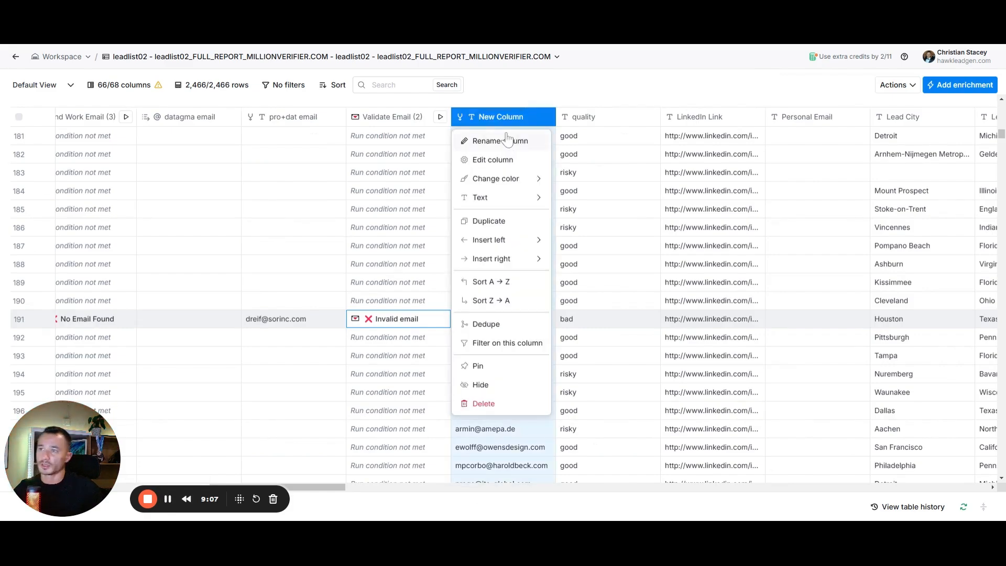
click(495, 162)
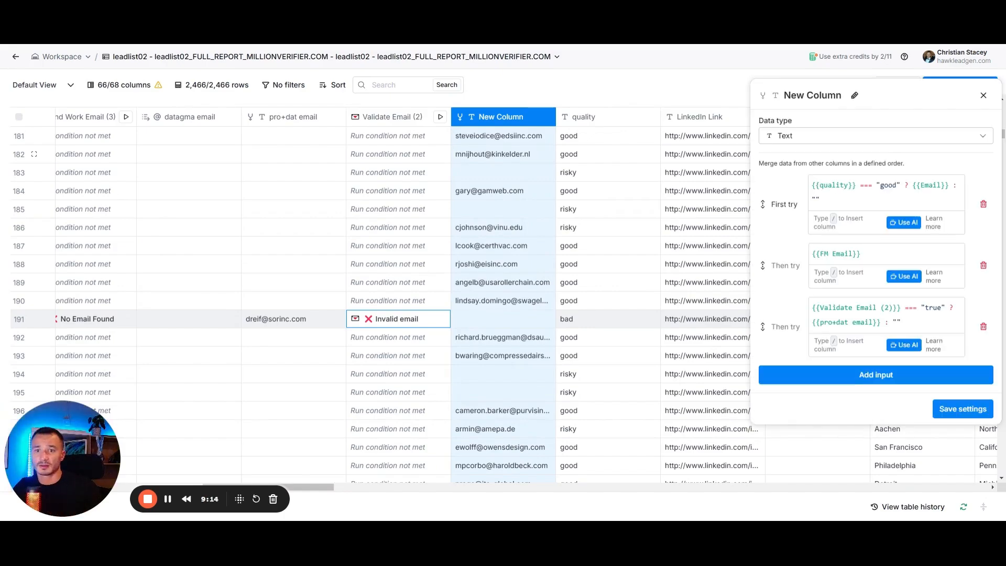
double_click(933, 307)
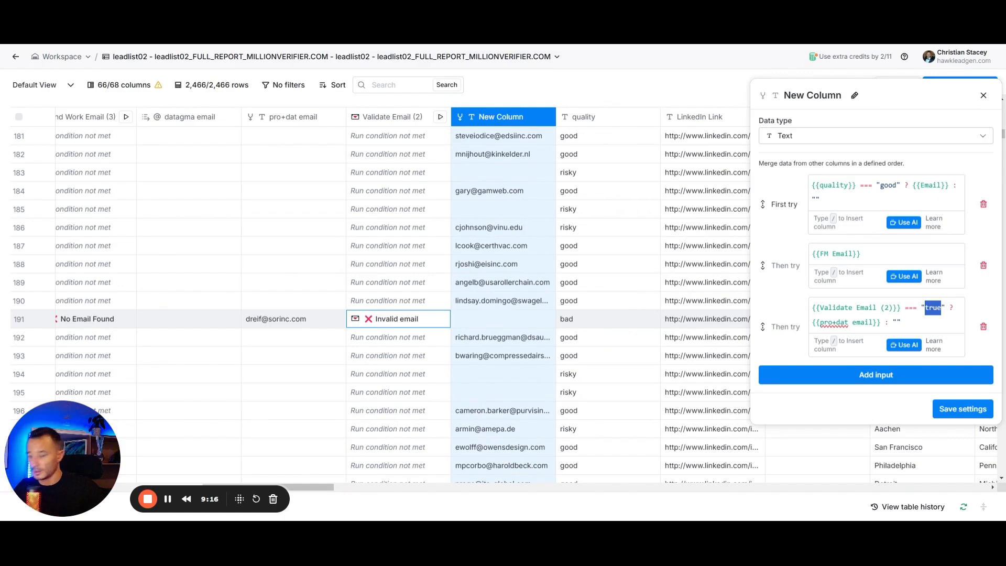
text(valid)
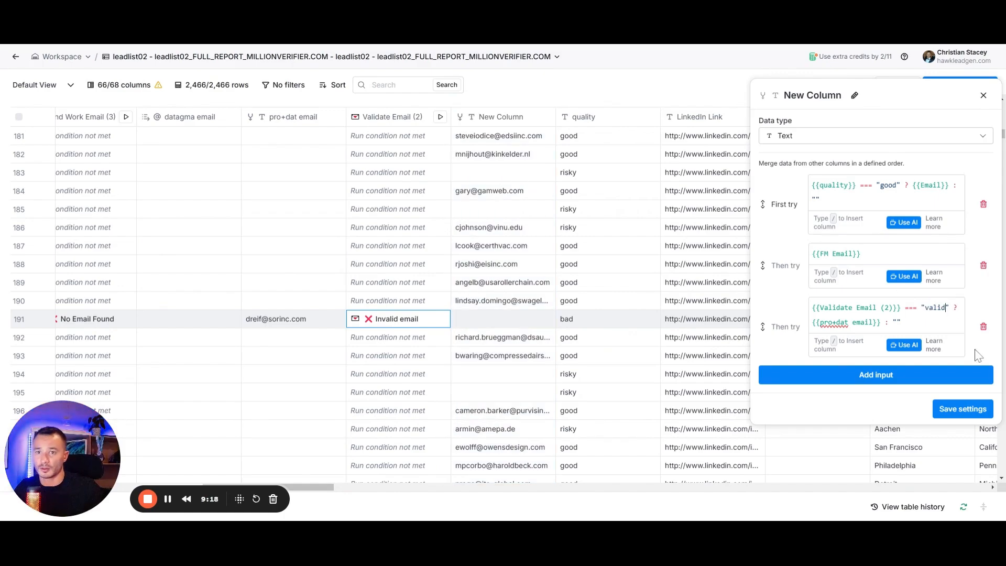
click(940, 406)
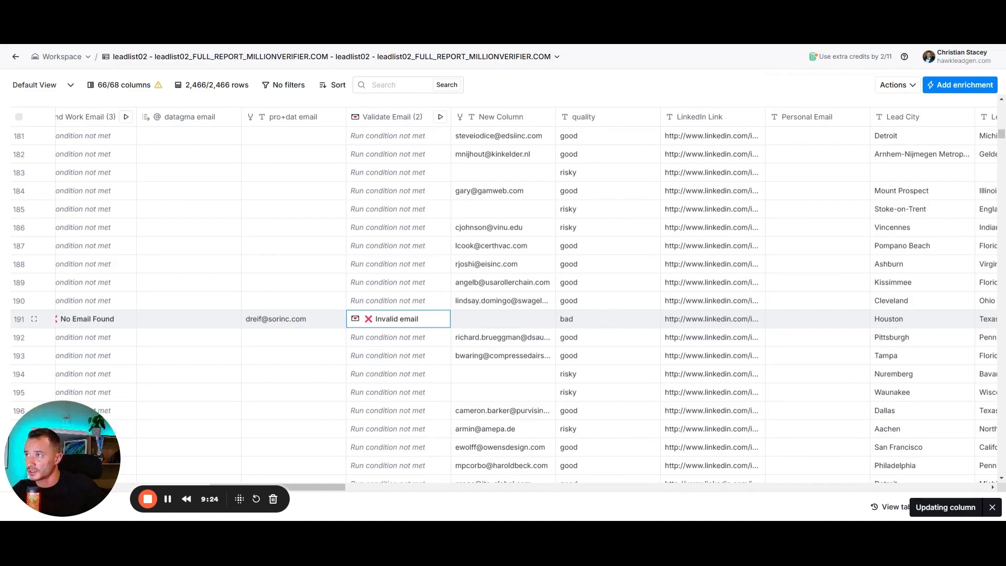
Rename the new merge column to MASTER EMAIL
click(497, 116)
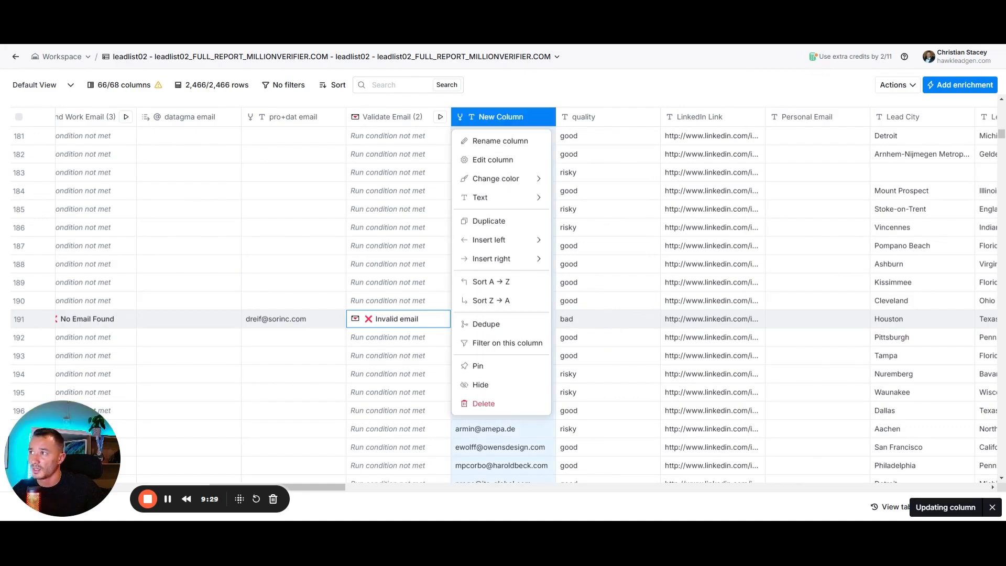
click(492, 141)
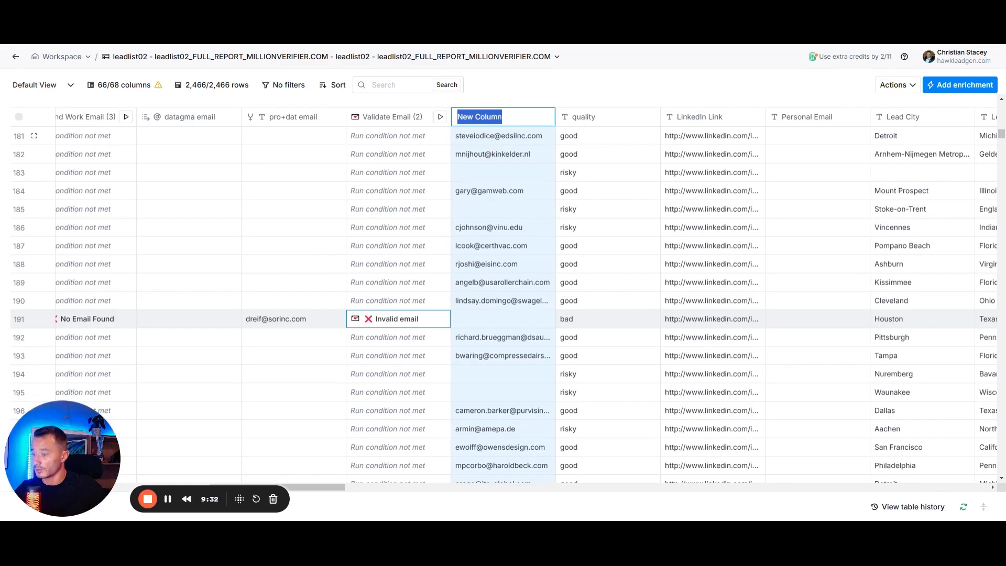
text(MA)
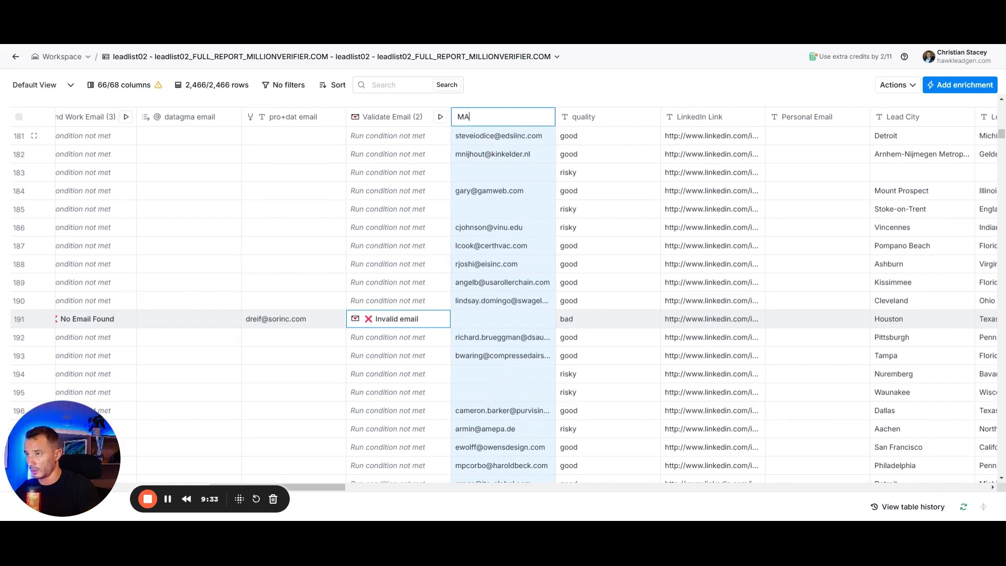
text(STER EMAIL)
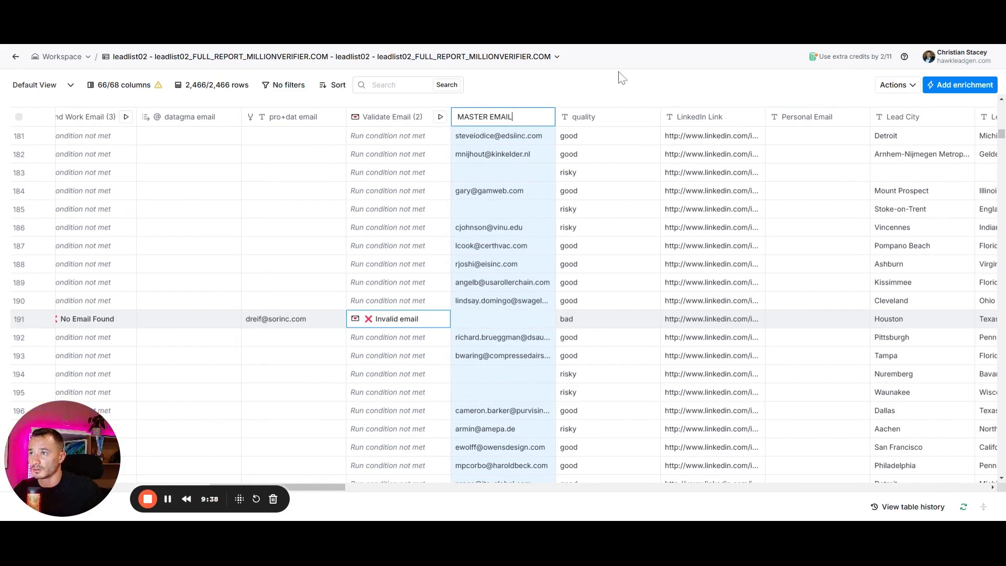
key(Escape)
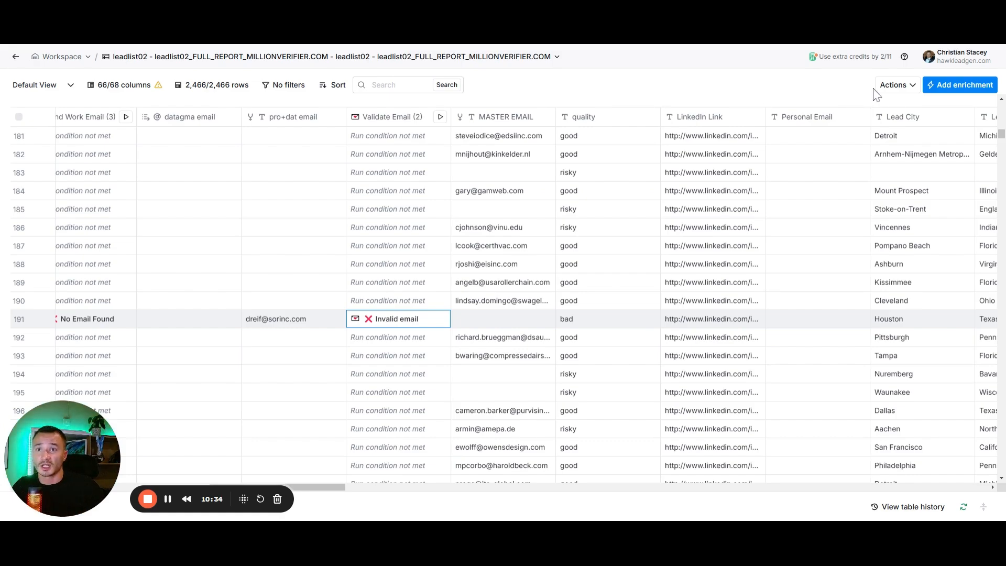
click(897, 94)
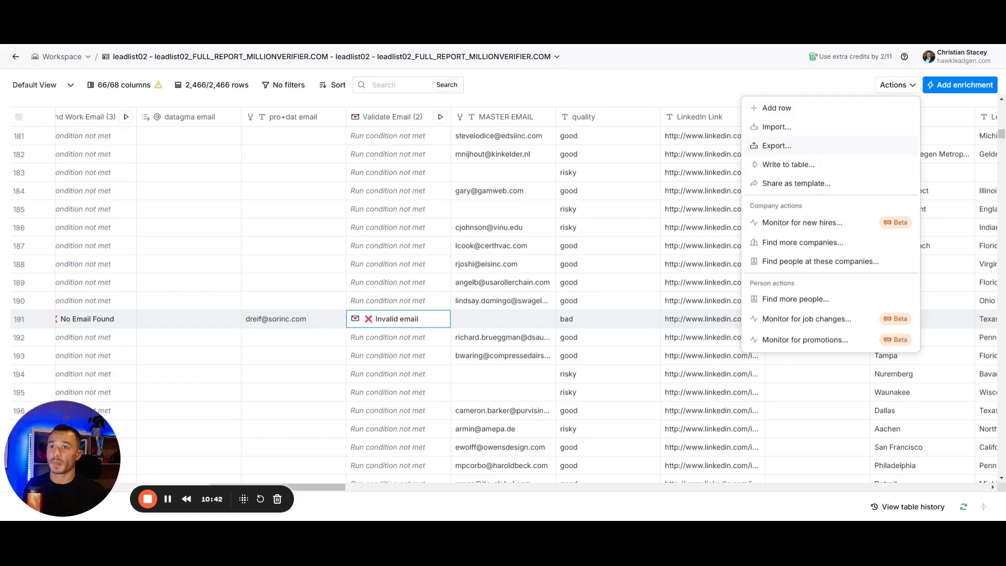
click(662, 88)
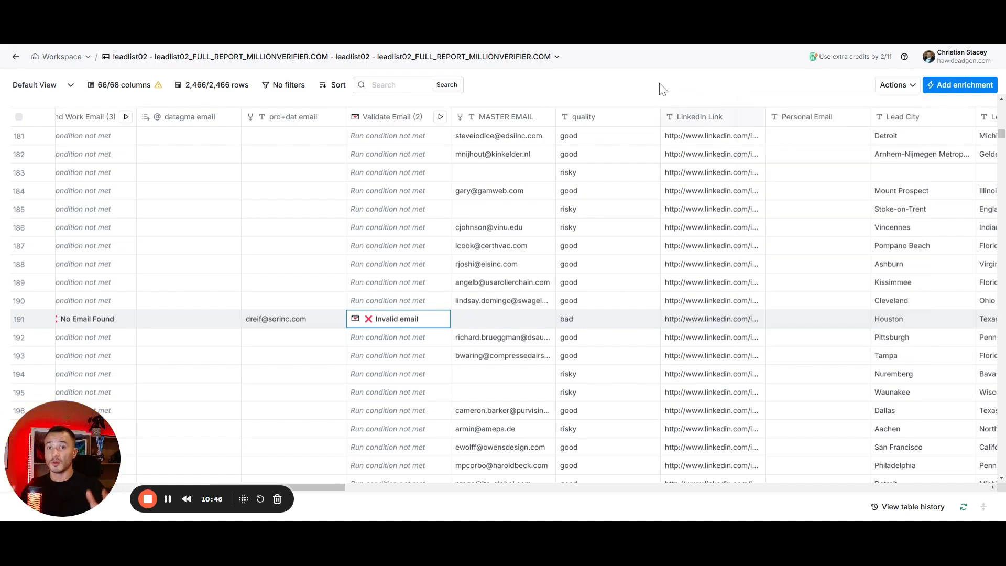